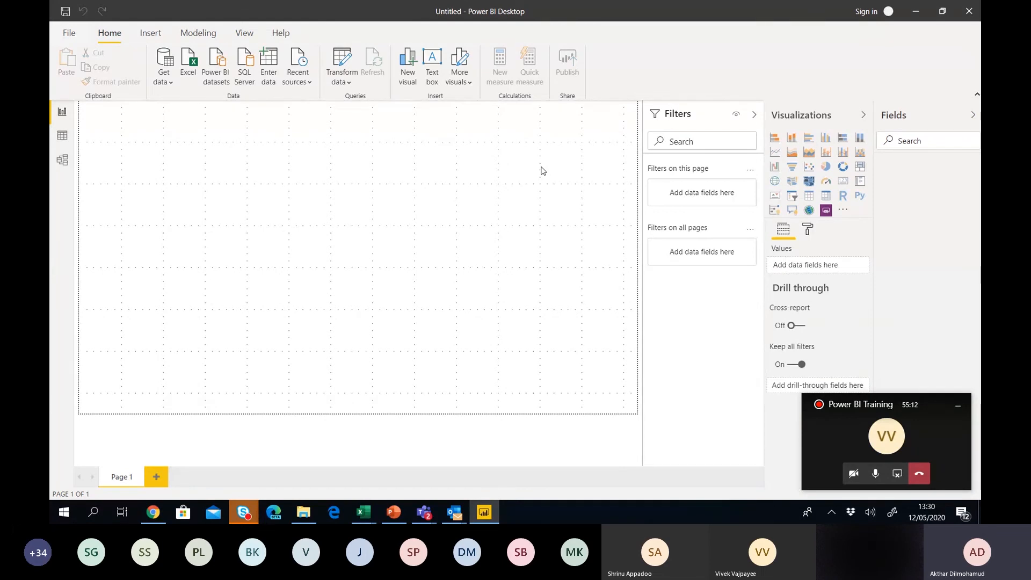
Show the About dialog with Power BI Desktop version 2.79.5768.1082 64-bit (March 2020).
click(69, 34)
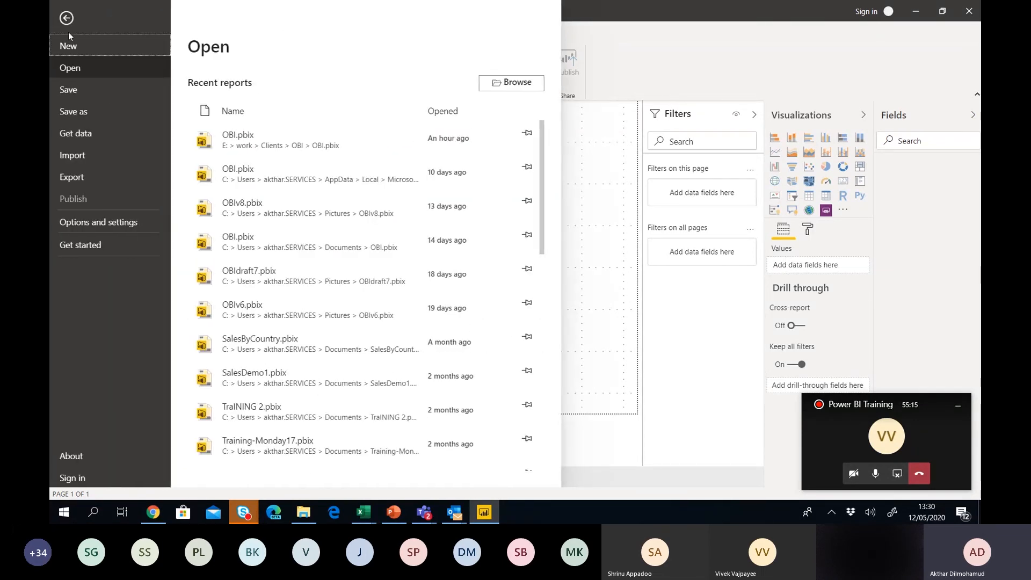
click(104, 224)
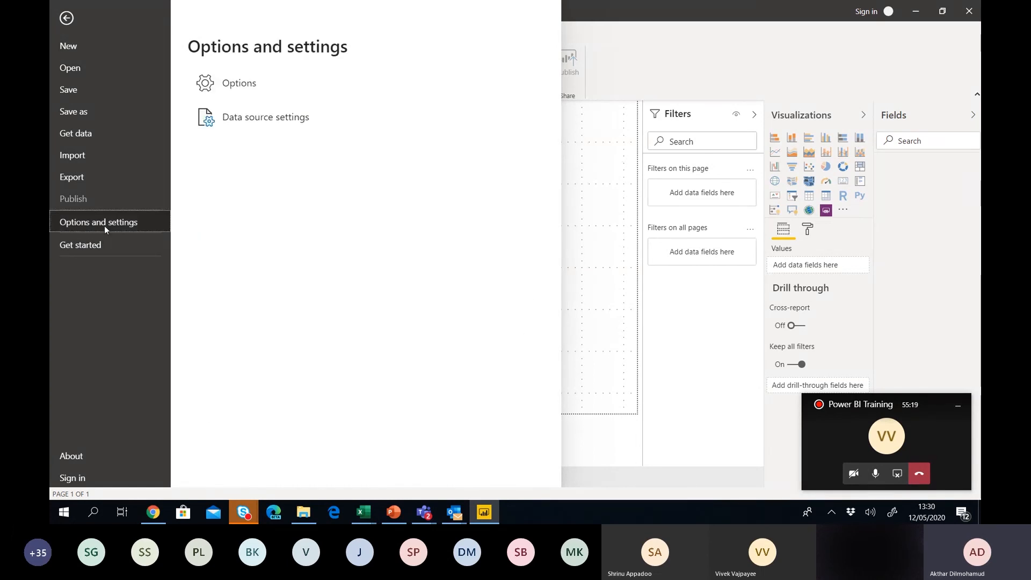
click(88, 460)
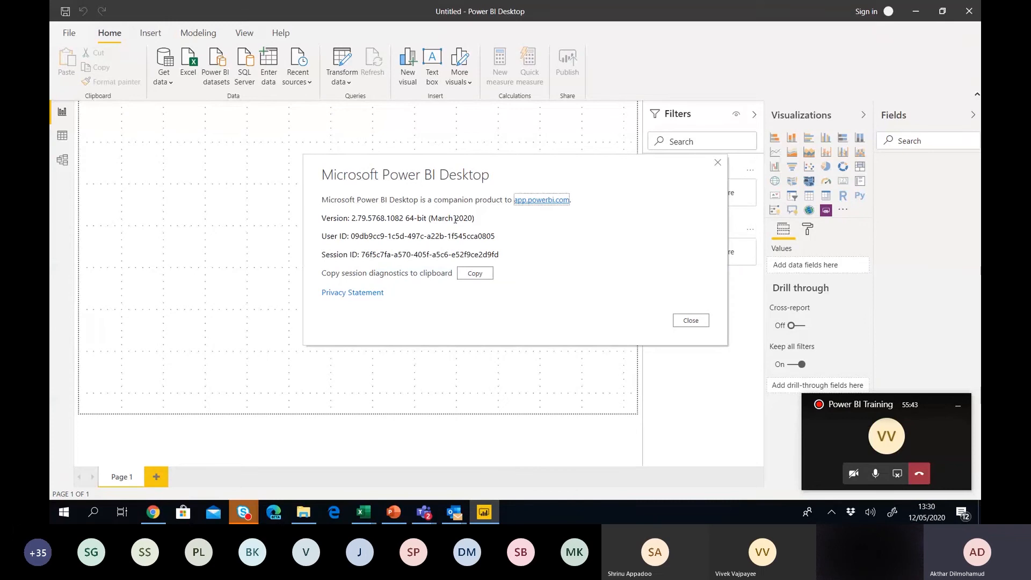
Close the About dialog to return to the blank Untitled report's Page 1.
click(690, 322)
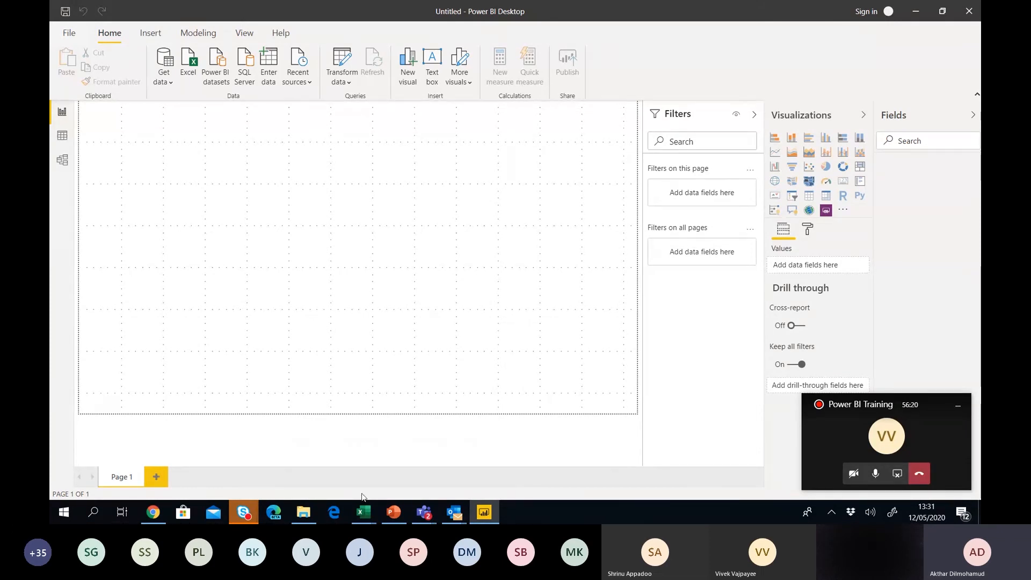
mouse_move(369, 519)
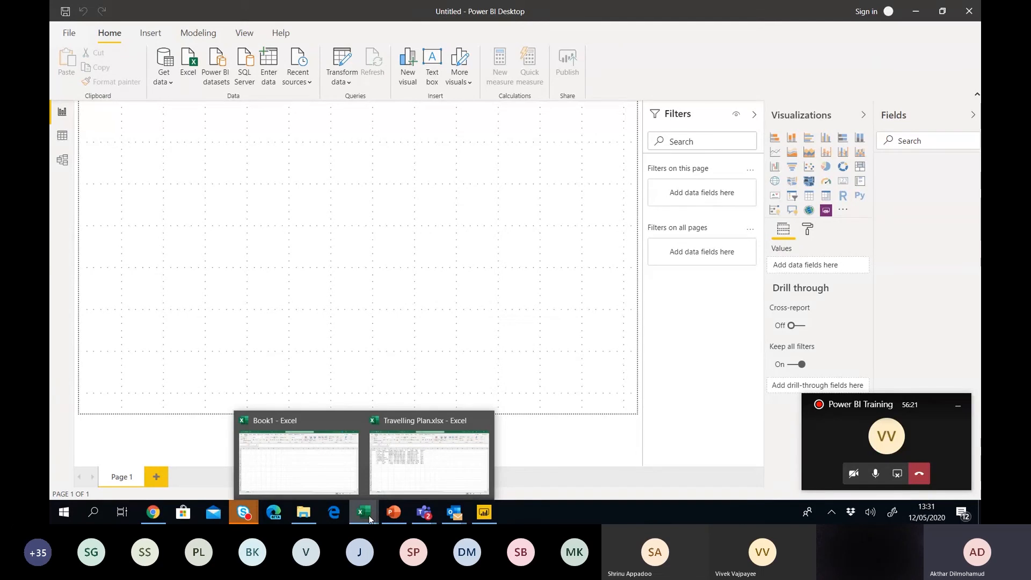
click(429, 471)
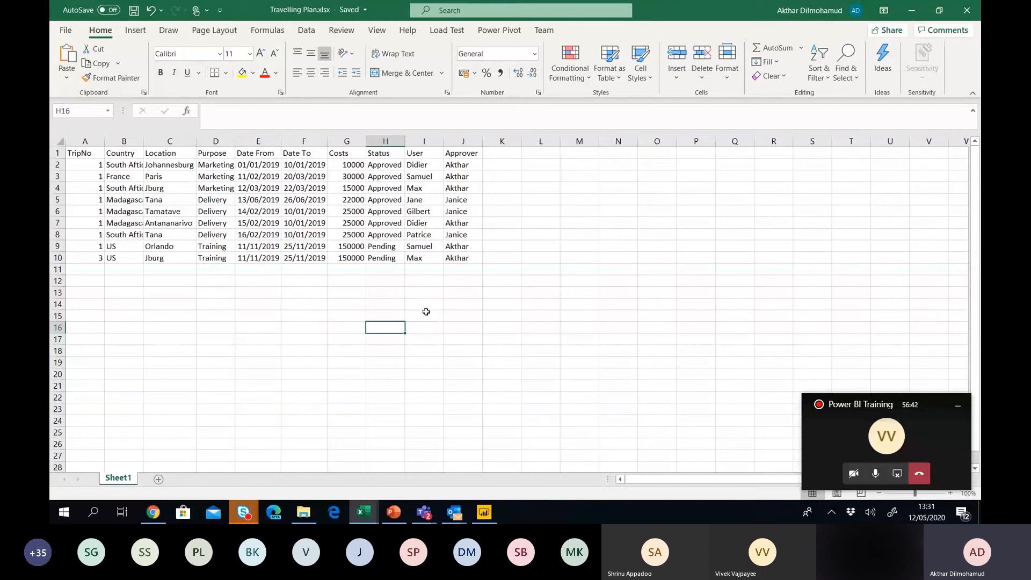
click(912, 14)
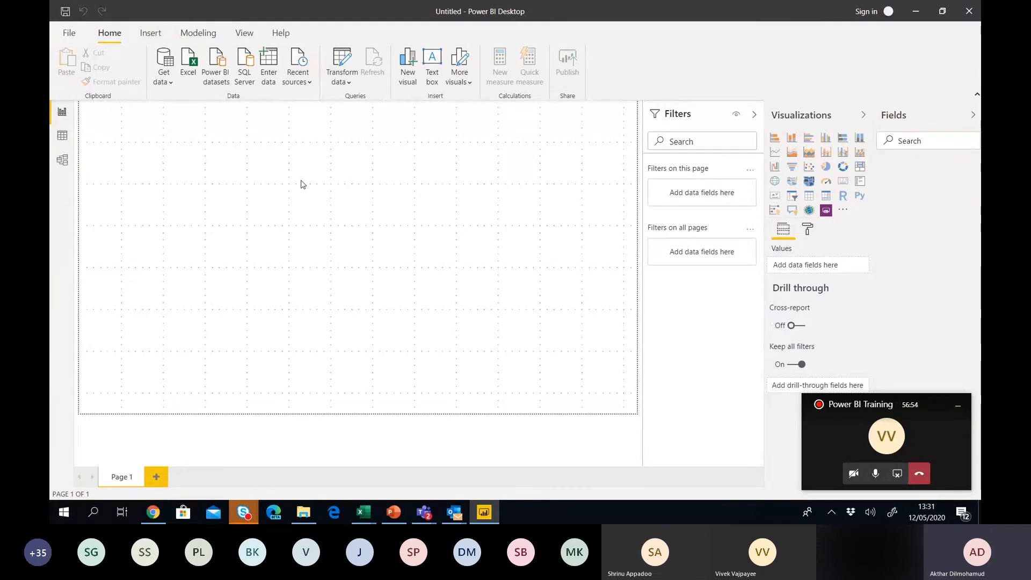
Open the Get Data dialog listing all connectors such as Excel, Text/CSV and PDF.
click(168, 83)
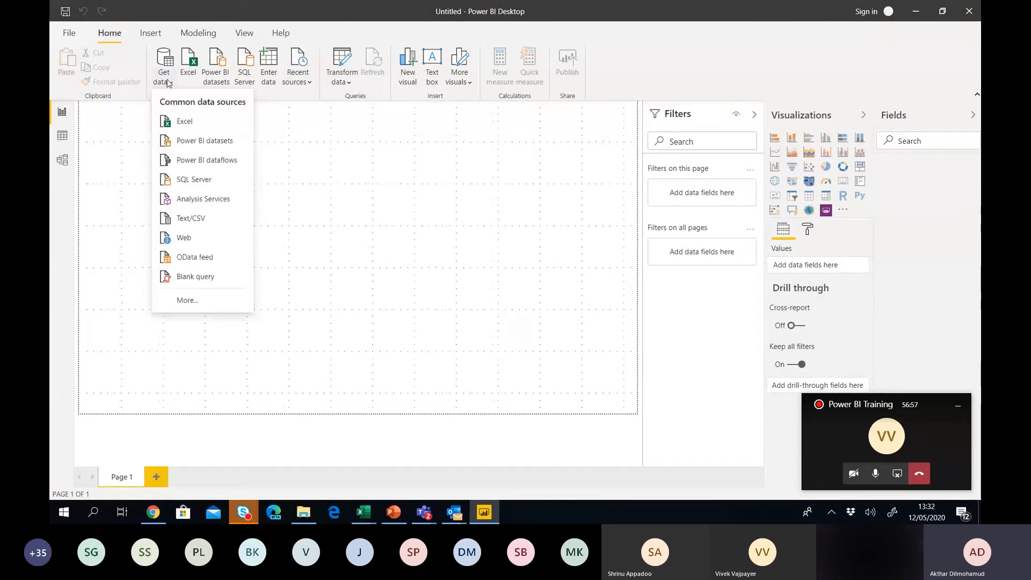
click(184, 300)
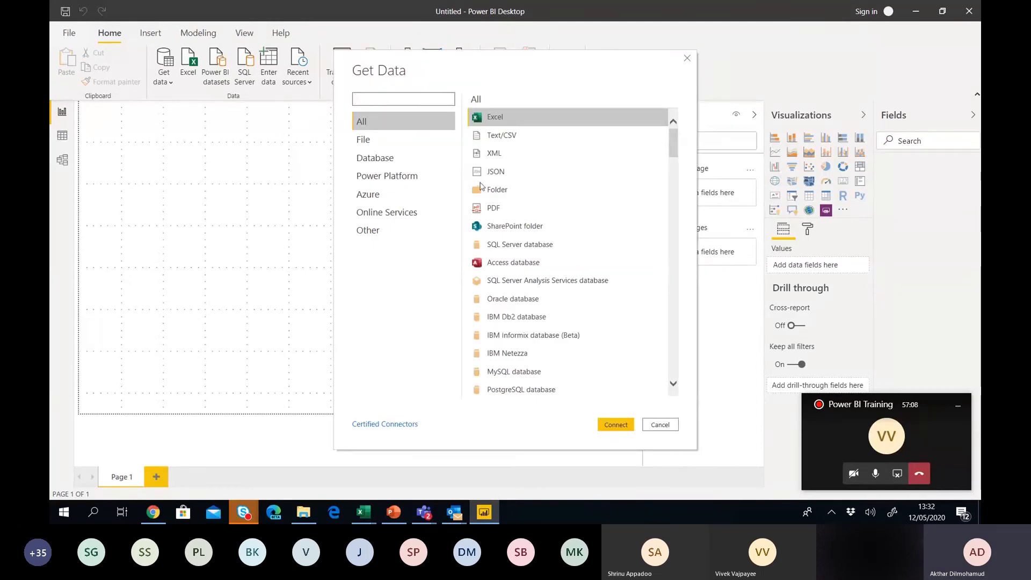
drag(676, 154, 700, 137)
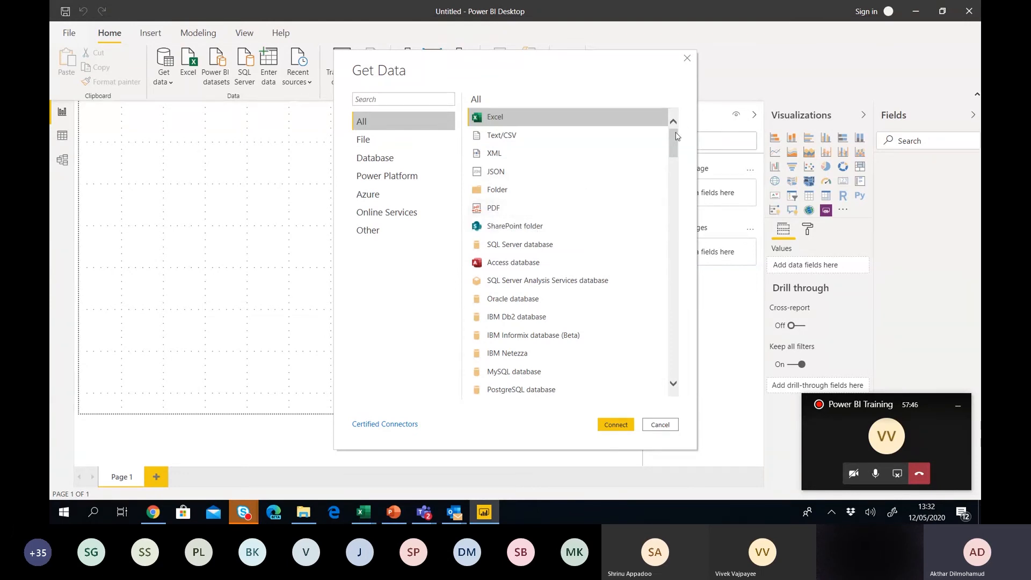
drag(674, 140, 673, 156)
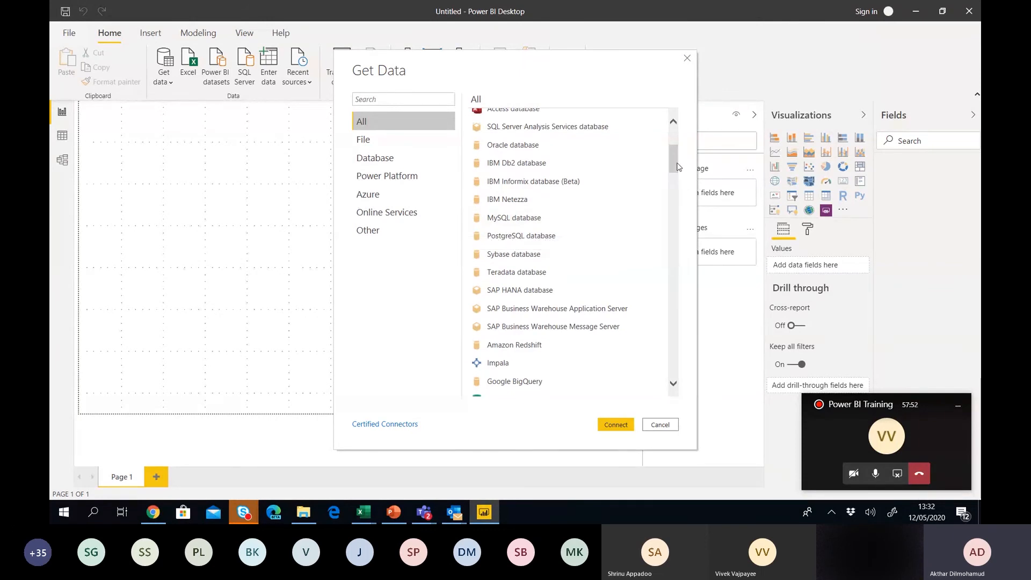
drag(677, 167, 677, 183)
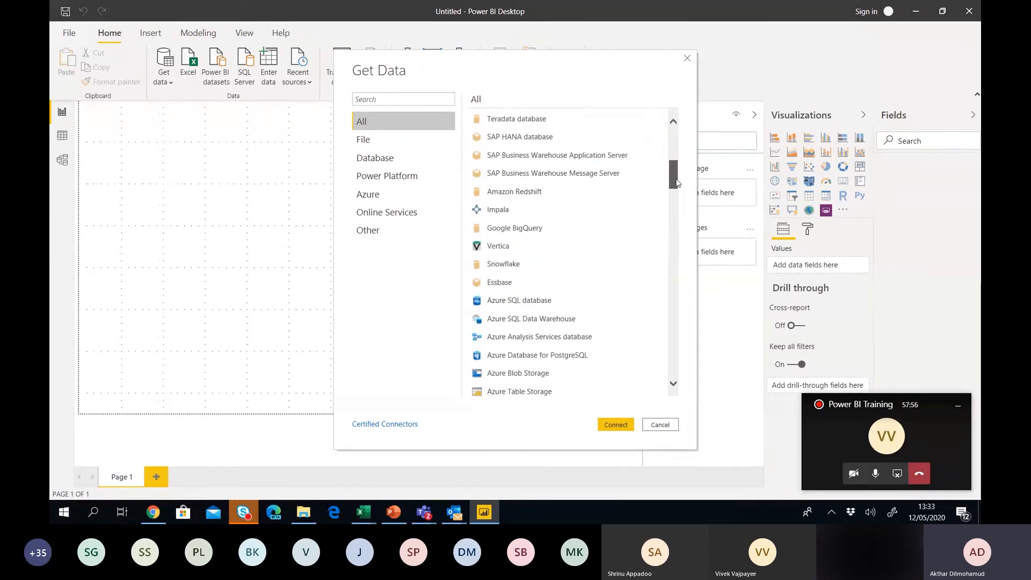
drag(676, 183, 677, 194)
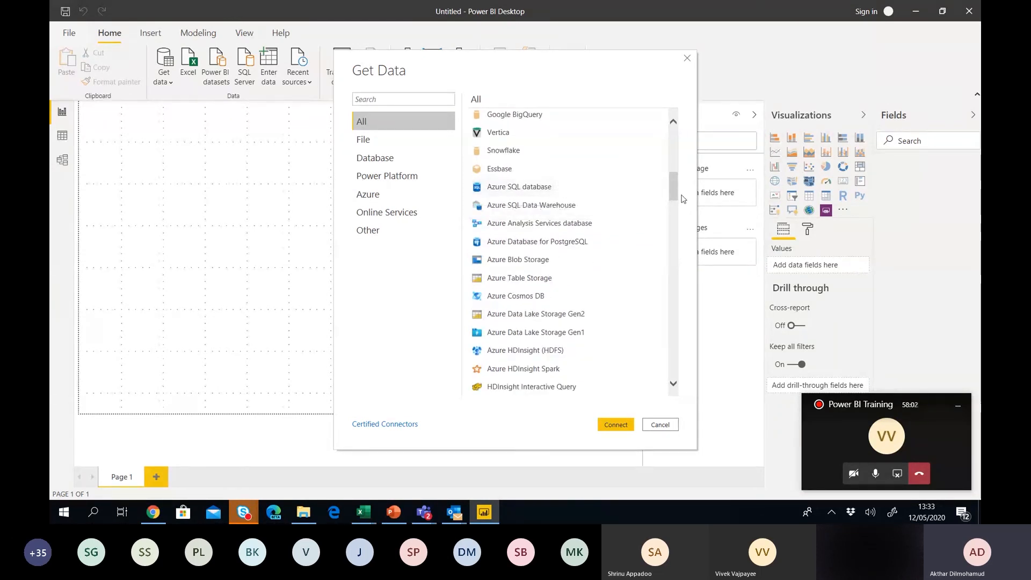
drag(676, 190, 676, 236)
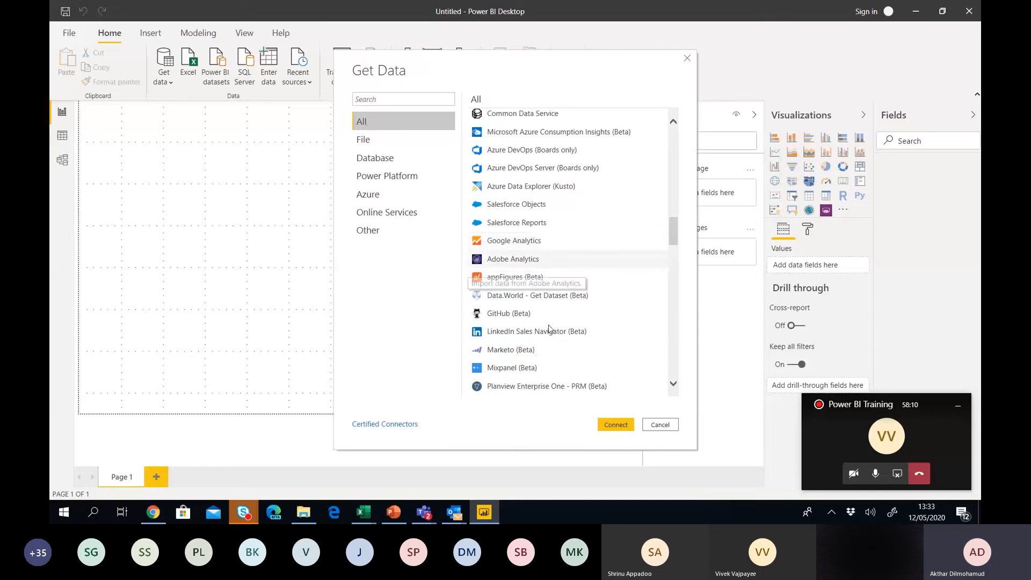
drag(675, 232, 673, 377)
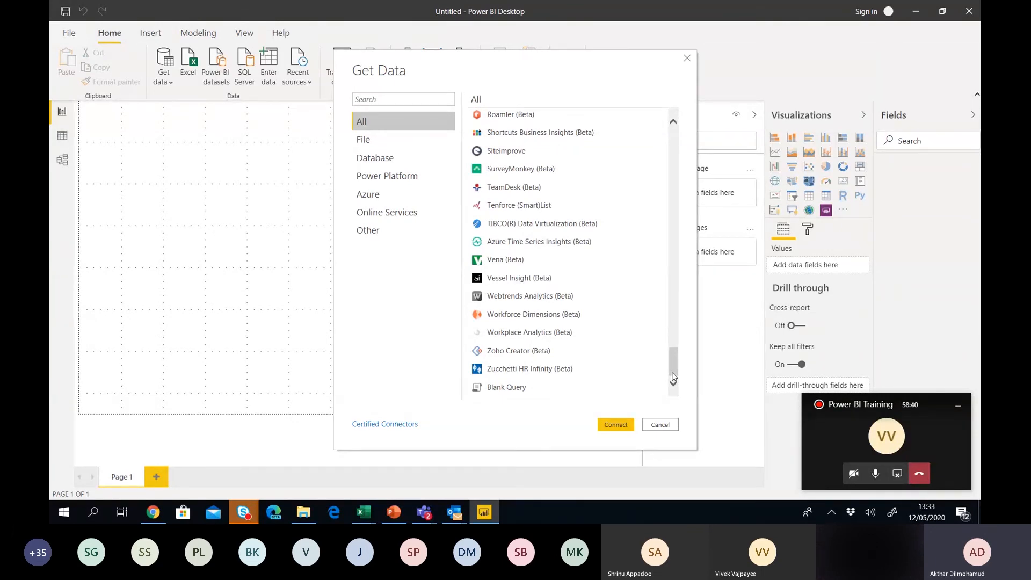
Search 'exce', choose the Excel connector and open Travelling Plan.xlsx from Documents.
click(402, 101)
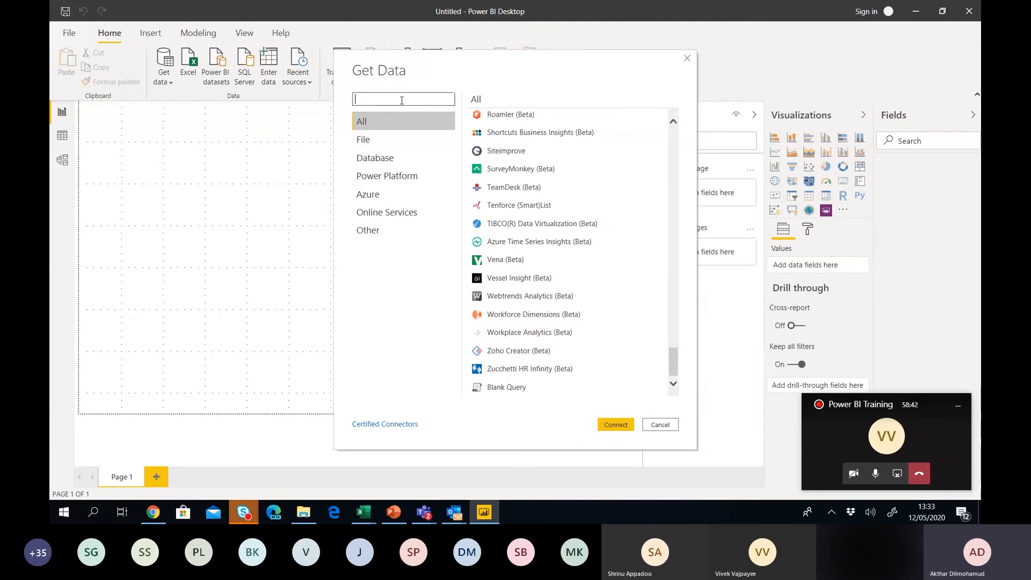
text(exce)
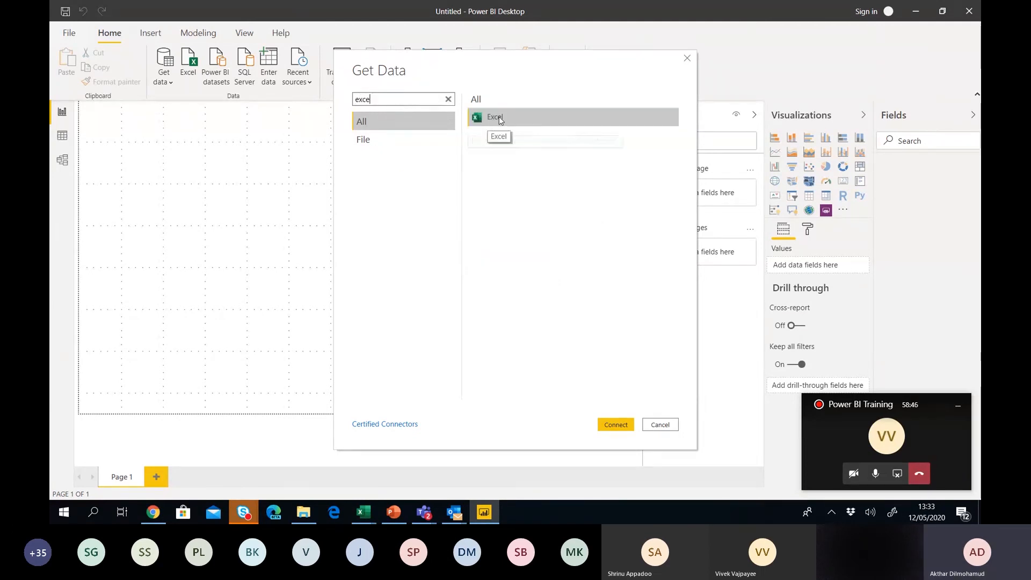
double_click(498, 117)
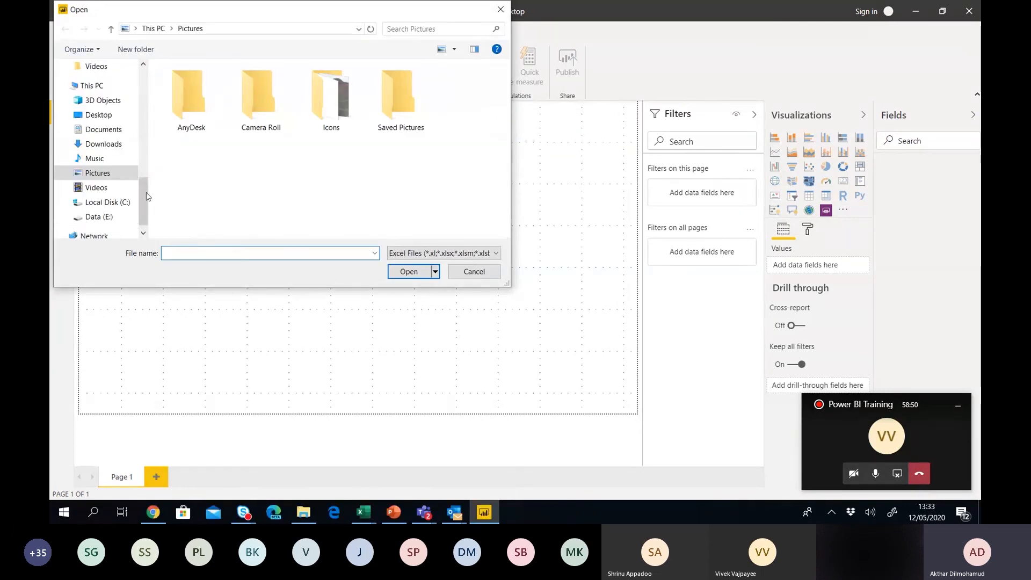
click(104, 129)
click(236, 86)
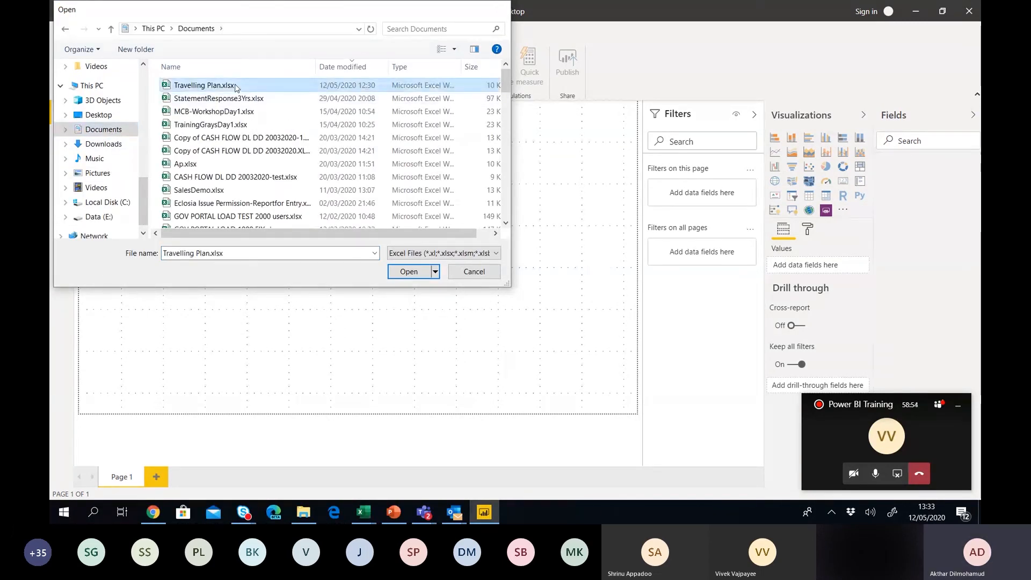
double_click(236, 86)
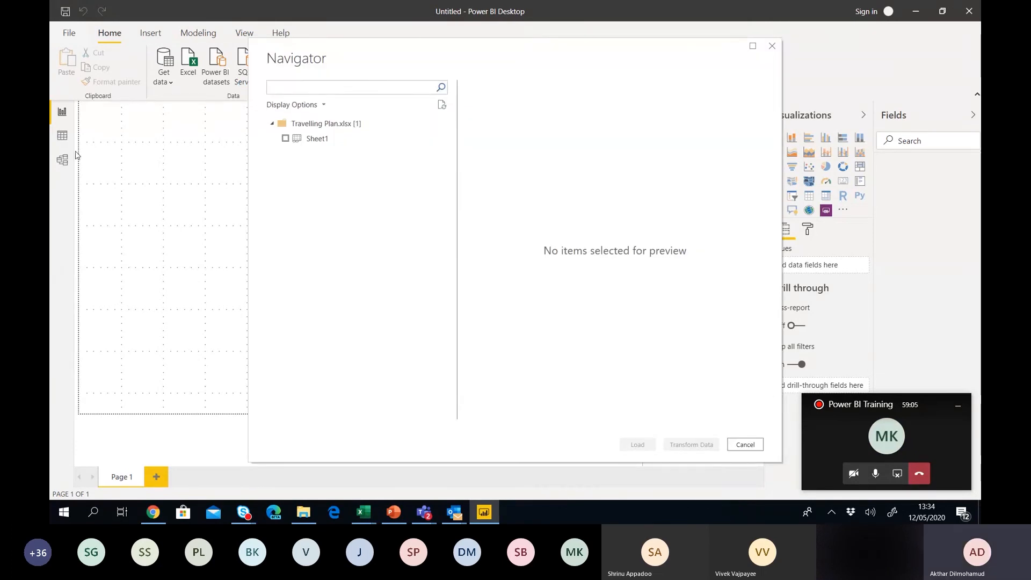
Tick Sheet1 of Travelling Plan.xlsx in the Navigator and load its 9 rows.
click(285, 139)
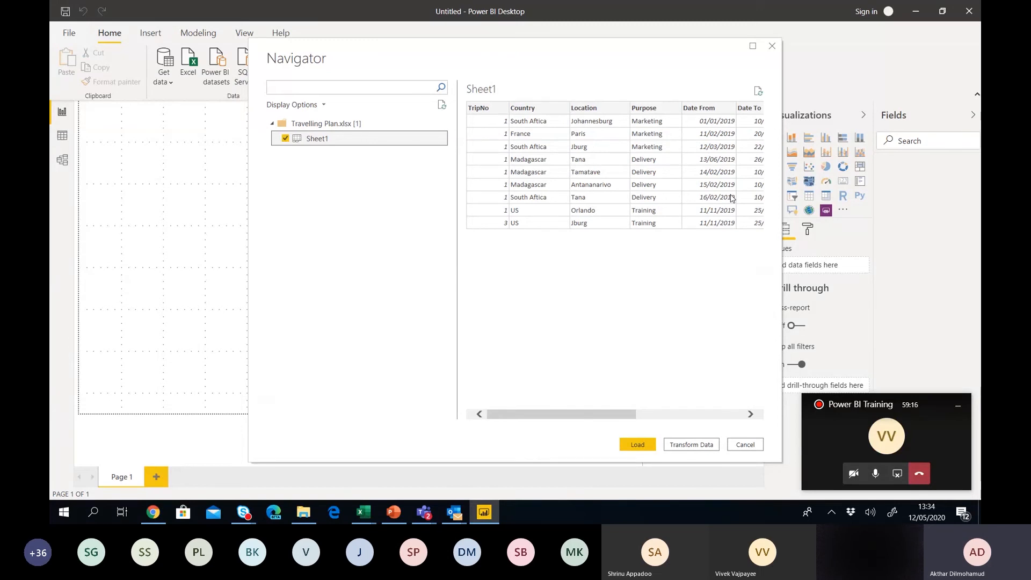
click(637, 446)
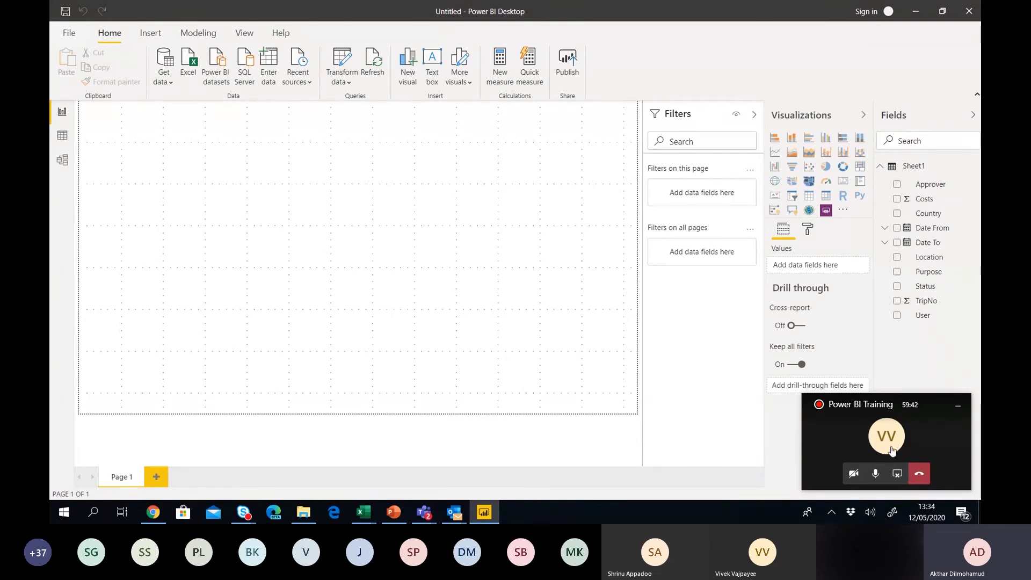
click(959, 409)
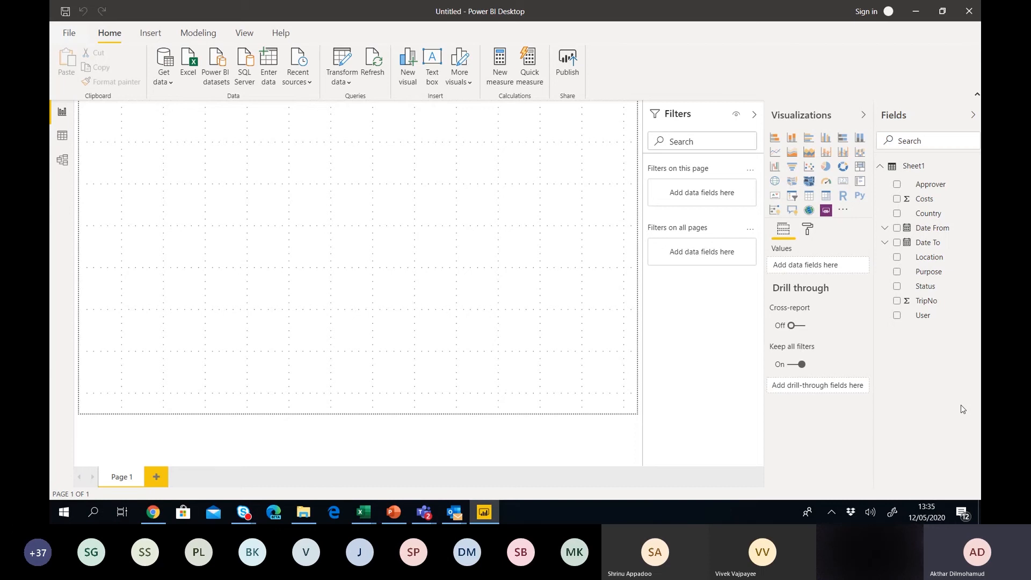
mouse_move(364, 512)
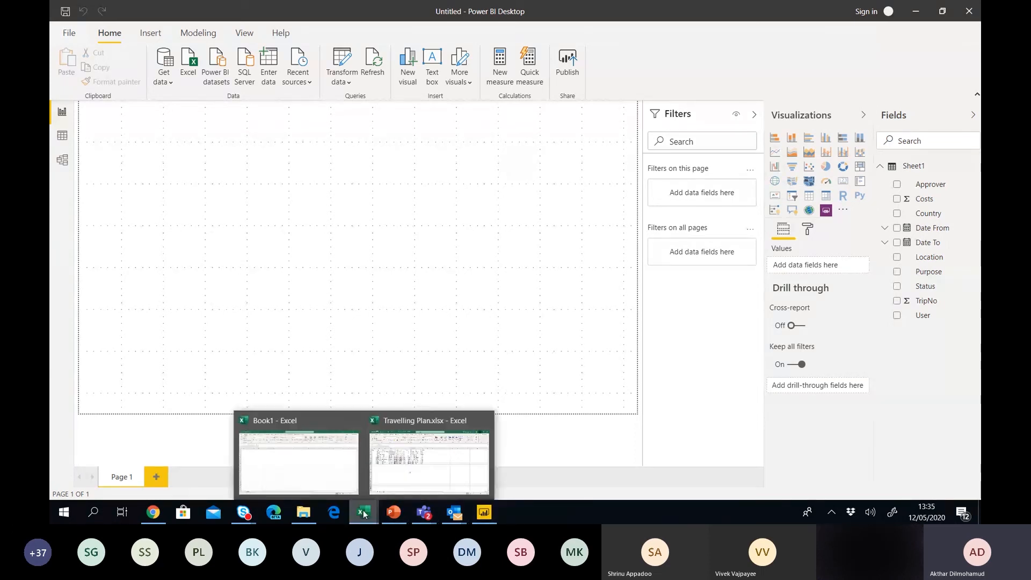
Bring up Travelling Plan.xlsx in Excel and fill the Costs and TripNo columns yellow.
click(435, 474)
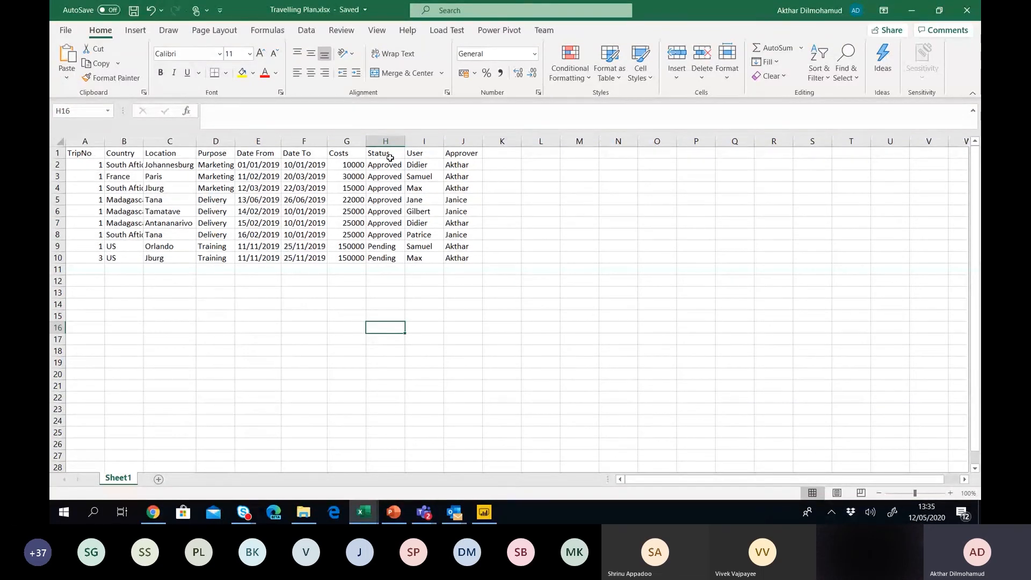
click(351, 141)
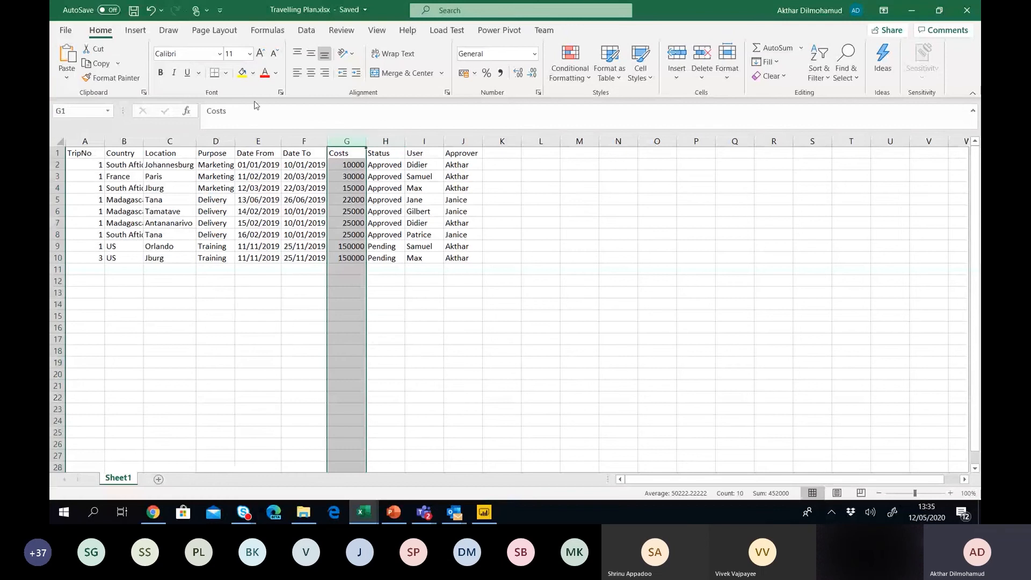
click(241, 74)
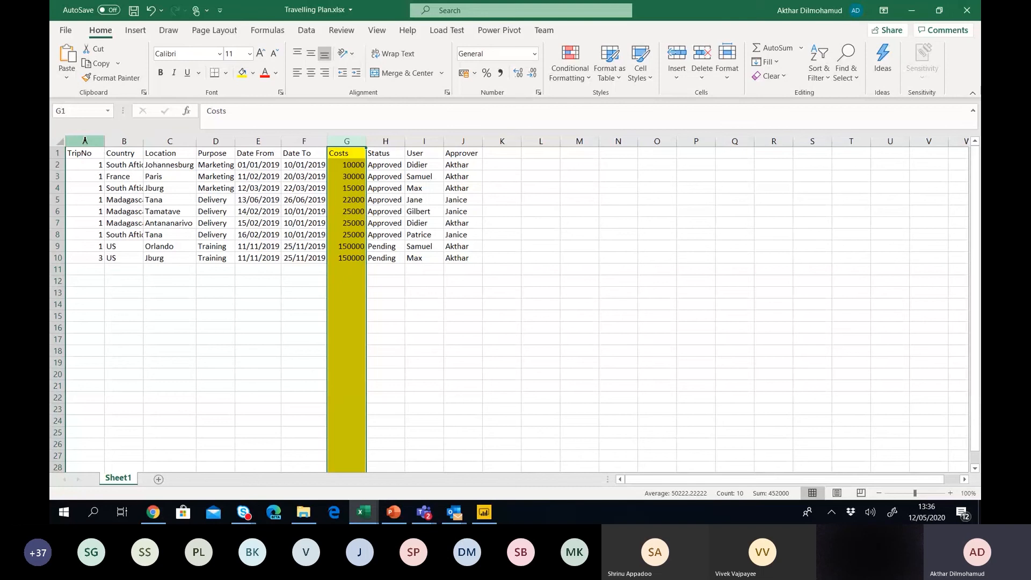
click(85, 141)
click(243, 78)
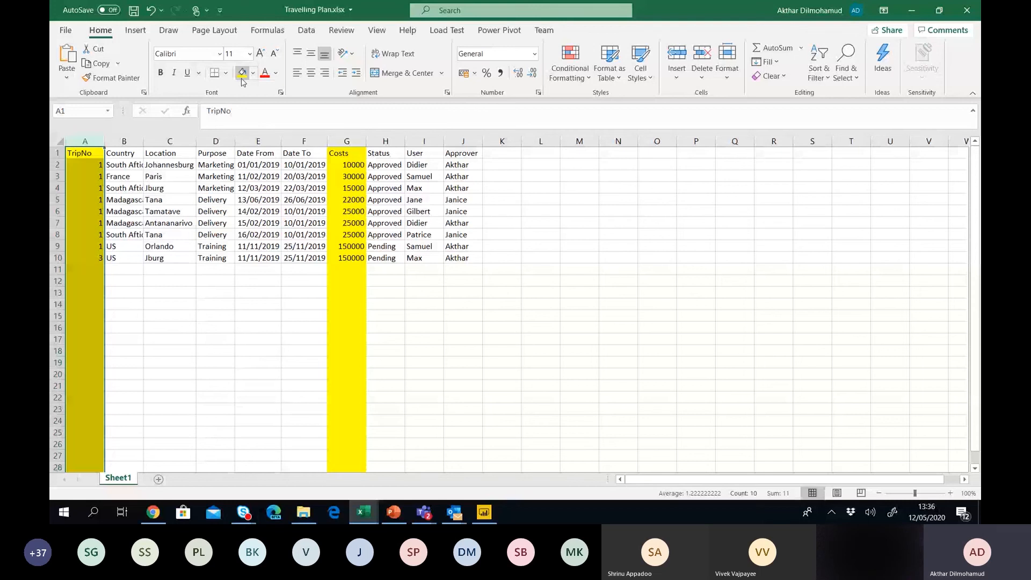
Switch to Power BI Desktop and then back to the Travelling Plan workbook.
key(alt+Tab)
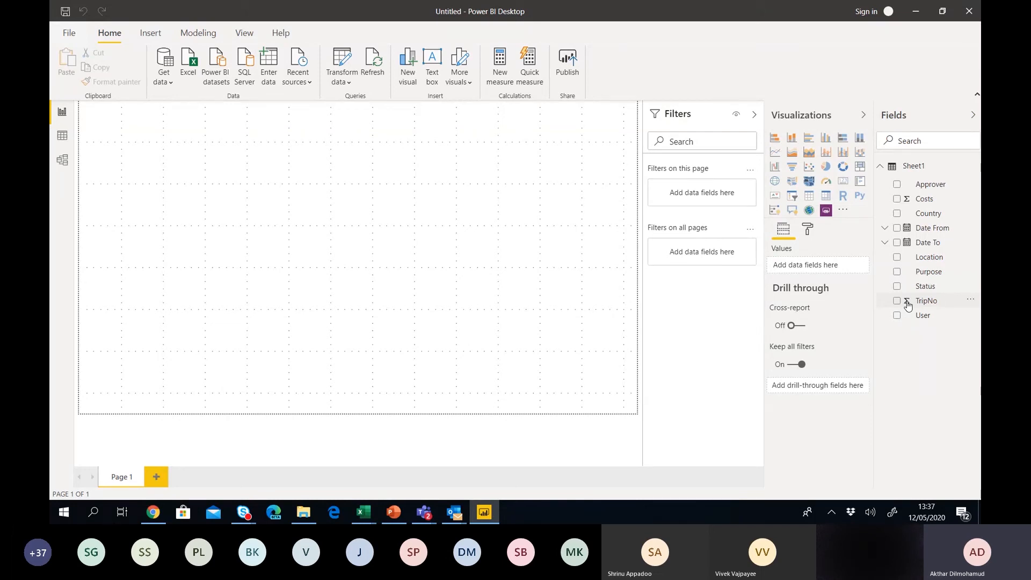
key(alt+Tab)
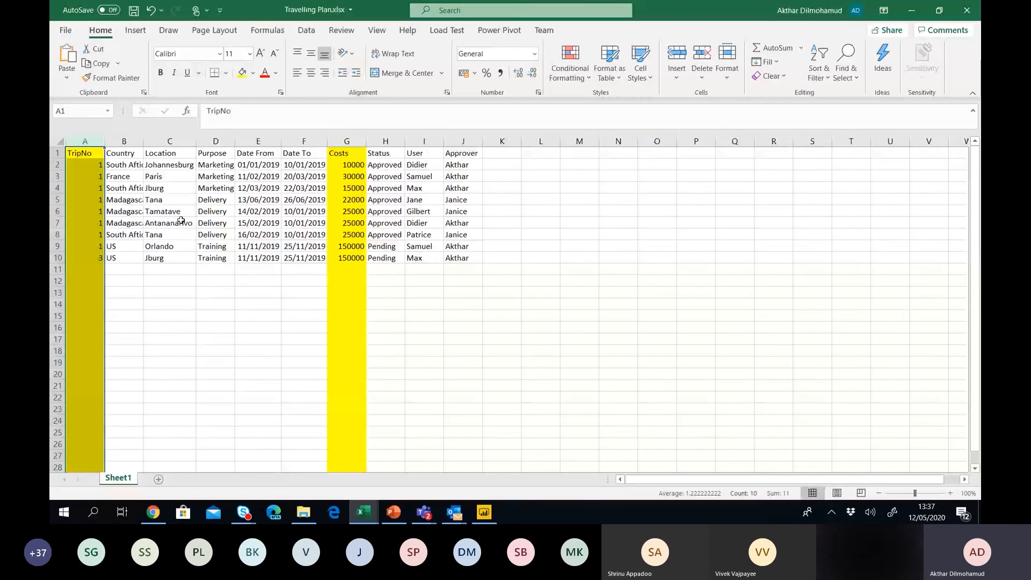
Fill columns B:F (Country to Date To) and H:J (Status, User, Approver) green.
drag(120, 153, 313, 135)
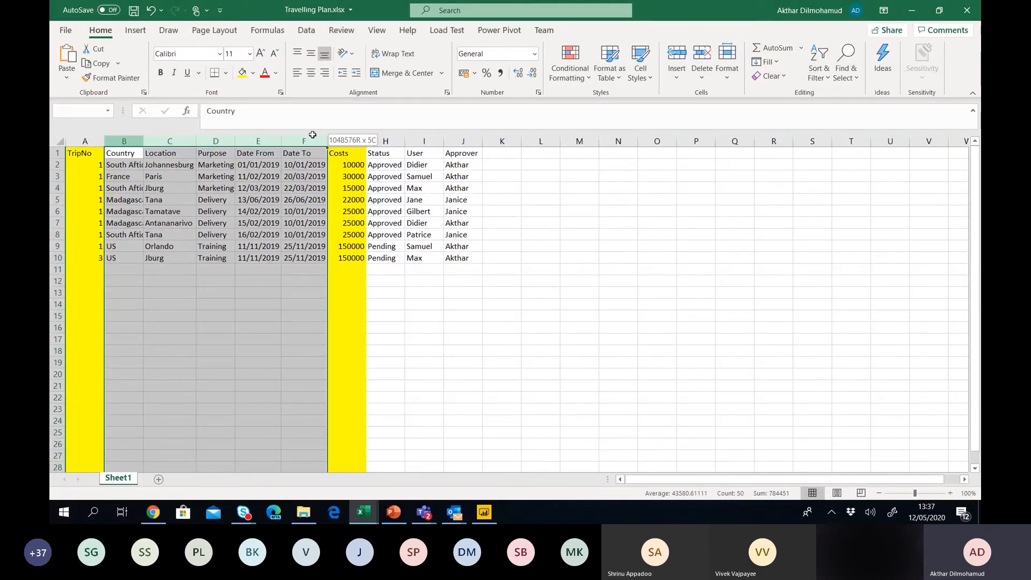
click(253, 73)
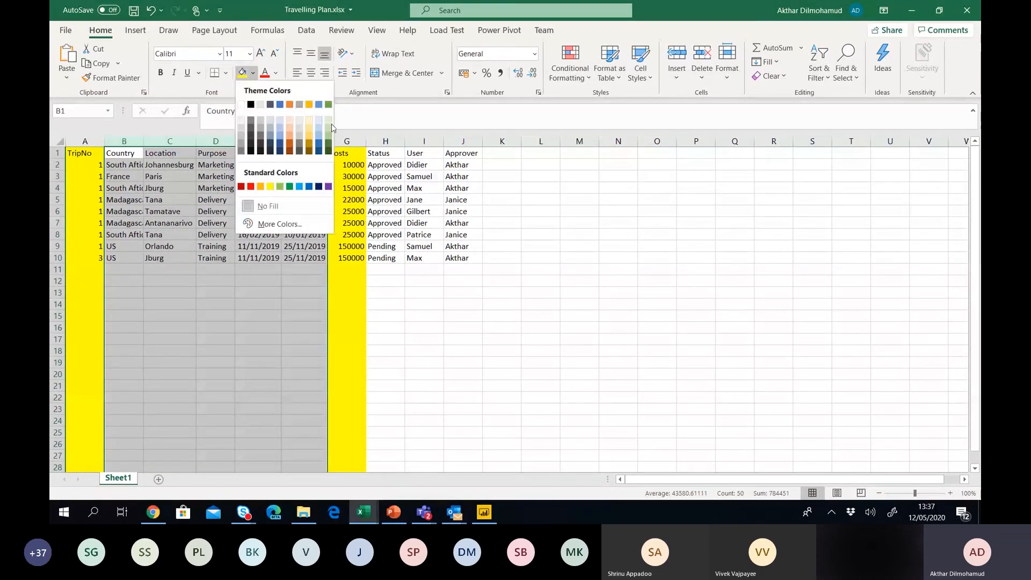
click(330, 123)
drag(386, 141, 463, 140)
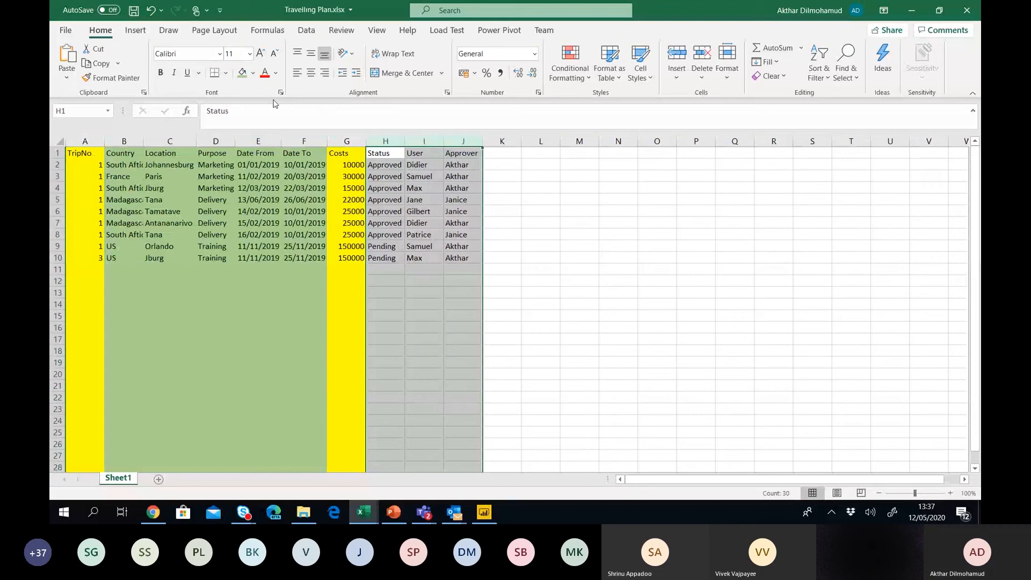
click(242, 73)
click(569, 201)
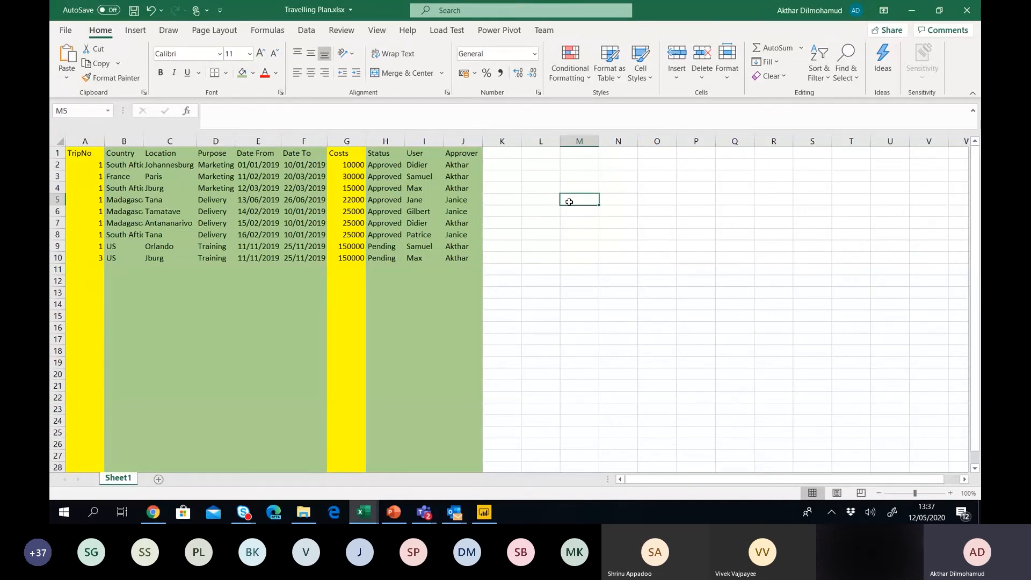
click(57, 153)
Insert a blank row 1 above the table headers, shifting them to row 2.
right_click(58, 154)
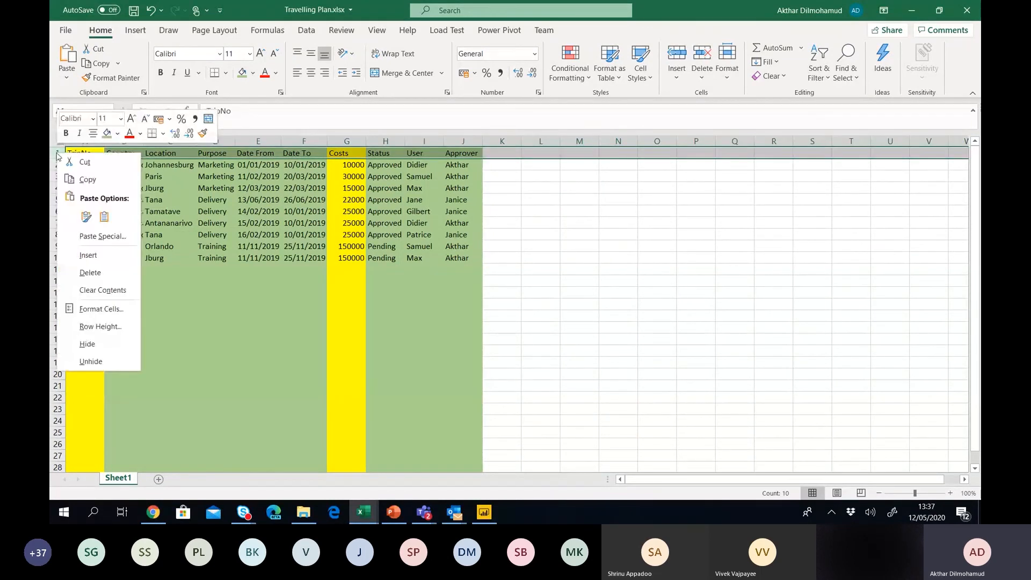
click(87, 257)
click(344, 152)
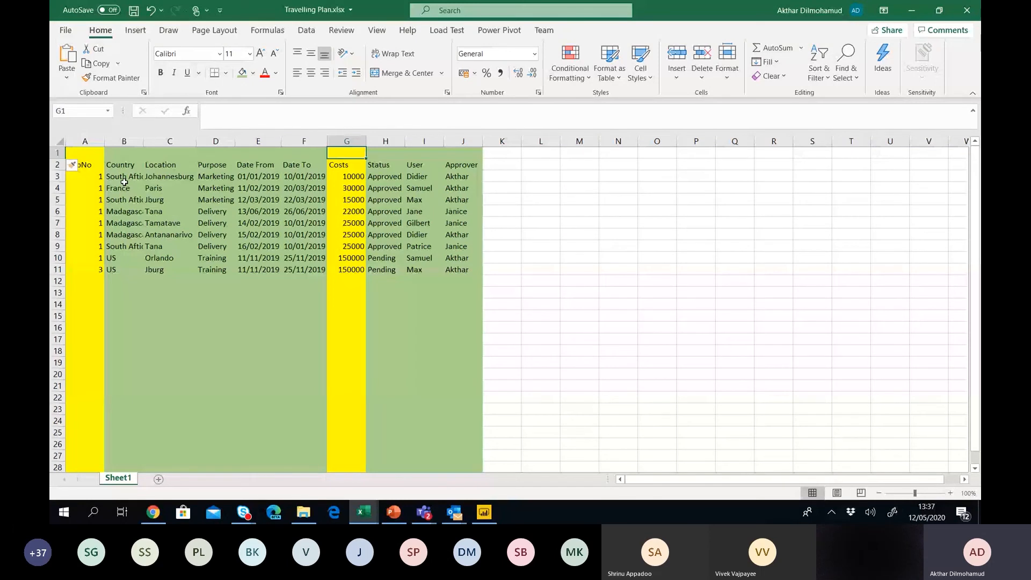
Label G1 'MEASURES' above Costs and B1:F1 'DIMENSIONS' above the Country columns.
text(MEASUREWS)
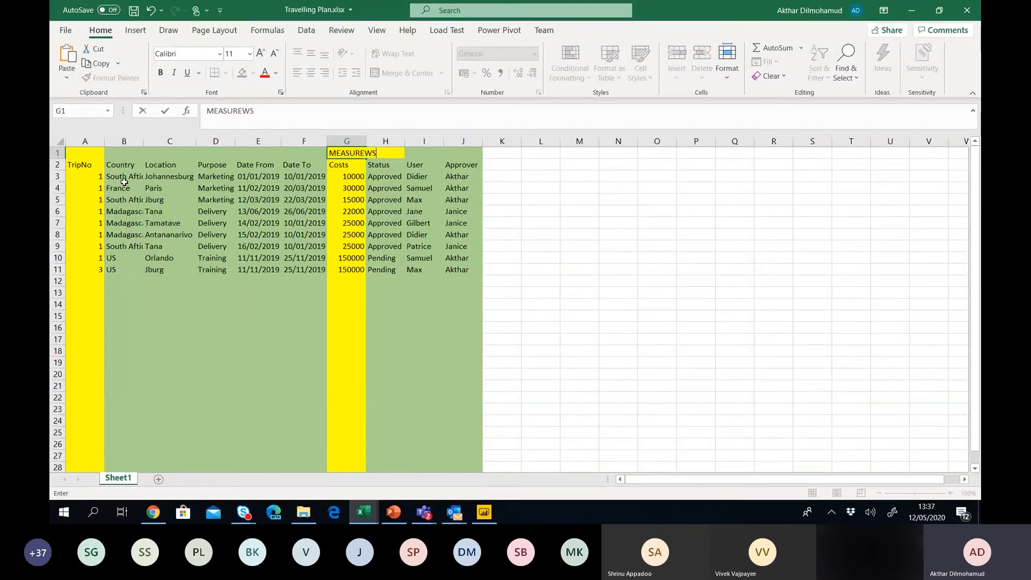
key(BackSpace)
key(BackSpace)
text(S)
key(Return)
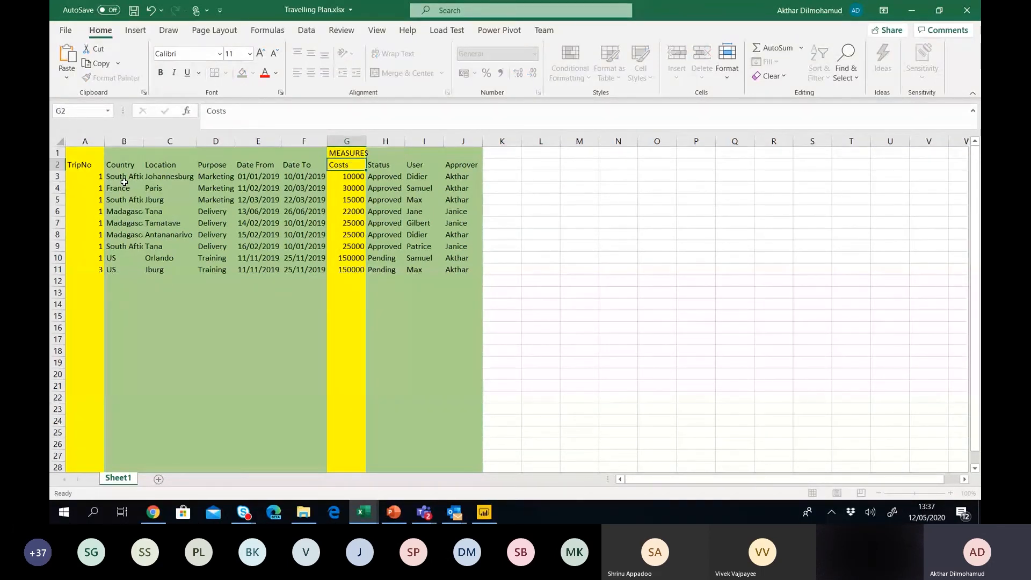
key(Up)
key(Left)
key(Left)
key(Left)
key(Left)
key(Left)
key(shift+Right)
key(shift+Right)
key(shift+Right)
key(shift+Right)
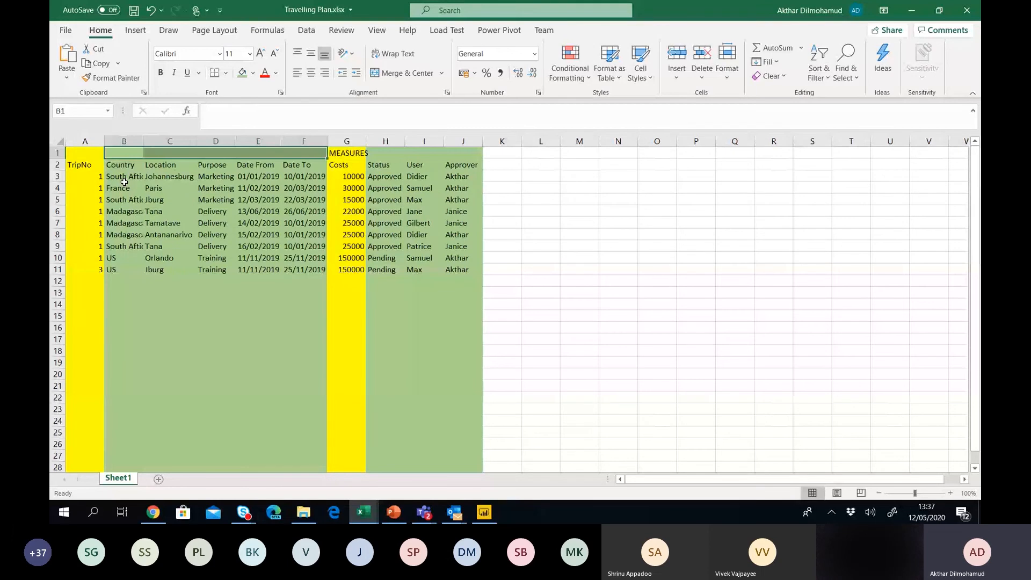
text(DIMENSION)
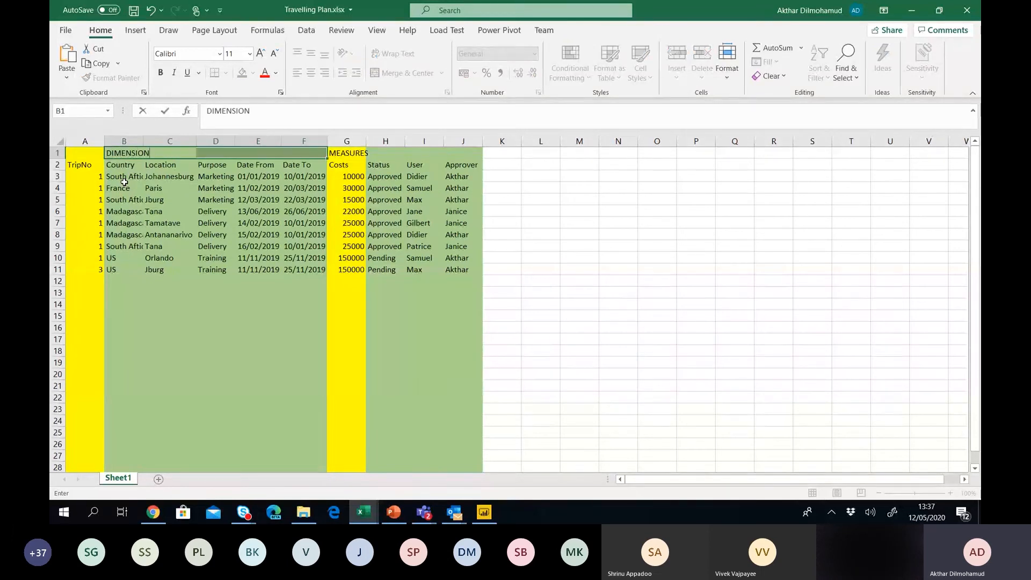
text(S)
key(Return)
key(Down)
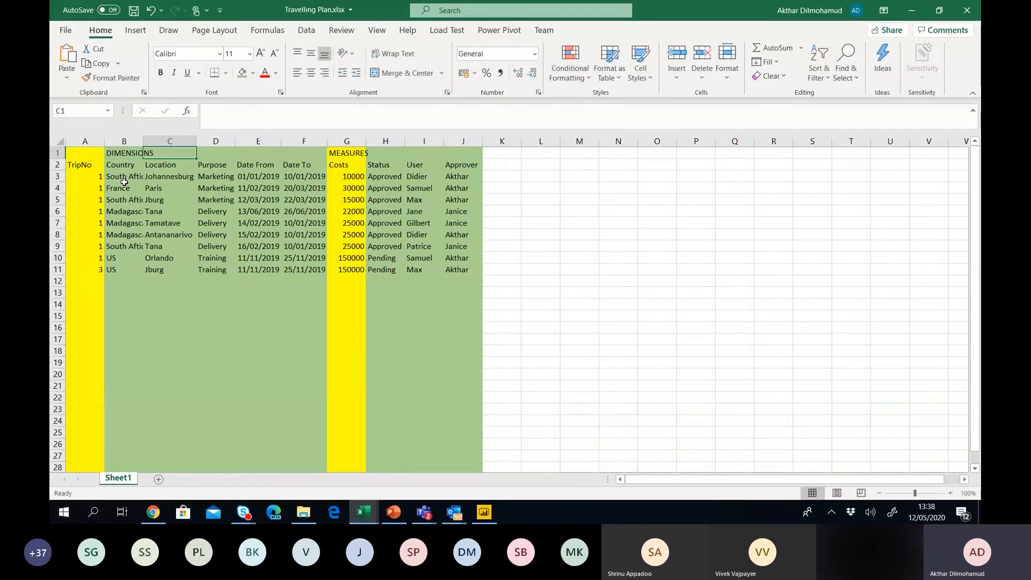
Merge and centre DIMENSIONS across cells B1 to F1.
click(120, 165)
drag(124, 153, 309, 153)
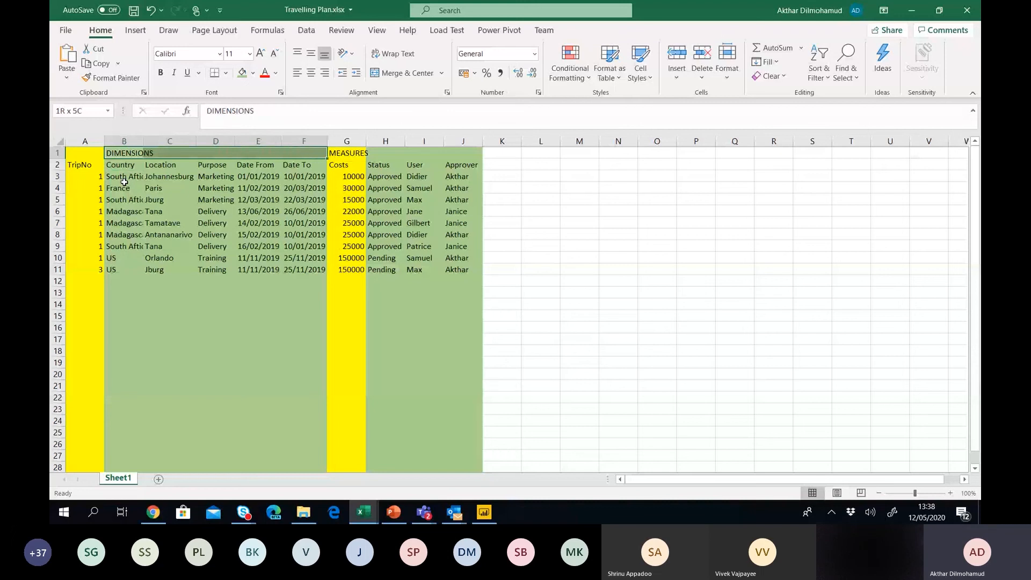
click(400, 73)
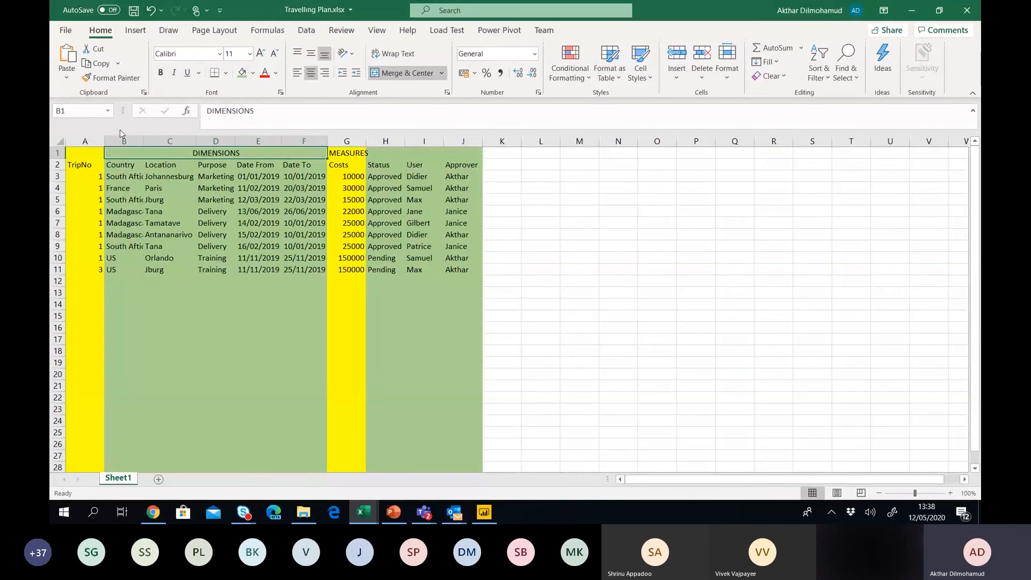
Give the whole of row 1 a white fill.
click(58, 153)
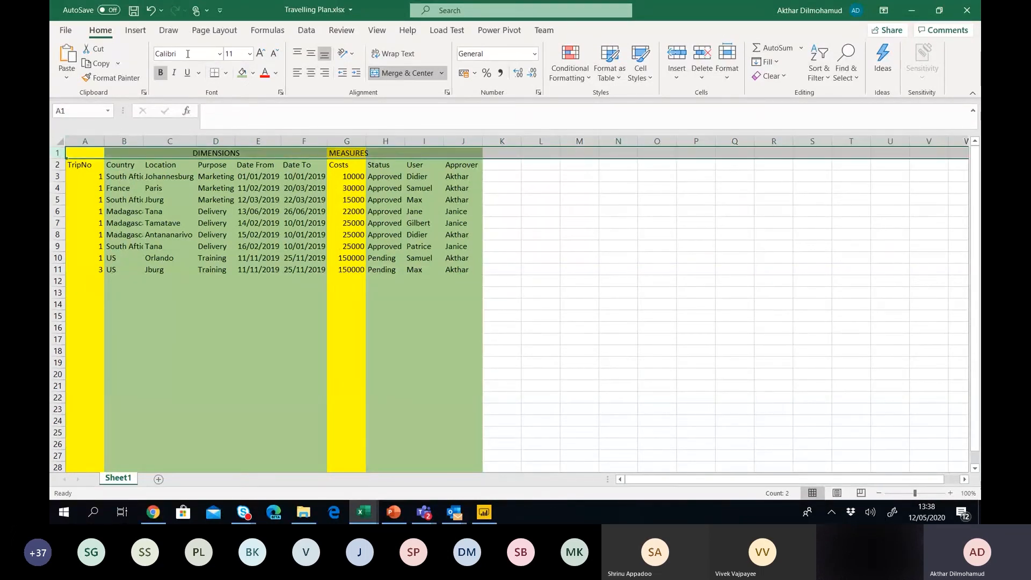
click(253, 73)
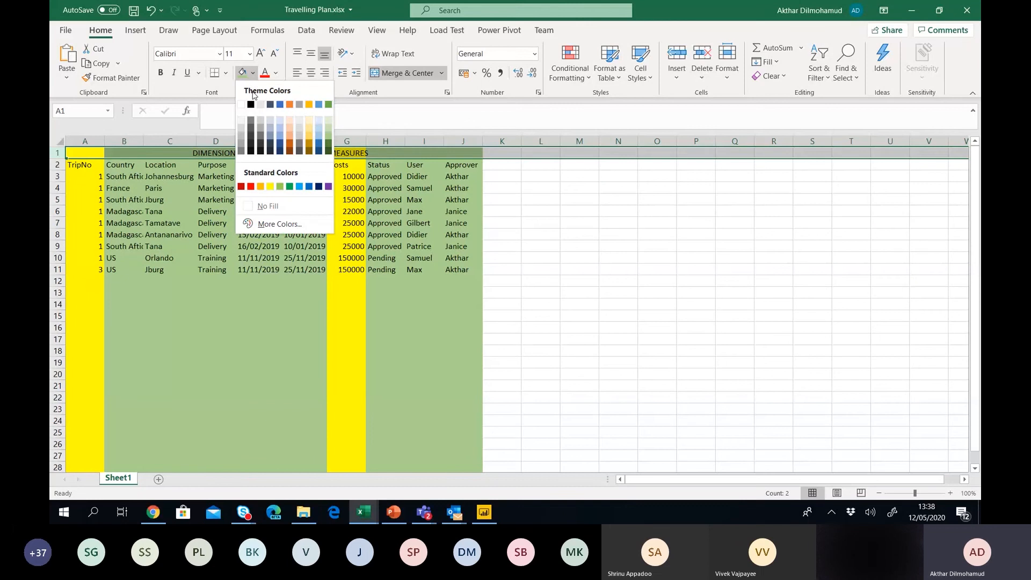
click(241, 104)
click(567, 211)
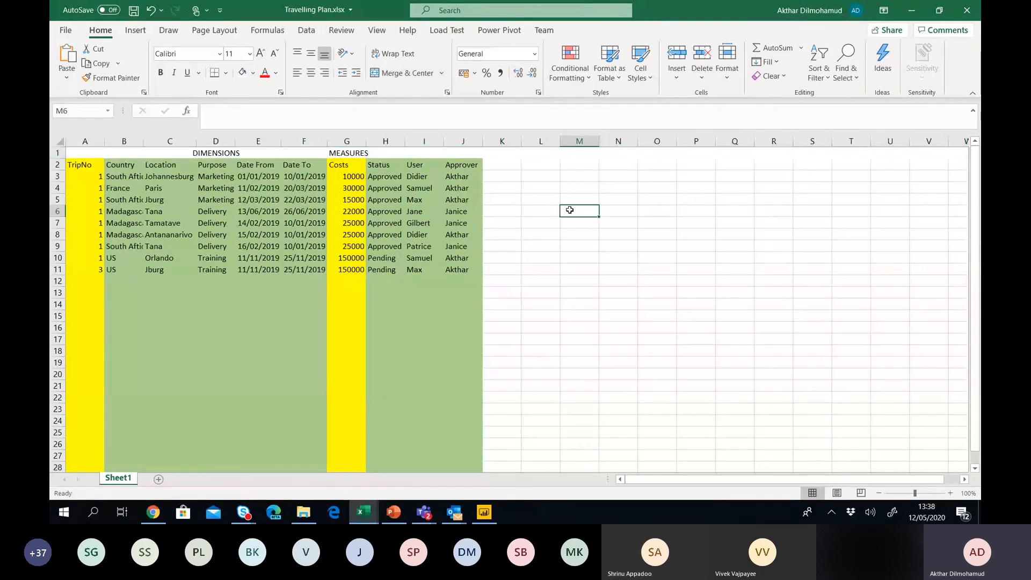
Fill the MEASURES cell G1 yellow and start widening column G.
click(349, 152)
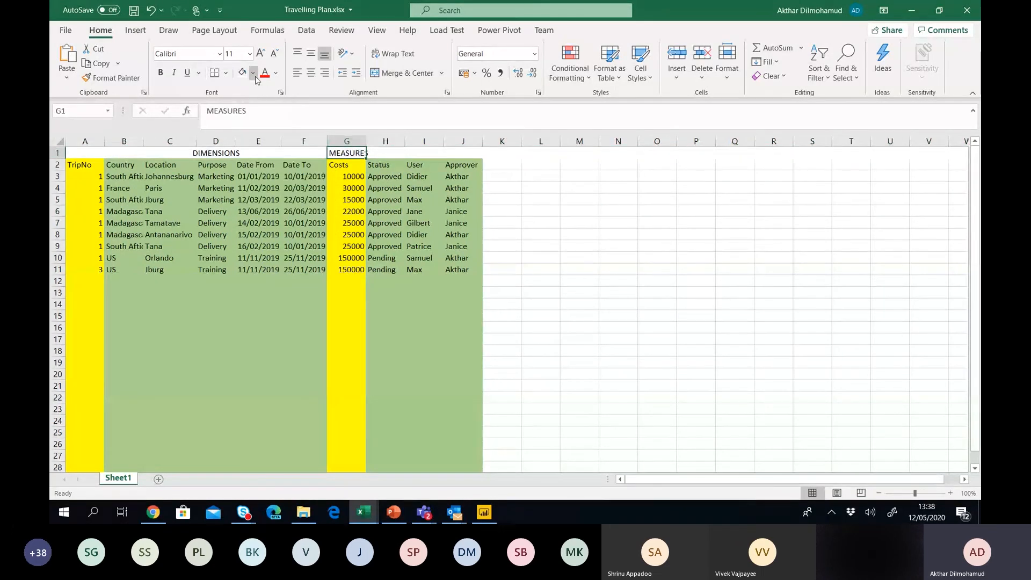
click(254, 74)
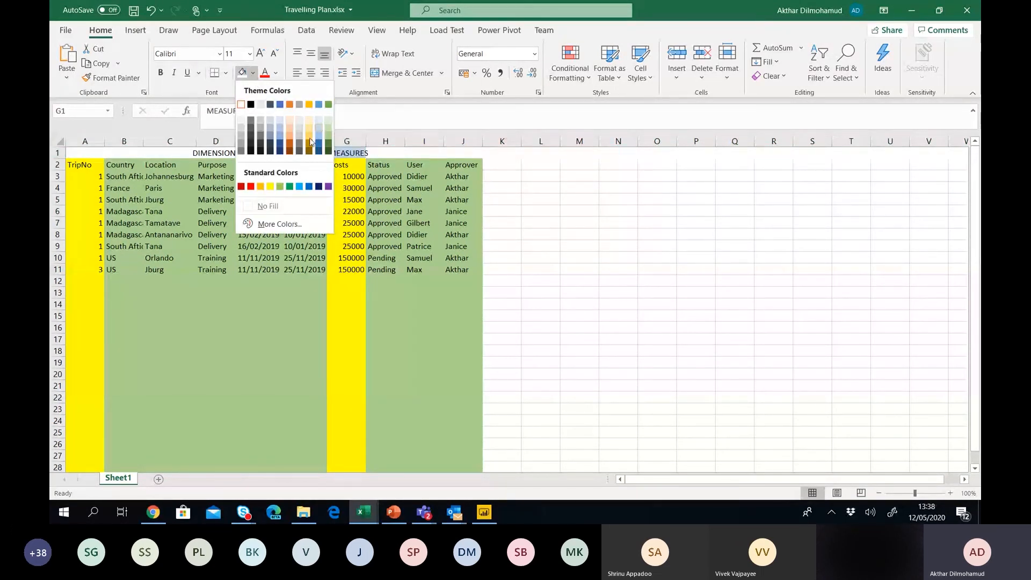
click(270, 186)
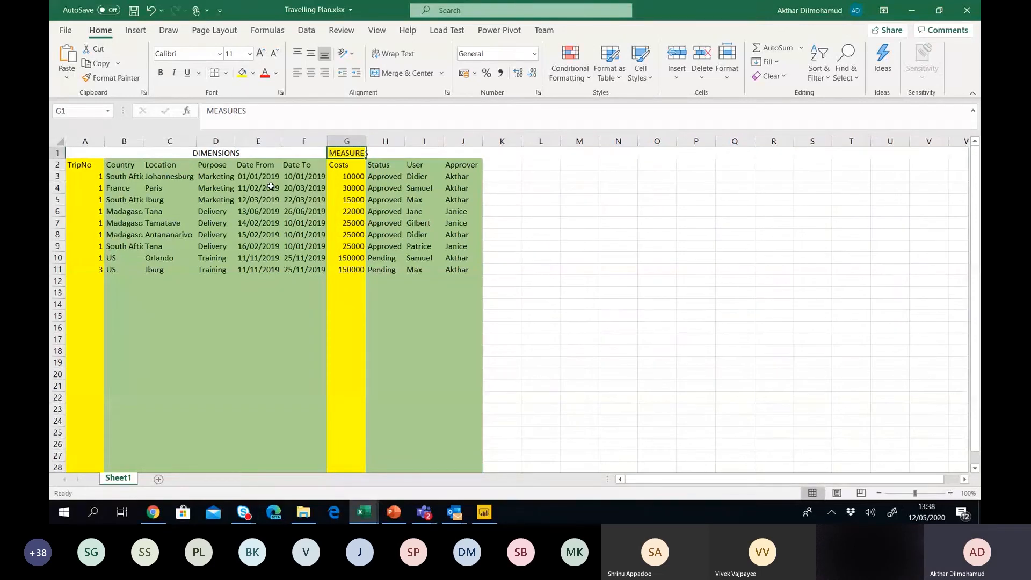
drag(376, 140, 376, 139)
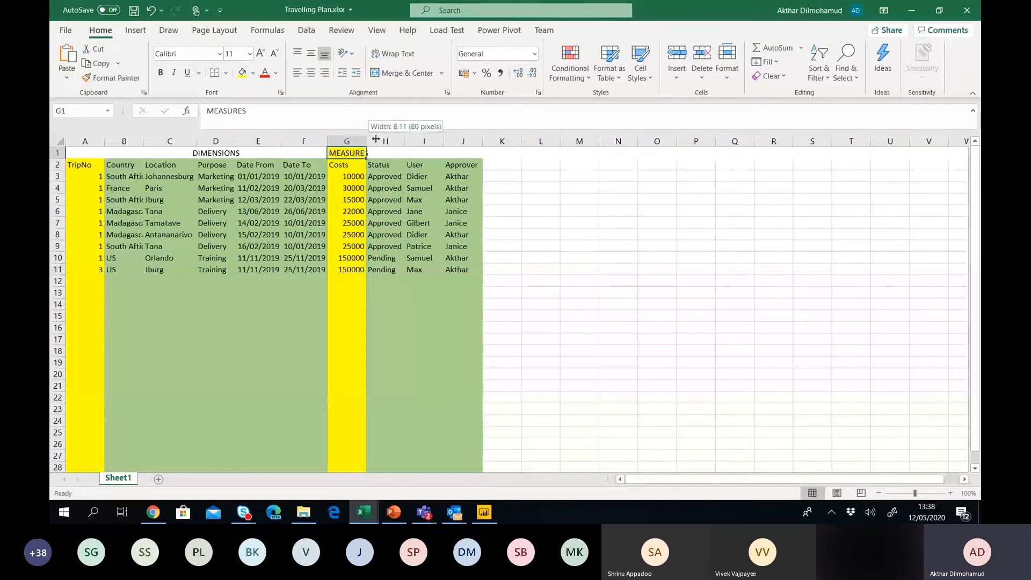
Finish widening column G, then delete the DIMENSIONS/MEASURES row so headers return to row 1.
drag(376, 140, 383, 140)
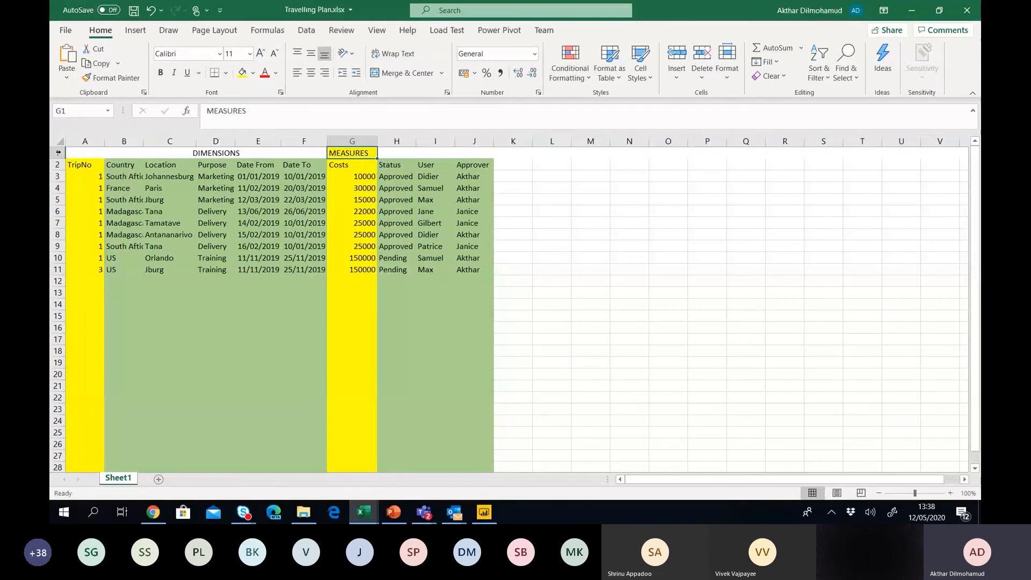
click(56, 152)
right_click(55, 153)
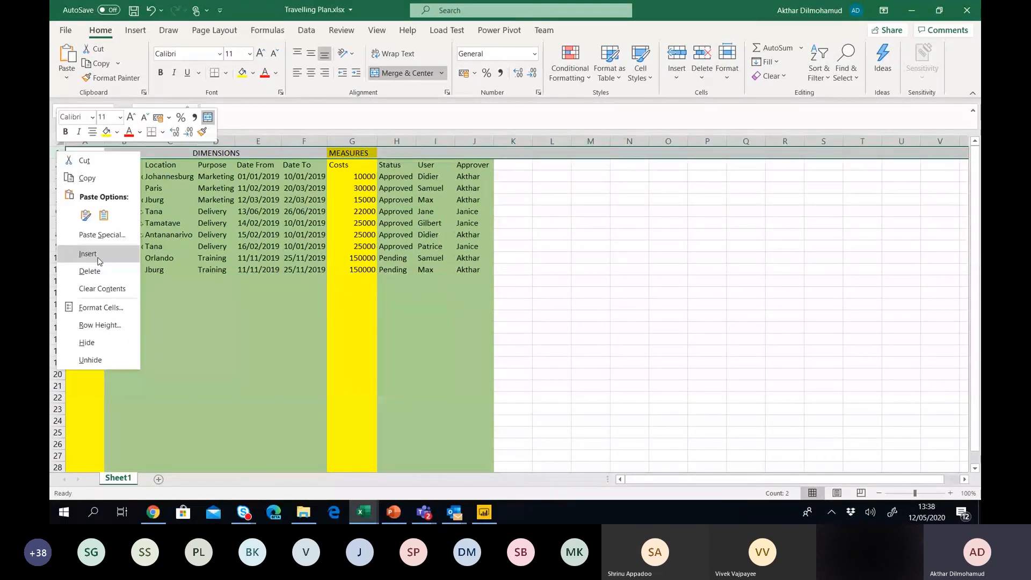
click(94, 272)
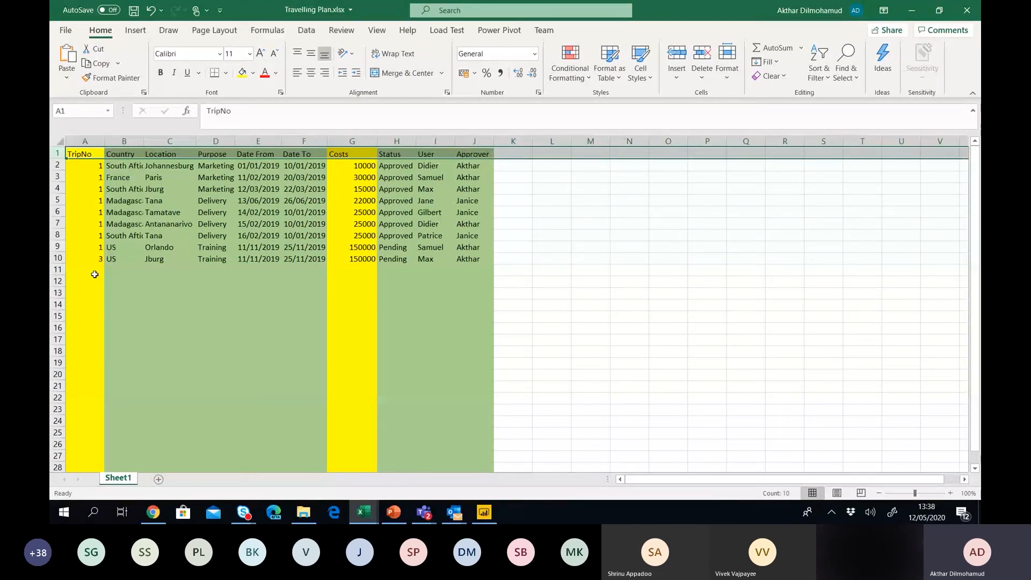
click(256, 213)
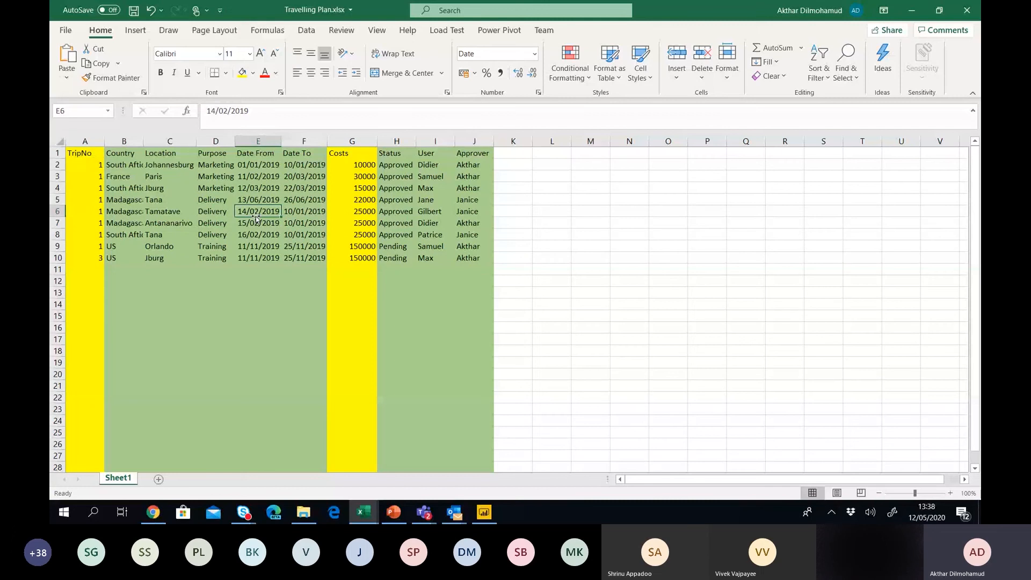
Insert a PivotTable from Sheet1!$A$1:$J$10 on a new worksheet.
click(137, 32)
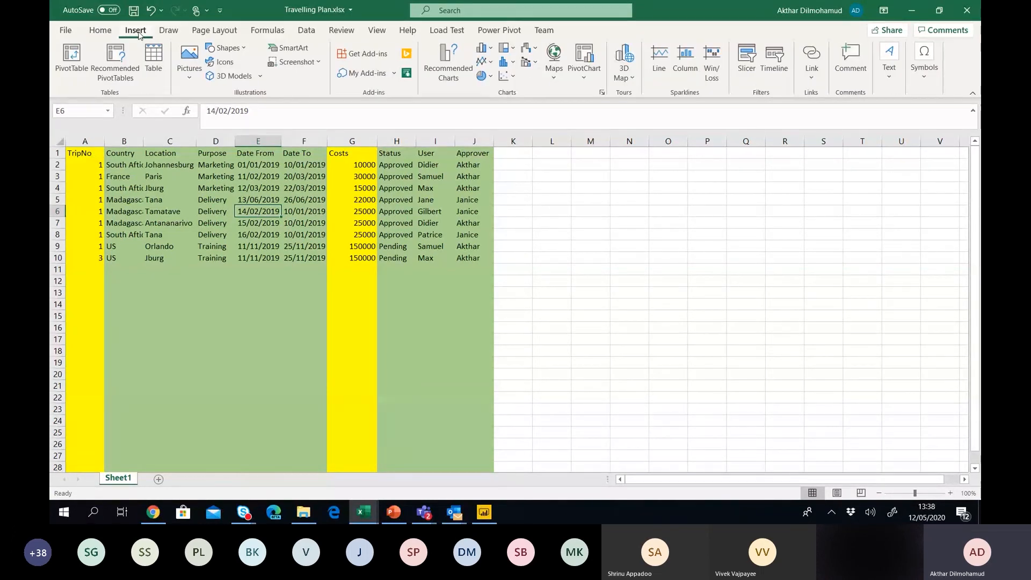
click(73, 57)
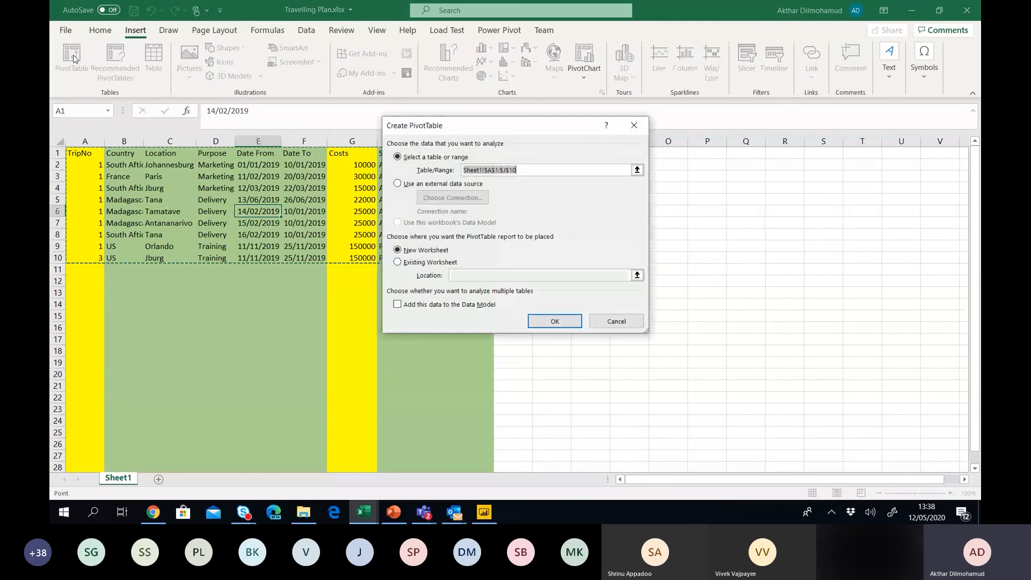
click(554, 321)
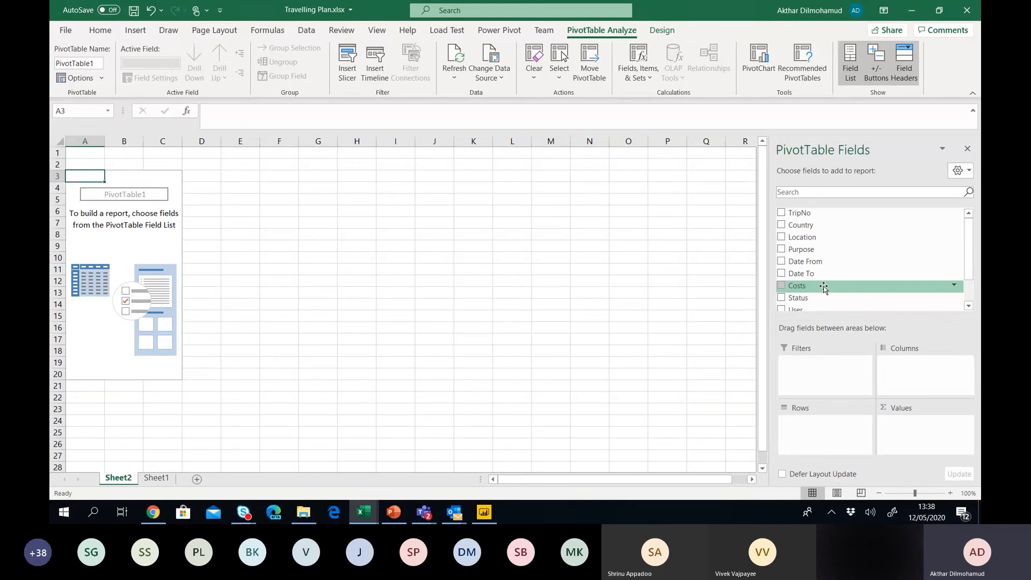
Pivot Costs by Location rows and Purpose columns (total 452000), then return to Sheet1.
drag(824, 289, 908, 420)
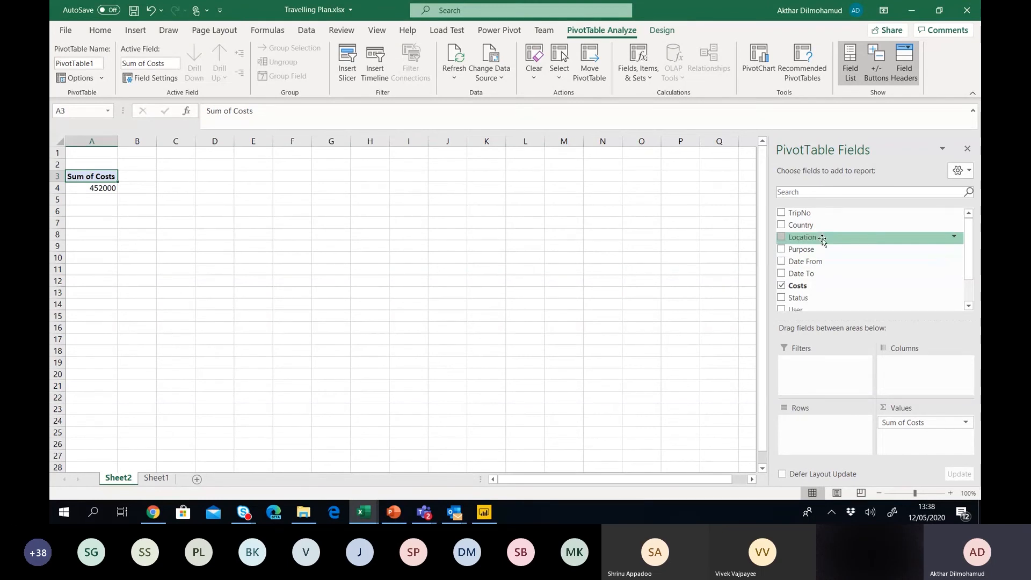
drag(823, 240, 808, 427)
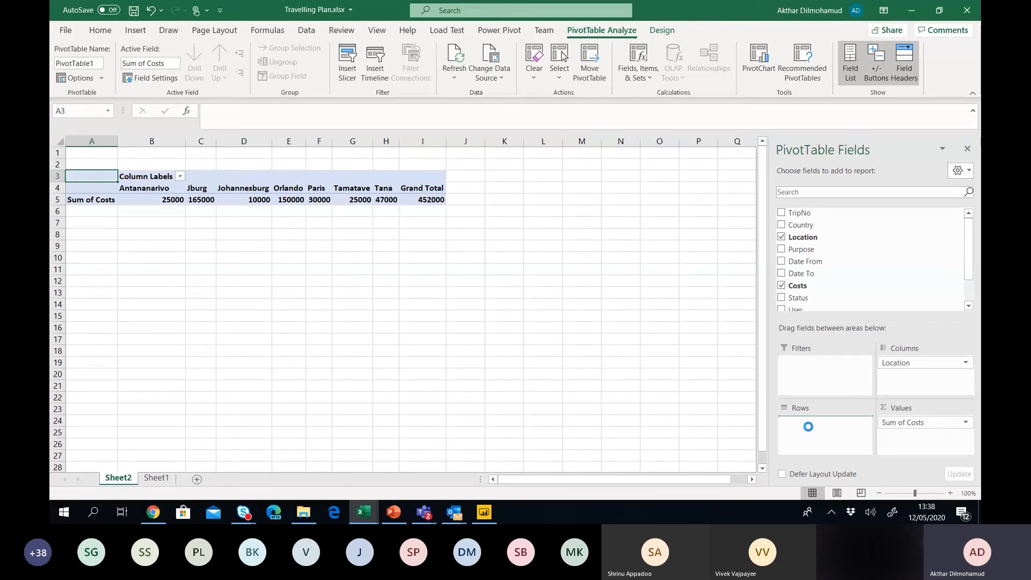
drag(801, 249, 905, 362)
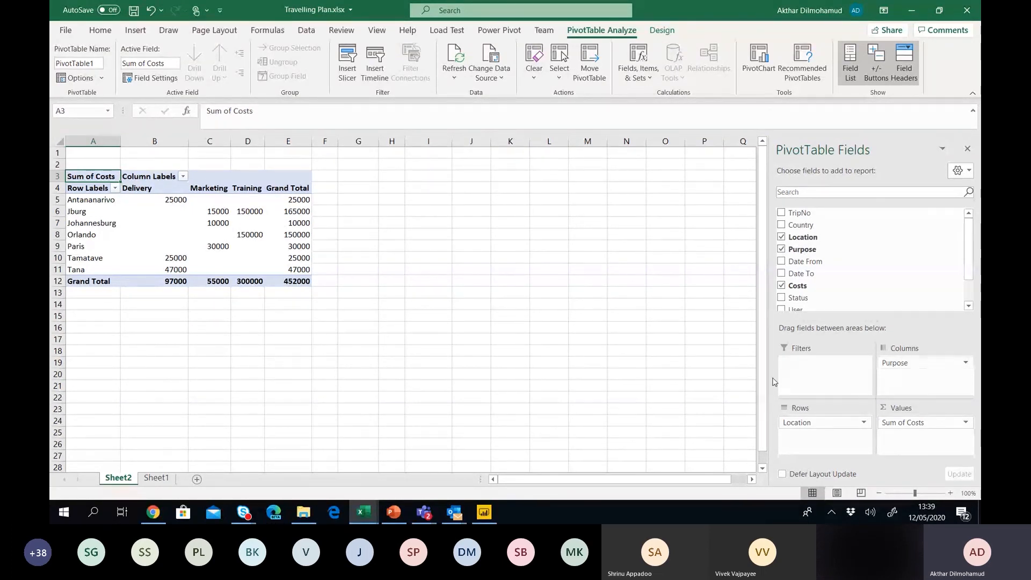
click(157, 479)
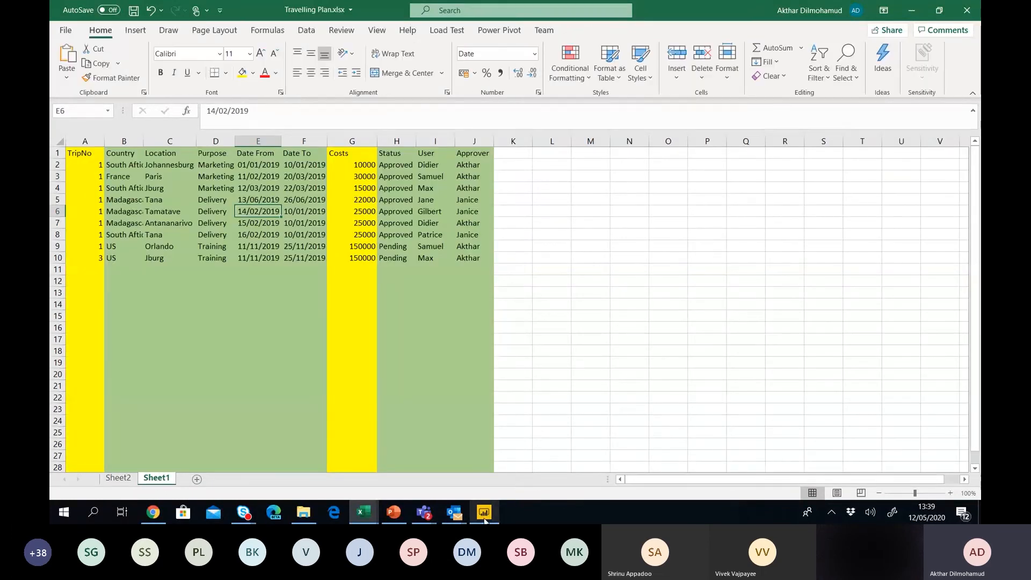
Switch from Excel to Power BI Desktop's empty Page 1 canvas.
click(484, 513)
mouse_move(830, 311)
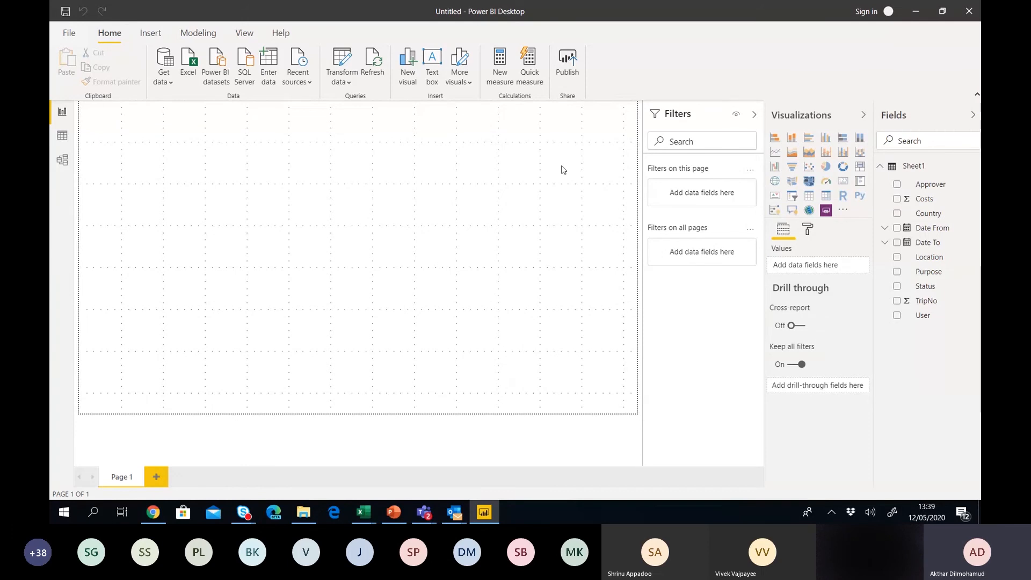
Add a card visual to Page 1 showing total Costs of 452K.
click(897, 199)
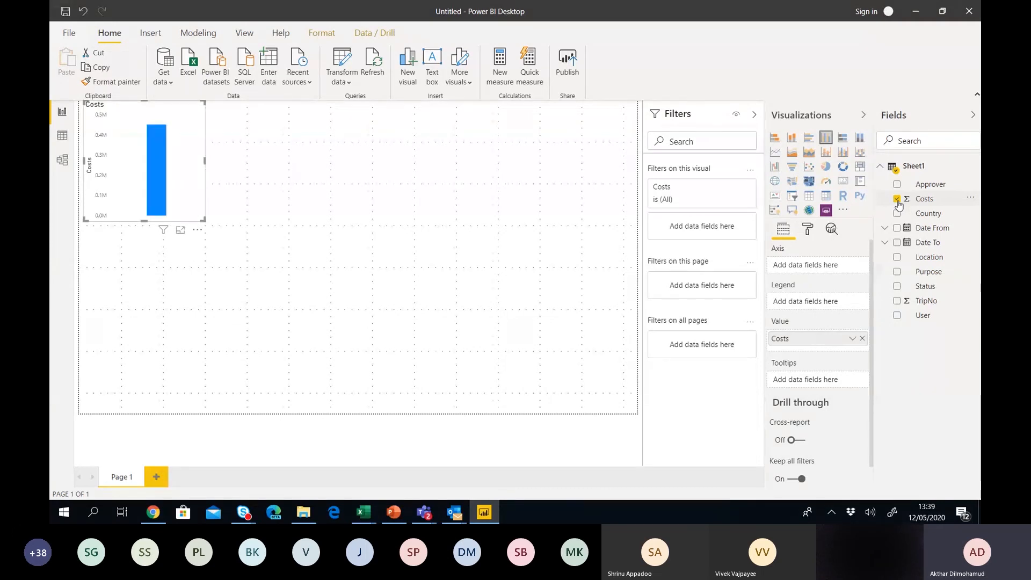
click(844, 182)
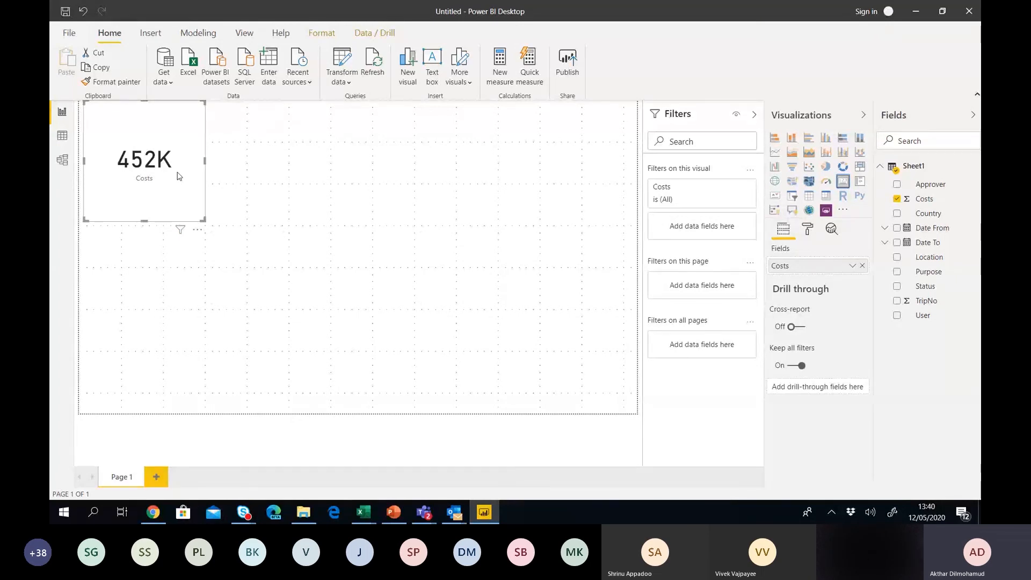
click(295, 194)
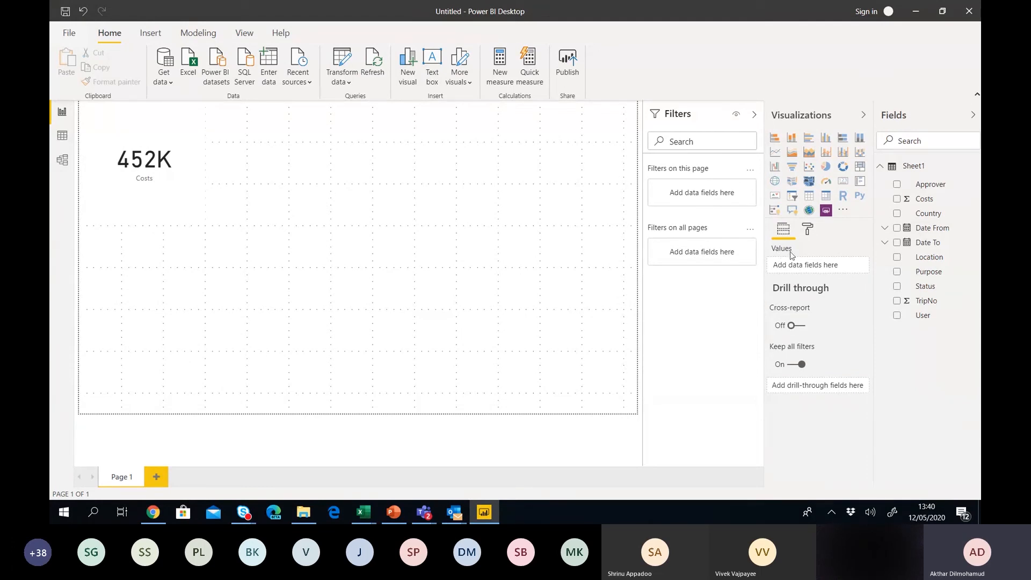
Create a Costs by Country pie chart, moved to the top centre and enlarged.
click(898, 199)
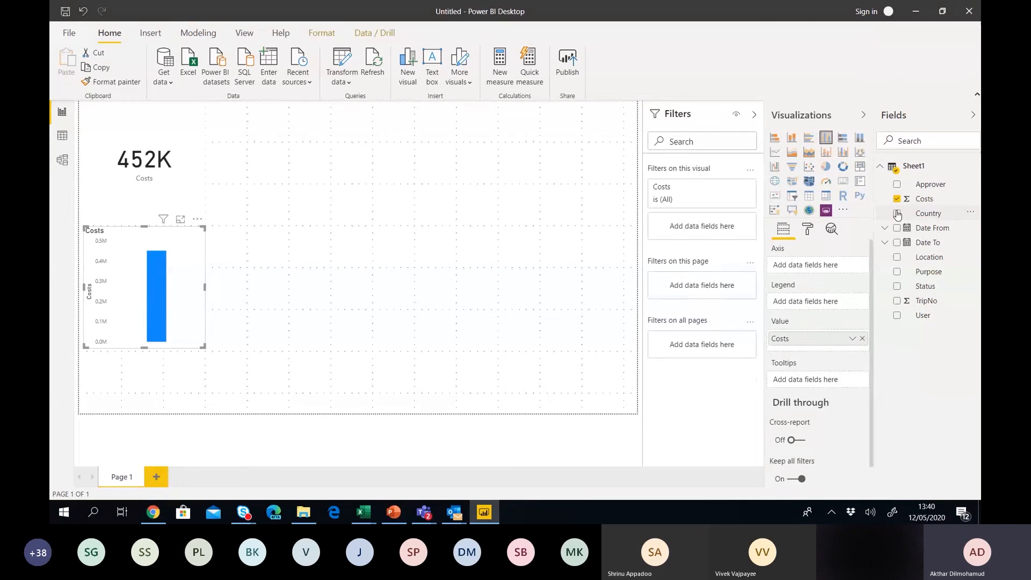
click(896, 213)
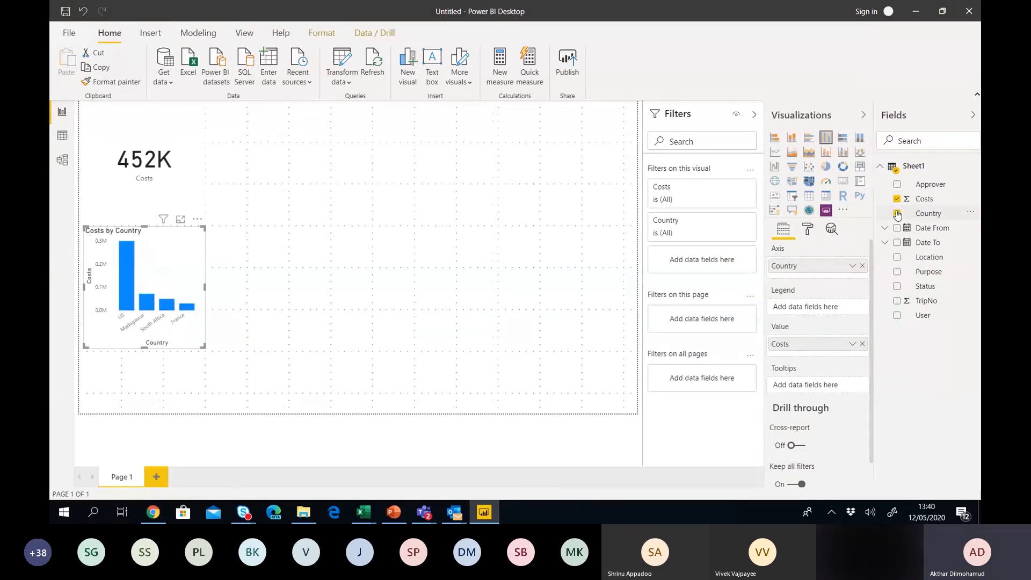
click(826, 166)
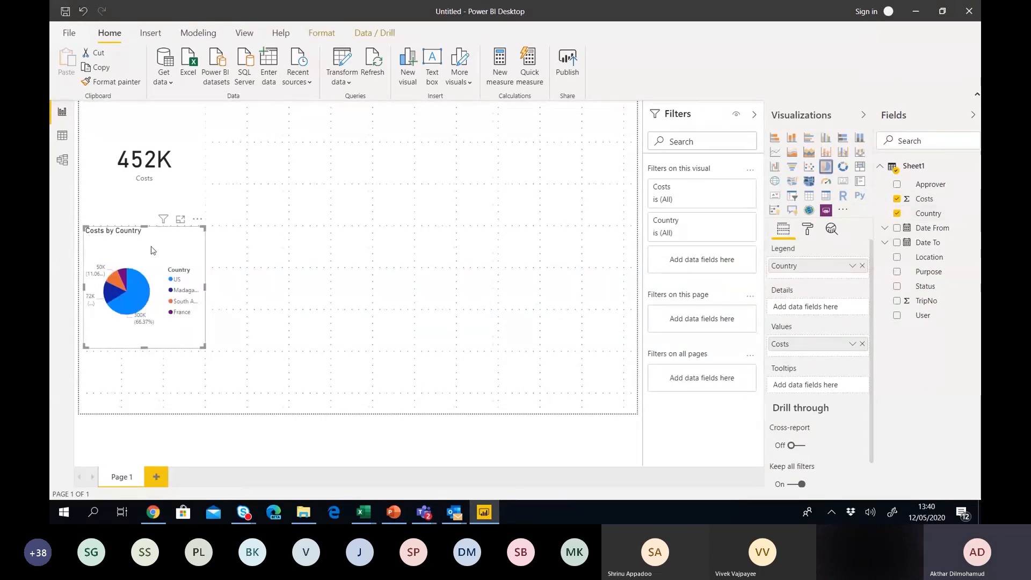
drag(151, 251, 326, 124)
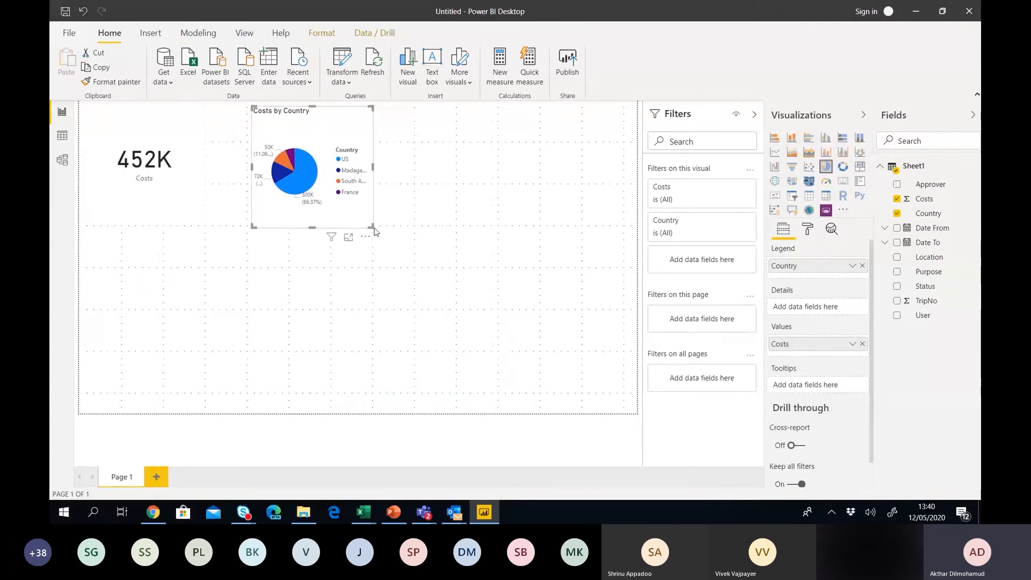
drag(371, 227, 437, 240)
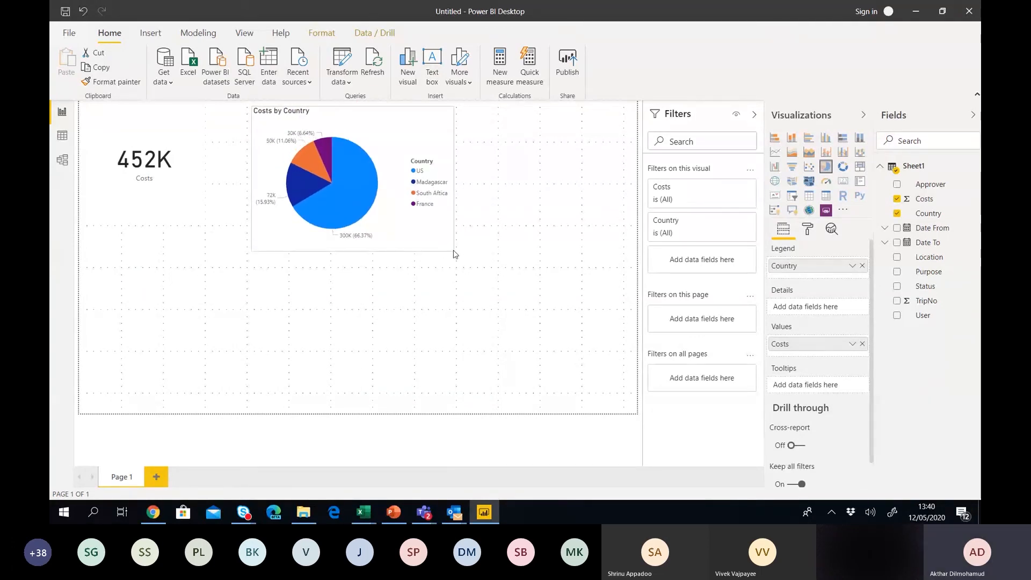
click(453, 256)
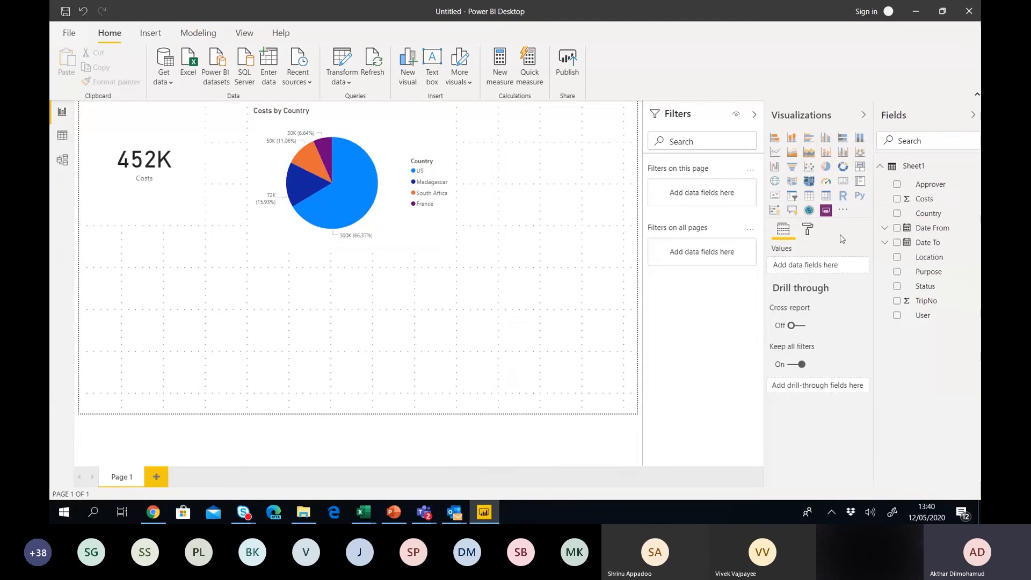
click(897, 199)
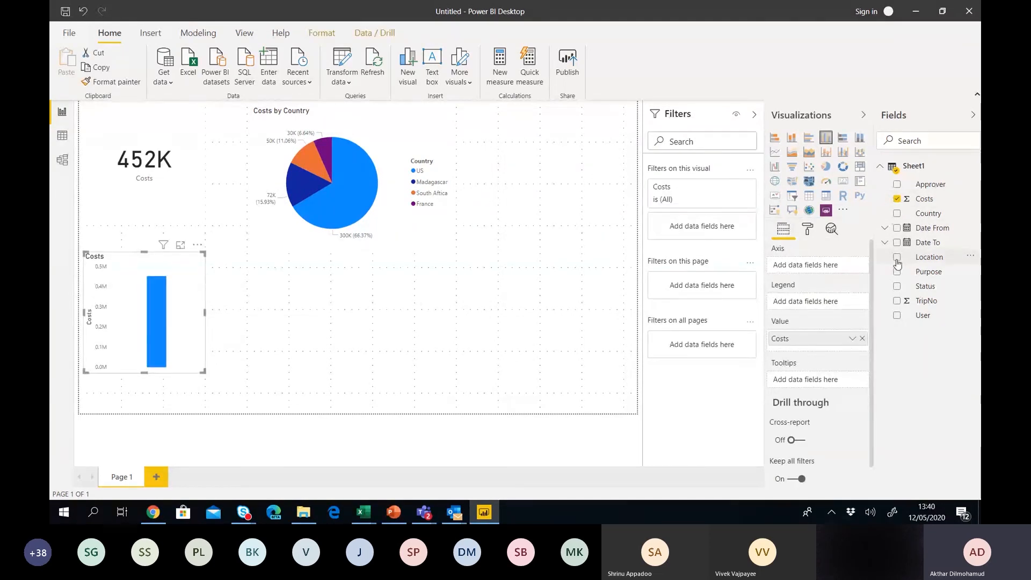
Break the new Costs chart down by Purpose and widen it across the lower left.
click(897, 272)
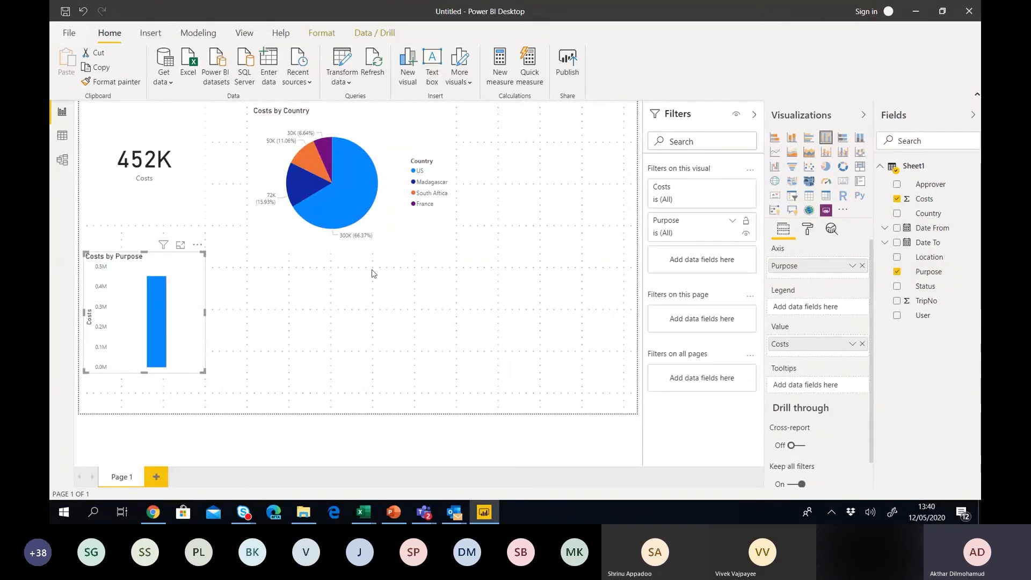
mouse_move(158, 275)
mouse_down()
mouse_move(387, 269)
mouse_move(159, 290)
mouse_up()
drag(206, 386, 374, 384)
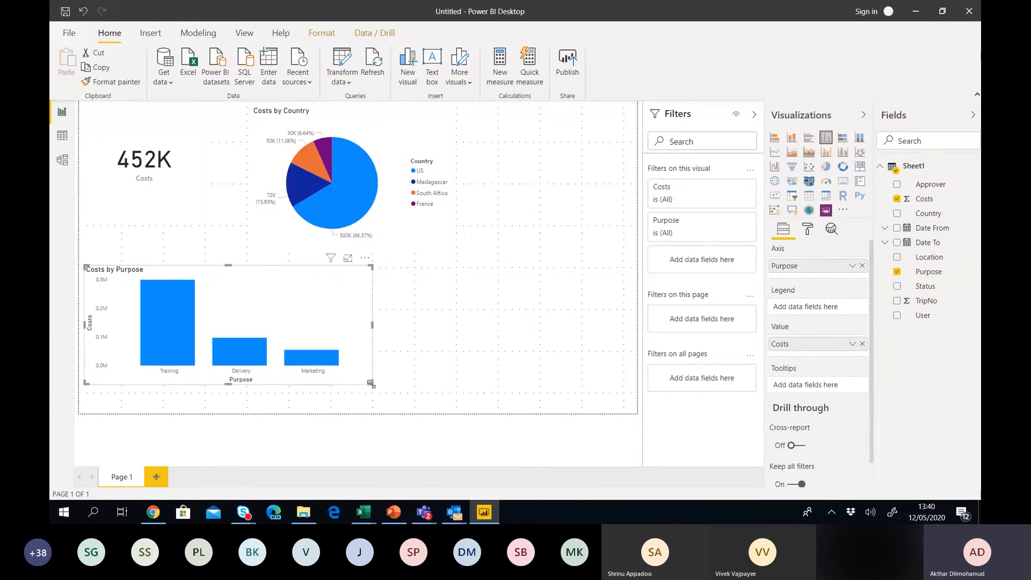
click(489, 343)
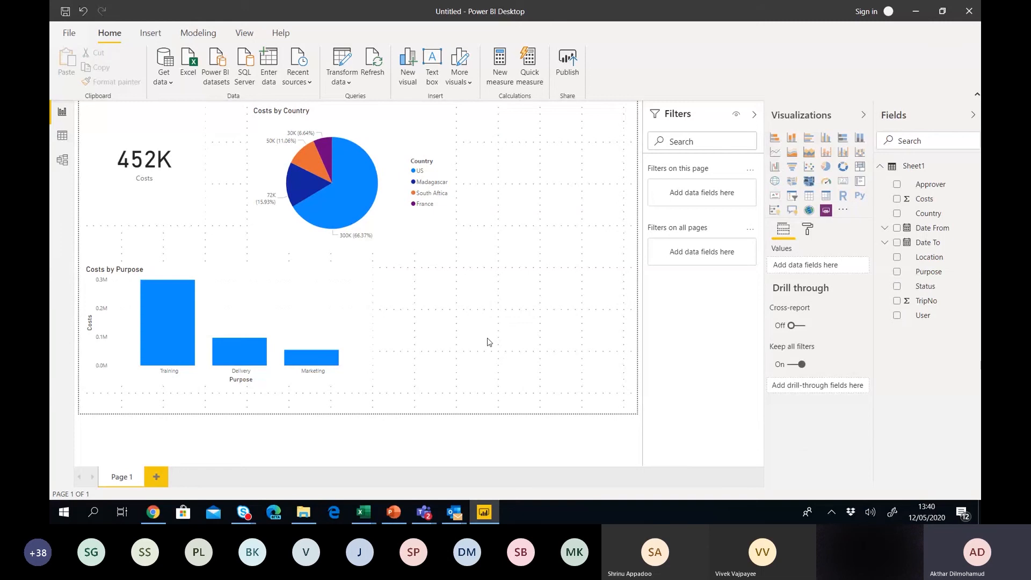
Chart Costs by Date From year and stretch it across the lower right.
click(898, 198)
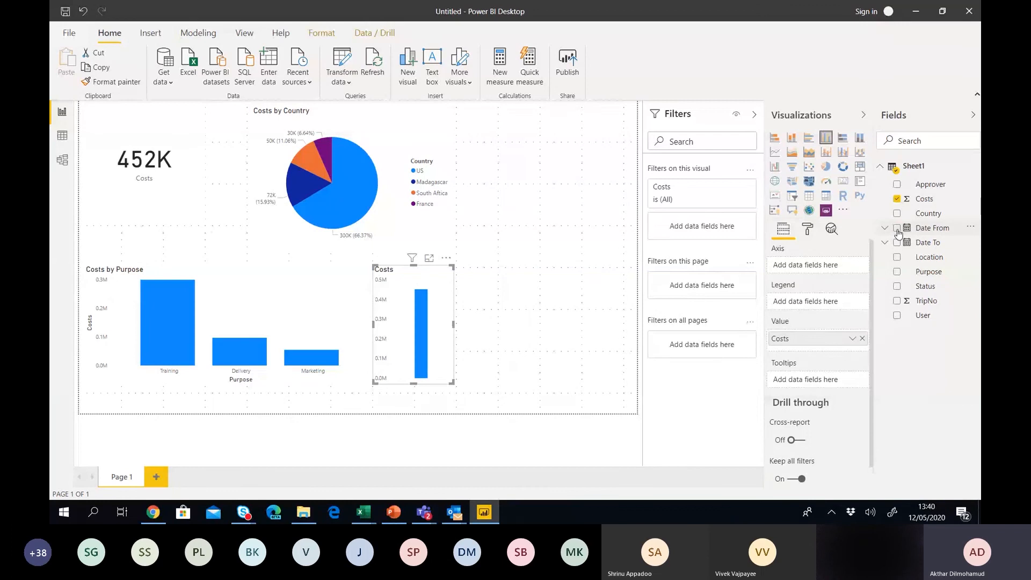
click(897, 229)
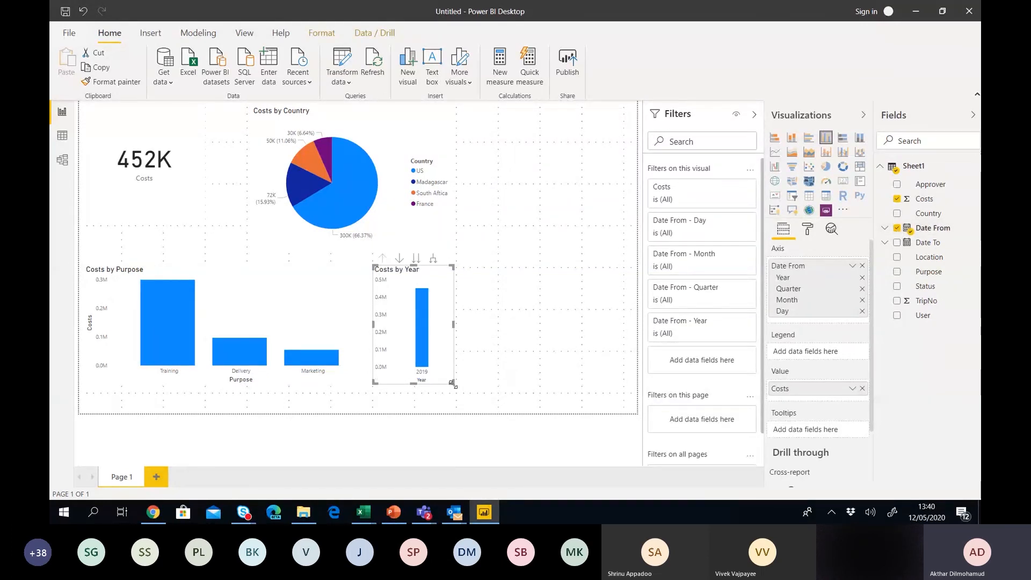
drag(452, 383, 498, 391)
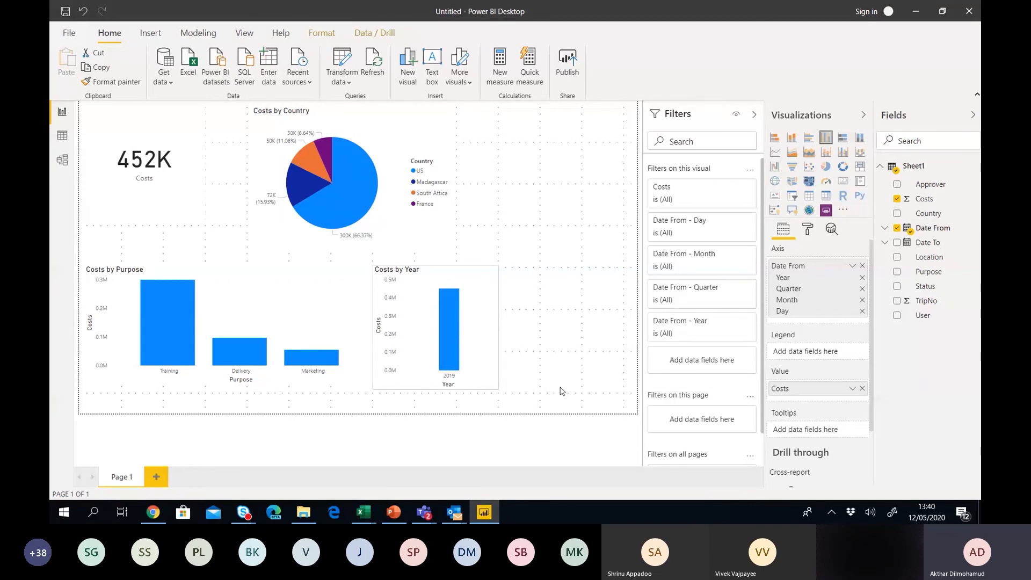
drag(498, 389, 623, 380)
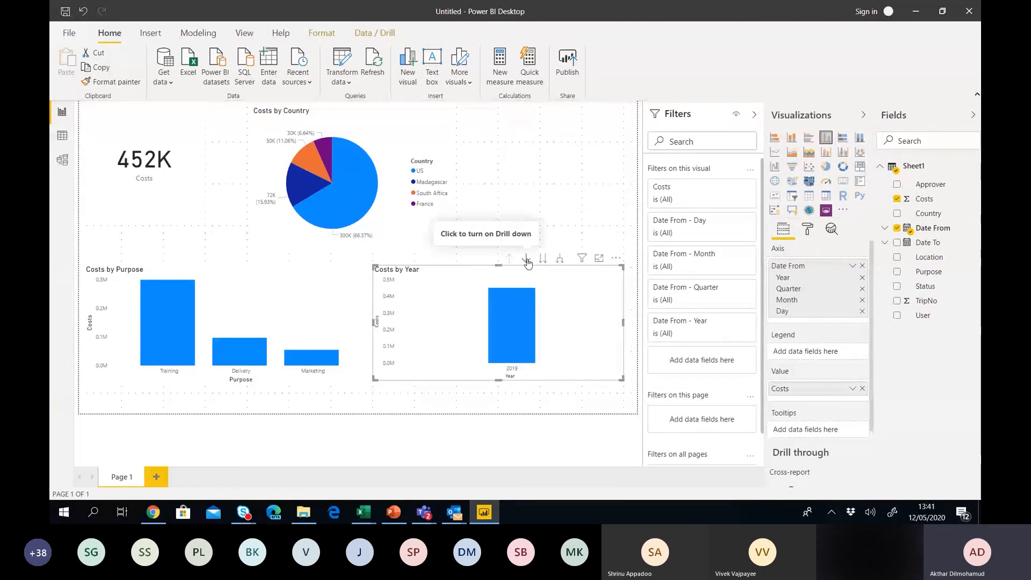
Drill the year chart from 2019 through Qtr 4 and November to days, then back up.
click(526, 259)
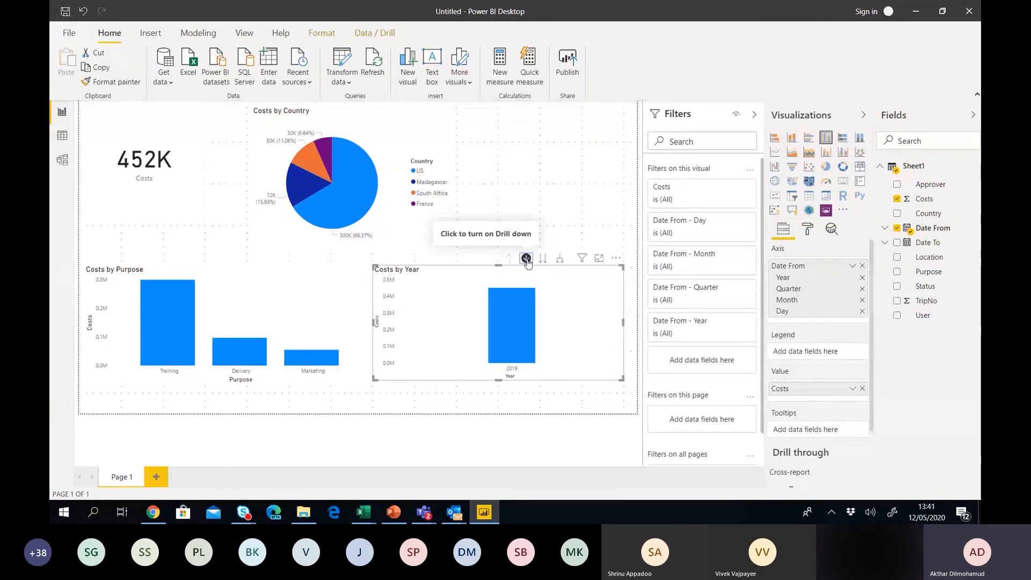
click(513, 318)
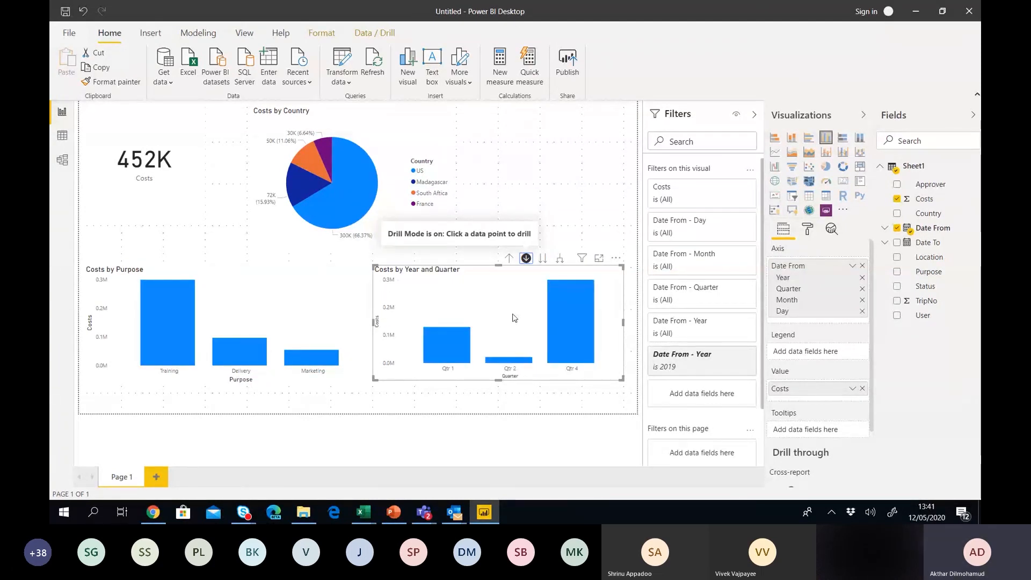
click(570, 311)
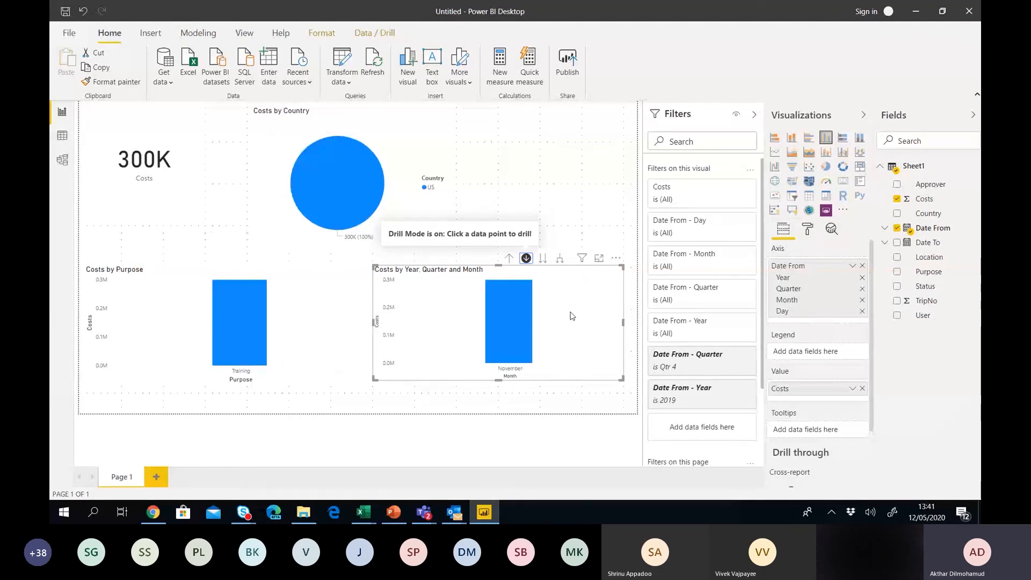
click(522, 321)
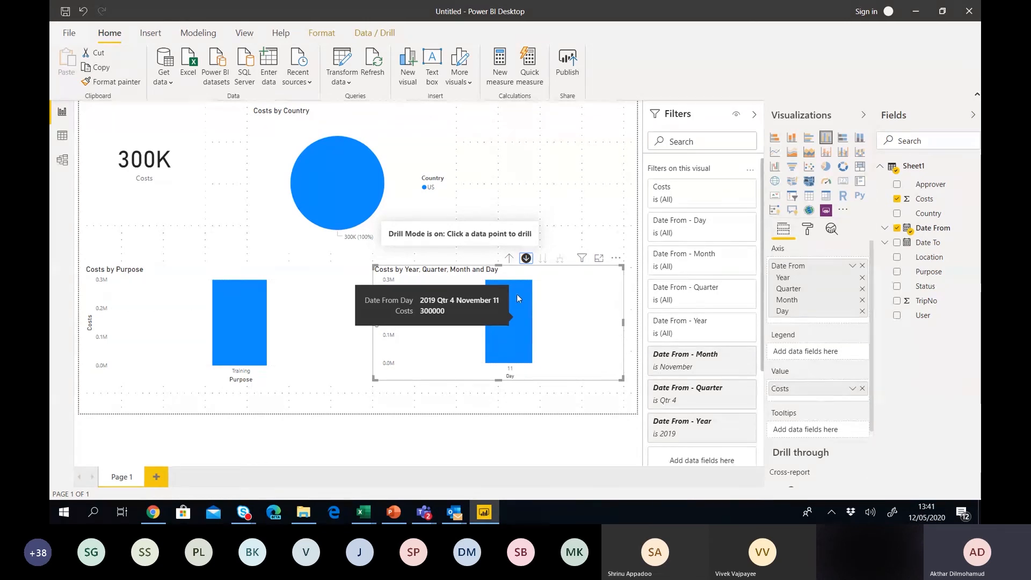
click(509, 259)
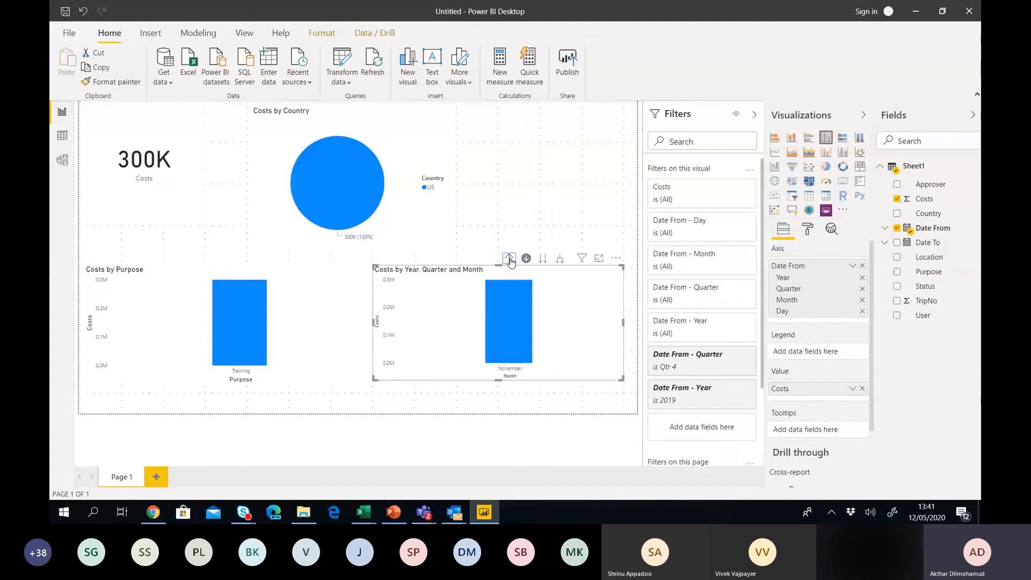
click(509, 259)
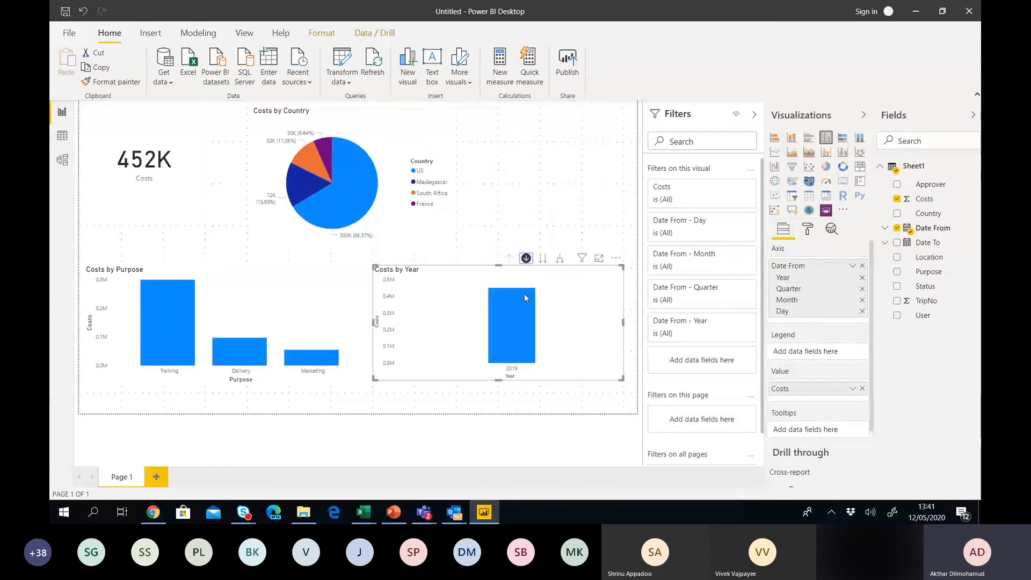
mouse_move(524, 294)
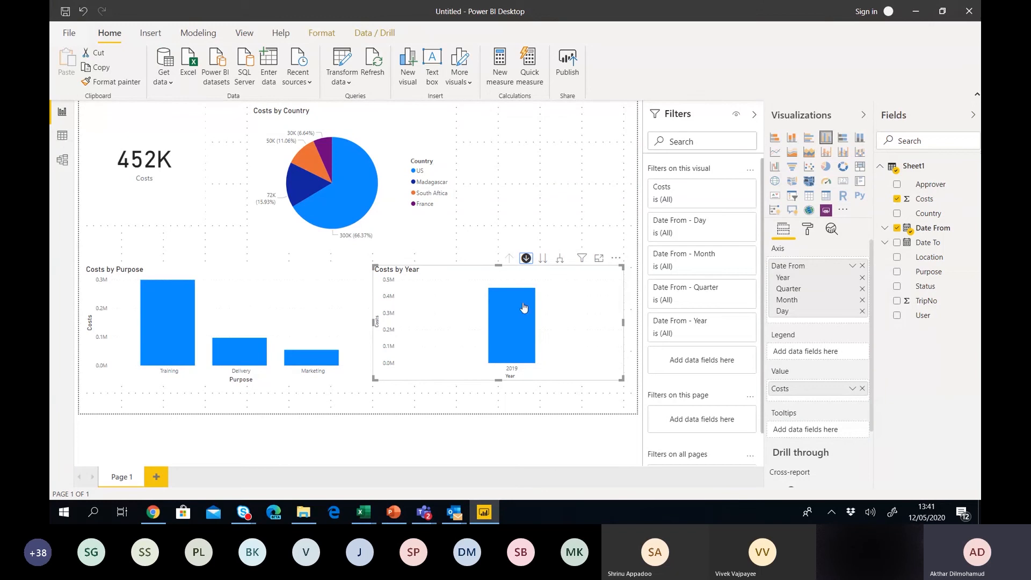
Drill 2019 into quarters, then cross-filter the page to Training costs and clear it.
click(514, 345)
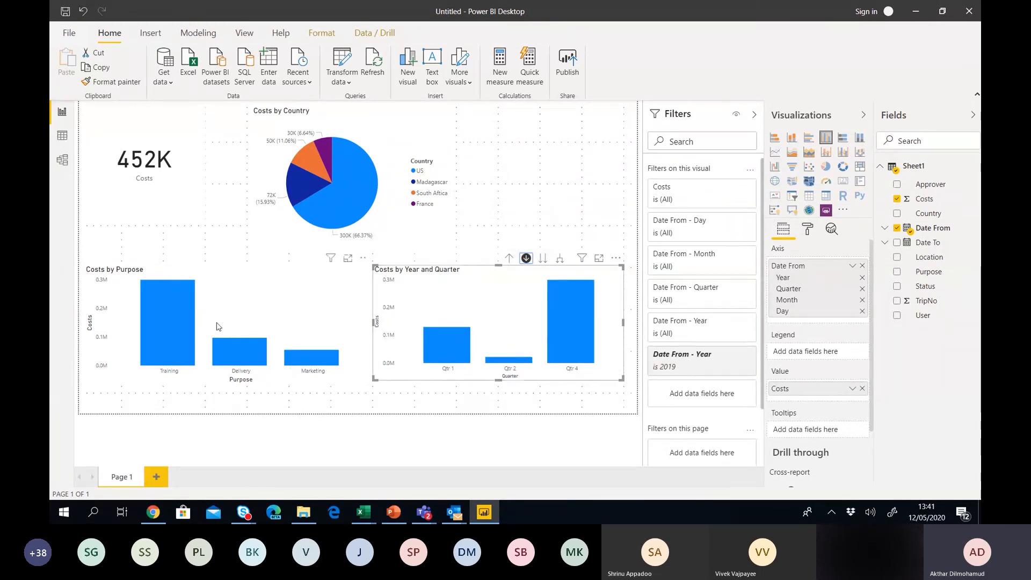
mouse_move(167, 319)
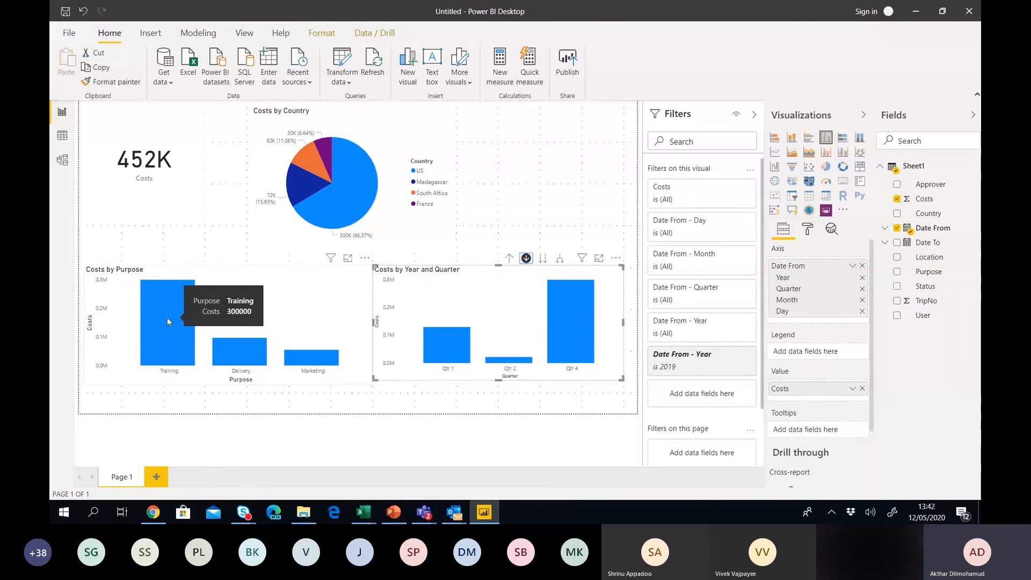
click(167, 319)
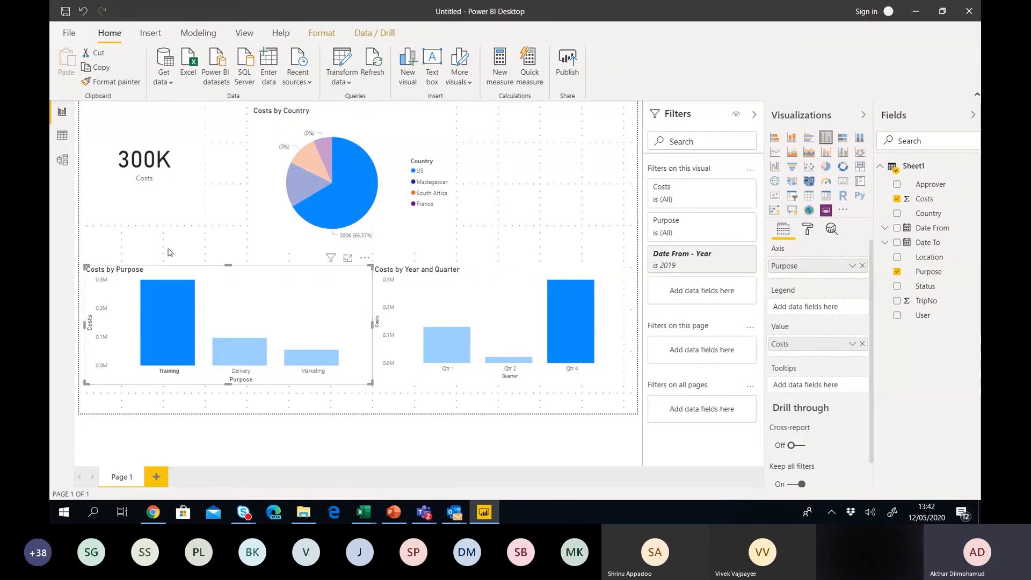
mouse_move(369, 193)
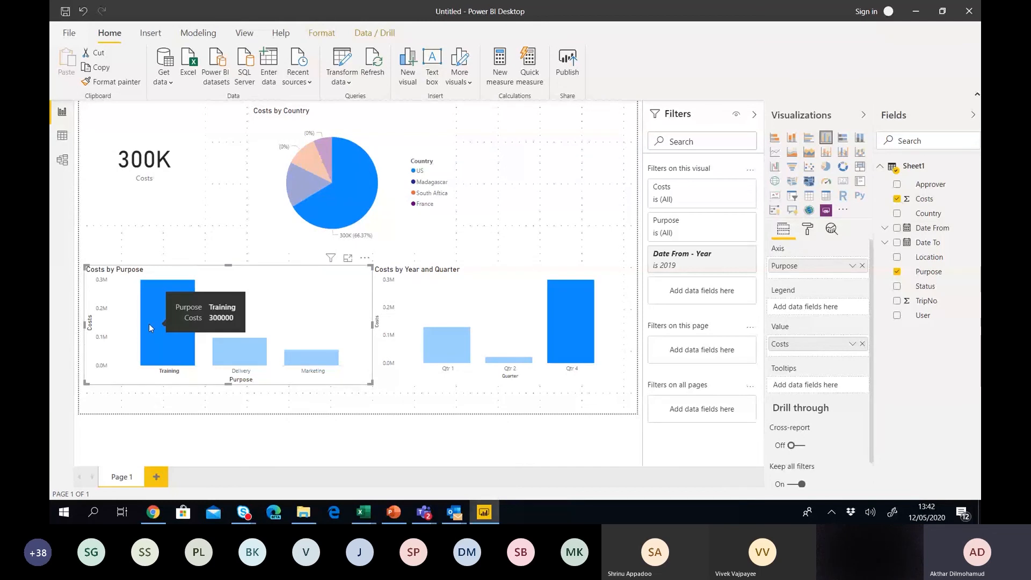
click(169, 326)
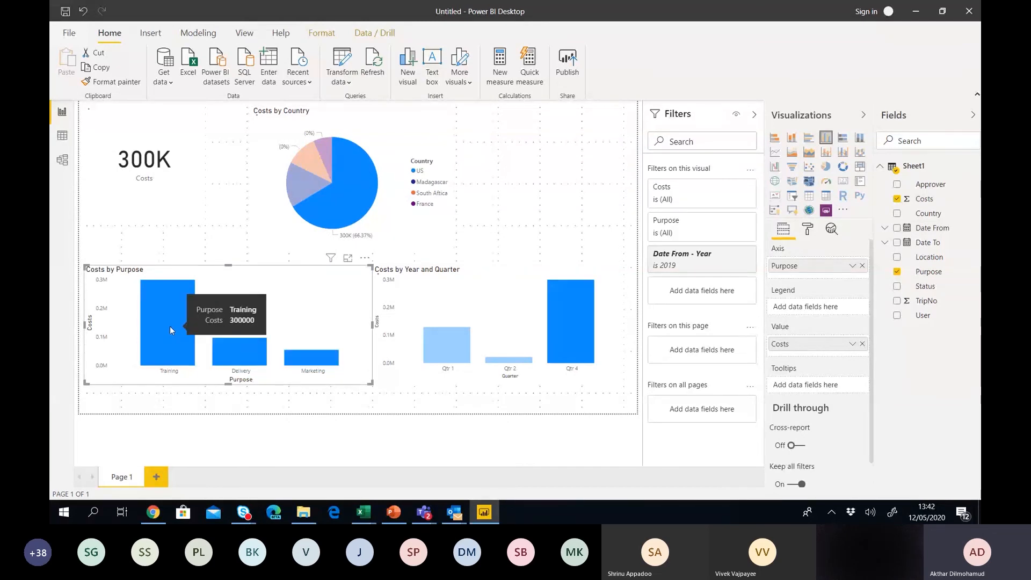
Cross-filter the report to Delivery costs, inspect the pie slices, then clear the filter.
click(252, 351)
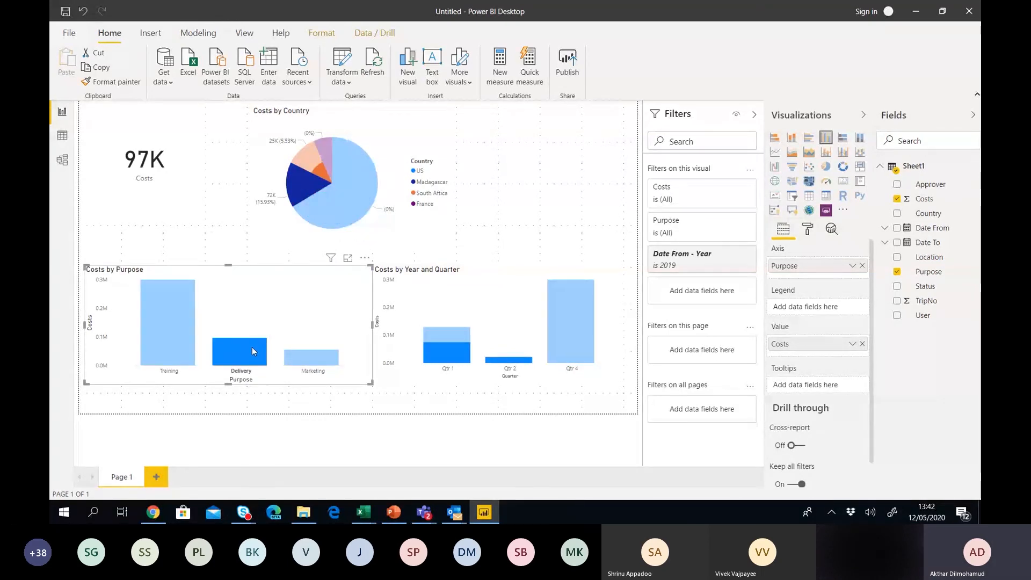
mouse_move(302, 188)
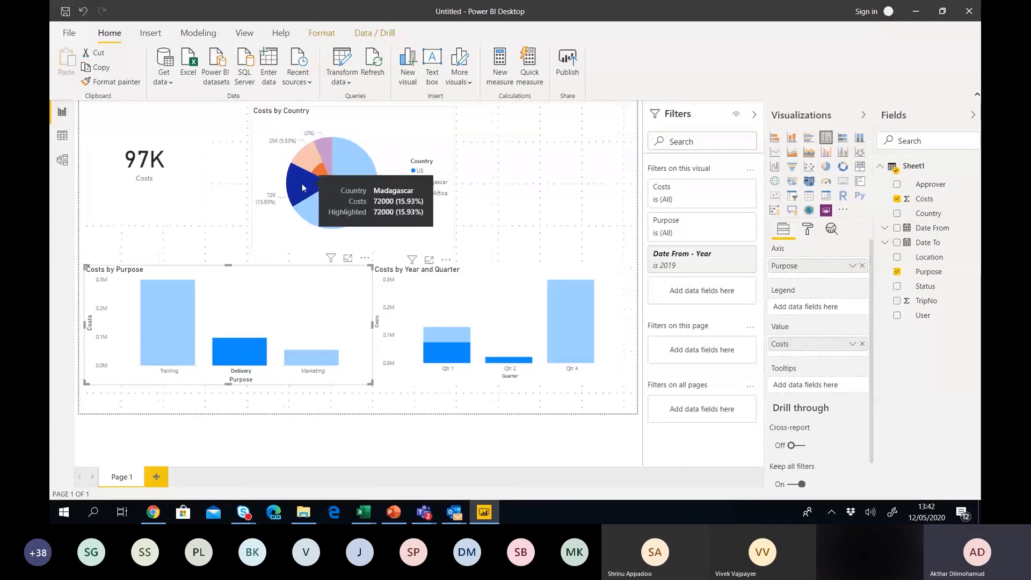
mouse_move(320, 173)
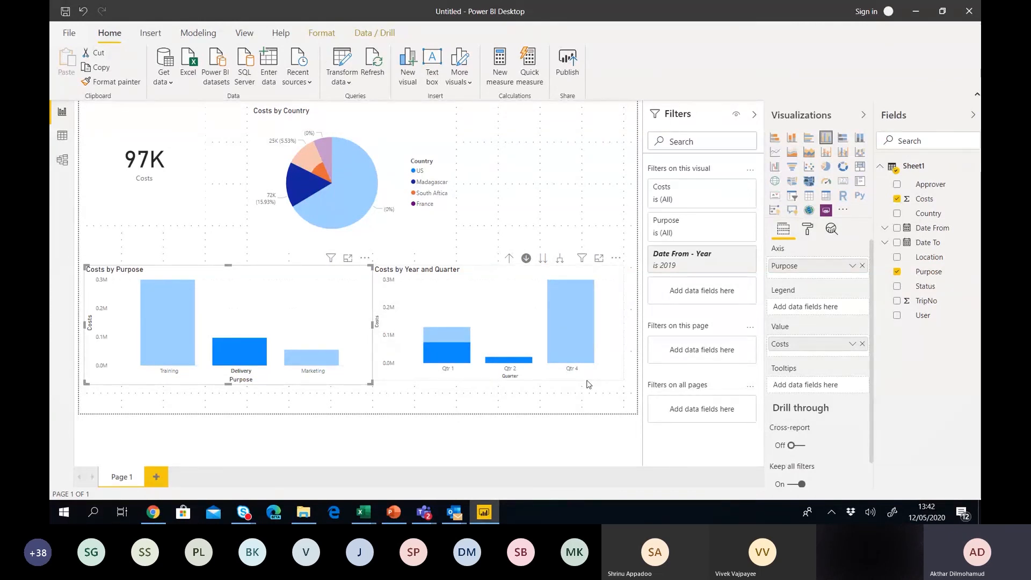
click(245, 350)
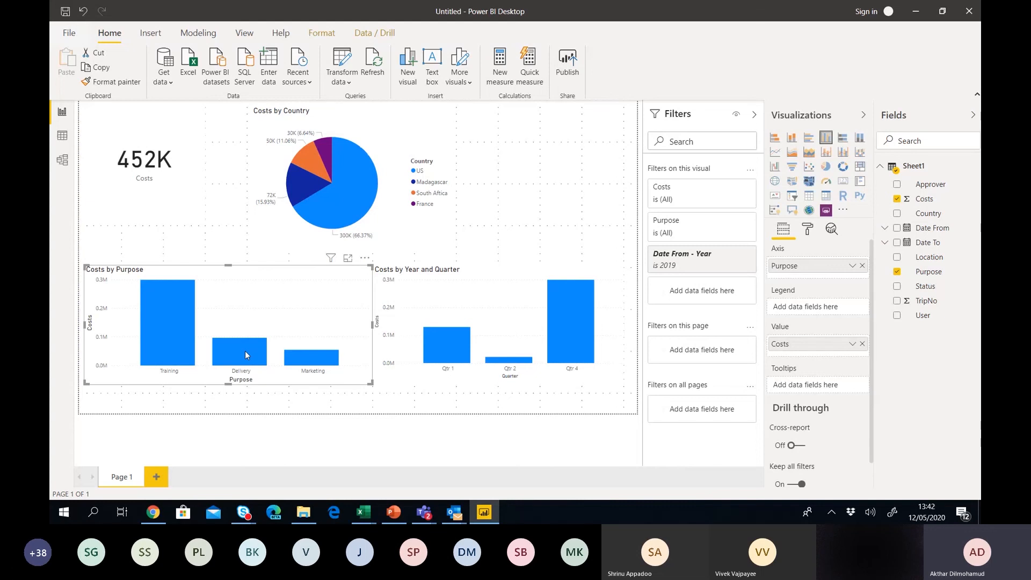
Delete the Costs by Year and Quarter chart and add a User/Costs table.
click(421, 290)
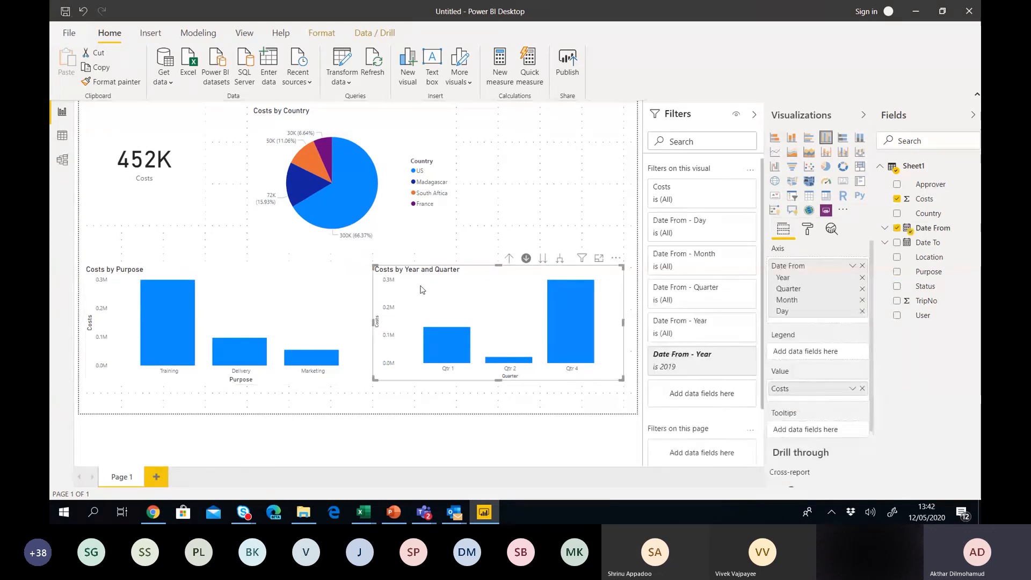
key(Delete)
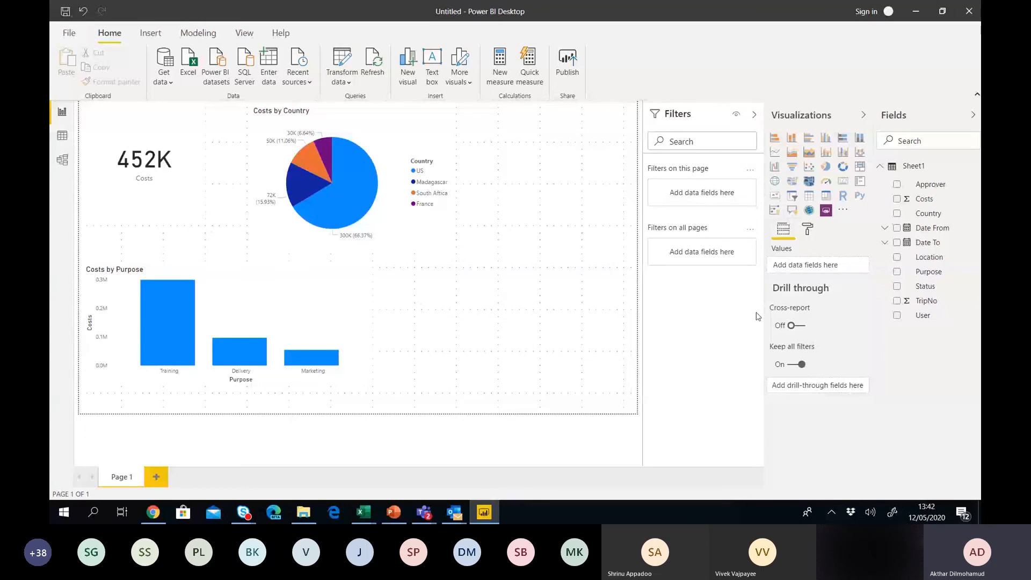
click(897, 317)
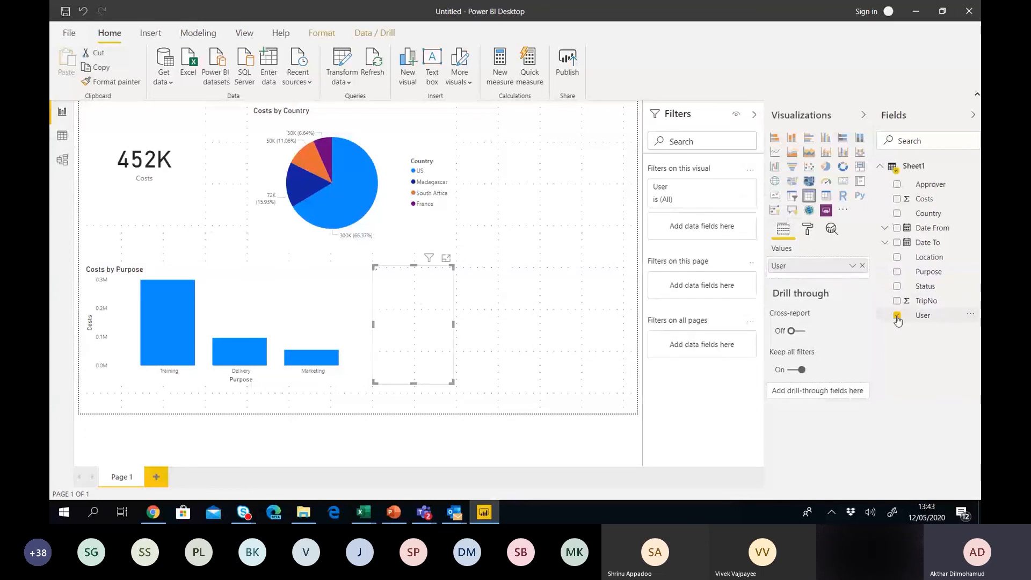
click(896, 199)
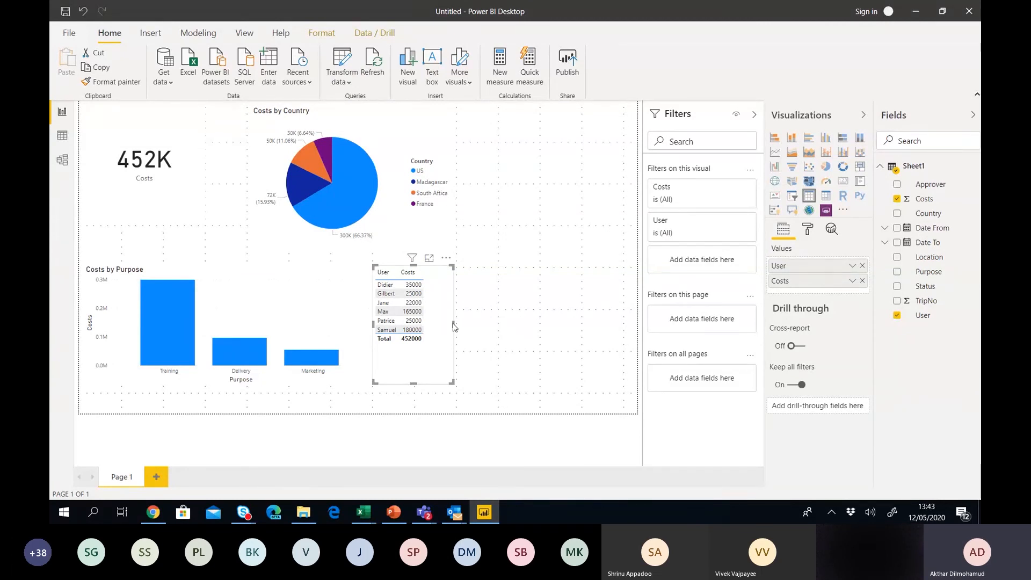
Delete the Costs by Purpose bar chart and move the User/Costs table beside the pie chart.
click(322, 311)
key(Delete)
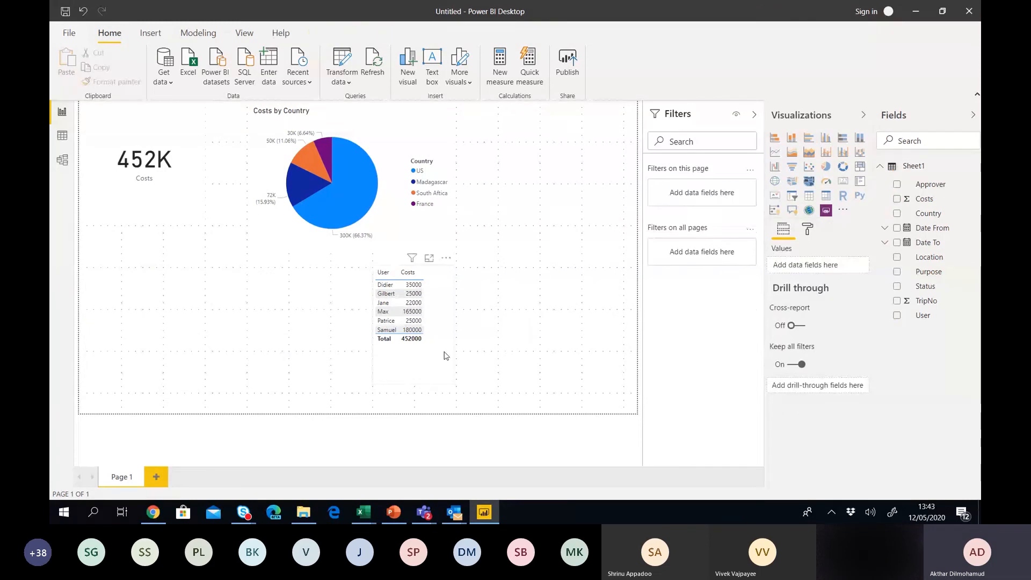
drag(444, 355, 534, 201)
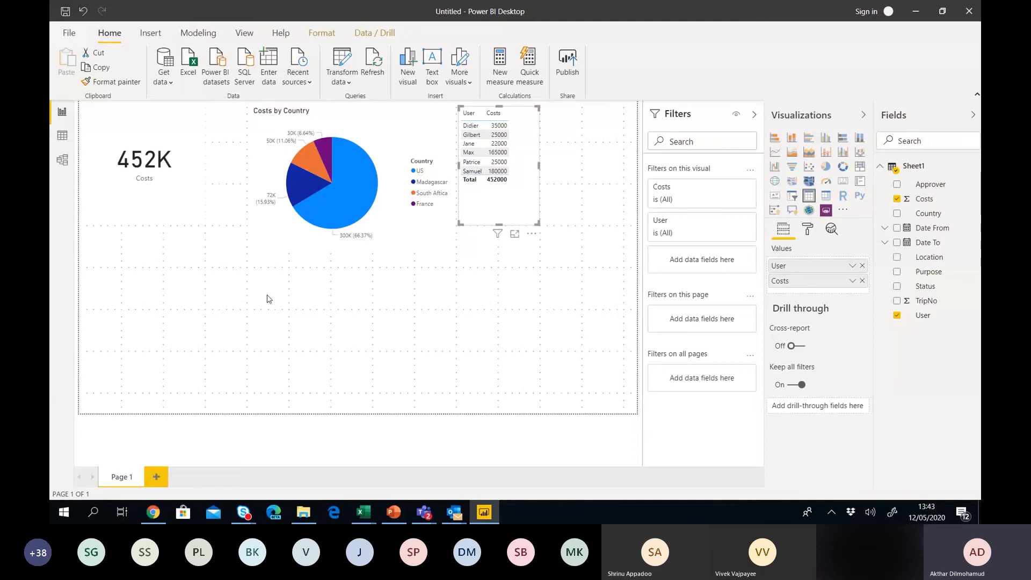
click(269, 299)
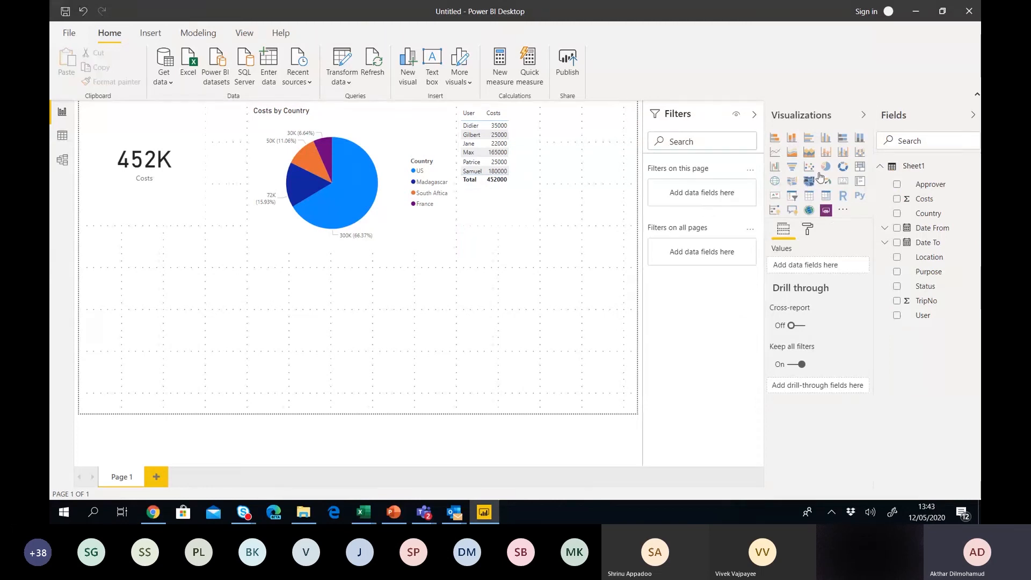
Build a Costs by Country visual, switch it to a map, and enlarge it below the card.
click(896, 198)
click(897, 213)
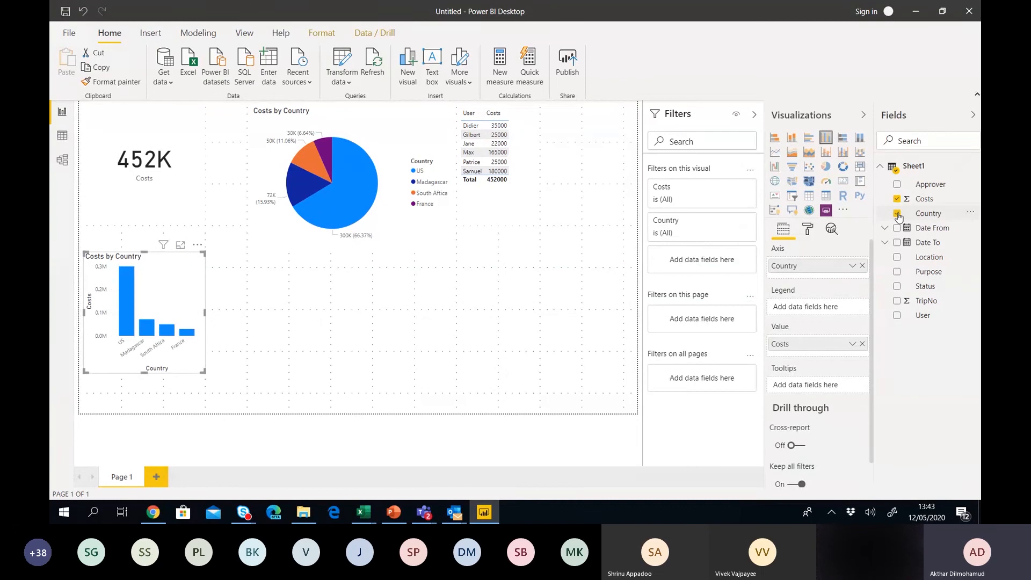
click(775, 181)
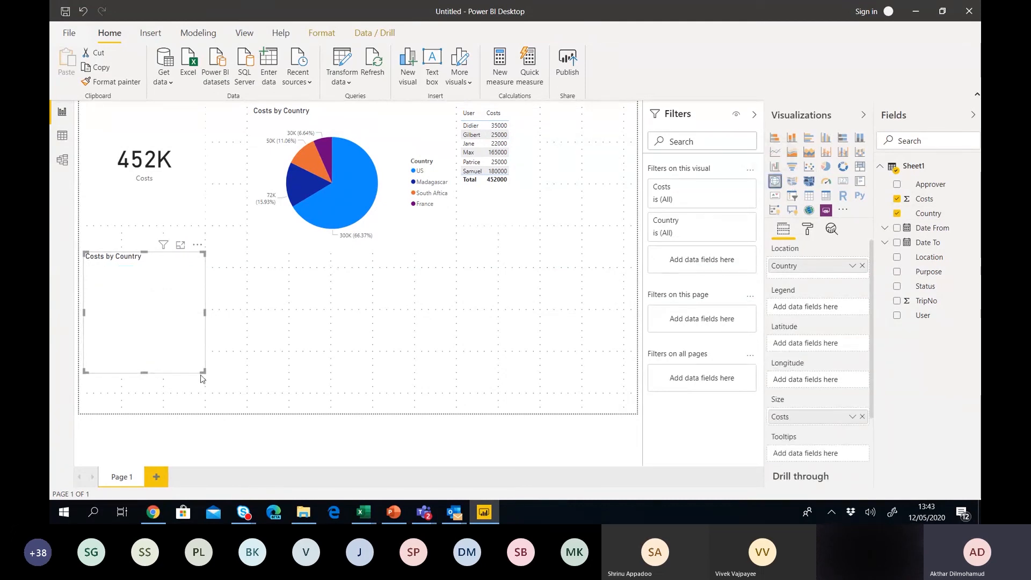
drag(205, 372, 375, 408)
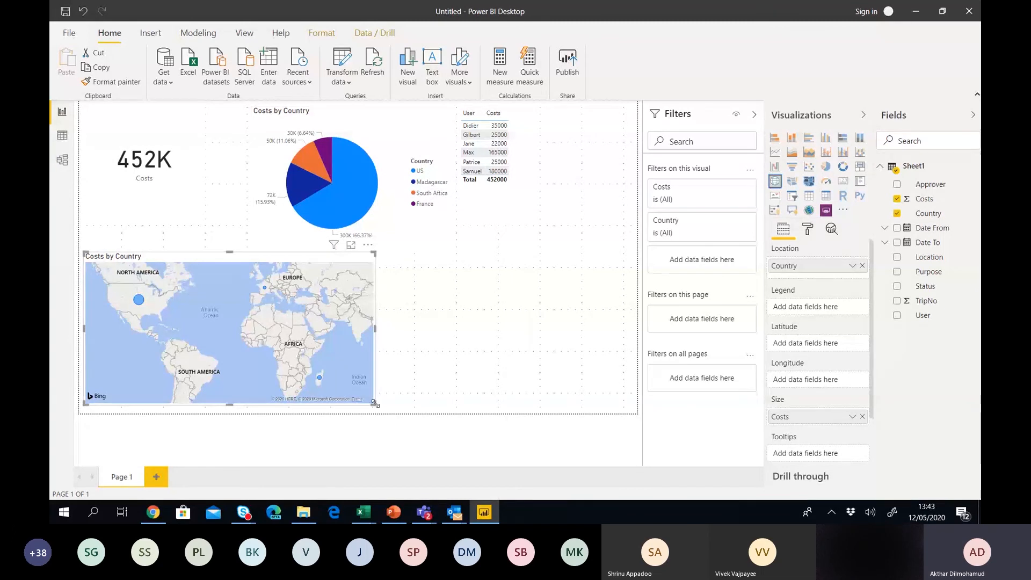
Stretch the Costs by Country map slightly further, then select the User/Costs table.
drag(374, 403, 384, 412)
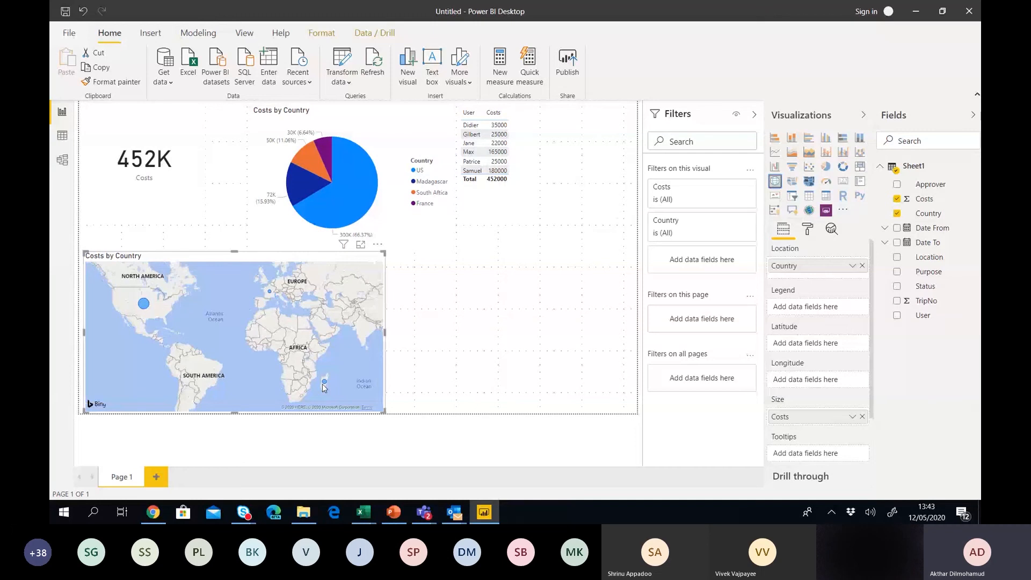
mouse_move(144, 306)
mouse_move(269, 293)
mouse_move(324, 382)
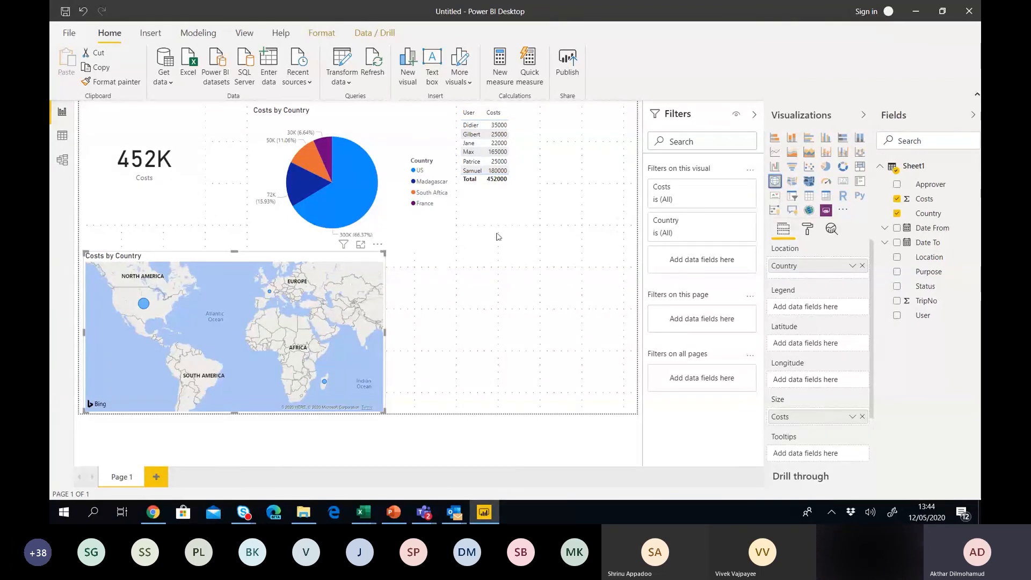
click(511, 213)
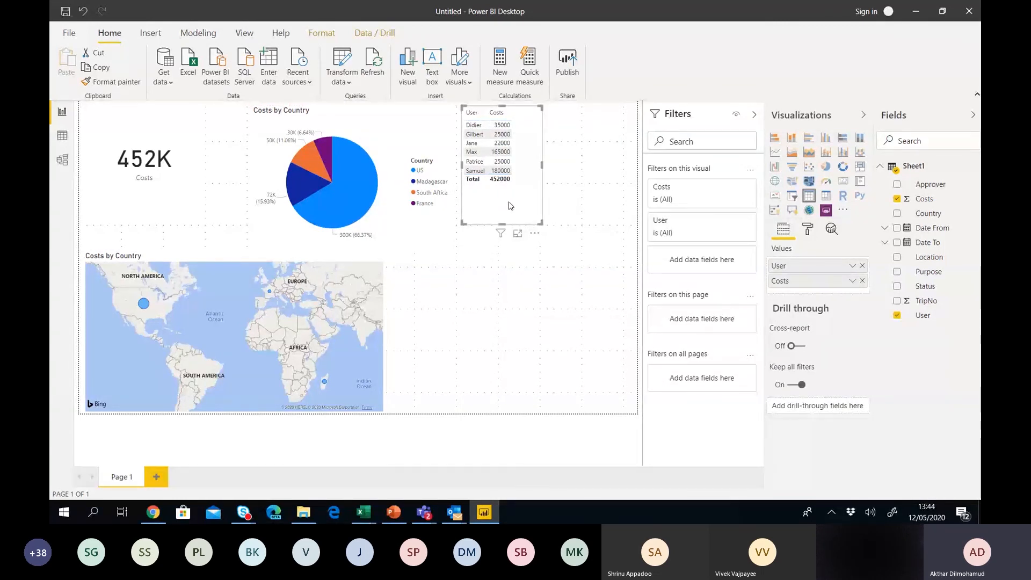
Delete the User/Costs table and move the pie chart down beside the map.
key(Delete)
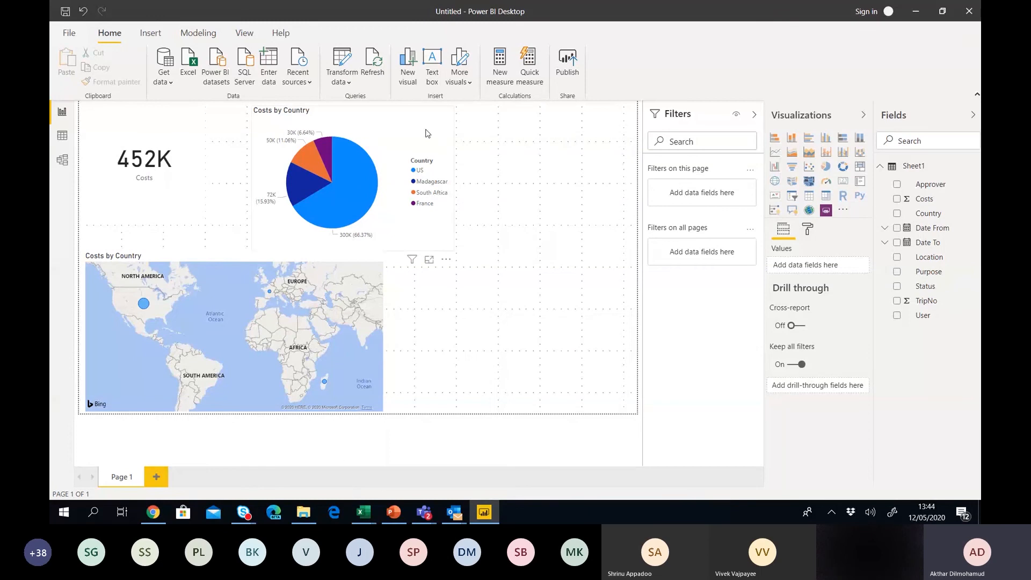
drag(427, 133, 595, 132)
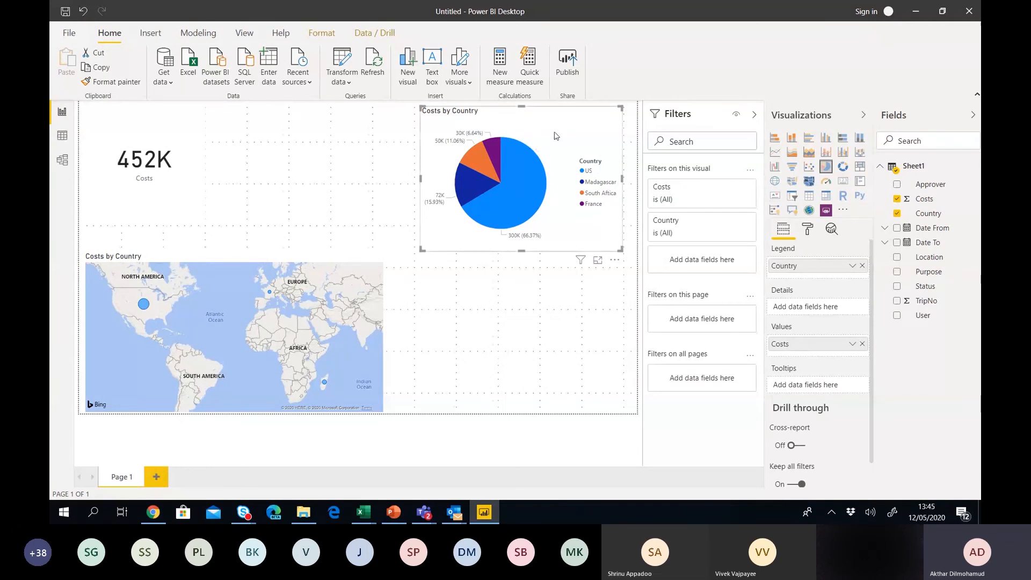
drag(556, 135, 519, 286)
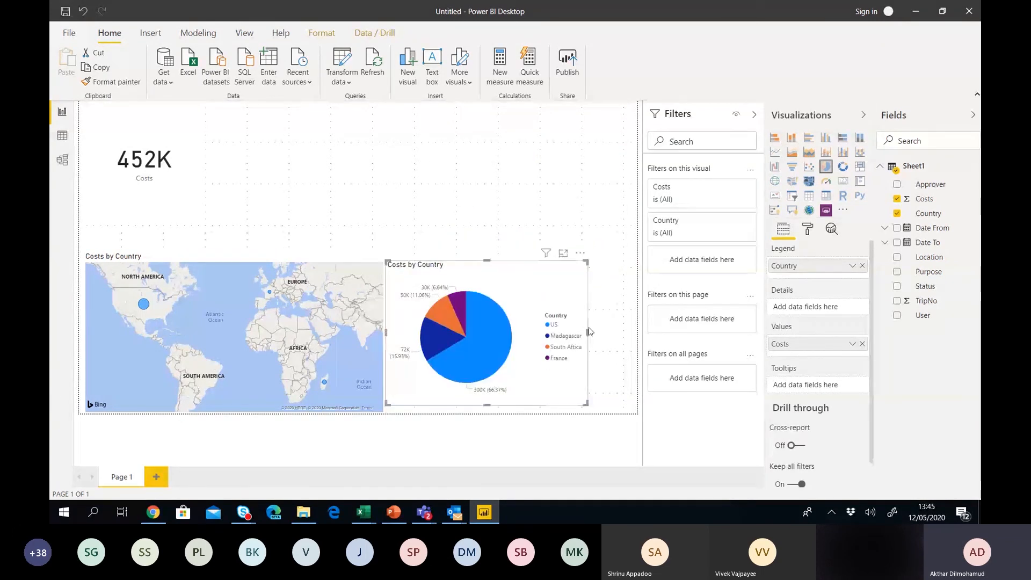
Widen the Costs by Country pie chart and nudge it down slightly.
drag(588, 333, 628, 336)
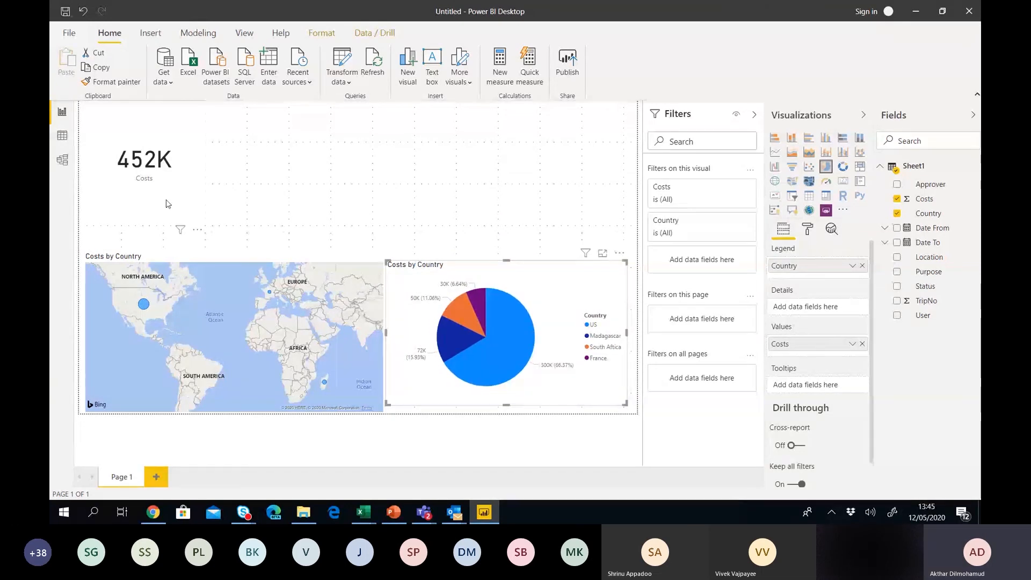
click(254, 185)
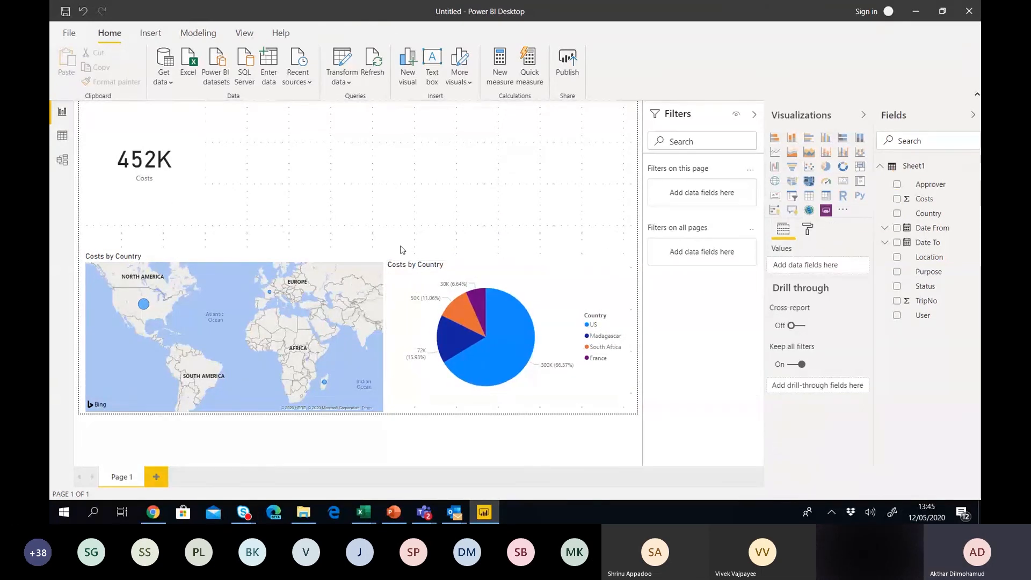
click(502, 273)
key(Down)
key(Down)
key(Down)
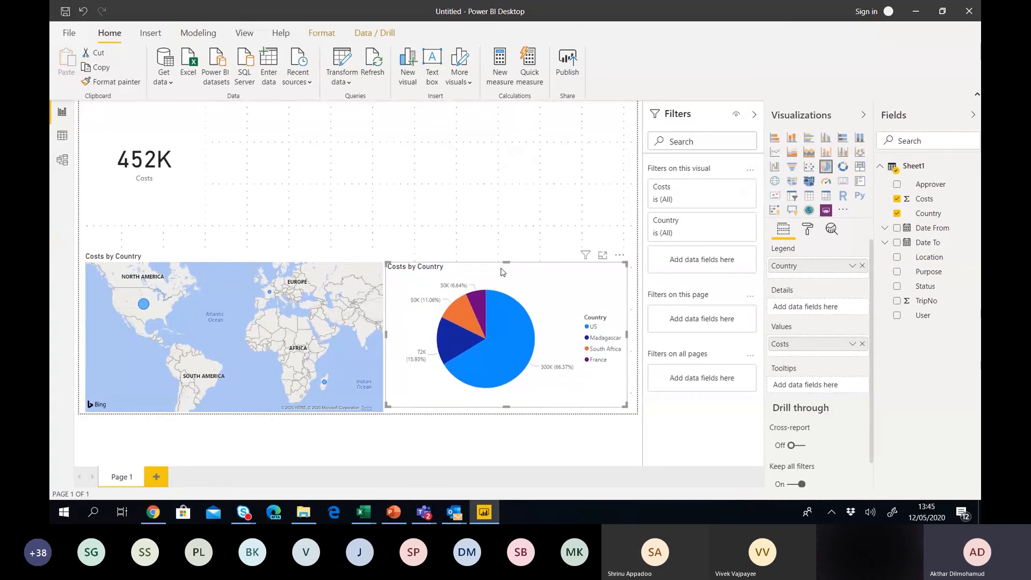
click(411, 188)
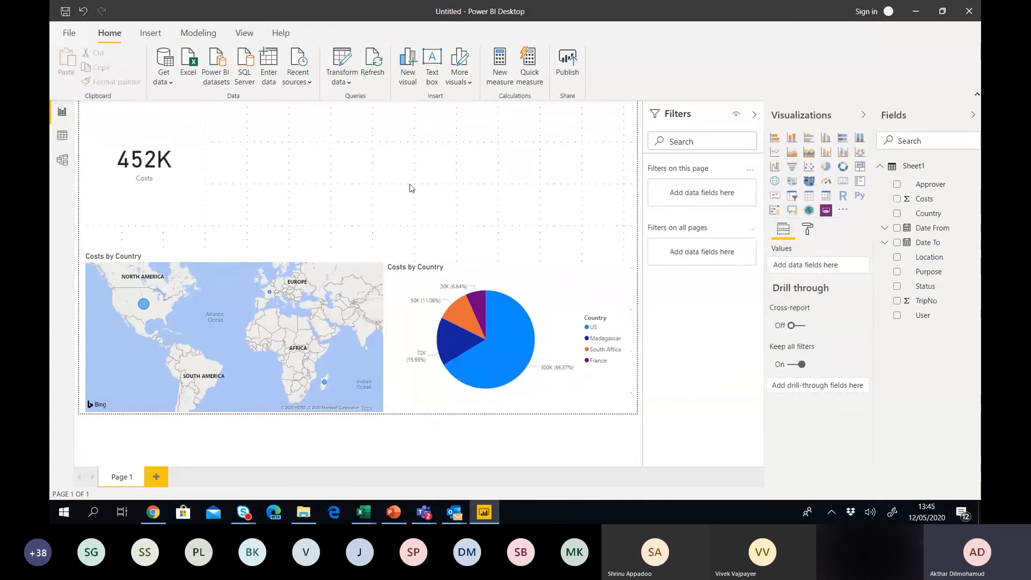
Add a Date From slicer, reduce its height, and stretch it to the page's right edge.
click(793, 201)
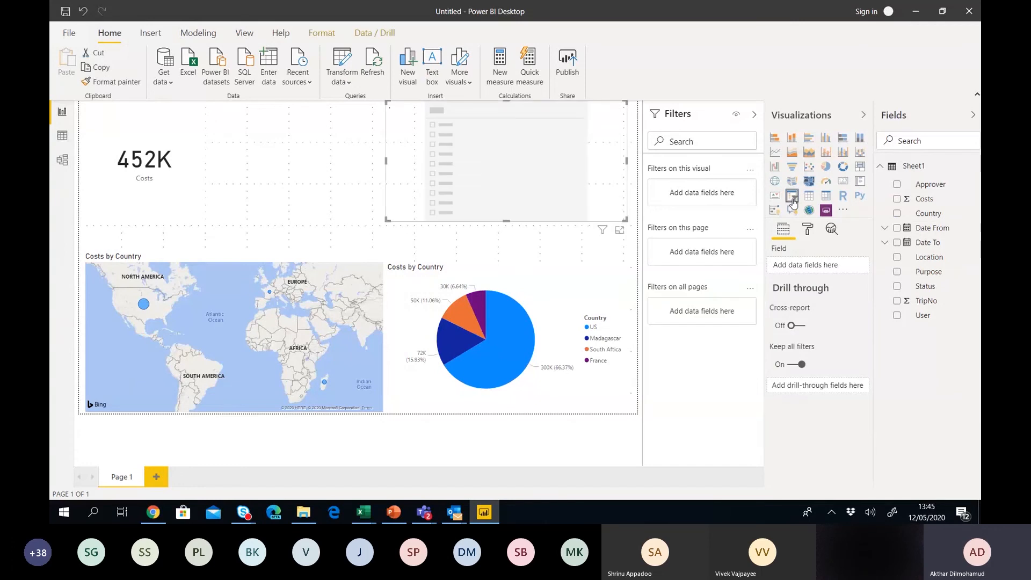
click(897, 228)
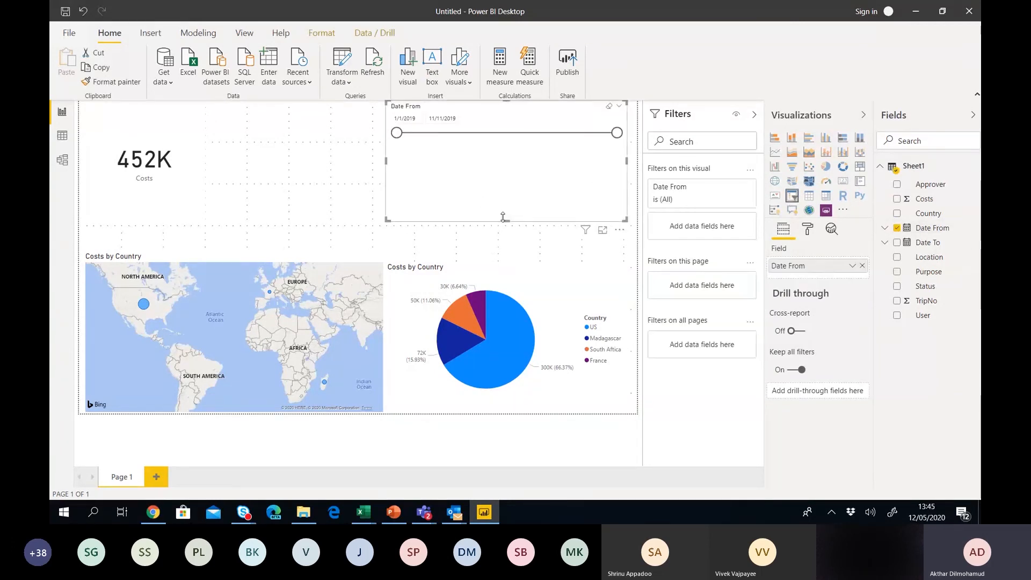
drag(507, 220, 344, 191)
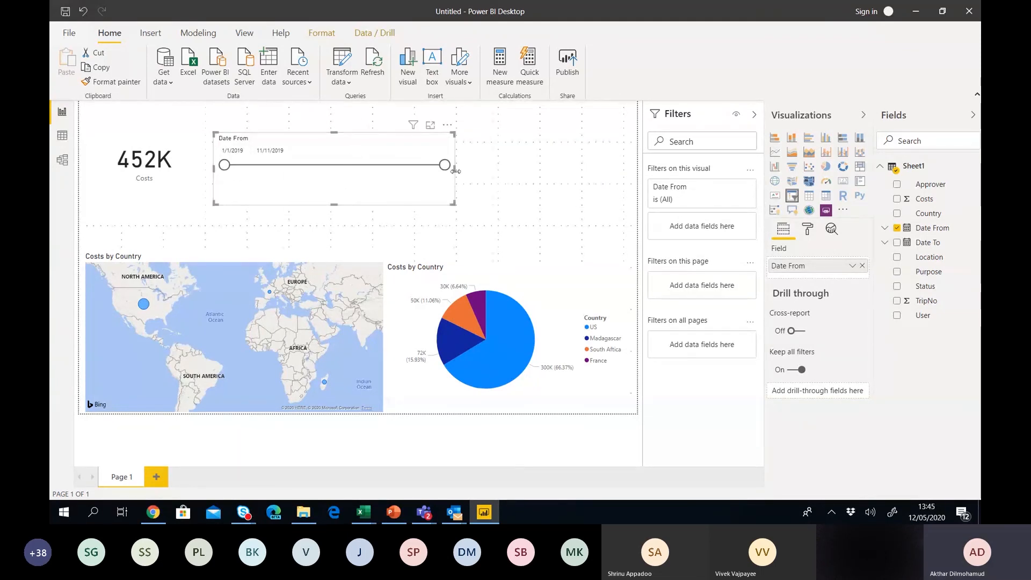
drag(455, 169, 634, 190)
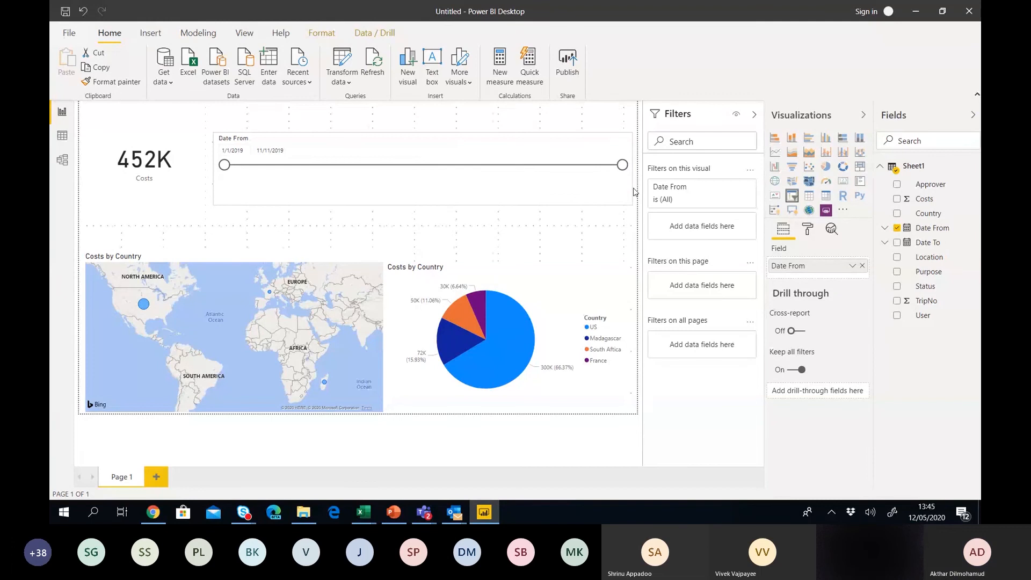
click(635, 190)
Drag the Date From range handles until it spans 5/23/2019 to 7/25/2019.
drag(225, 165, 278, 165)
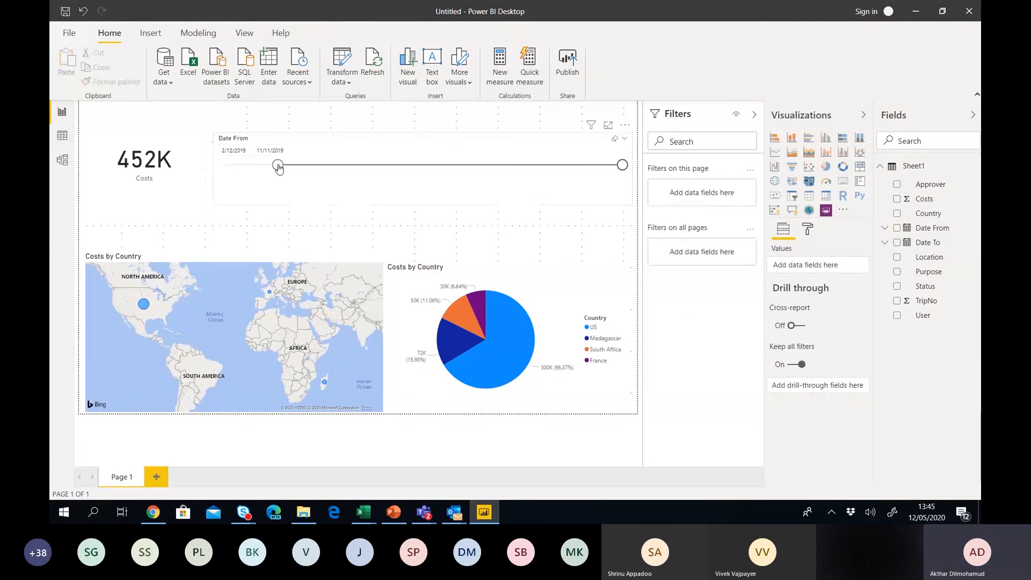
drag(621, 165, 456, 167)
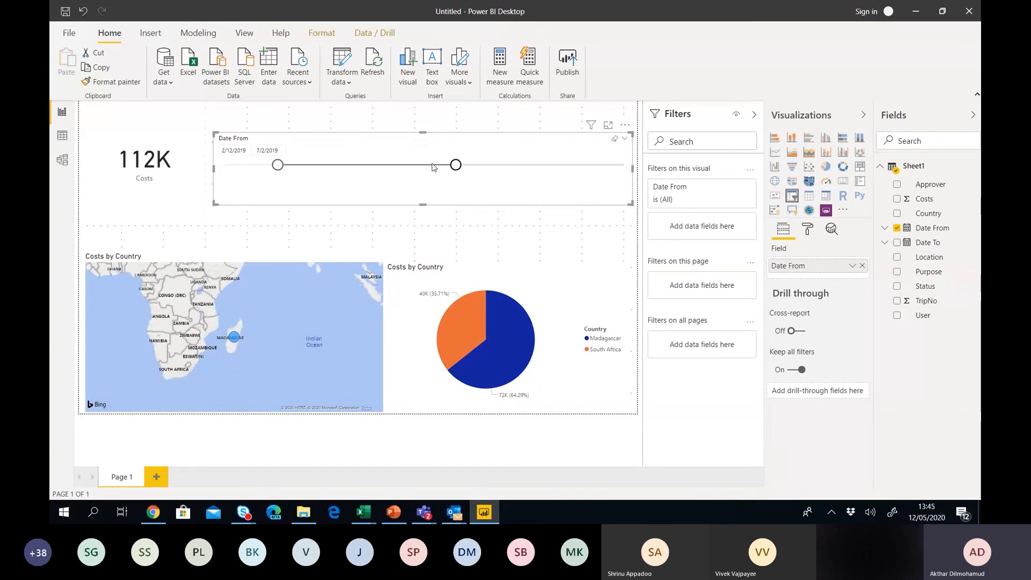
drag(277, 167, 350, 174)
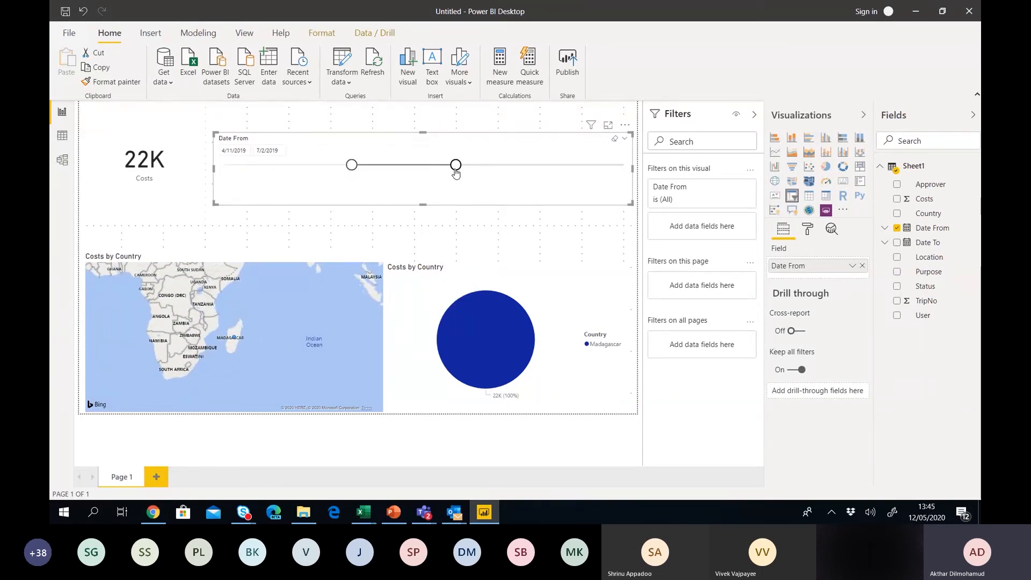
drag(456, 170, 432, 172)
drag(351, 167, 229, 165)
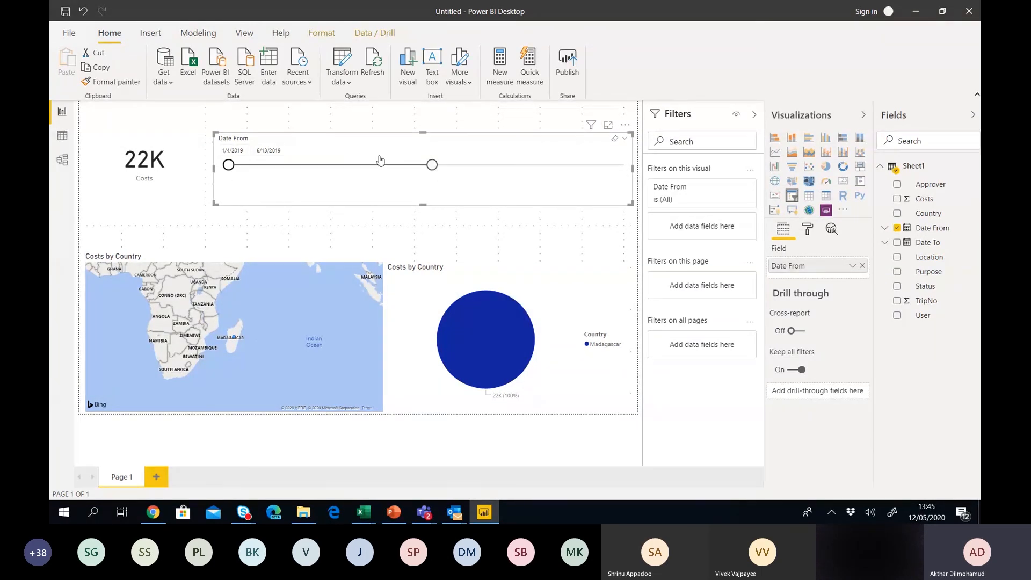
drag(432, 165, 313, 165)
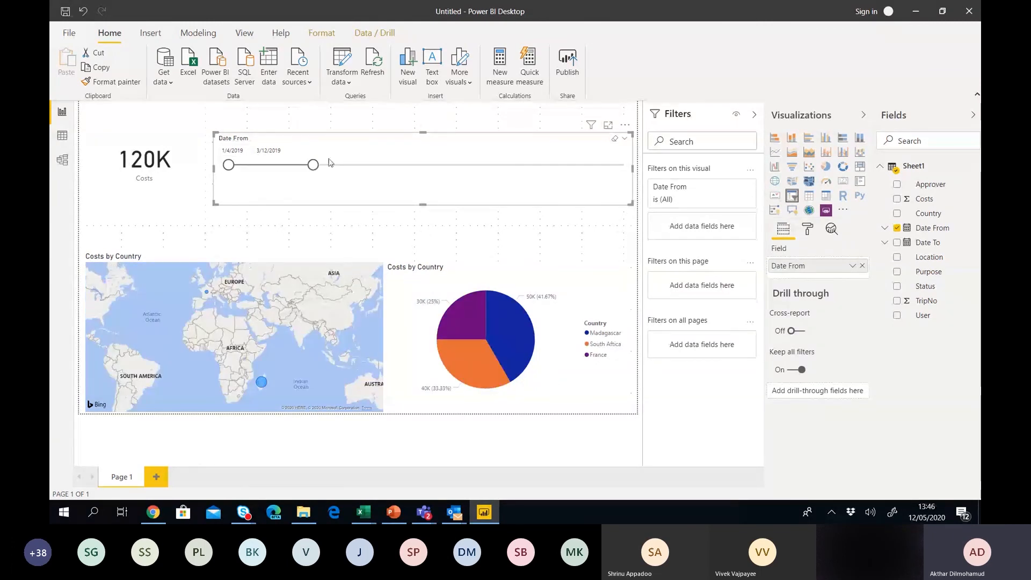
drag(313, 164, 598, 165)
drag(228, 165, 528, 178)
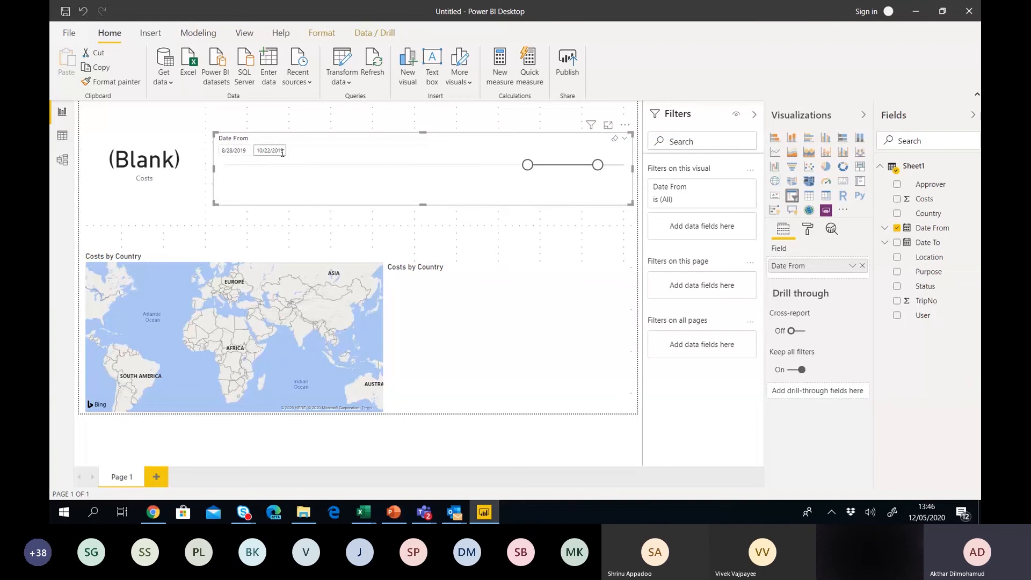
drag(527, 165, 404, 165)
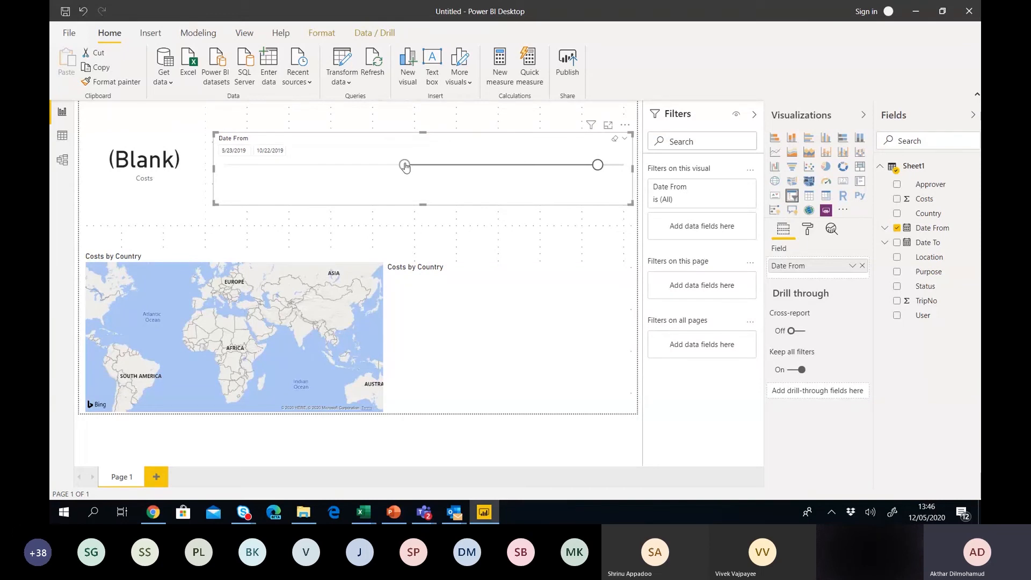
drag(599, 167, 486, 170)
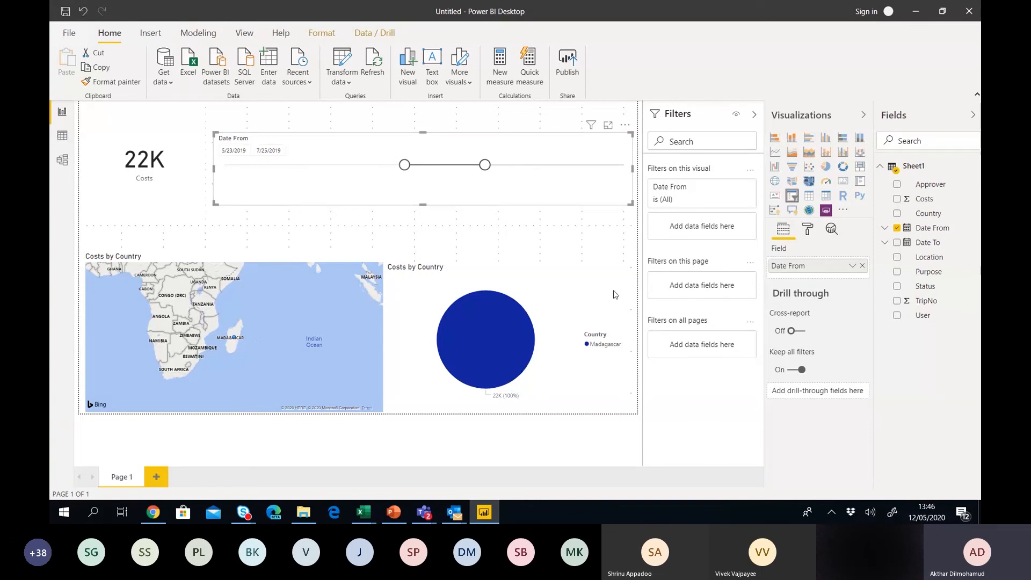
Make the Costs by Country pie a stacked column chart and widen dates to 2/19/2019–9/8/2019.
click(580, 288)
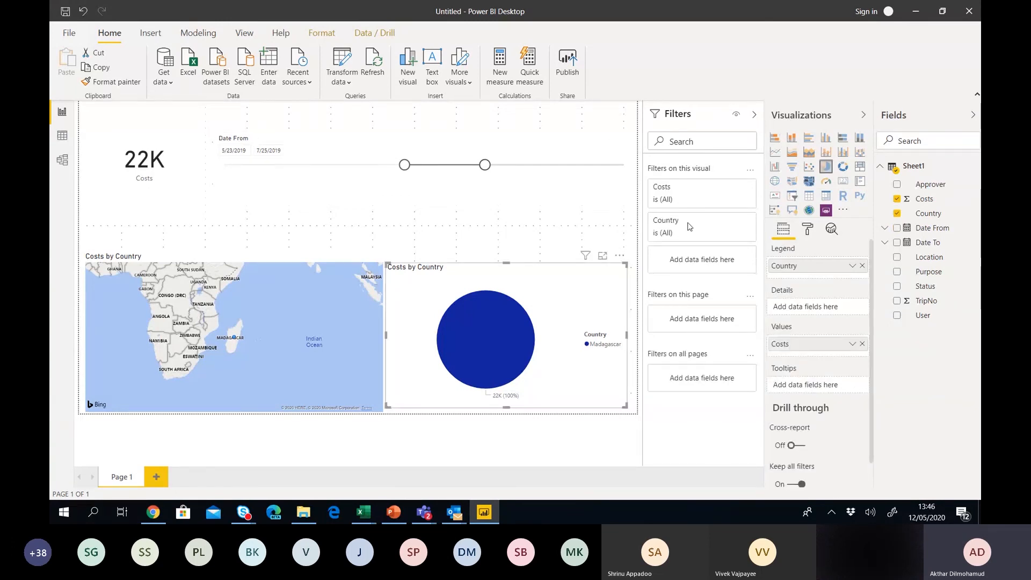
click(773, 152)
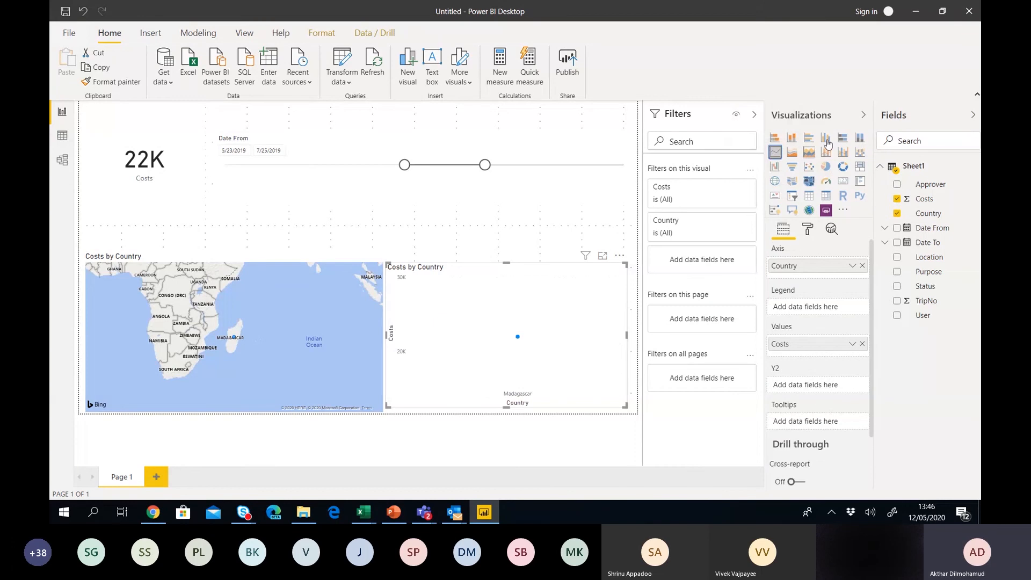
click(792, 138)
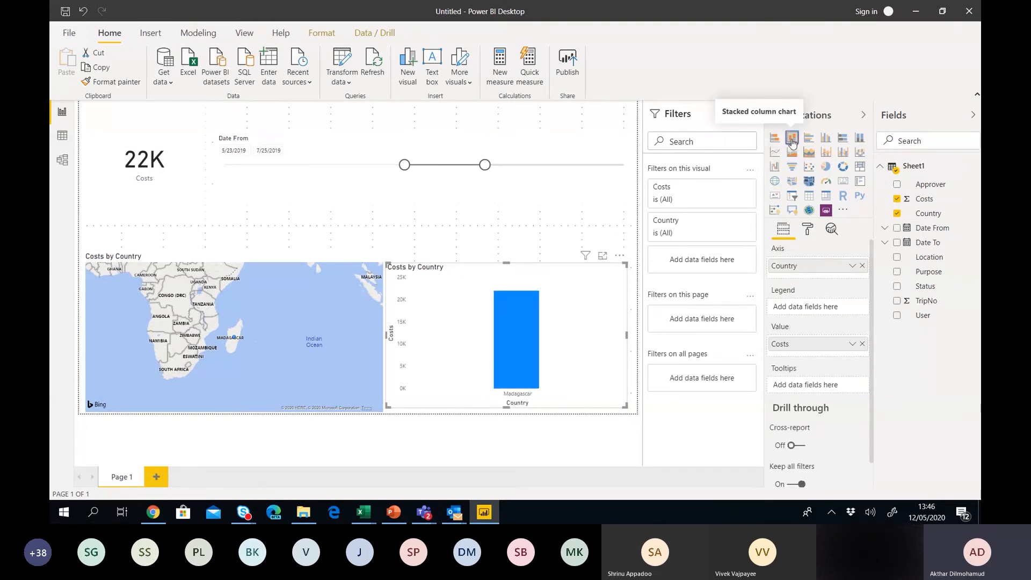
drag(484, 165, 542, 166)
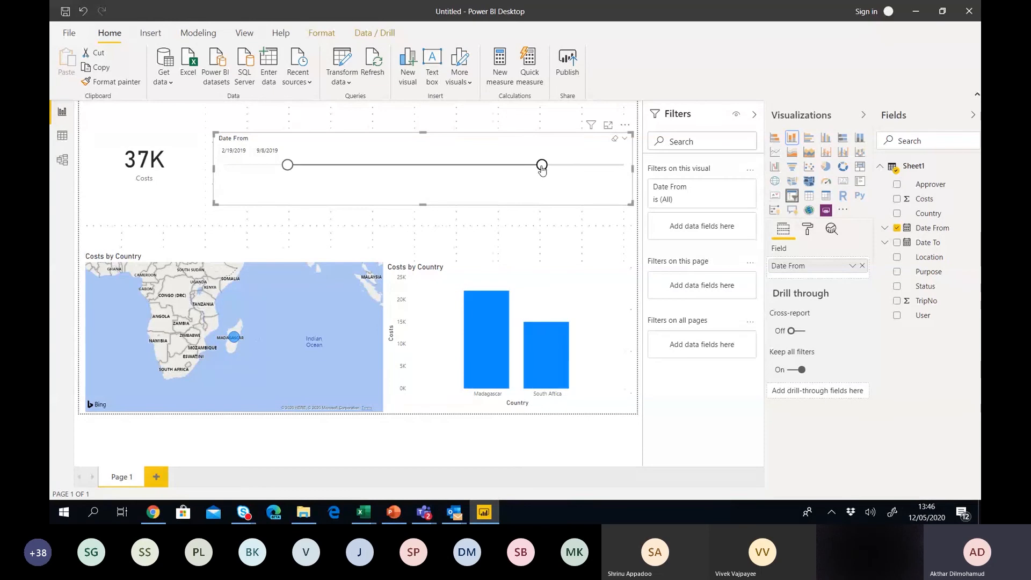
click(62, 139)
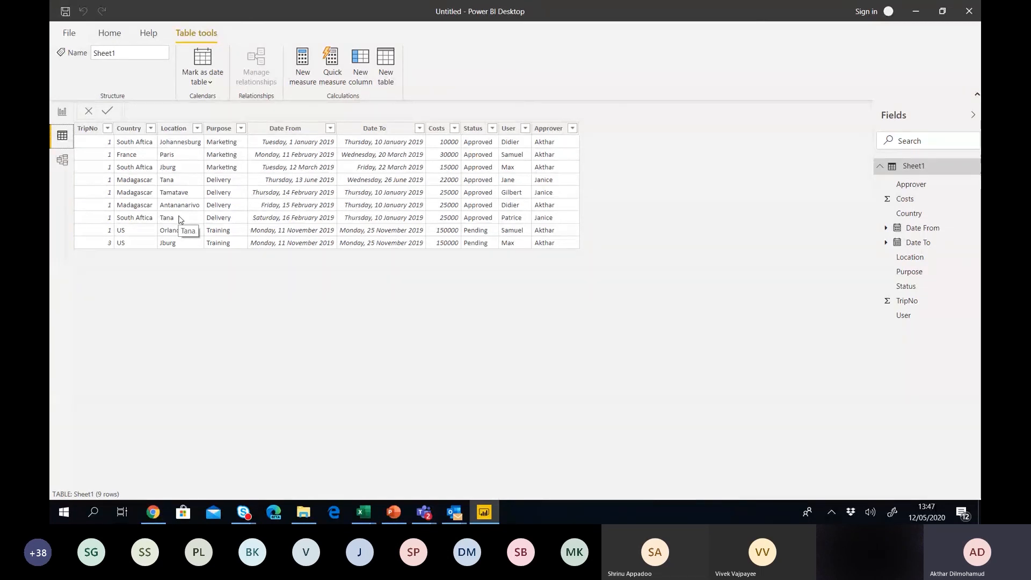
click(137, 152)
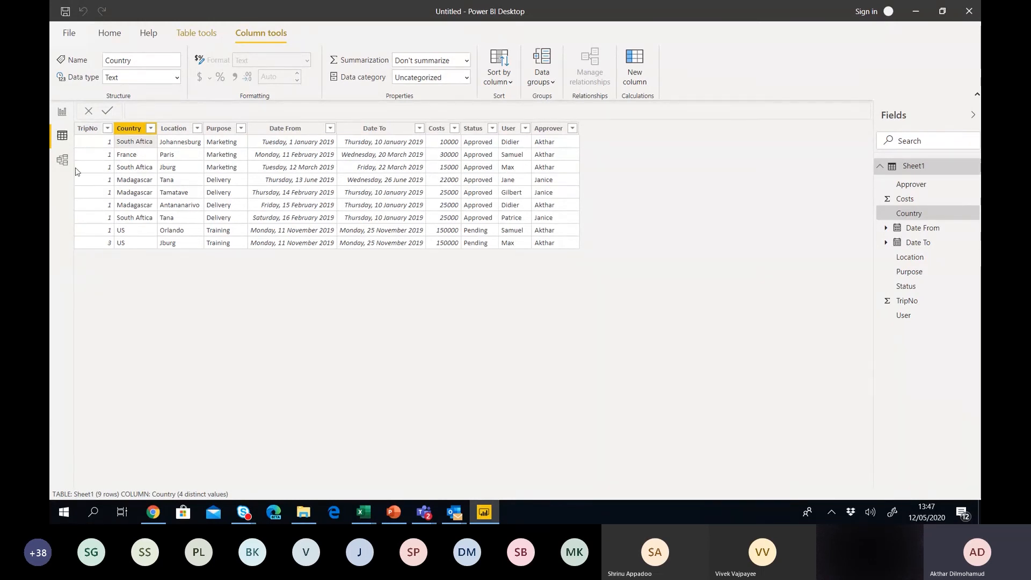
click(64, 118)
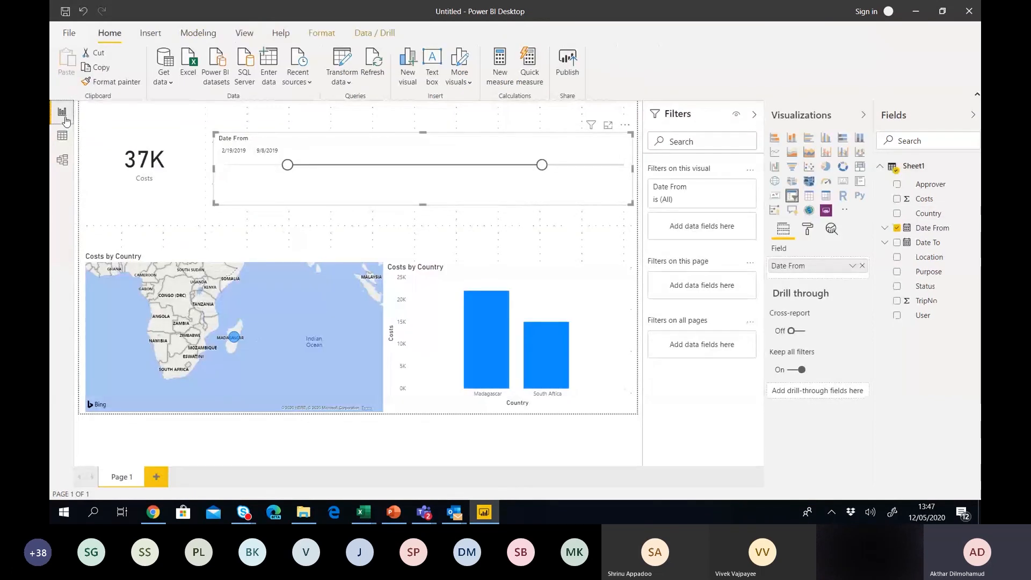
Set the Country field's data category to Country.
click(926, 218)
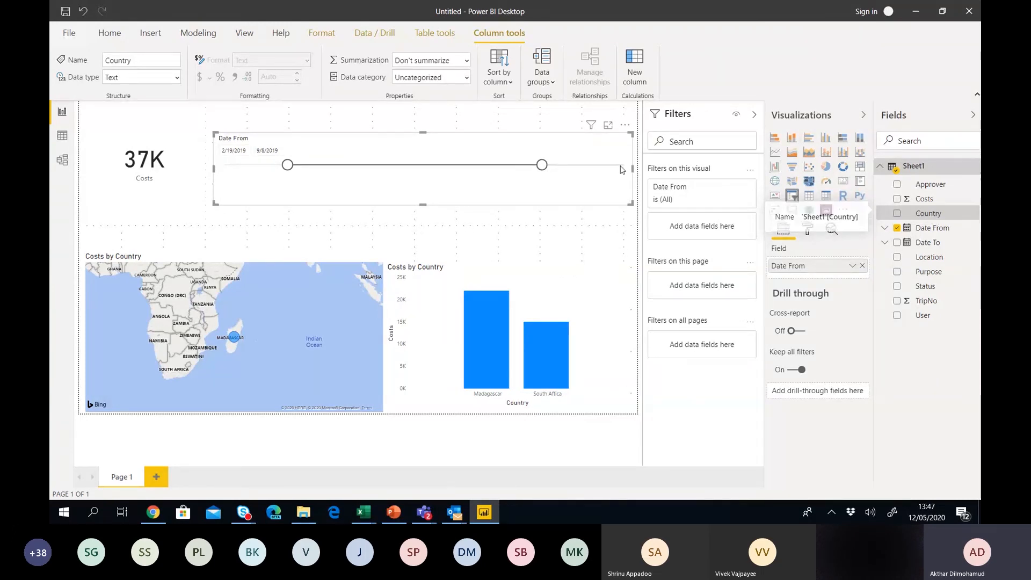
click(466, 60)
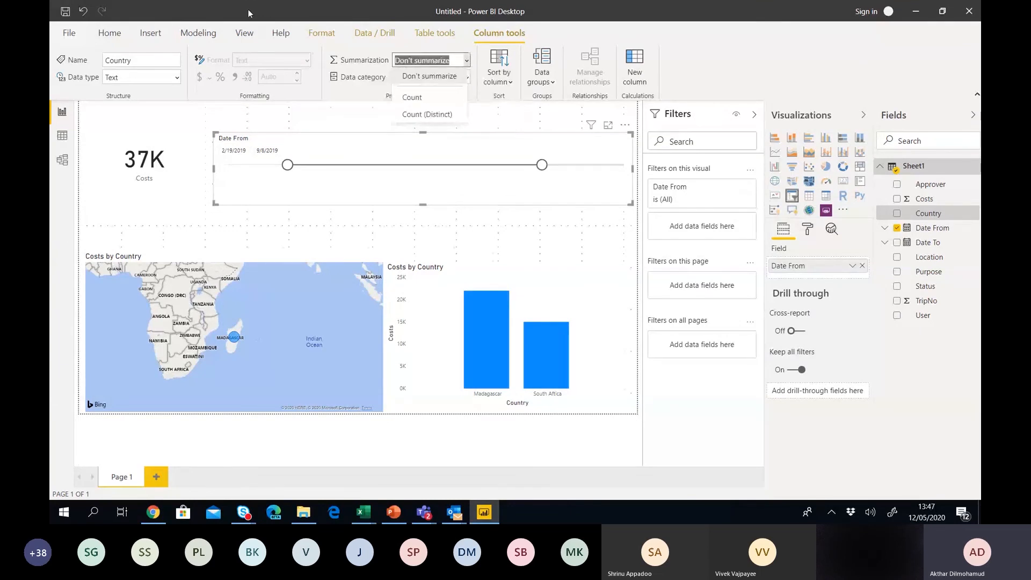
click(201, 38)
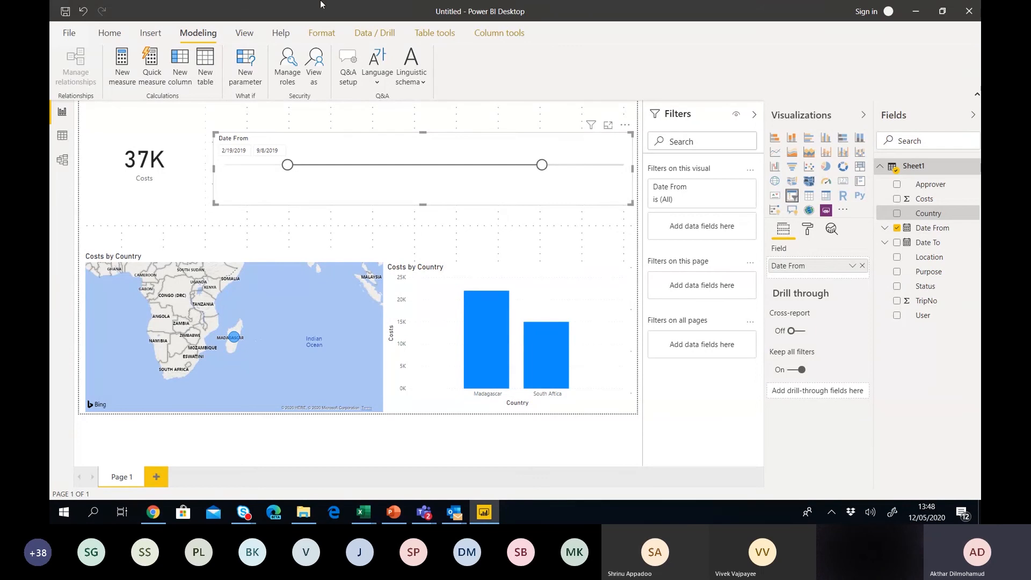
click(318, 36)
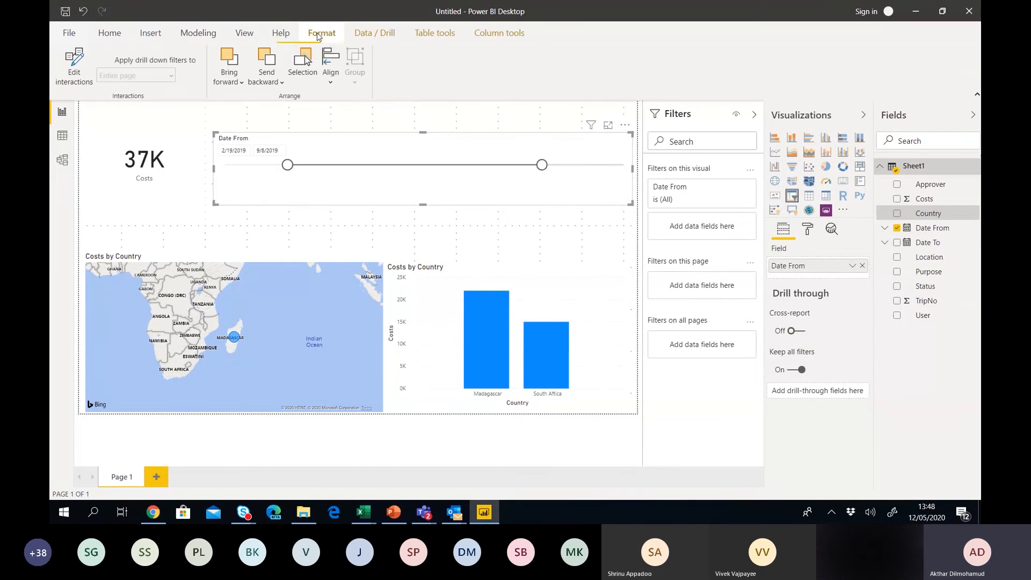
click(203, 37)
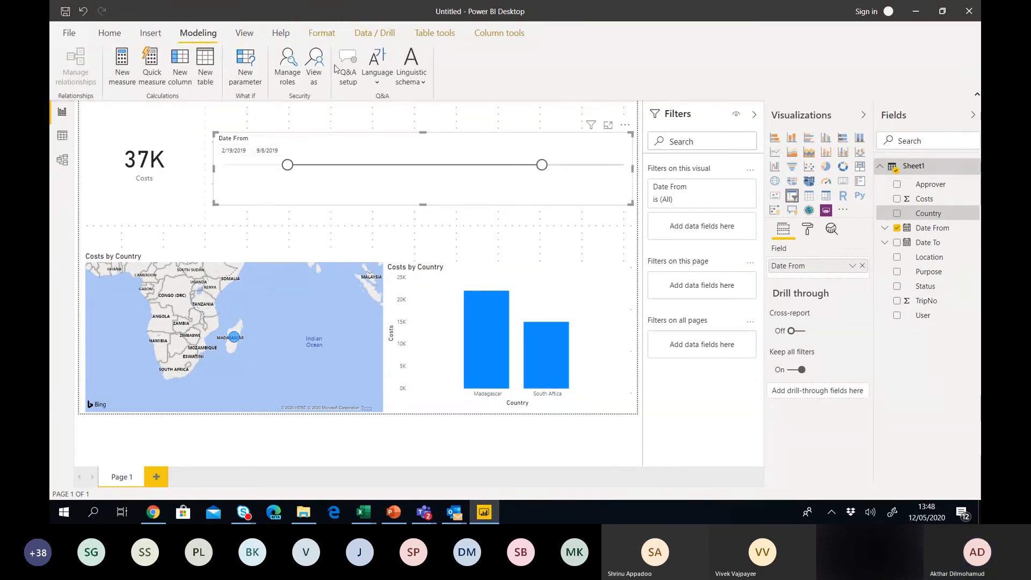
click(421, 83)
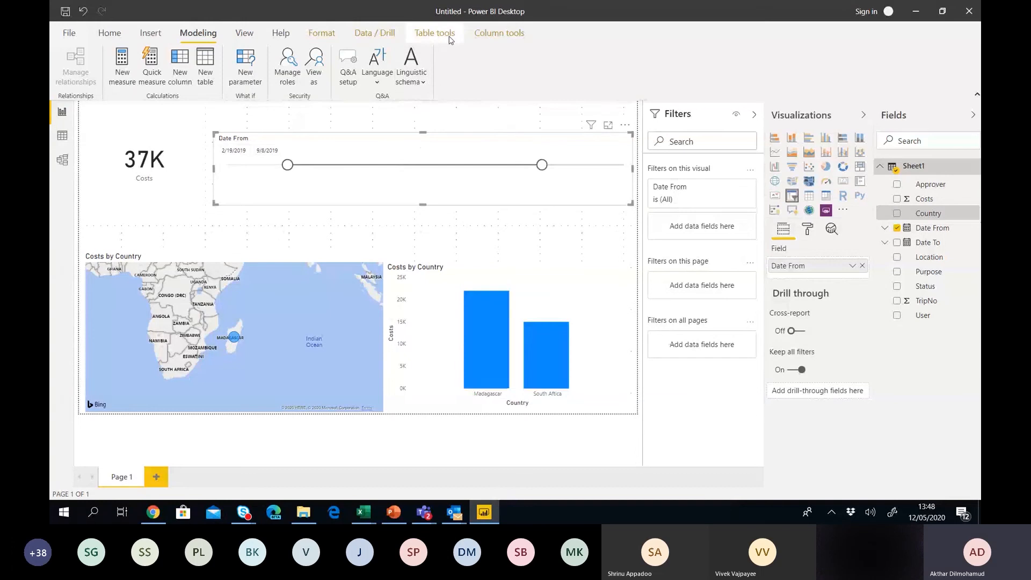
click(475, 34)
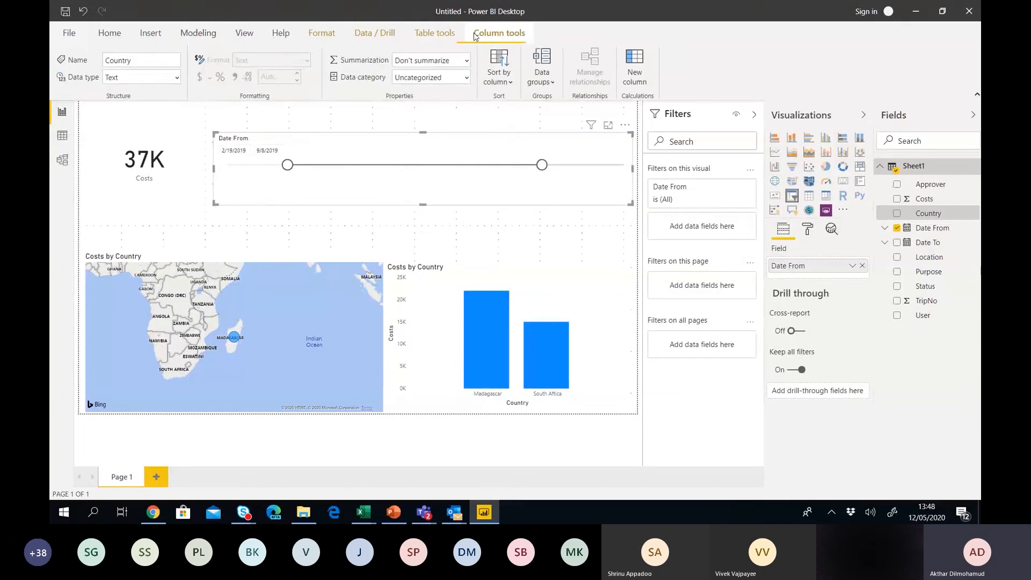
click(465, 78)
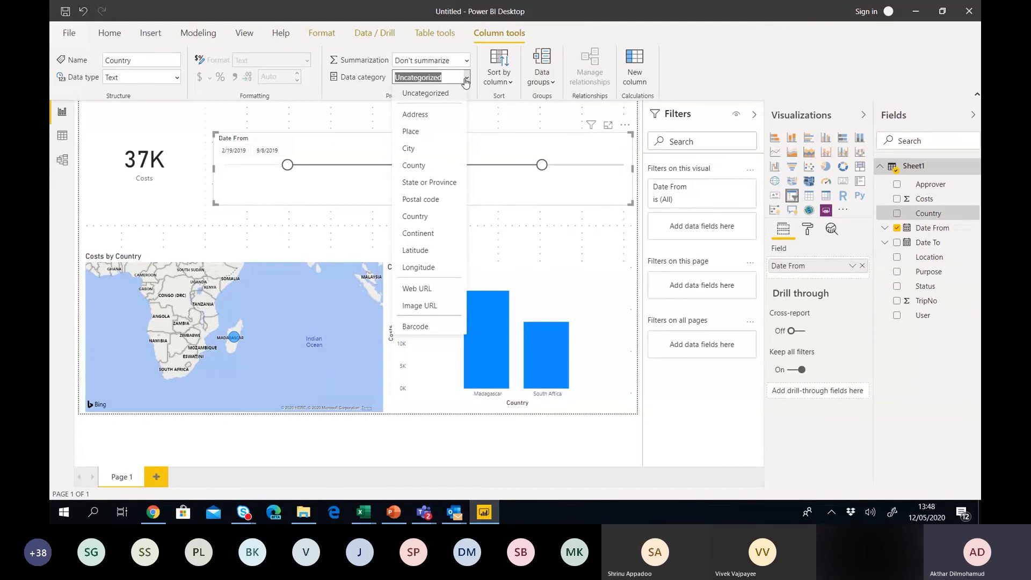
click(415, 217)
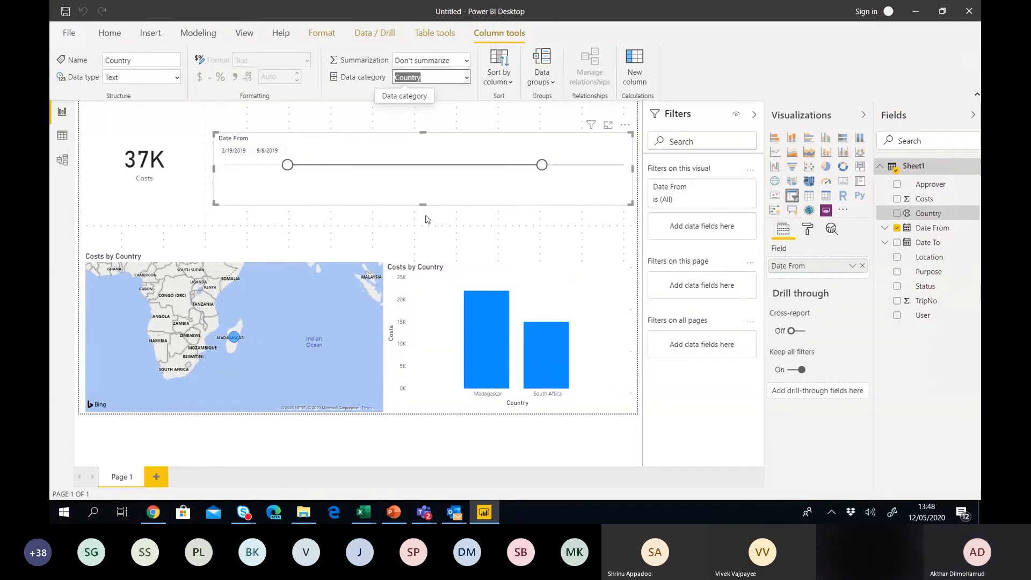
Set the Location field's data category to City, then select Costs to check its format.
click(943, 262)
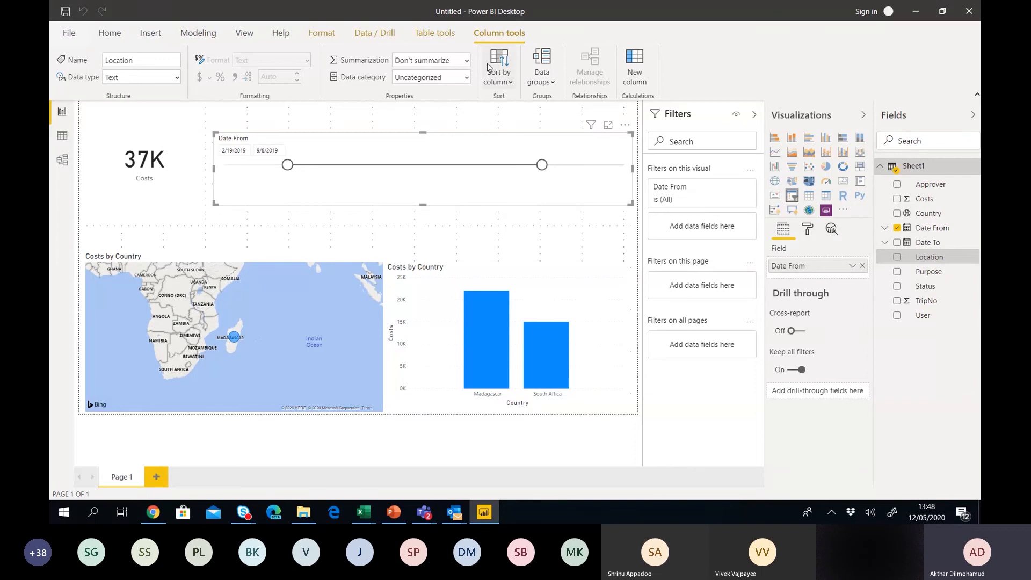
click(468, 79)
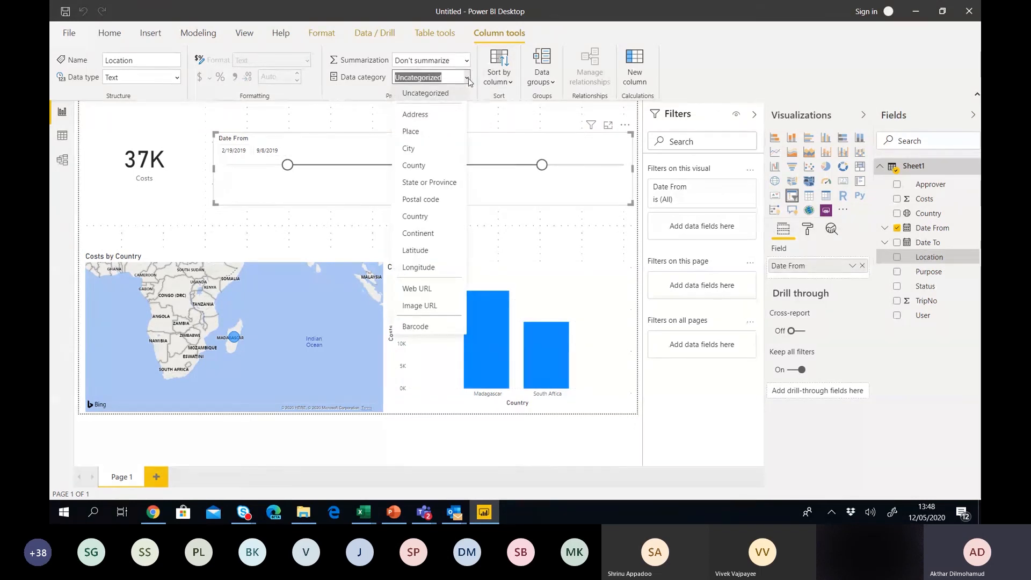
click(419, 149)
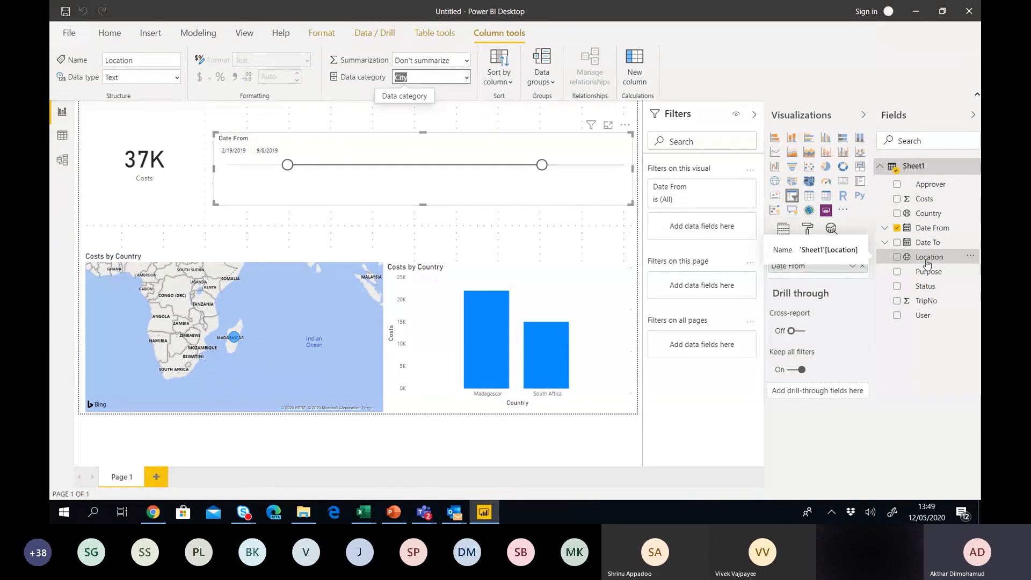
click(933, 200)
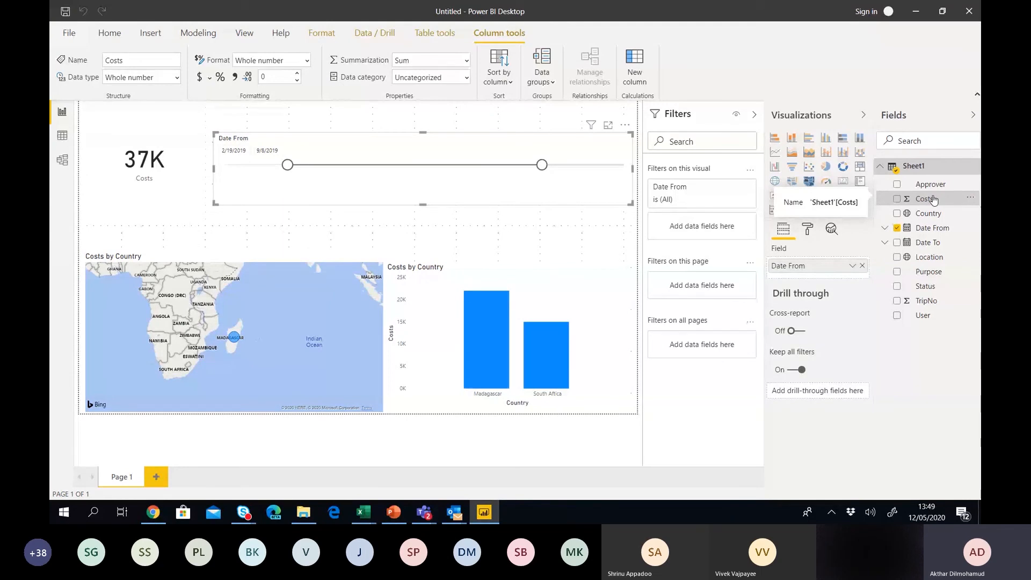
Keep Costs formatted as a whole number, then add a blank Page 2 to the report.
click(307, 61)
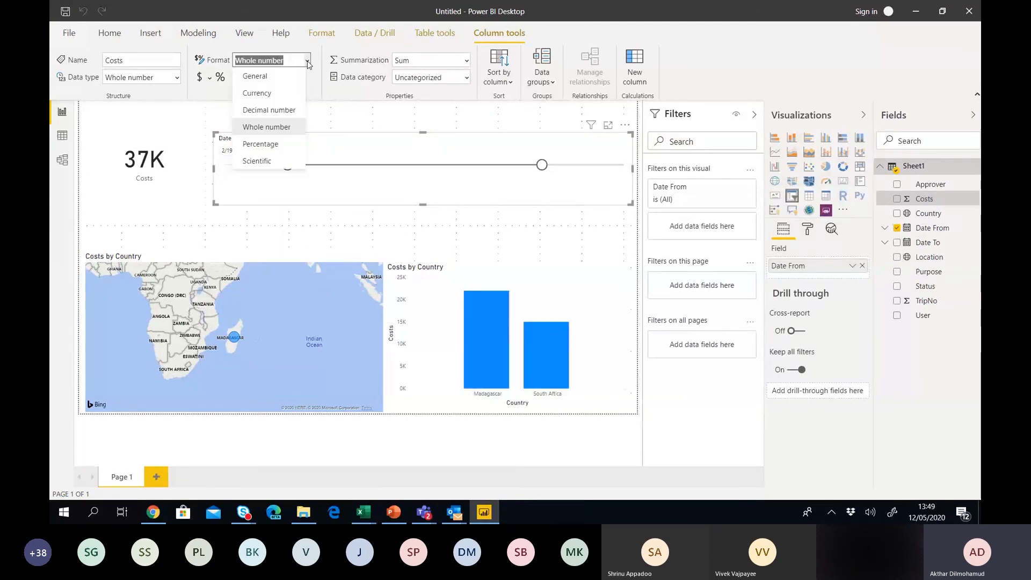
click(321, 77)
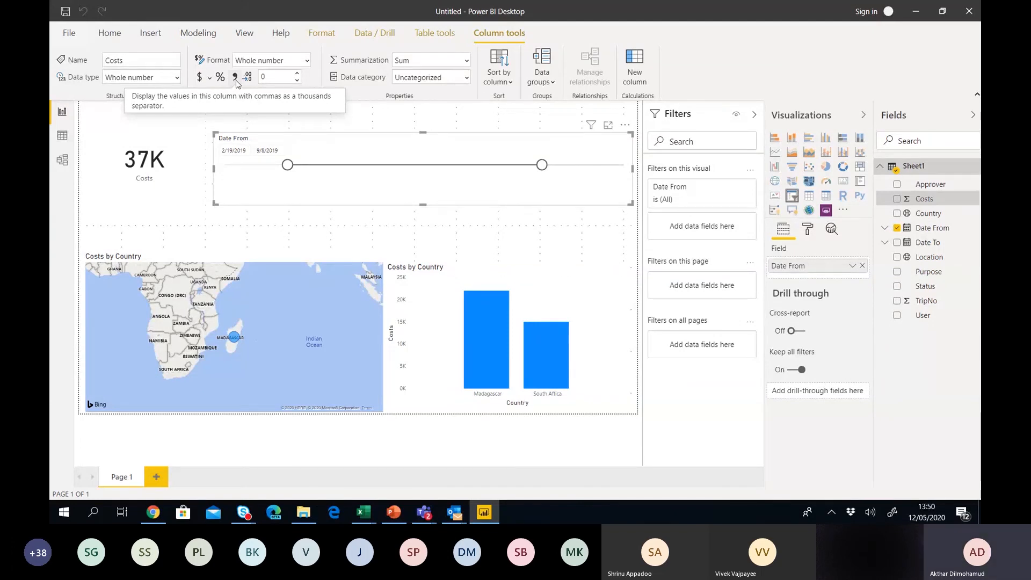
click(248, 237)
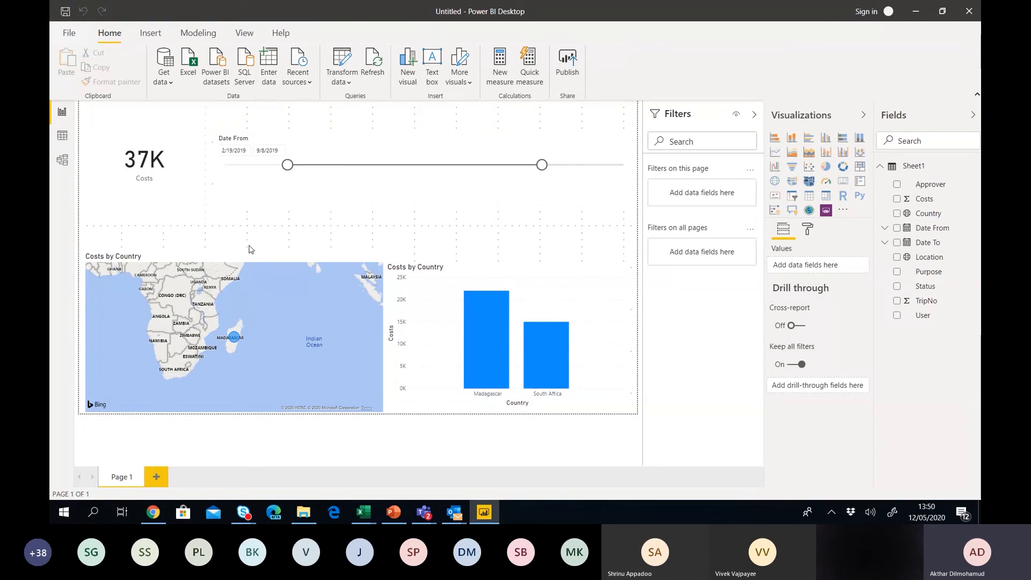
click(157, 478)
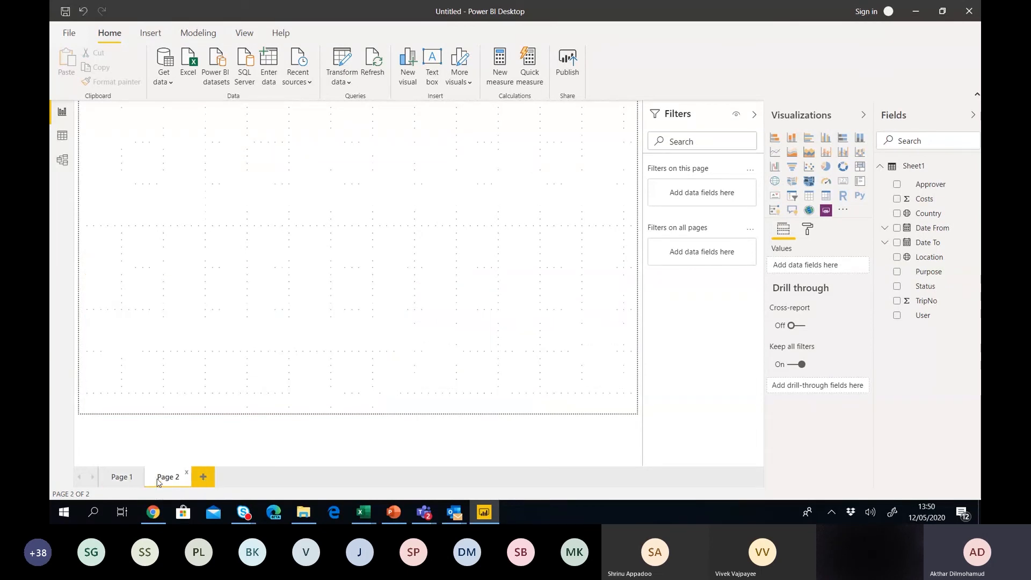
Search 'imdb' in a new Chrome tab, open imdb.com, and show its full Menu.
click(153, 513)
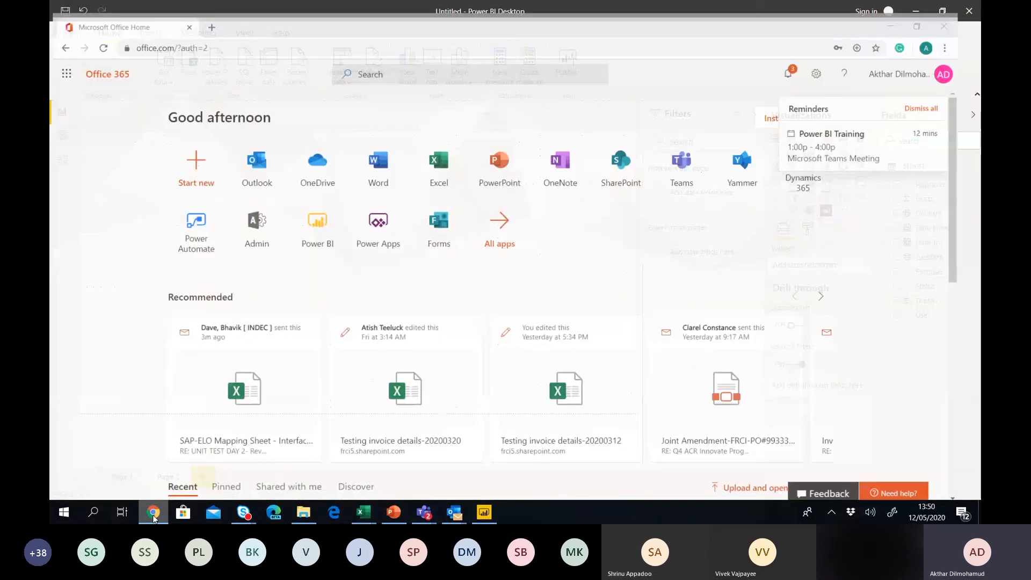
key(ctrl+t)
text(imdb)
key(Return)
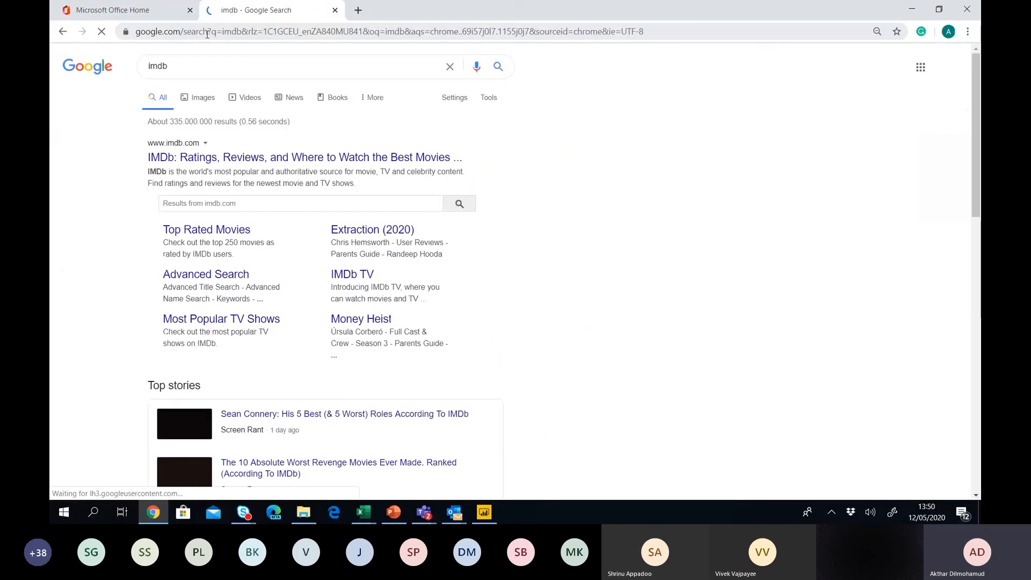
click(210, 158)
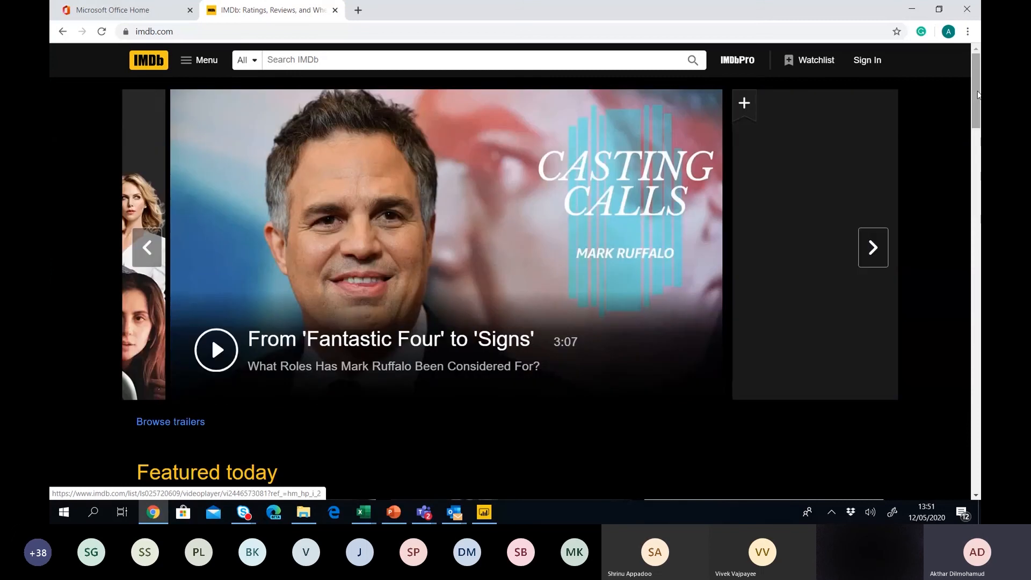
mouse_move(977, 95)
mouse_down()
mouse_move(976, 191)
mouse_move(978, 86)
mouse_up()
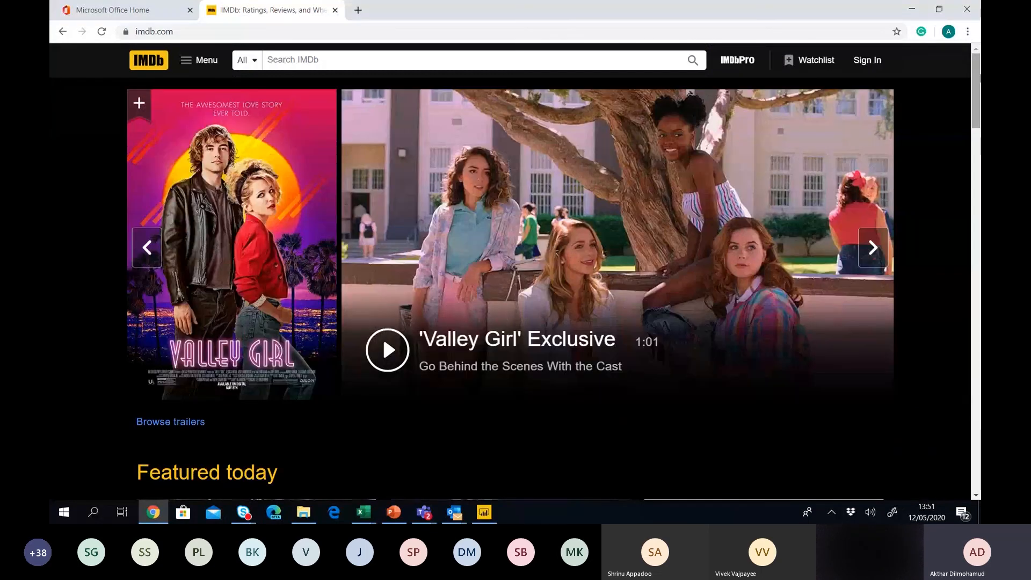
click(212, 63)
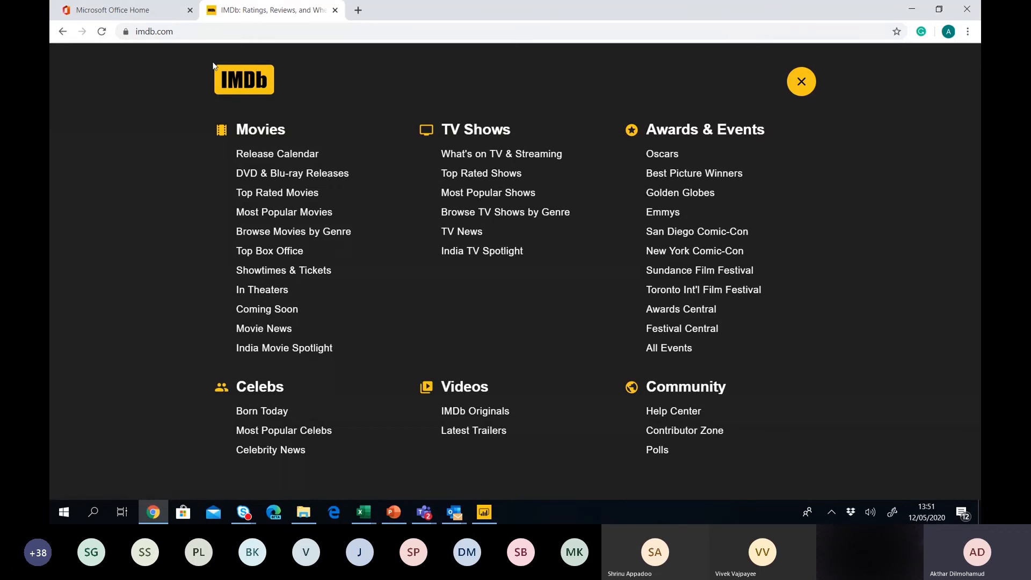
Open IMDb's Top Rated Movies (Top 250) chart, copy its URL, and return to Power BI Desktop.
click(276, 198)
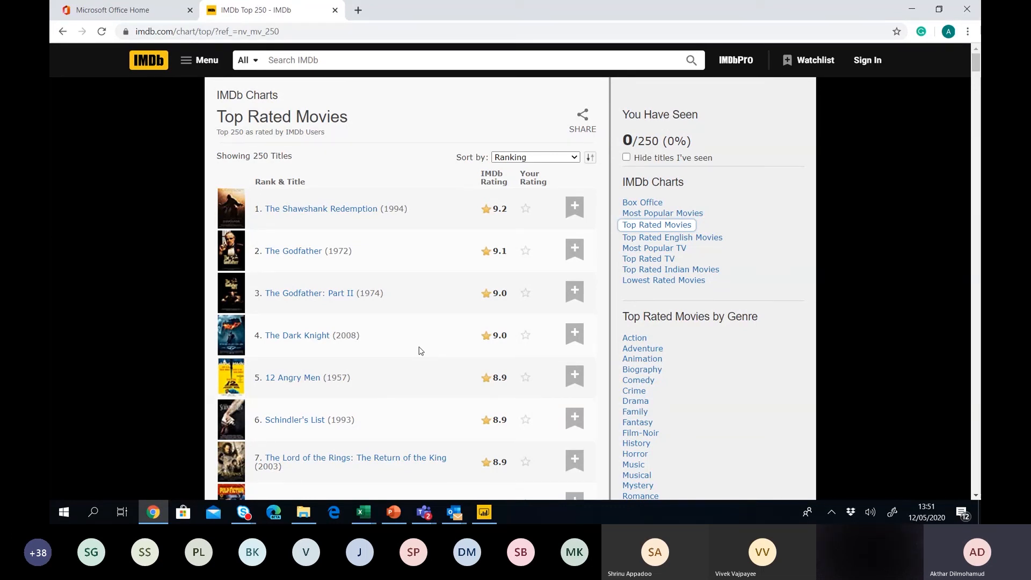
click(309, 36)
key(ctrl+c)
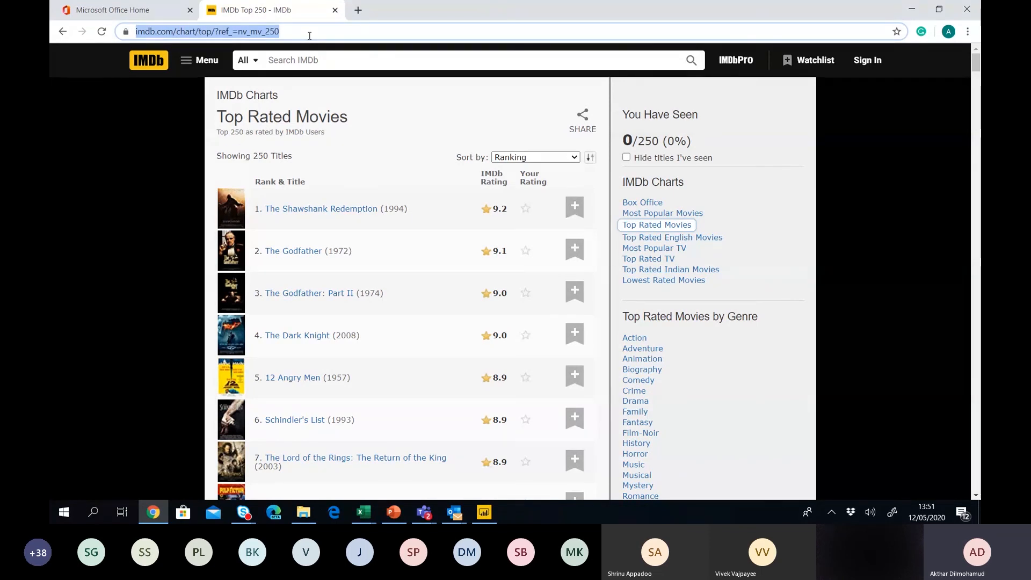
click(482, 517)
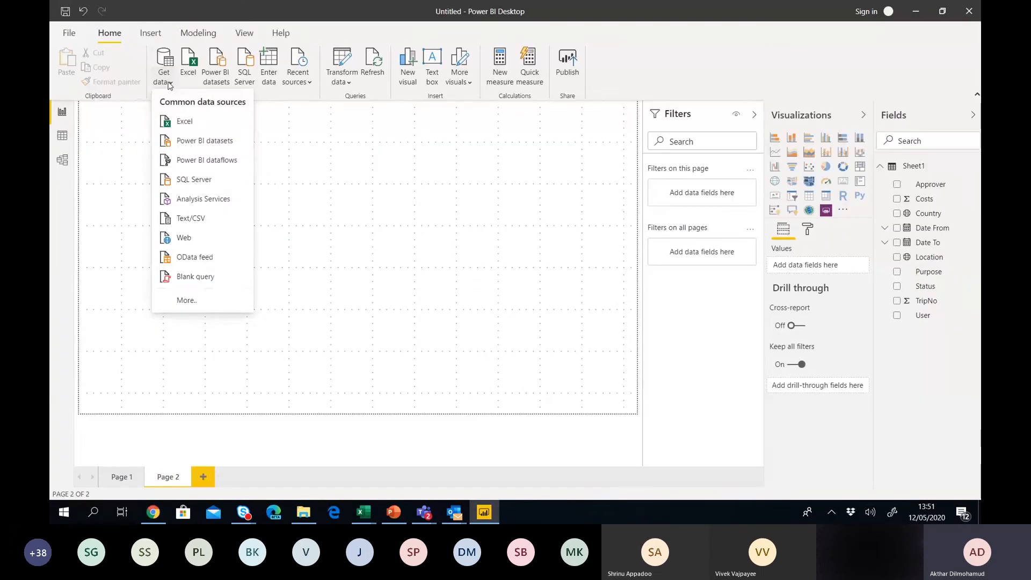
Connect to the Web data source from Get data and paste the IMDb Top 250 chart URL.
click(169, 303)
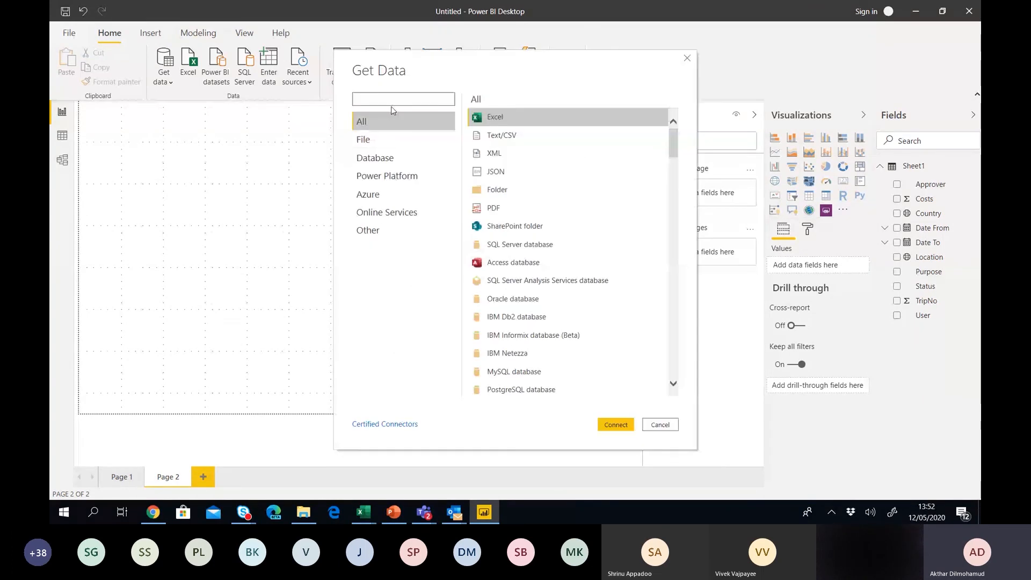
text(web)
click(504, 138)
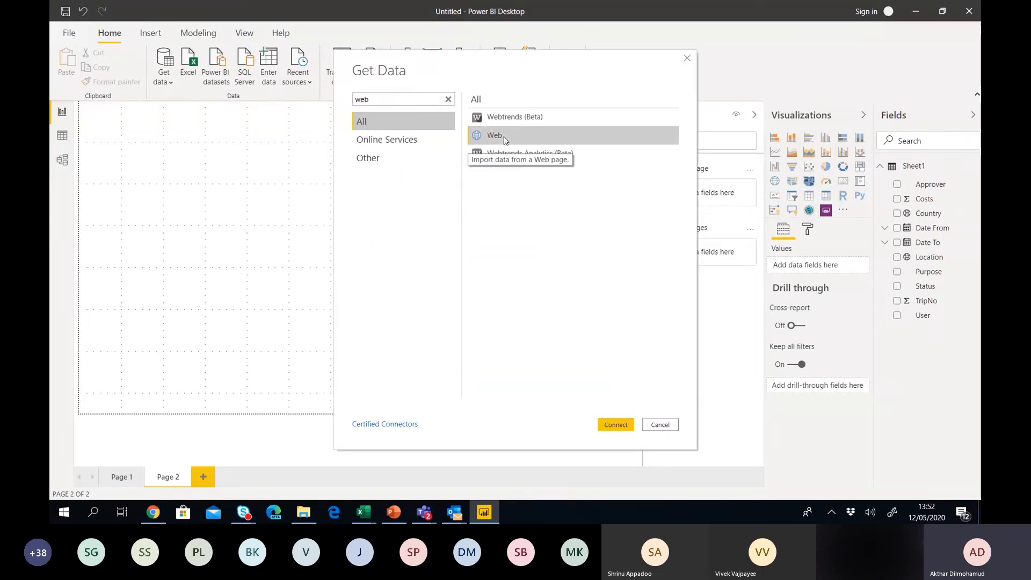
click(616, 424)
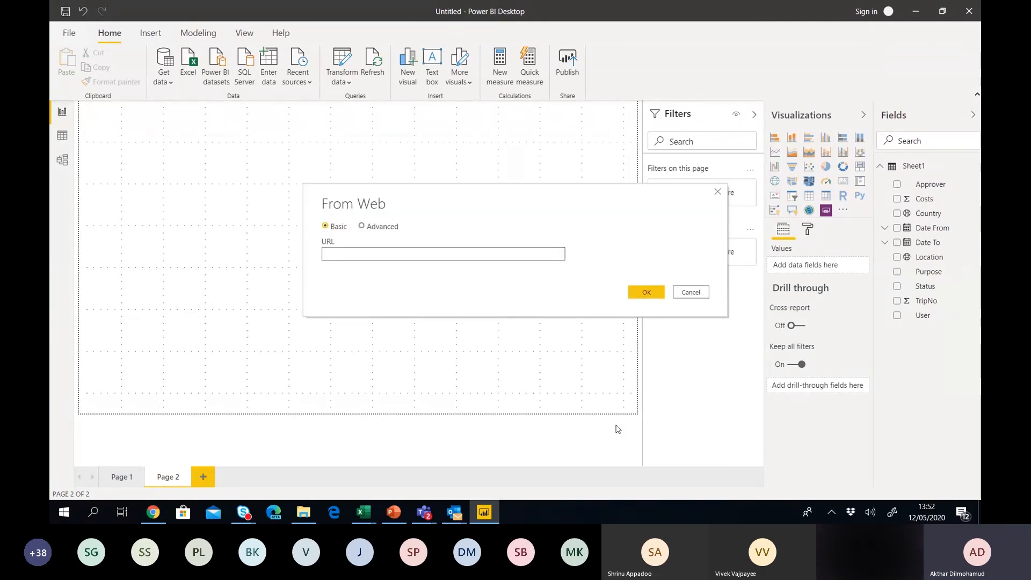
key(ctrl+v)
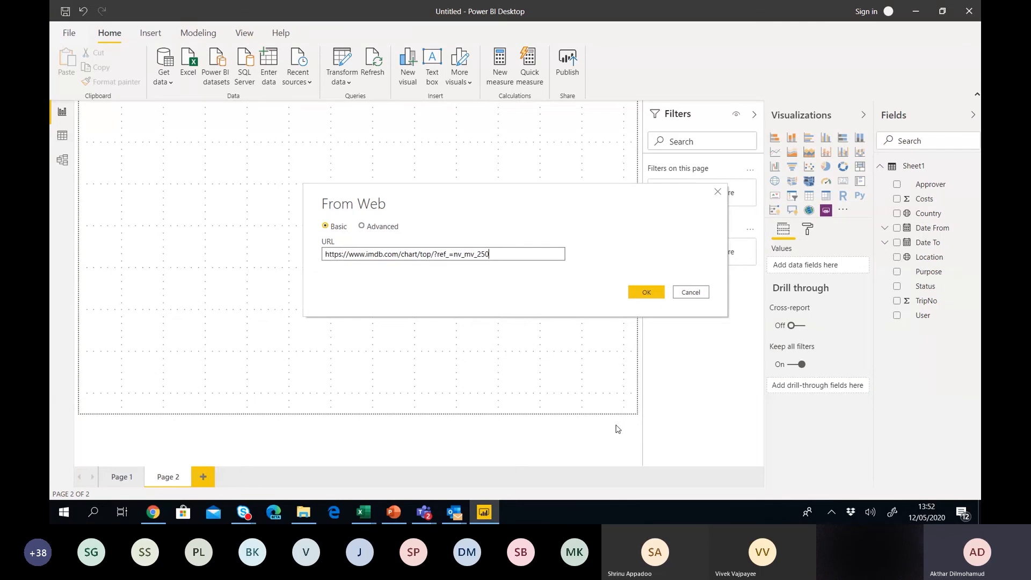
Submit the IMDb URL, dismiss the error, and preview Table 0 in the Navigator.
click(652, 294)
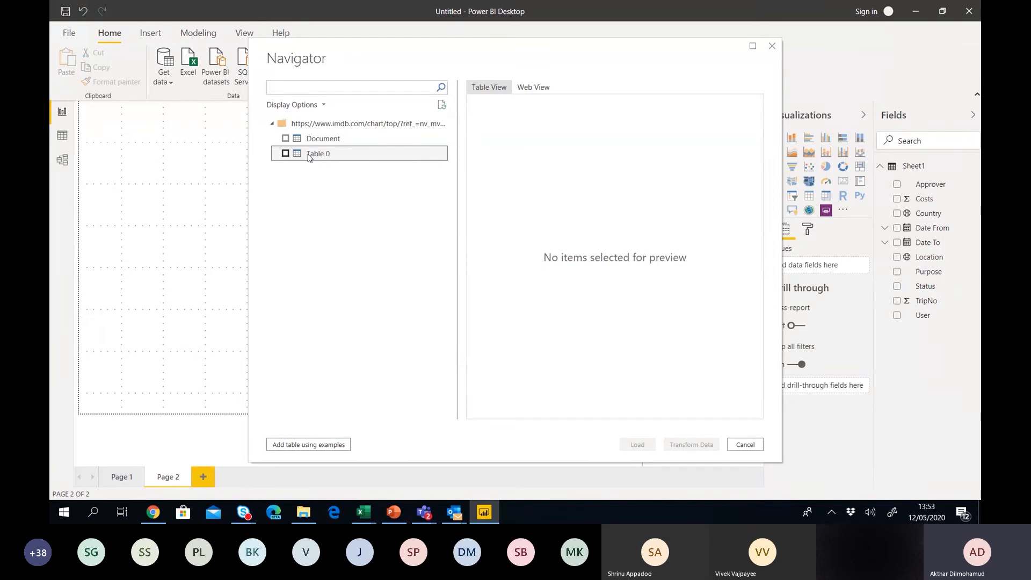
click(289, 154)
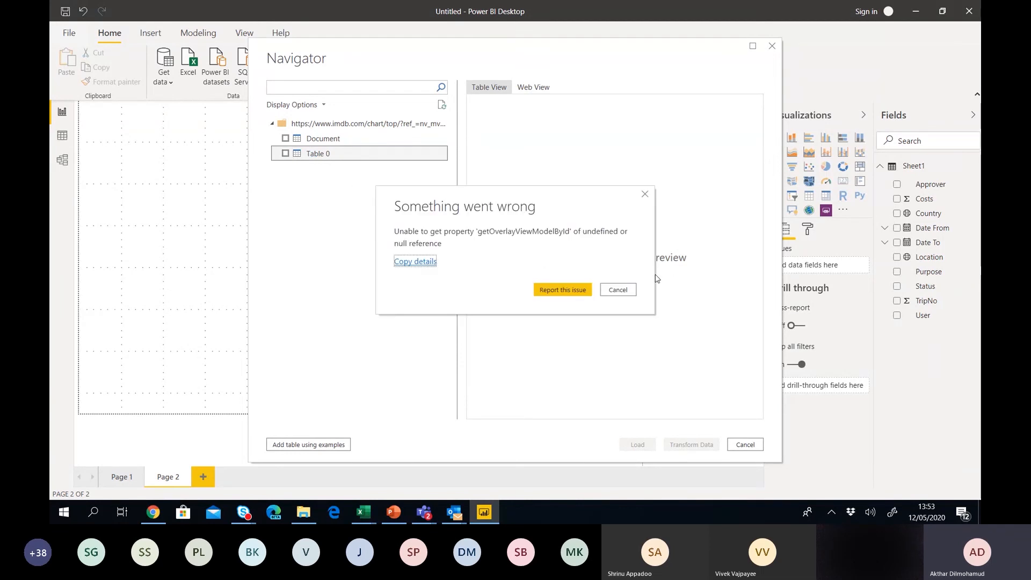
click(630, 293)
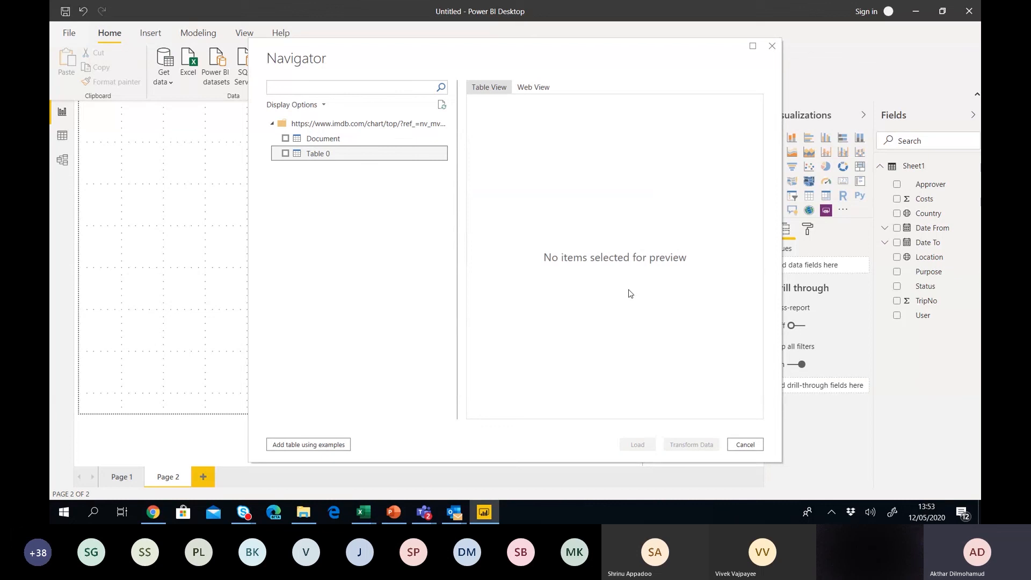
click(285, 153)
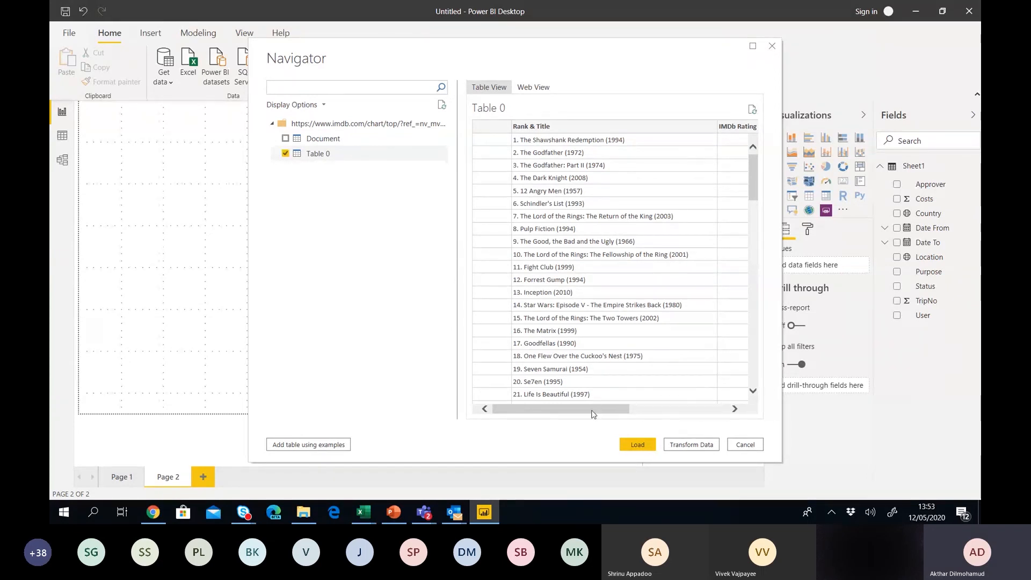
drag(593, 411, 545, 419)
Load Table 0 and expand it to show its five IMDb fields.
click(645, 447)
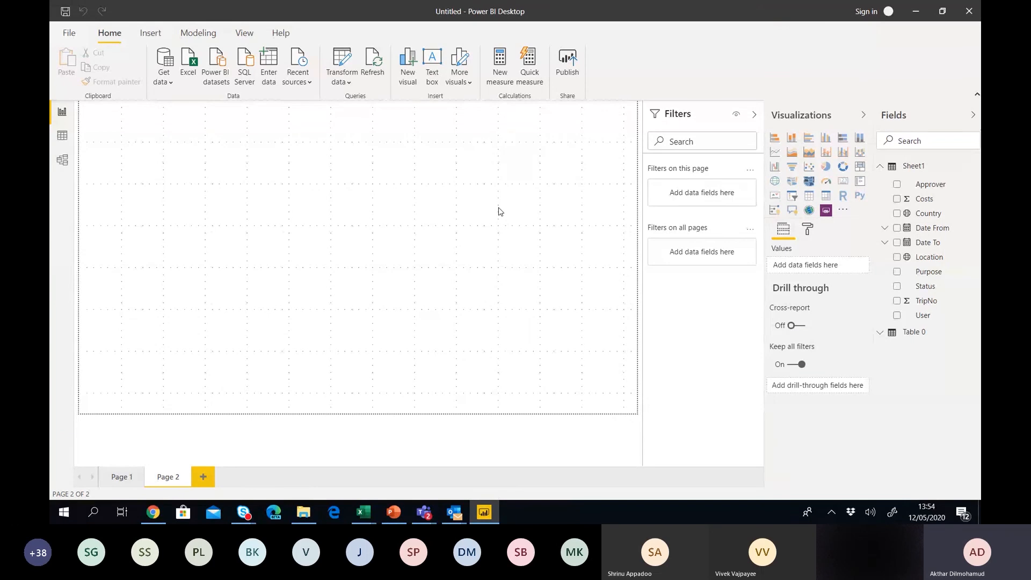
click(881, 336)
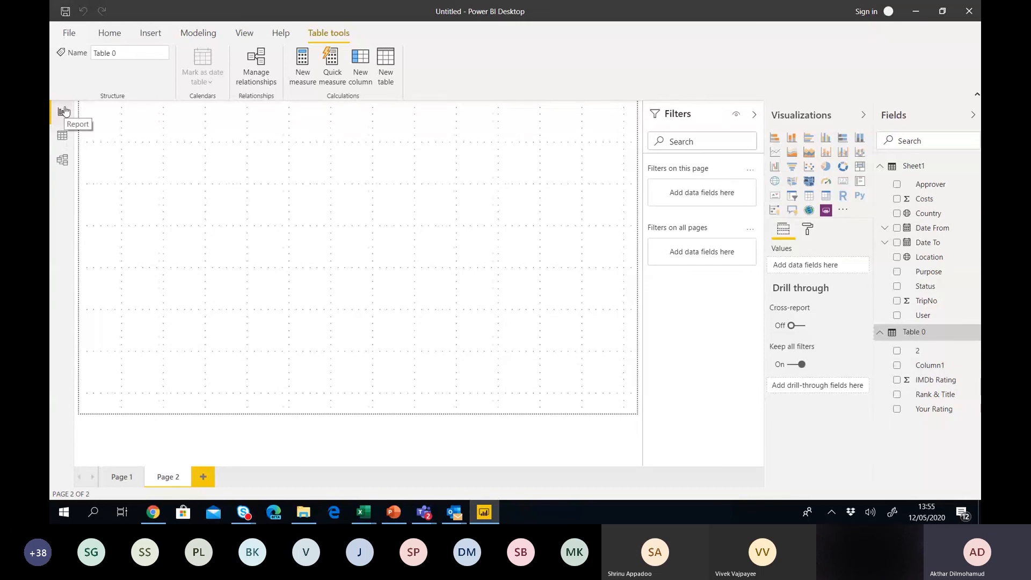
Check both tables in Model view, then display Table 0's 250 IMDb rows in Data view.
click(63, 139)
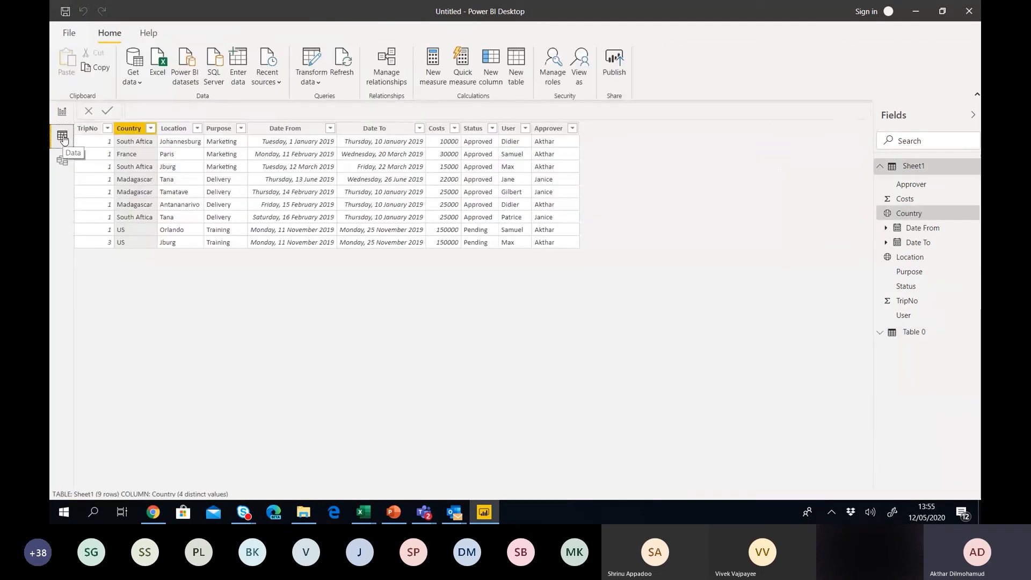
click(64, 162)
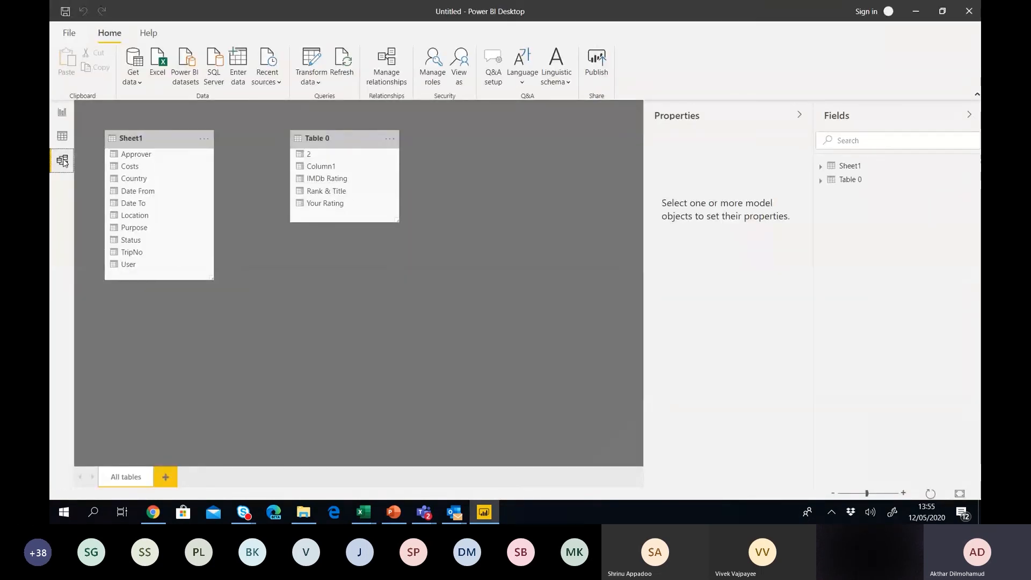
click(62, 140)
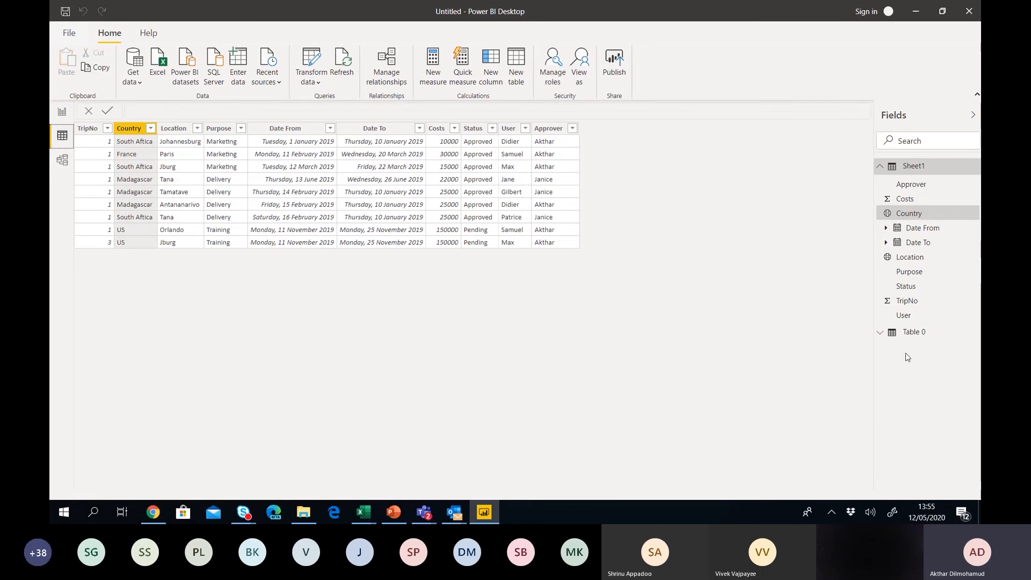
click(915, 332)
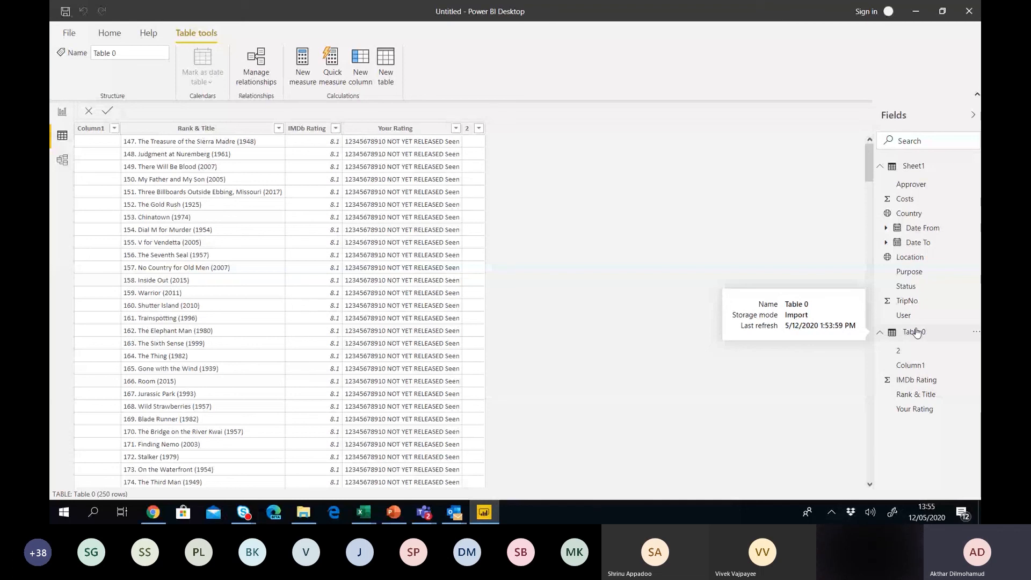
Inspect Table 0's Column1, Your Rating, IMDb Rating and Rank & Title columns, then return to Page 2.
click(917, 333)
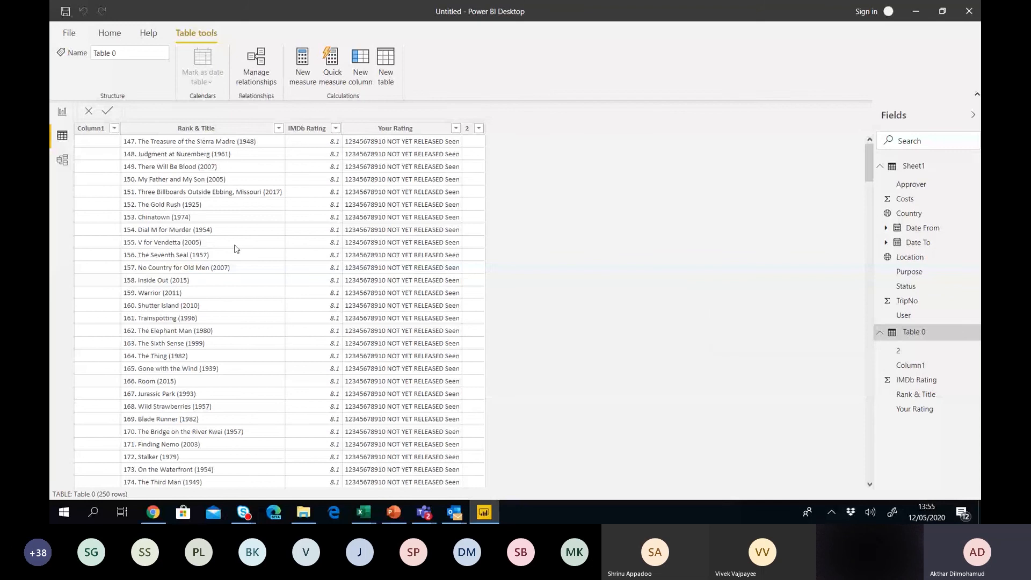
click(97, 132)
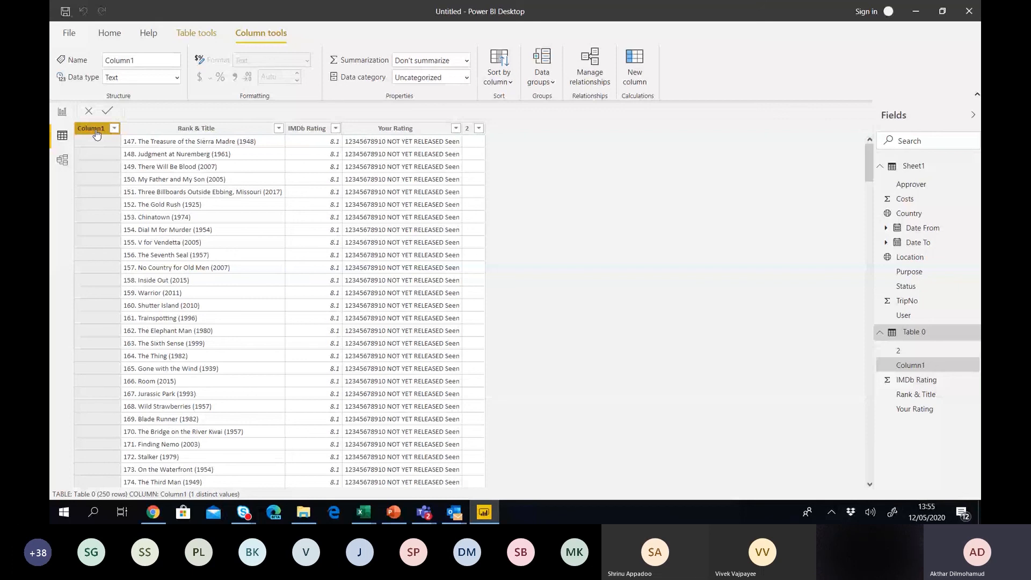
click(392, 128)
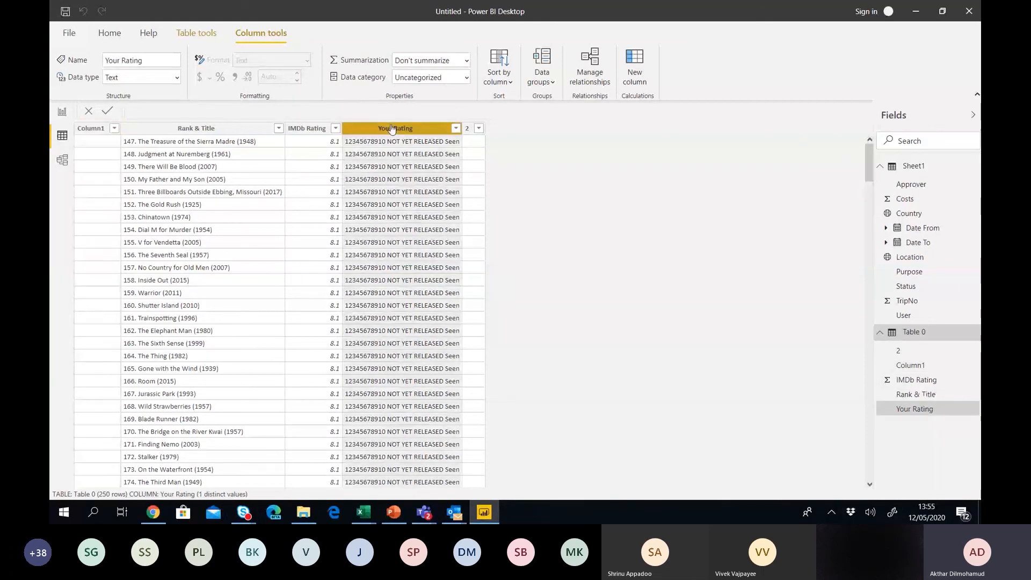
click(306, 130)
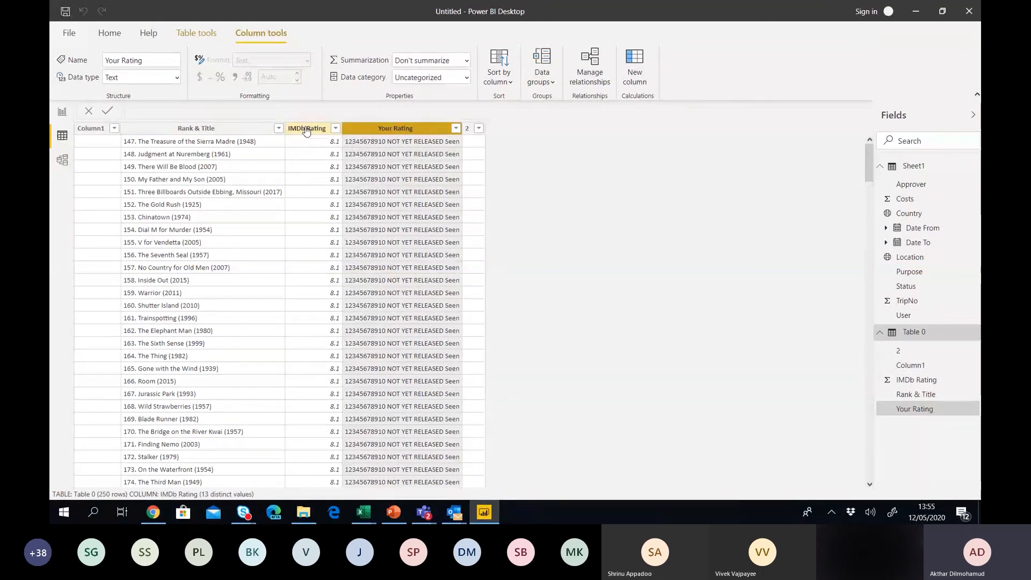
click(239, 130)
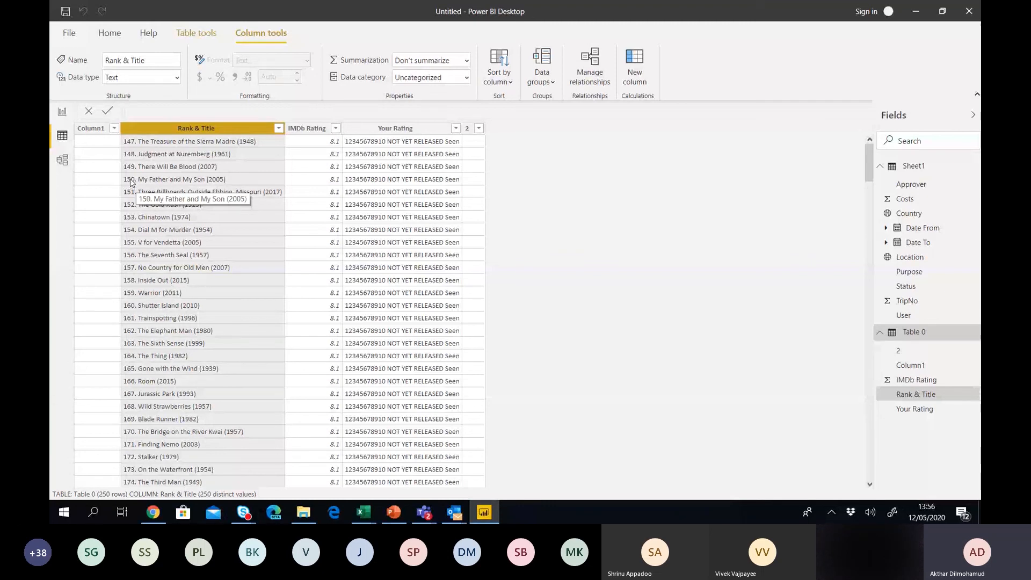
click(61, 113)
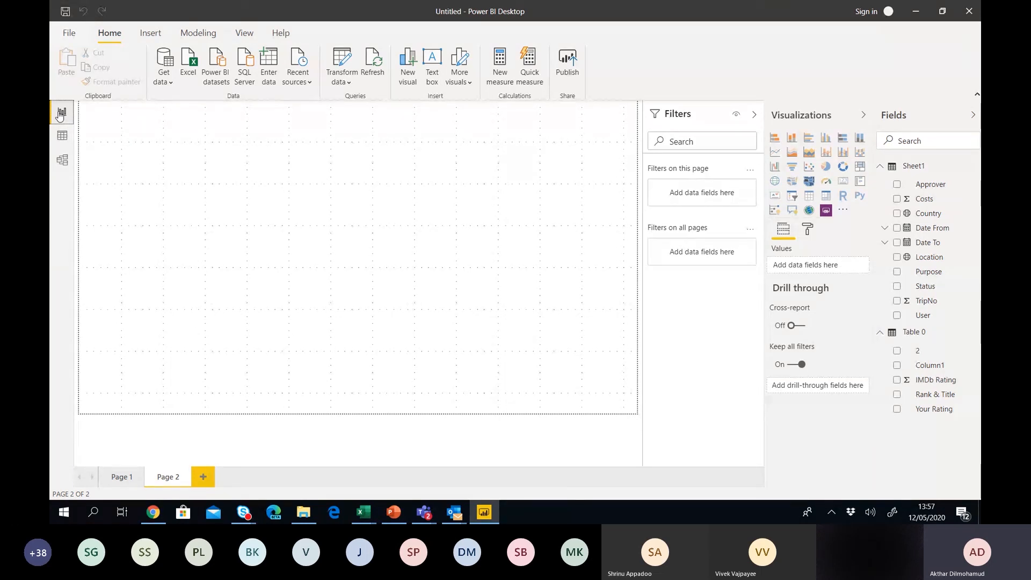
Launch Transform data to edit the Sheet1 and Table 0 queries in Power Query Editor.
click(338, 60)
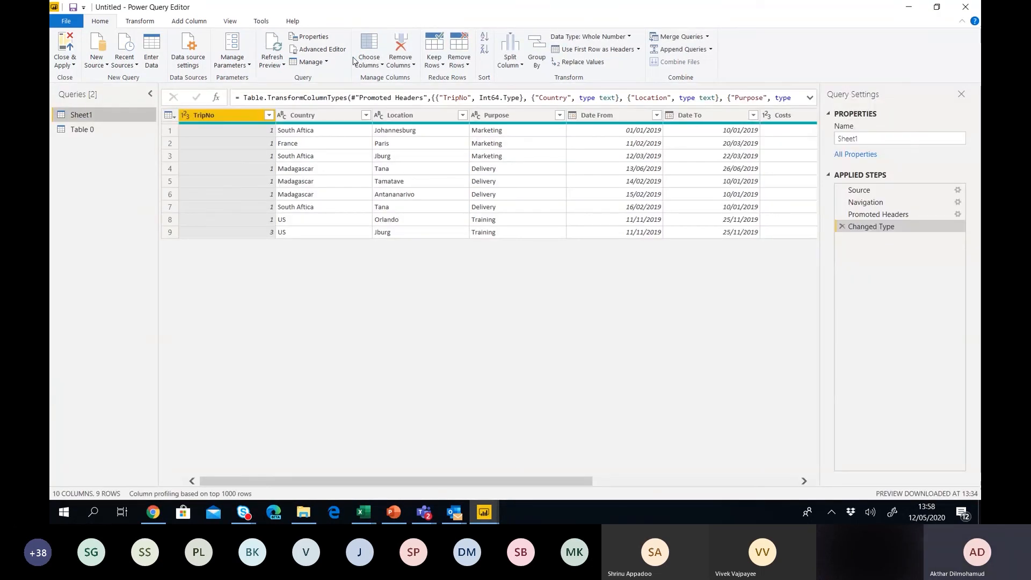
Rename the Table 0 query, which holds the IMDb list, to Movies.
click(79, 130)
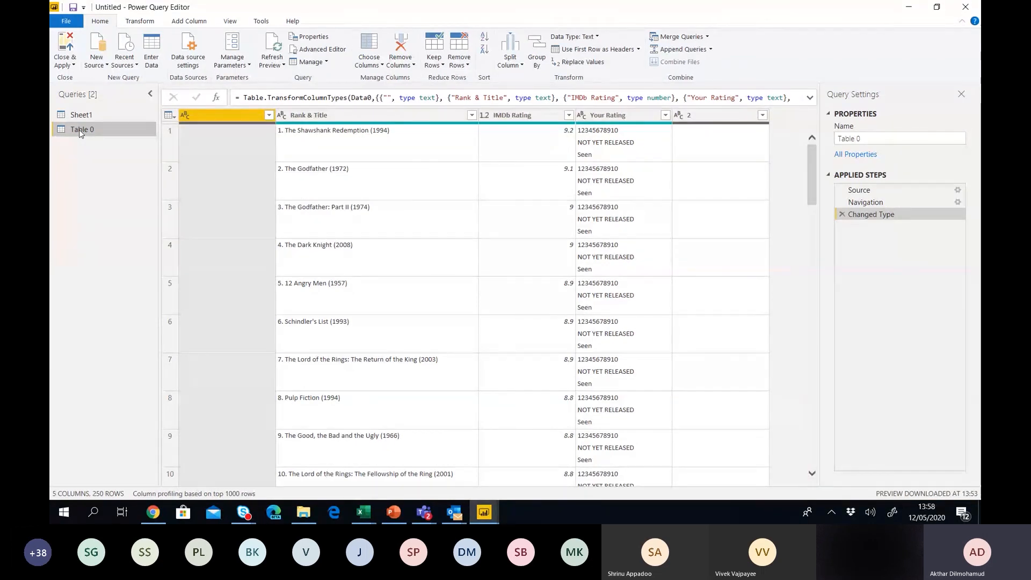
right_click(79, 130)
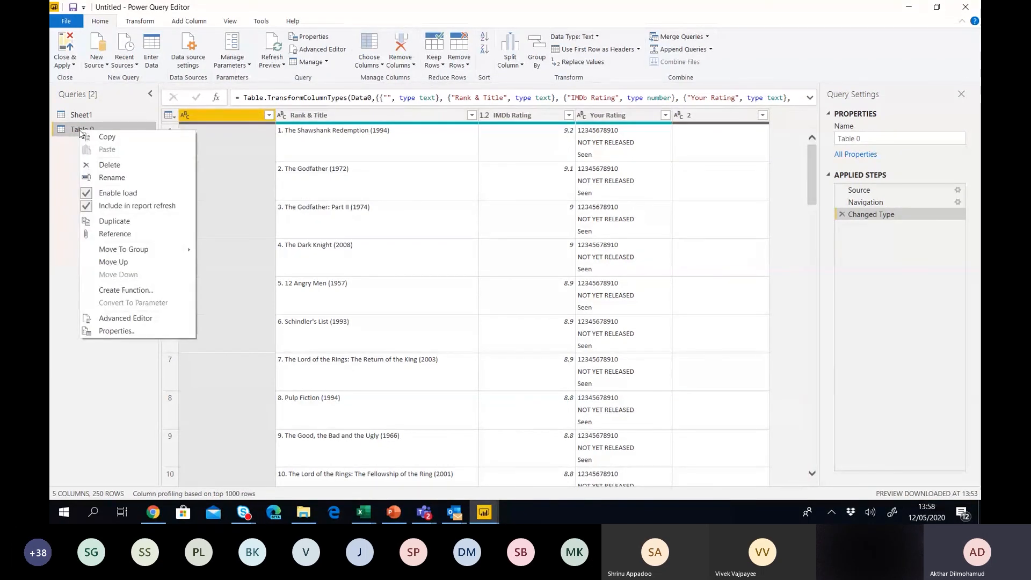
click(98, 178)
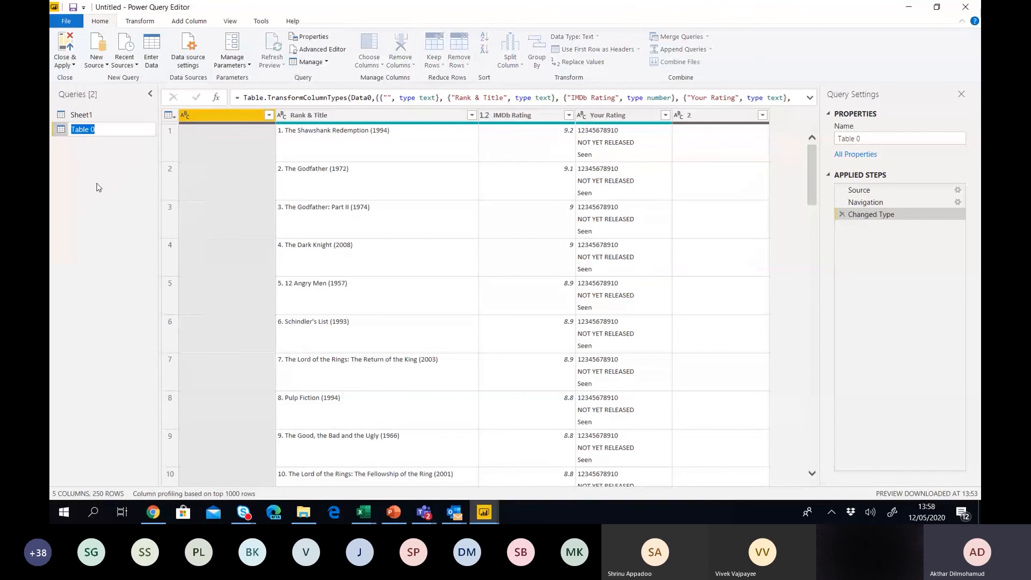
text(Movies)
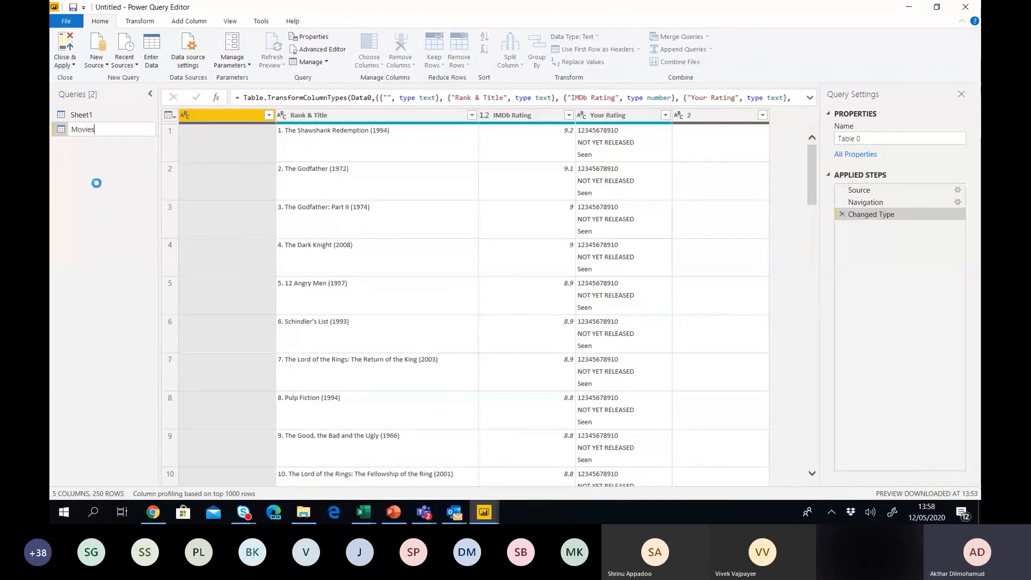
key(Return)
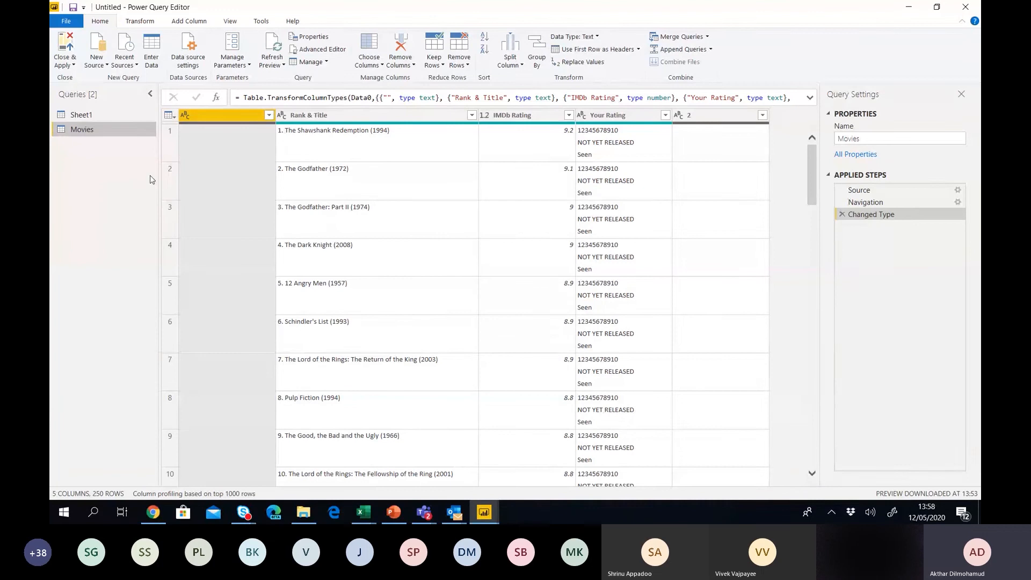
Remove the blank first column, Your Rating, and the column named 2 from Movies.
right_click(230, 116)
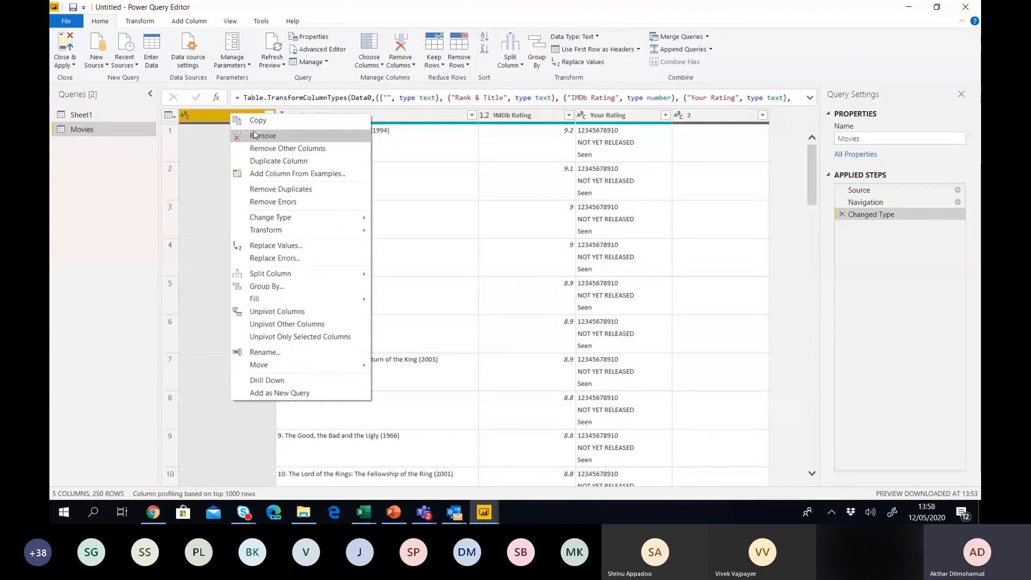
click(263, 136)
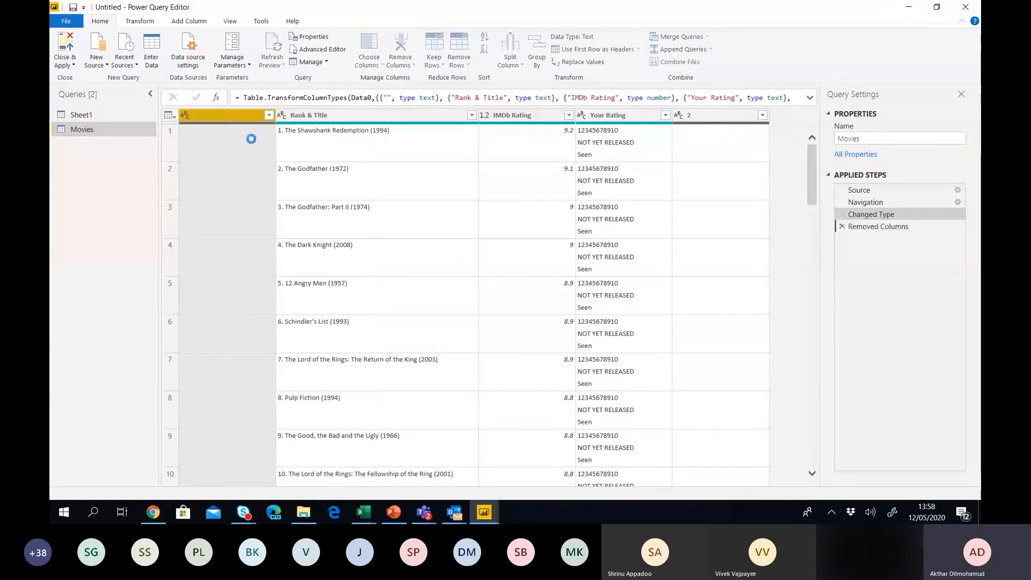
right_click(525, 118)
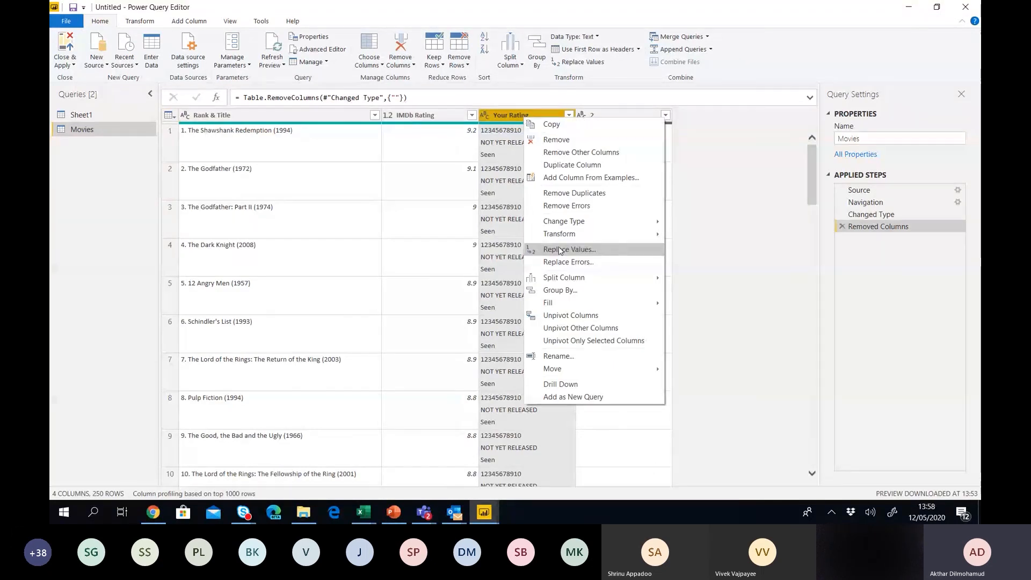
click(556, 140)
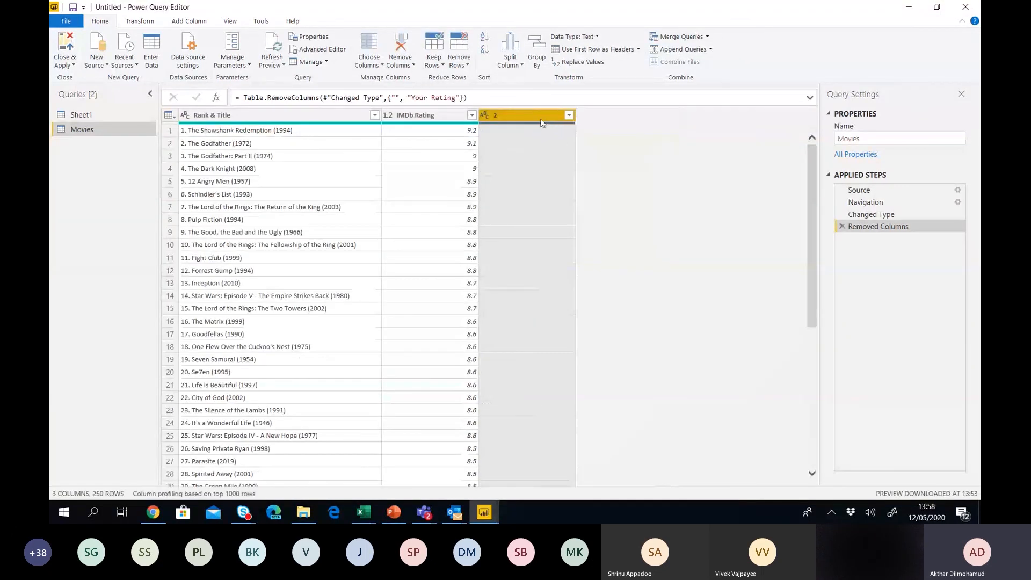
right_click(527, 116)
click(556, 139)
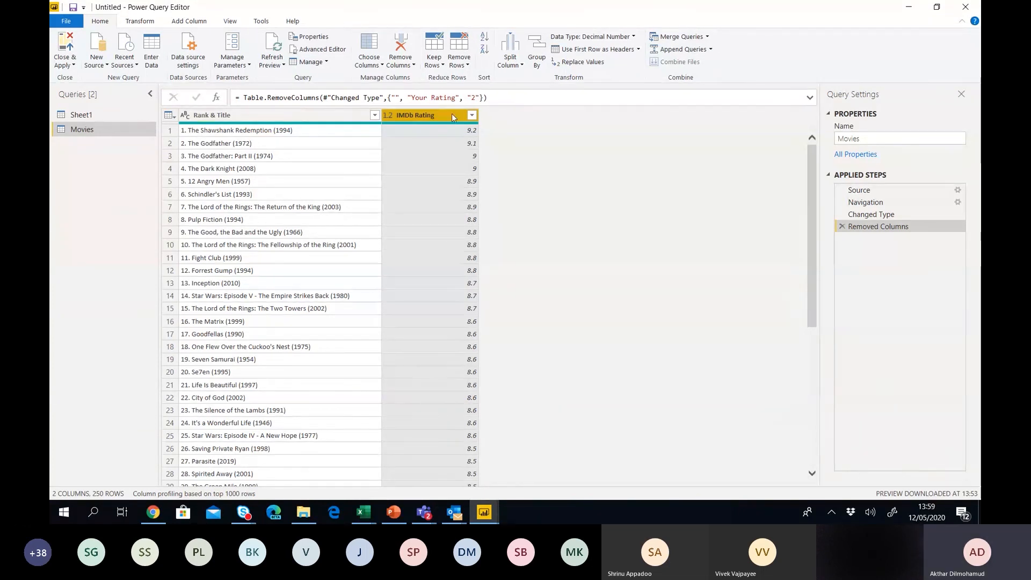
Start a Column From Examples on the Rank & Title column of Movies.
click(189, 23)
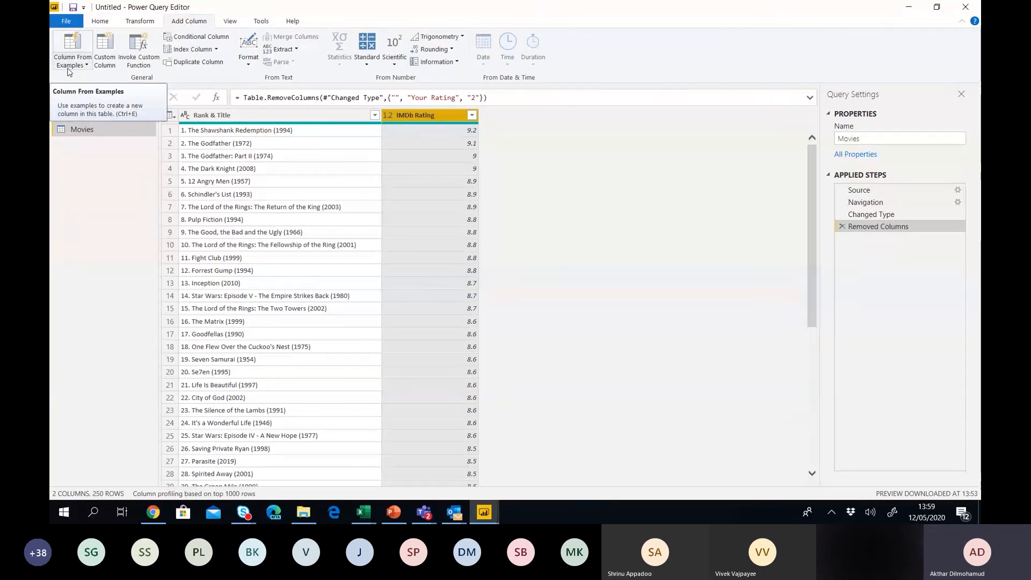
click(239, 117)
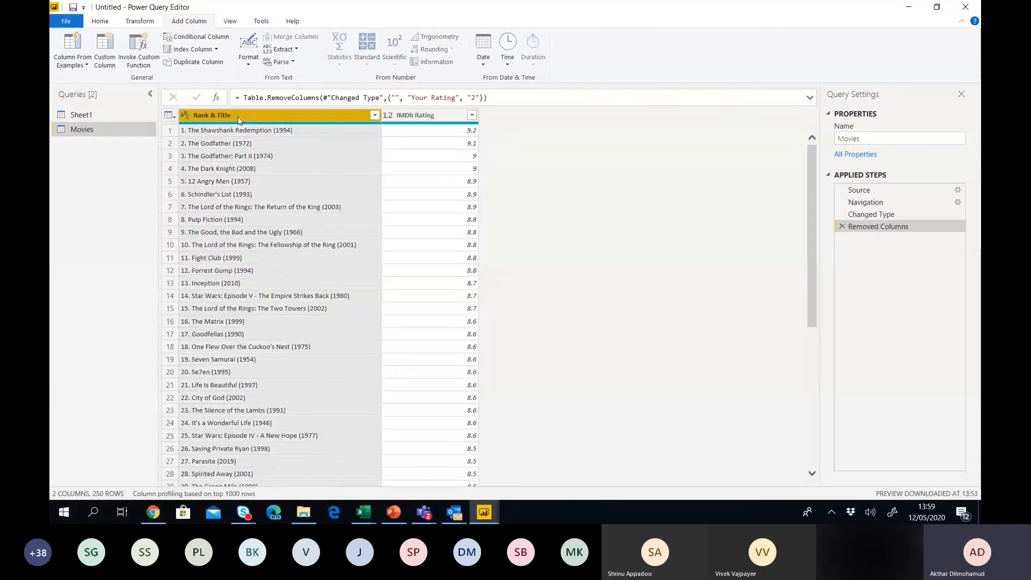
click(82, 45)
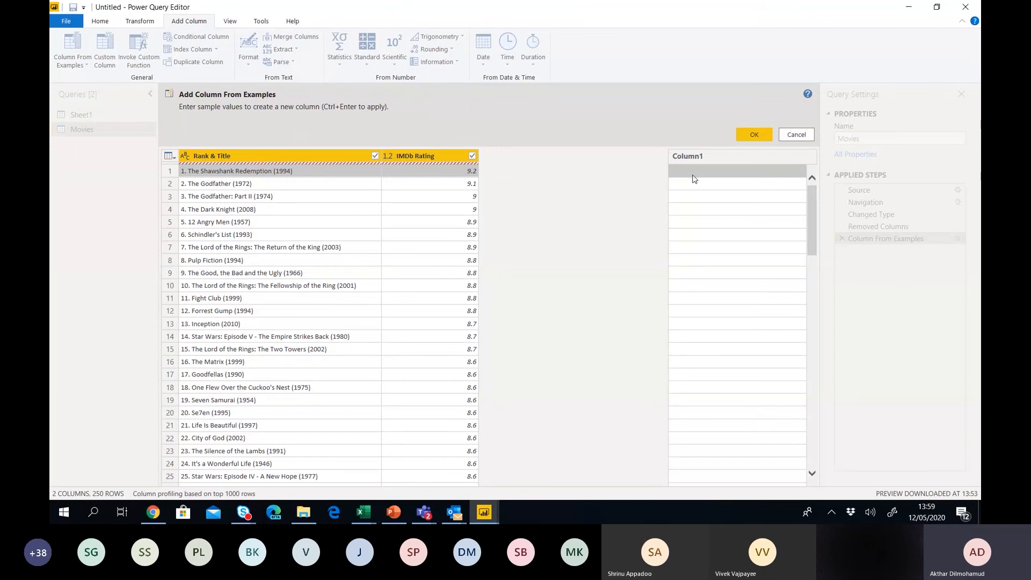
Give 'The Shawshank Redemption (1994)' as the example and add the resulting Text After Delimiter column.
click(693, 172)
text(Th)
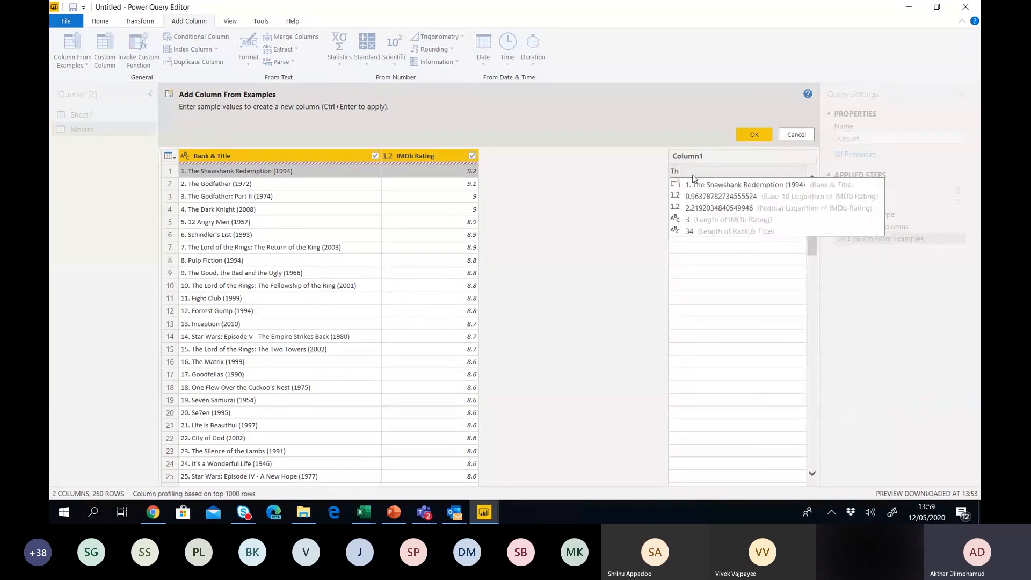
text(e Shw)
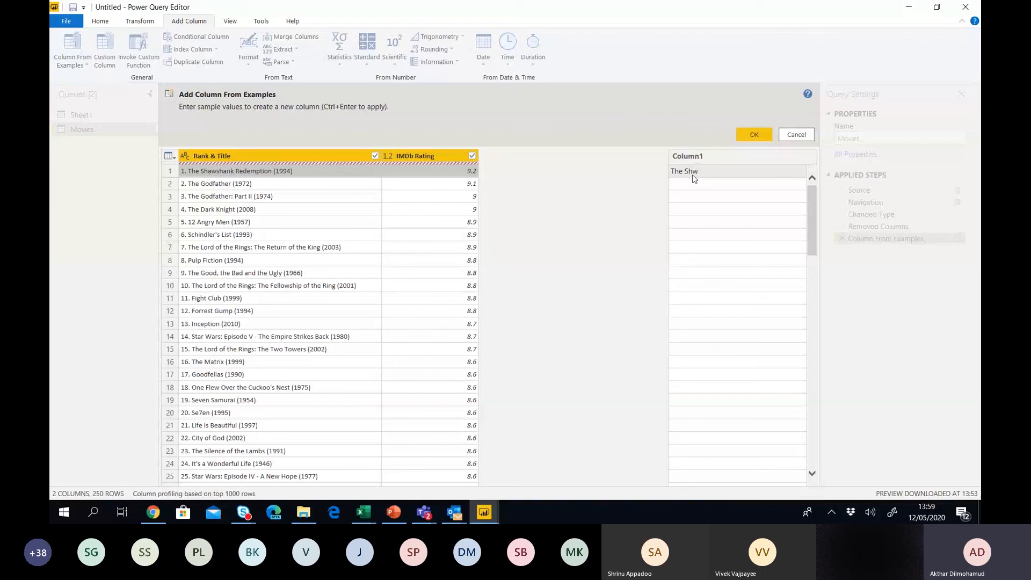
key(BackSpace)
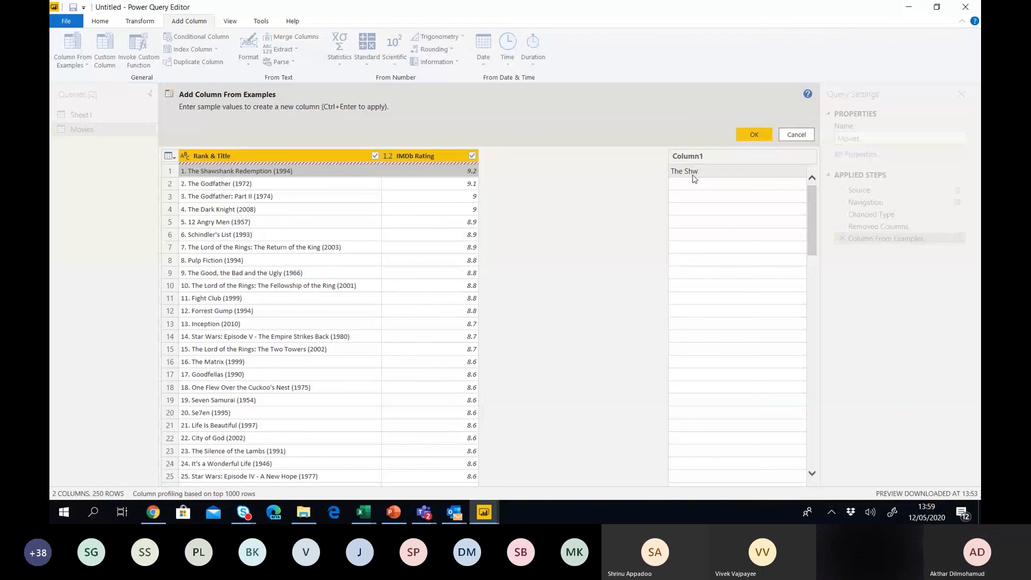
text(awshank Redemptop)
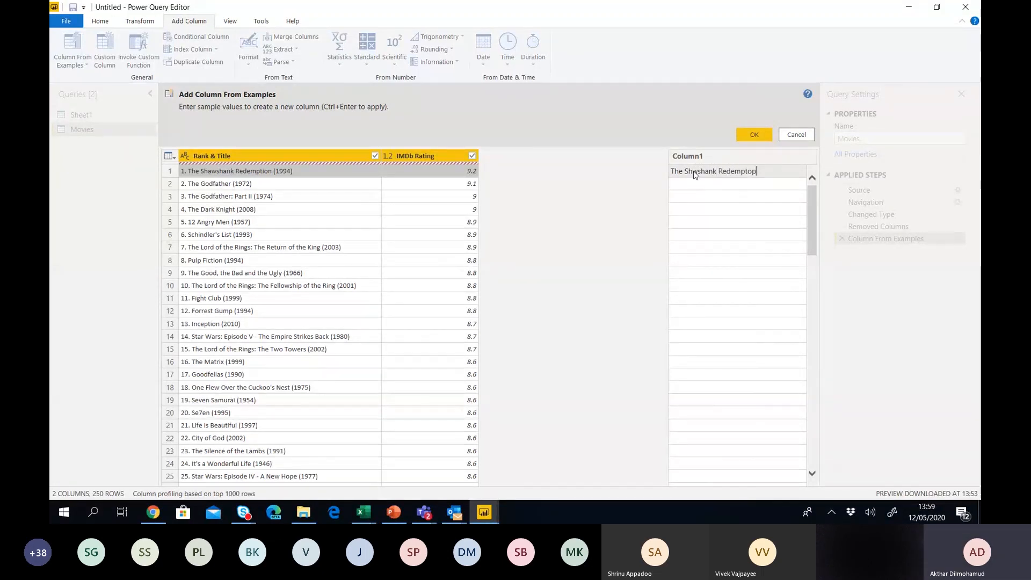
text(m)
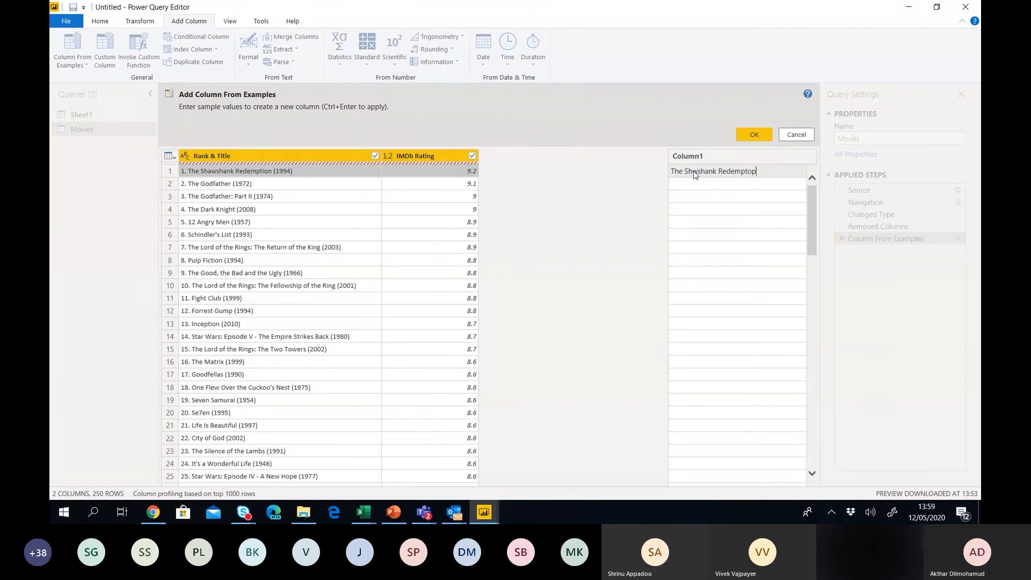
key(BackSpace)
key(BackSpace)
text(i)
key(BackSpace)
key(BackSpace)
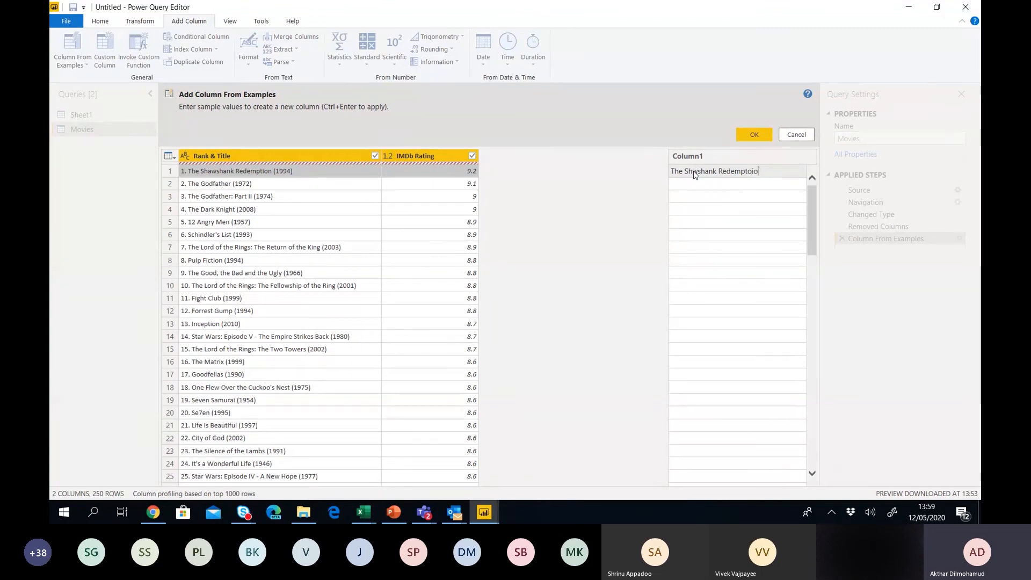
text(ion)
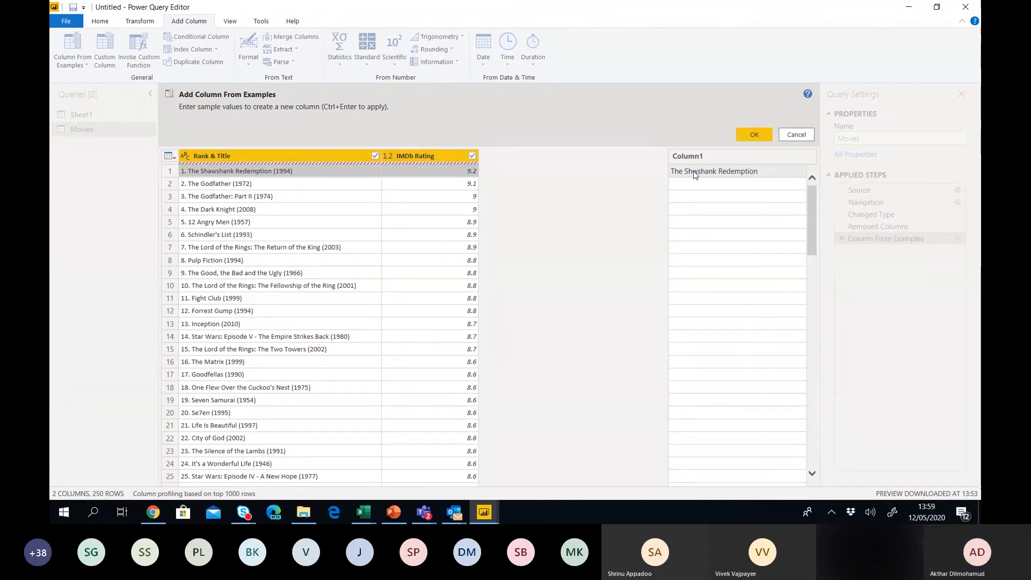
text( (199)
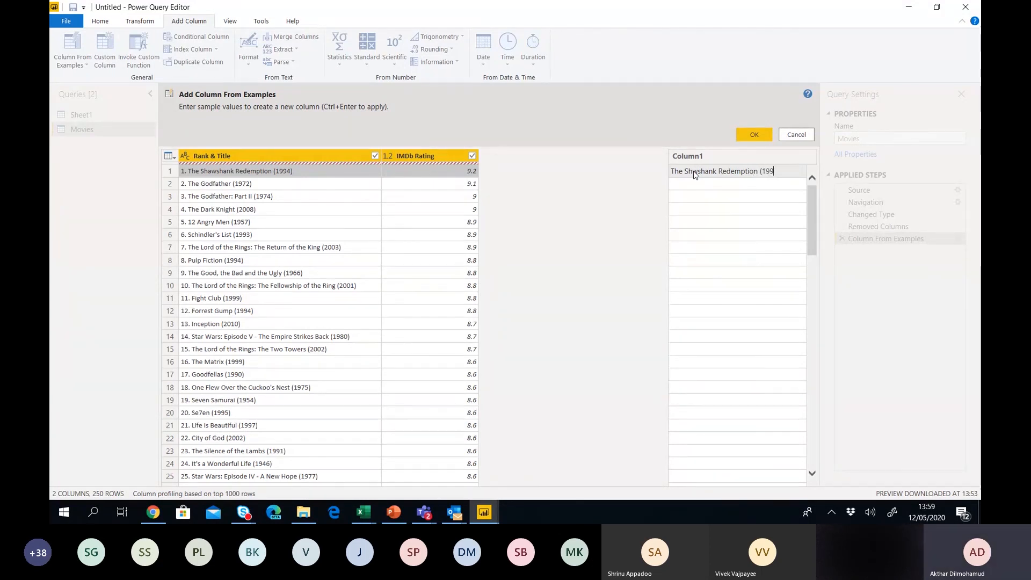
text(4_)
key(BackSpace)
text())
click(692, 171)
text(a)
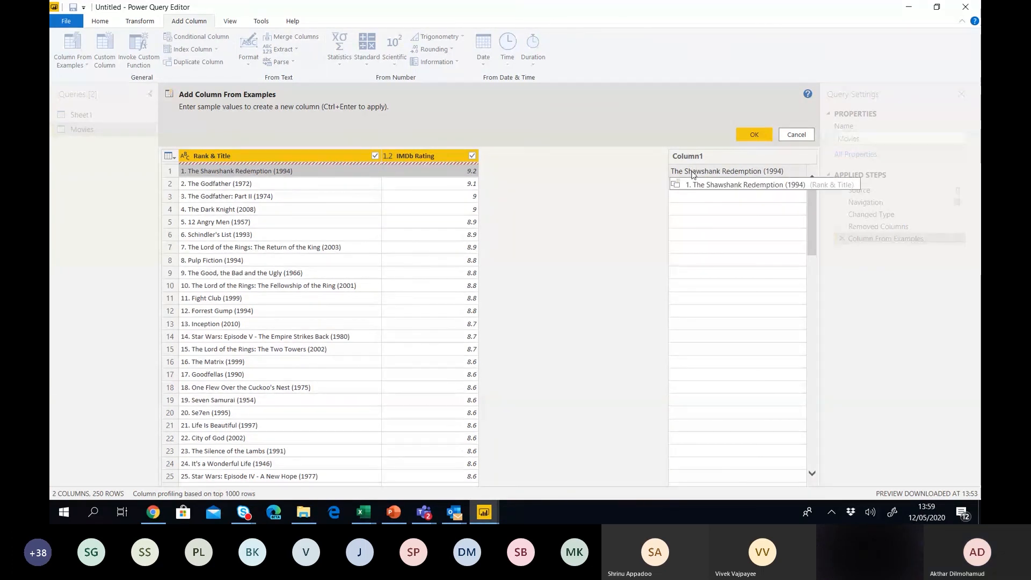
key(Return)
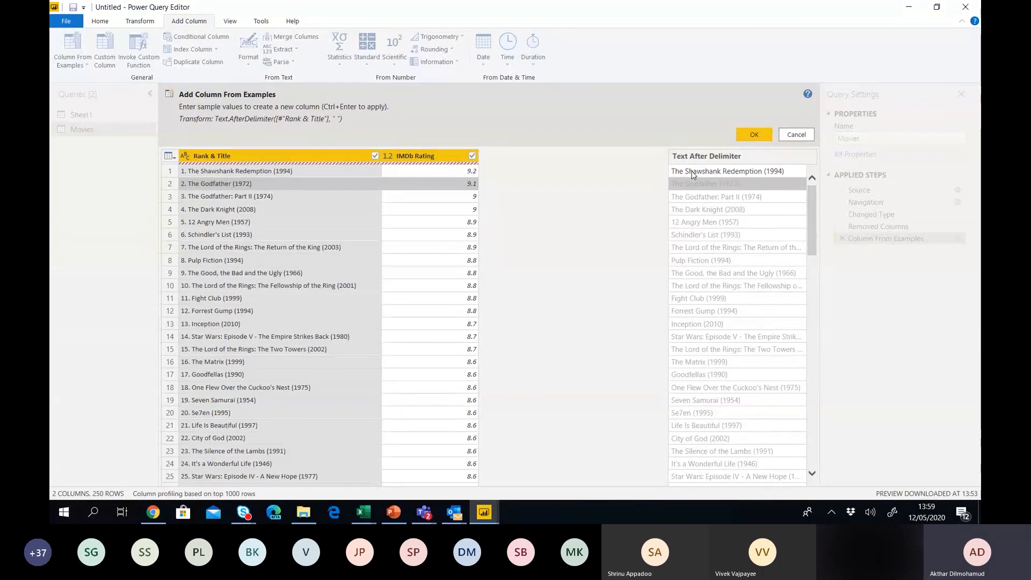
click(758, 134)
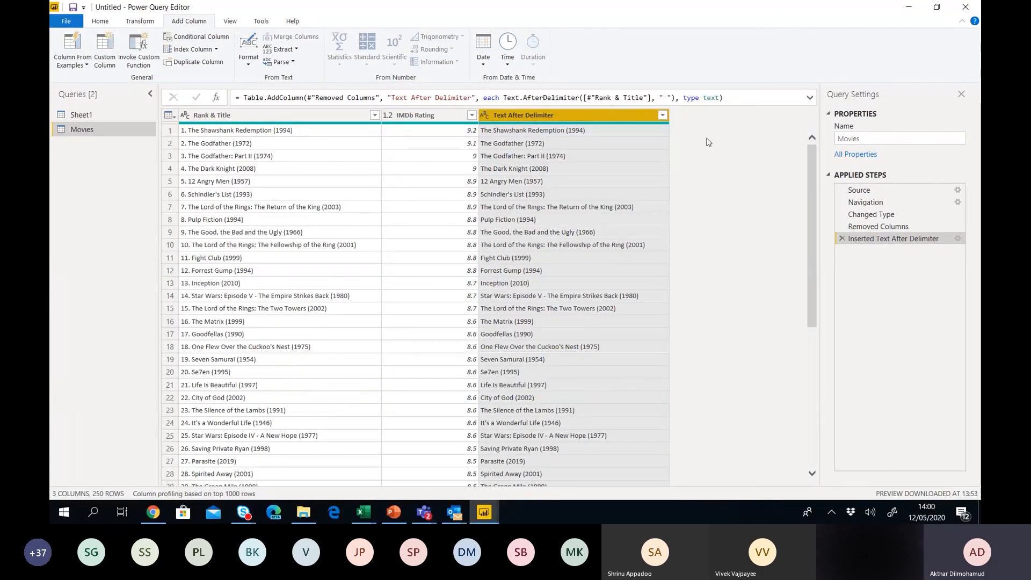
Expand the Text After Delimiter formula and view its step settings without changing them.
click(809, 98)
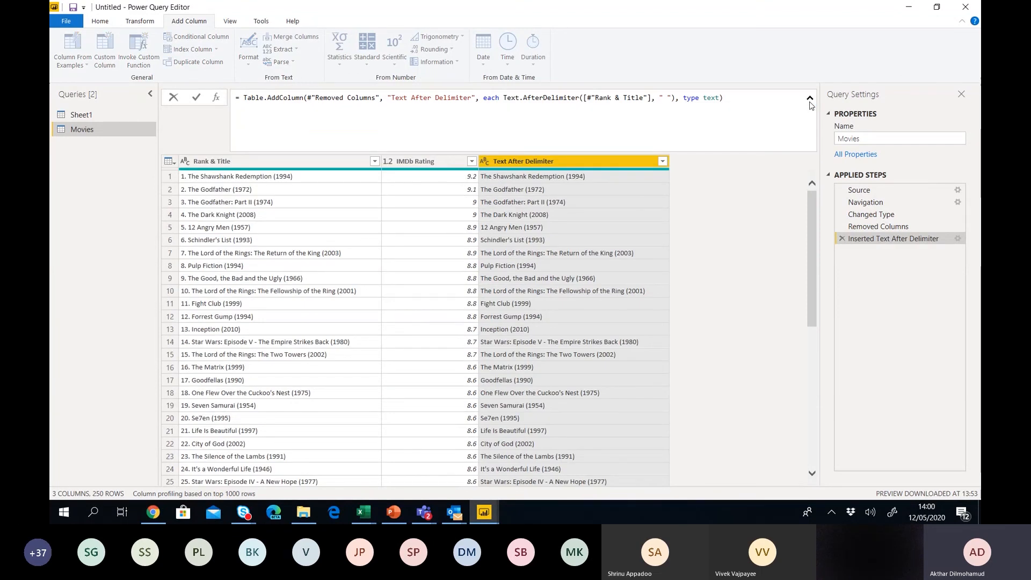
click(958, 239)
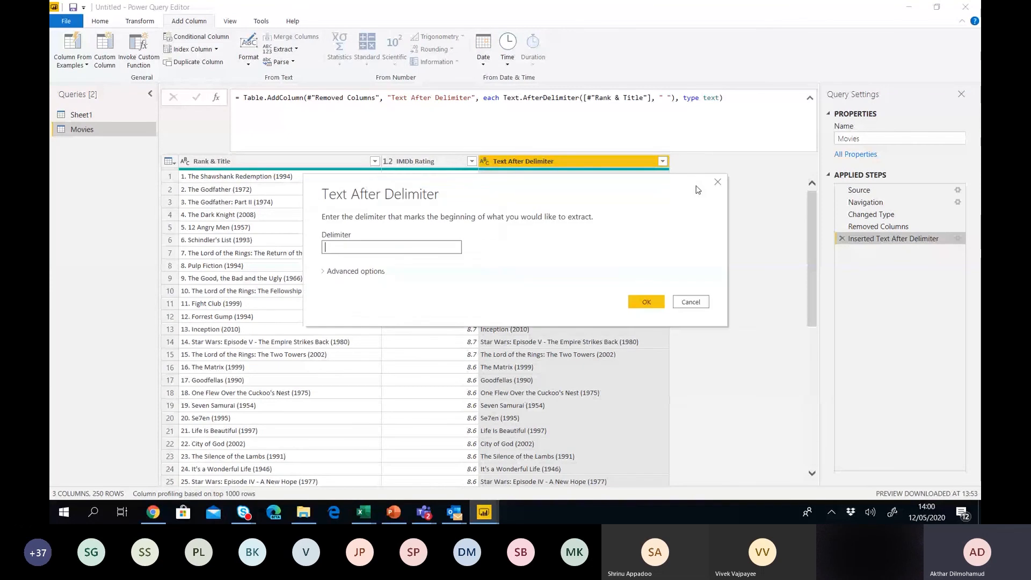
click(693, 306)
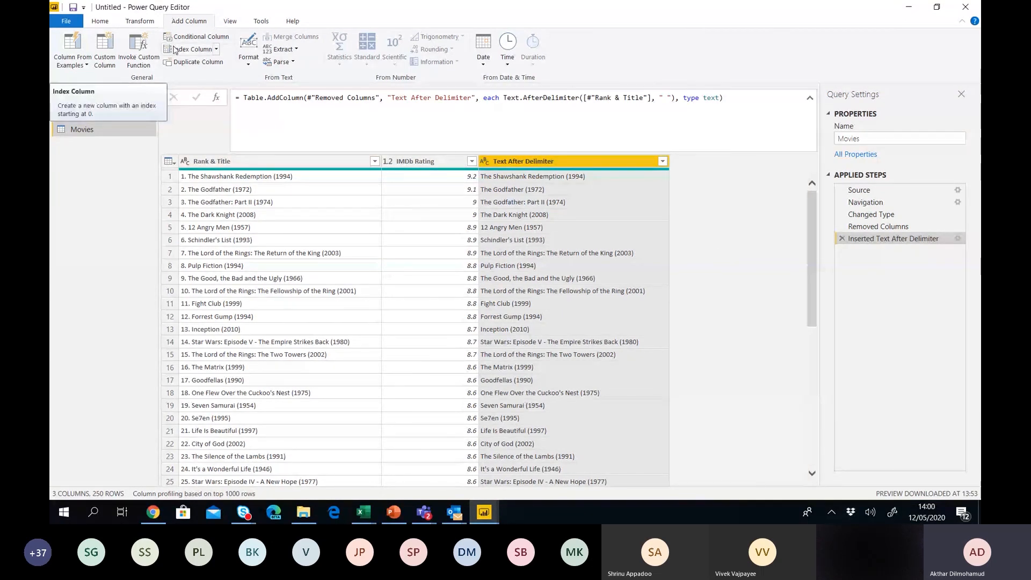
Close & Apply the query edits so Movies loads into the report with three fields.
click(142, 22)
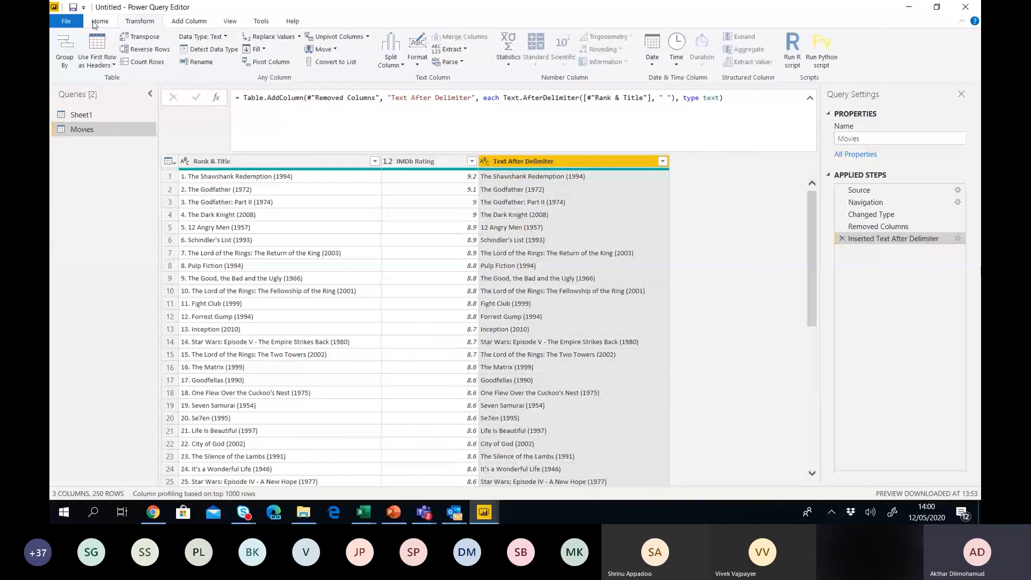
click(96, 22)
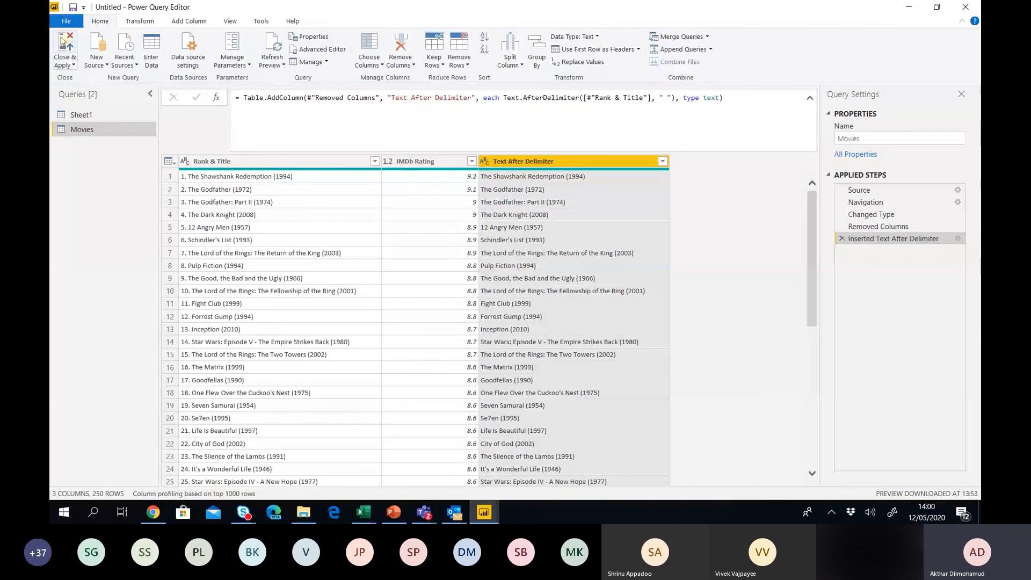
click(63, 41)
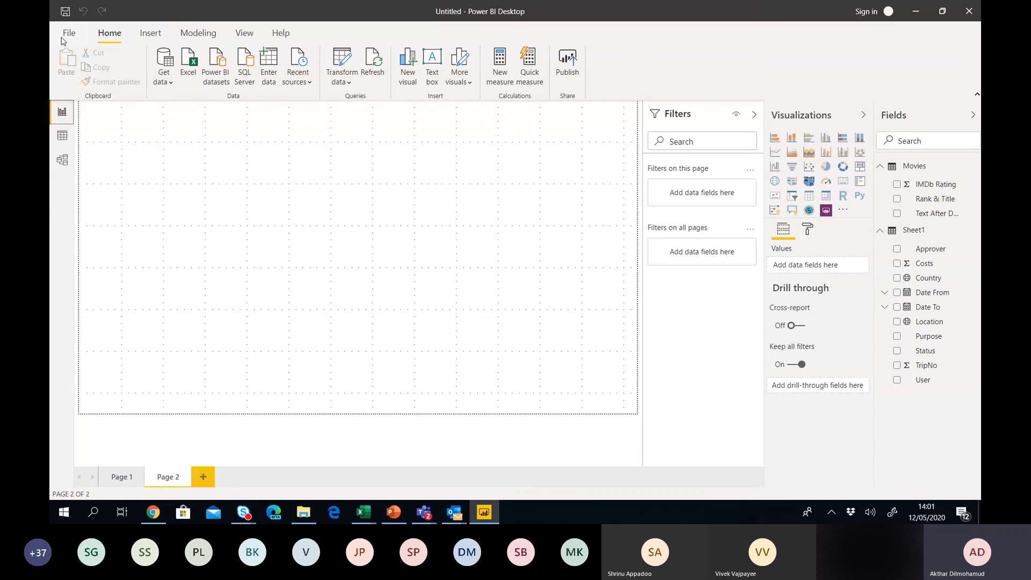
Preview the Movies and Sheet1 tables in Data view, then return to the report canvas.
click(73, 139)
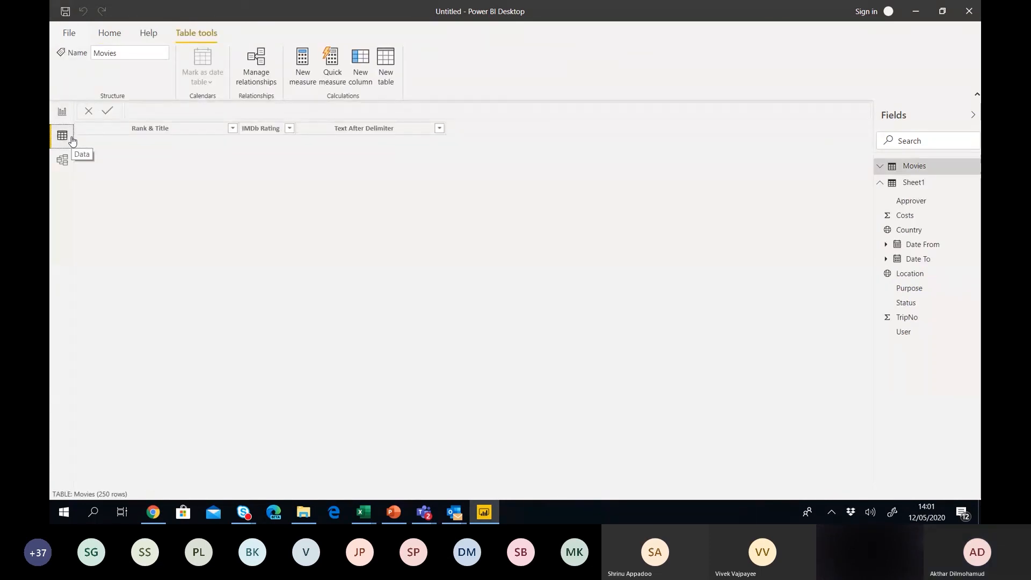
click(900, 167)
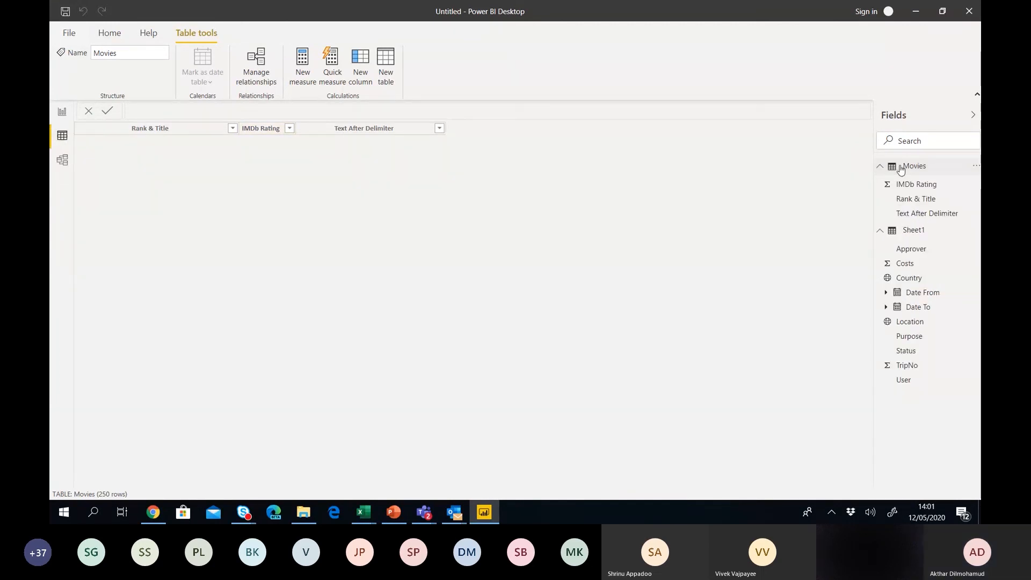
click(901, 167)
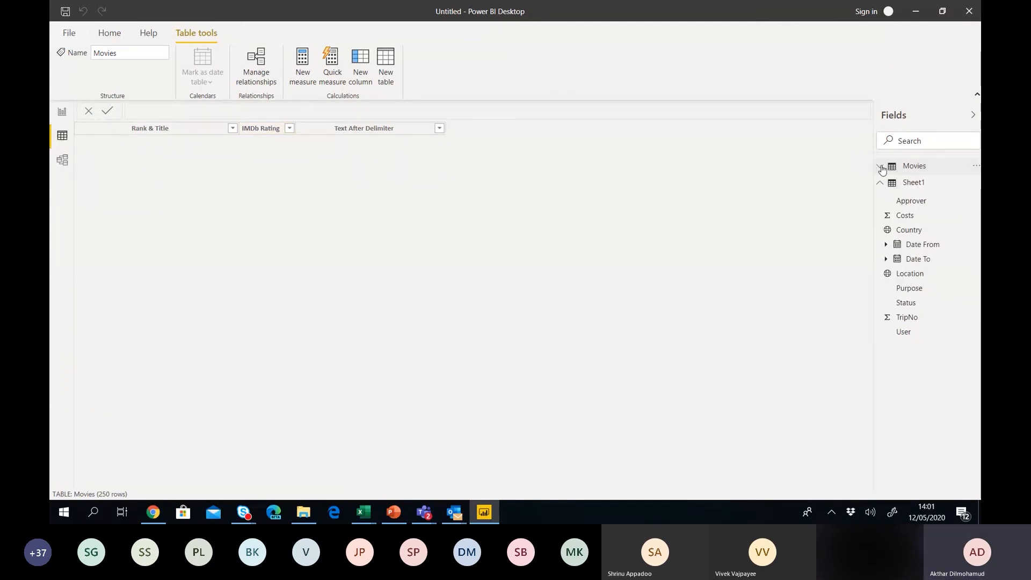
click(904, 184)
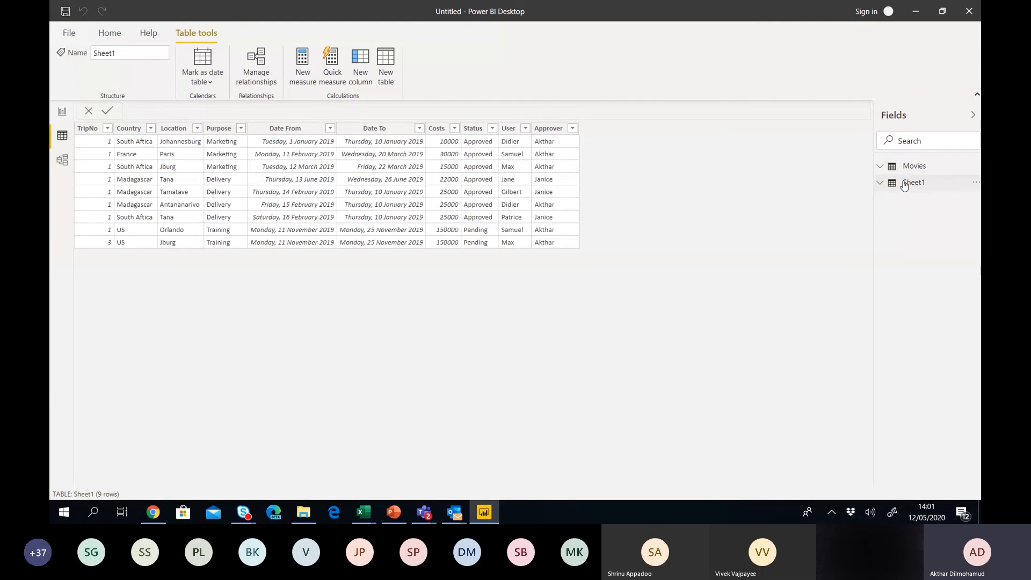
click(895, 167)
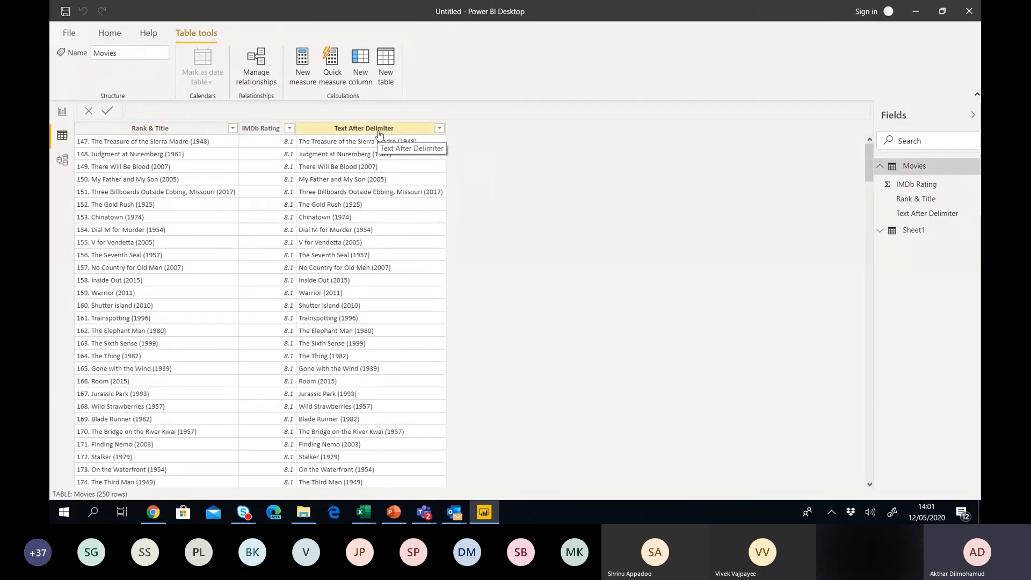
click(61, 114)
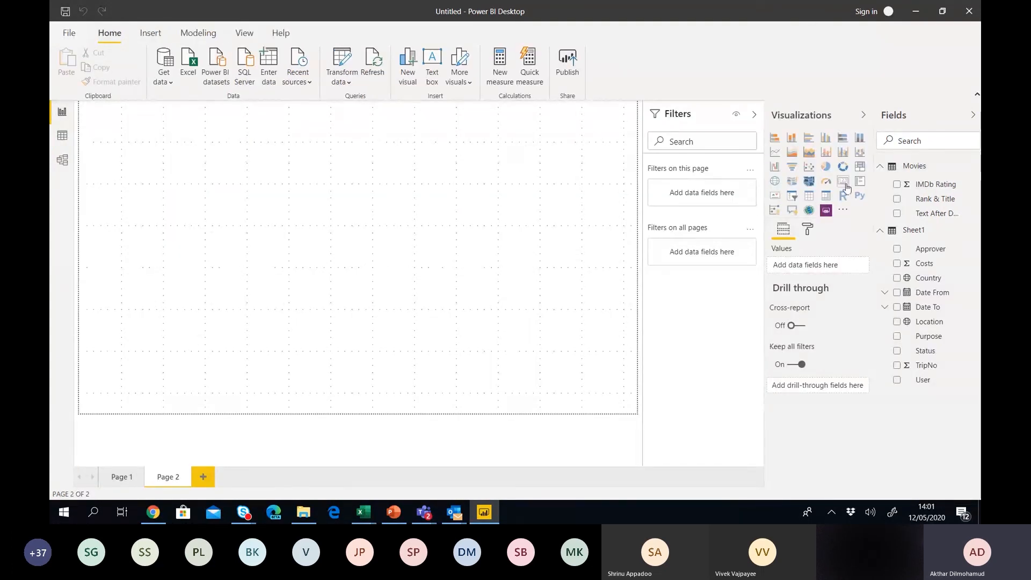
Add an enlarged table visual of IMDb Rating and Text After Delimiter titles to Page 2.
click(810, 201)
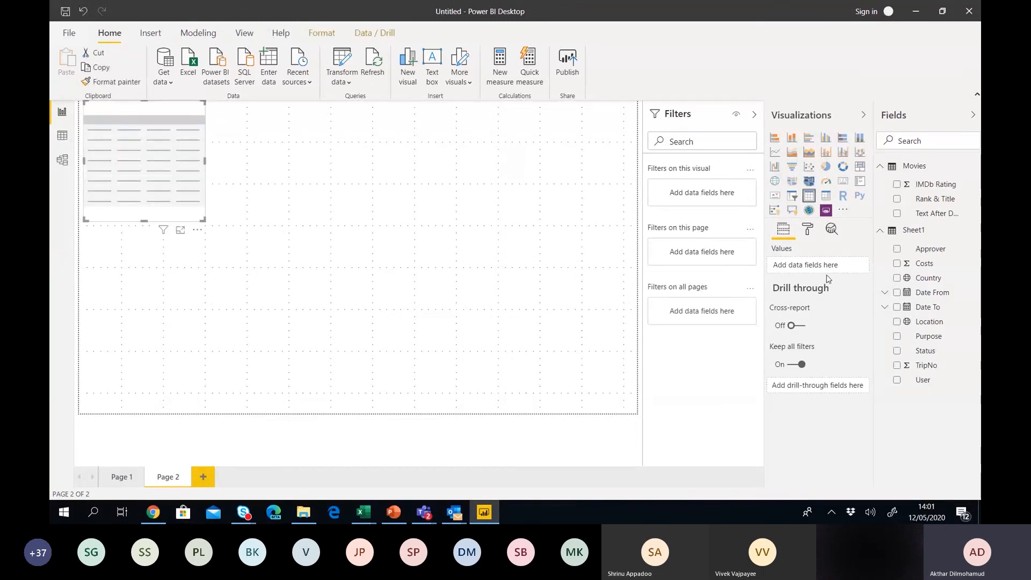
click(898, 185)
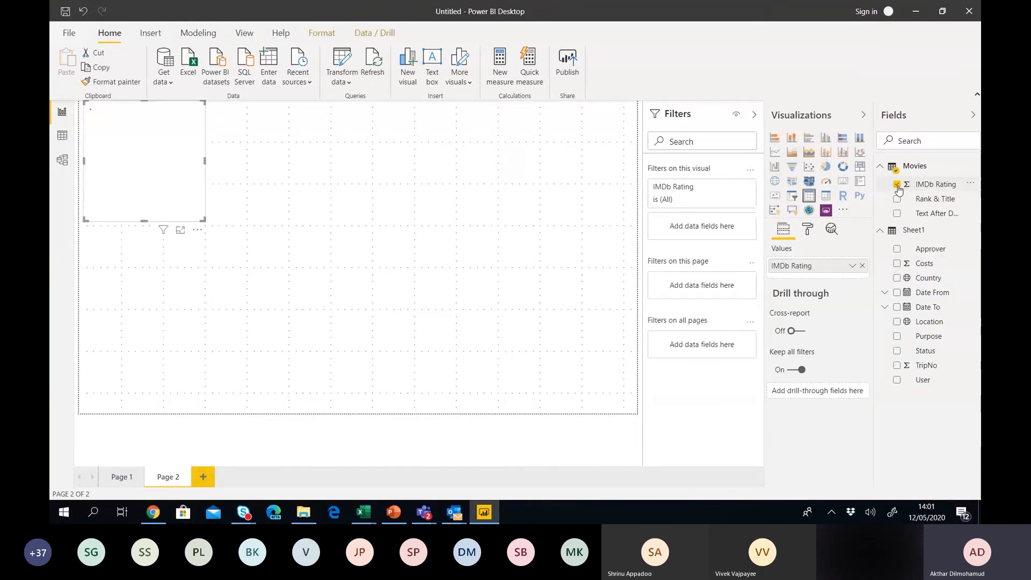
click(896, 213)
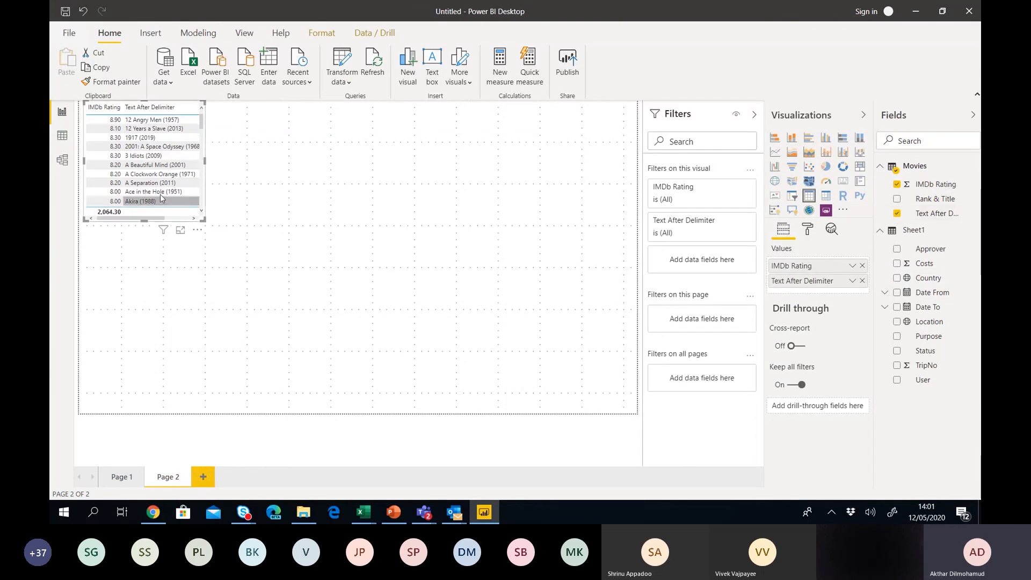
drag(203, 213, 440, 256)
click(440, 255)
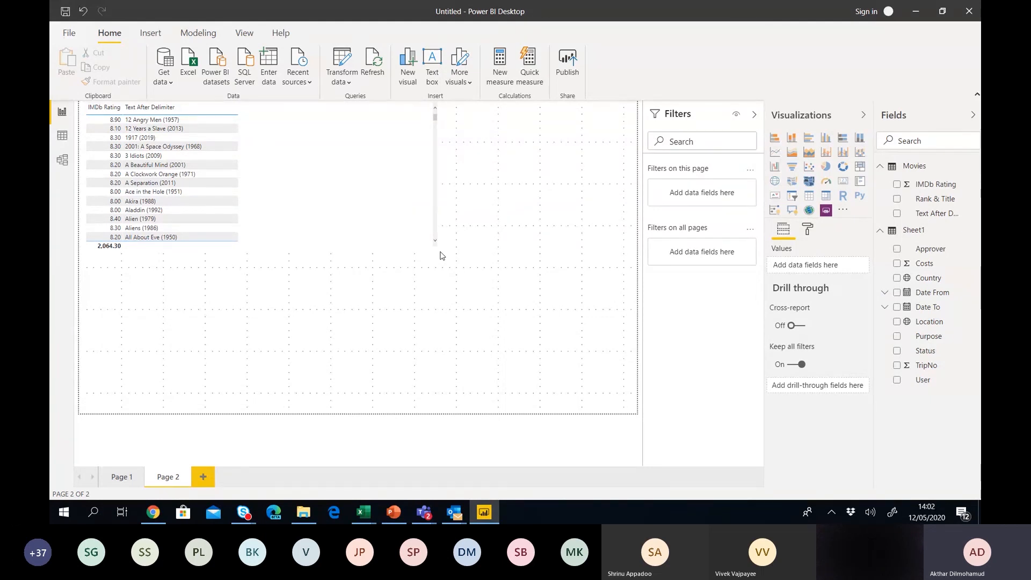
click(166, 85)
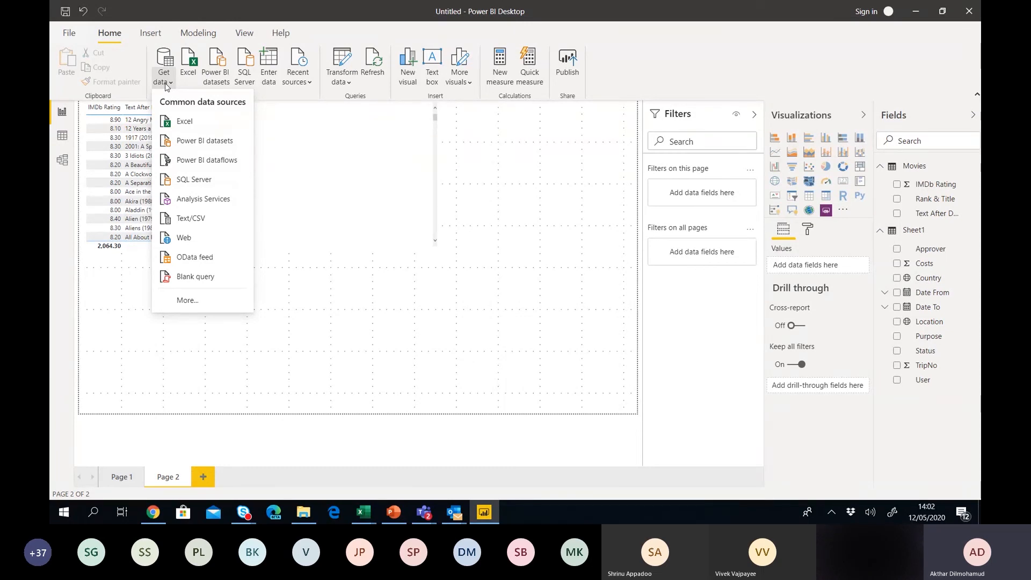
click(188, 300)
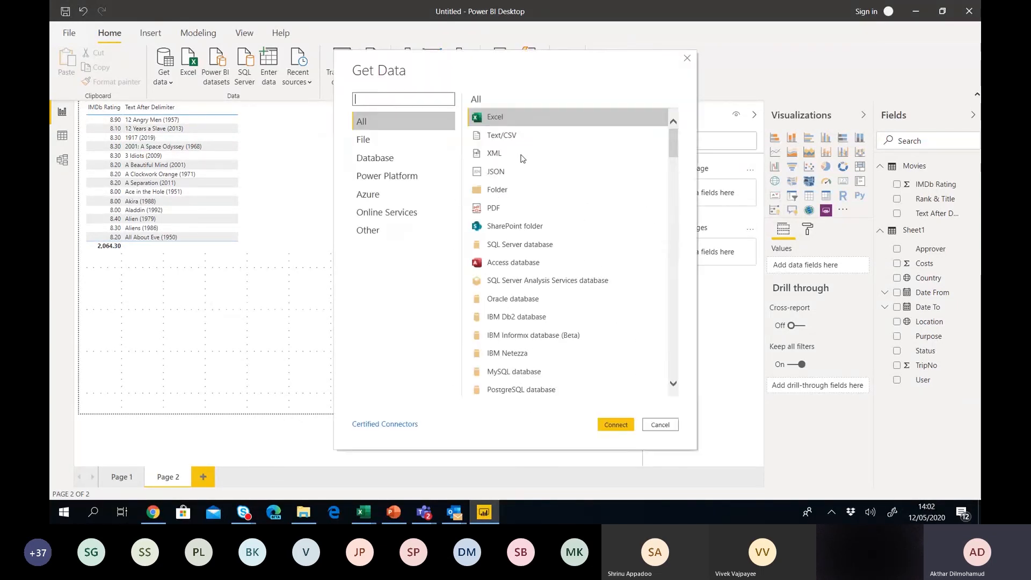
text(face)
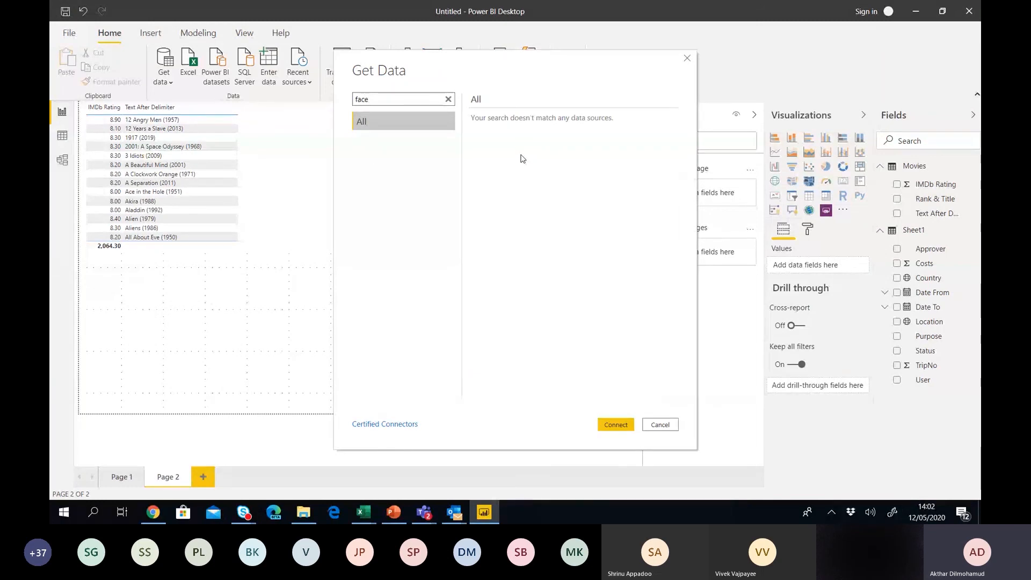
key(BackSpace)
key(BackSpace)
key(BackSpace)
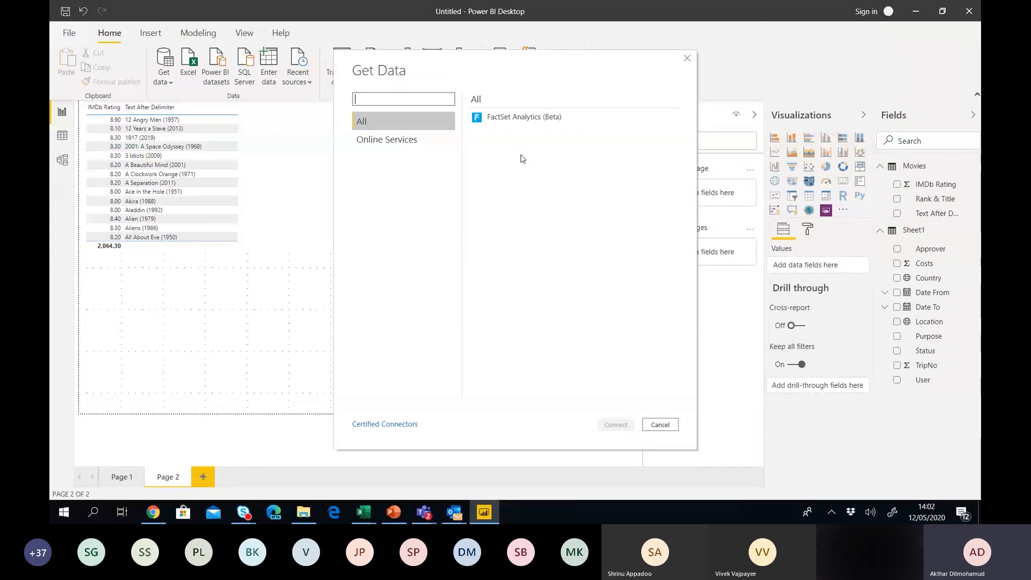
click(375, 142)
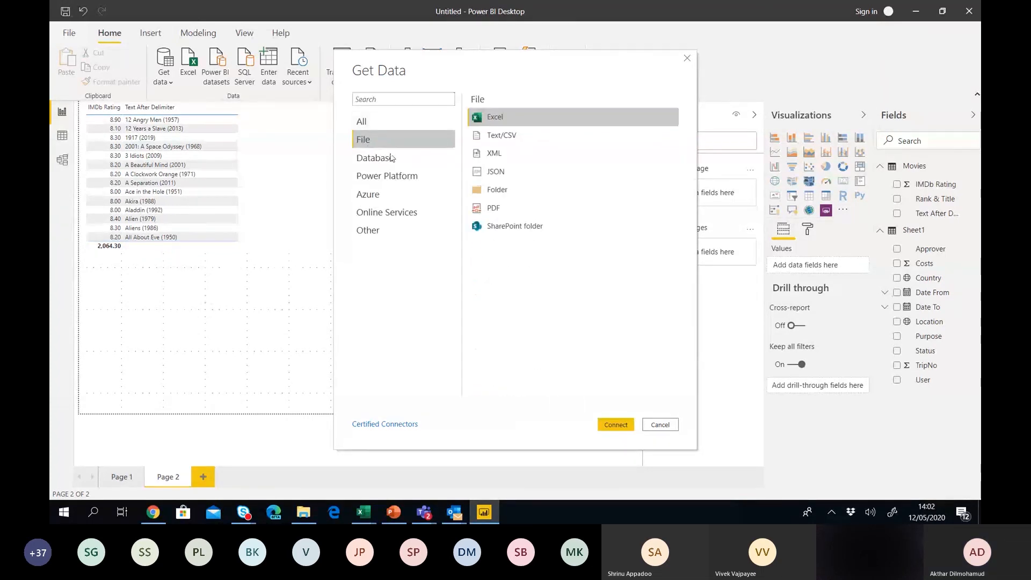
click(392, 212)
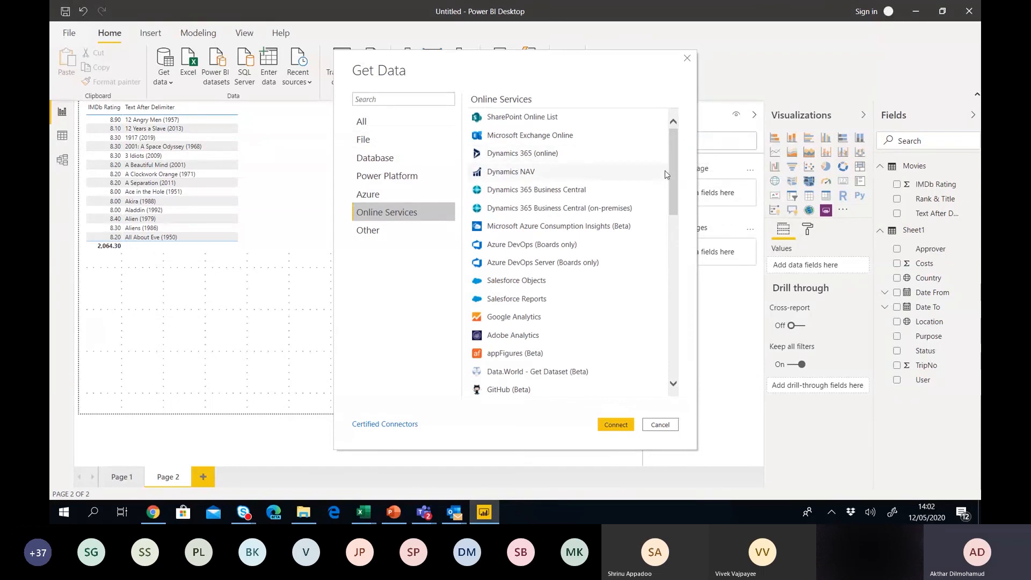
mouse_move(675, 175)
mouse_down()
mouse_move(676, 334)
mouse_move(690, 161)
mouse_up()
click(371, 99)
text(face)
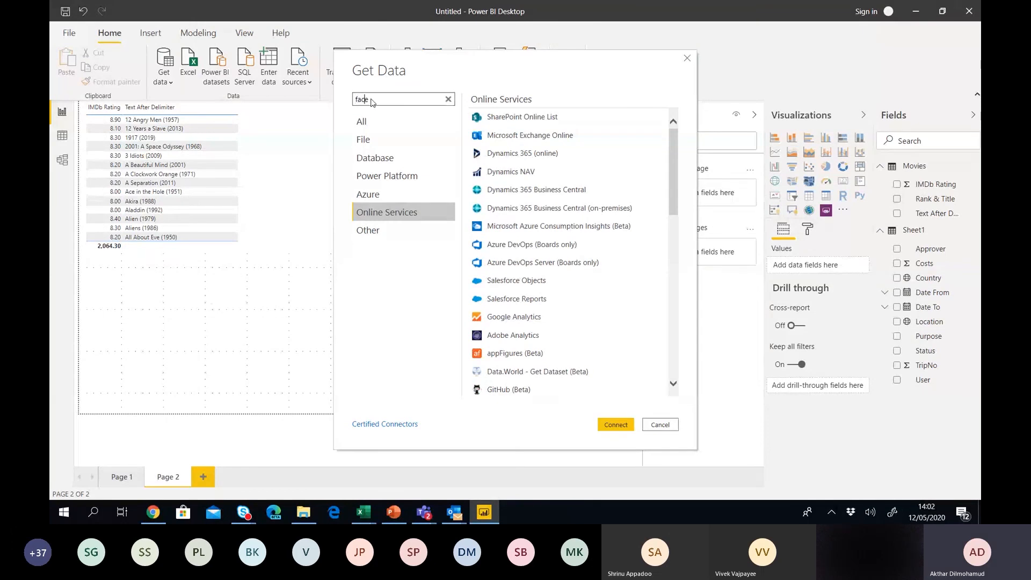
text(book)
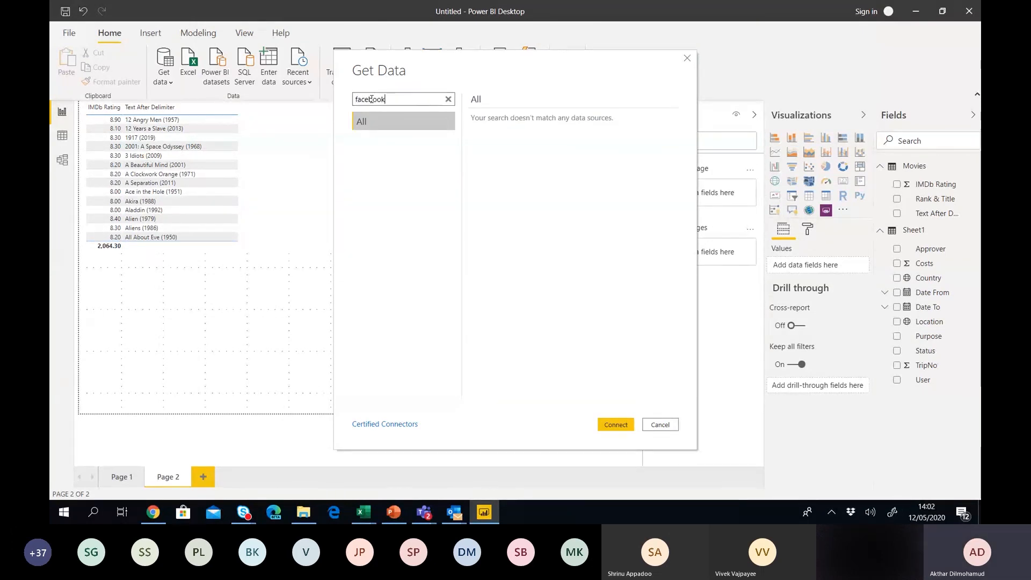
key(BackSpace)
key(BackSpace)
key(BackSpace)
key(BackSpace)
key(BackSpace)
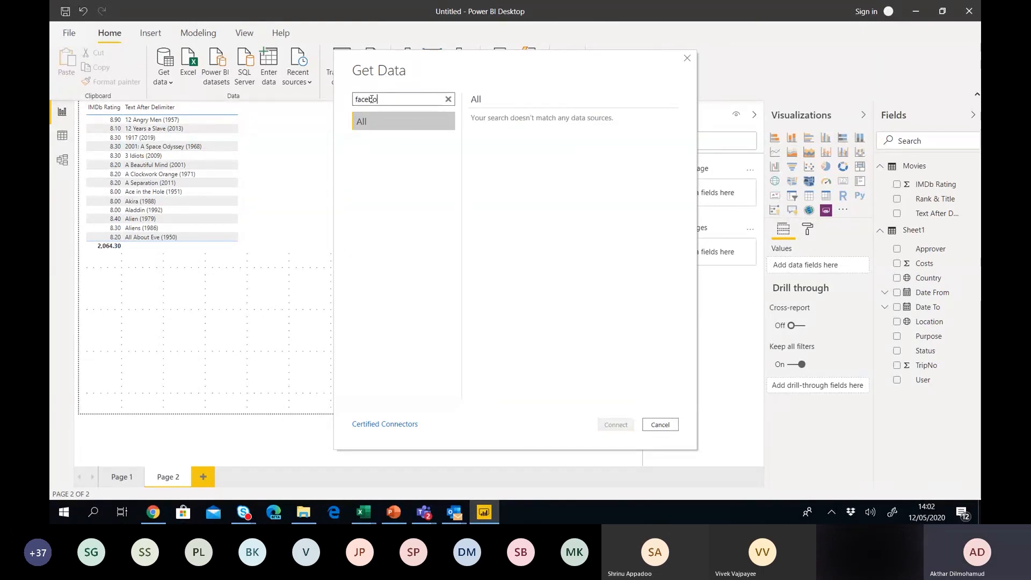
key(BackSpace)
key(BackSpace)
key(BackSpace)
click(363, 123)
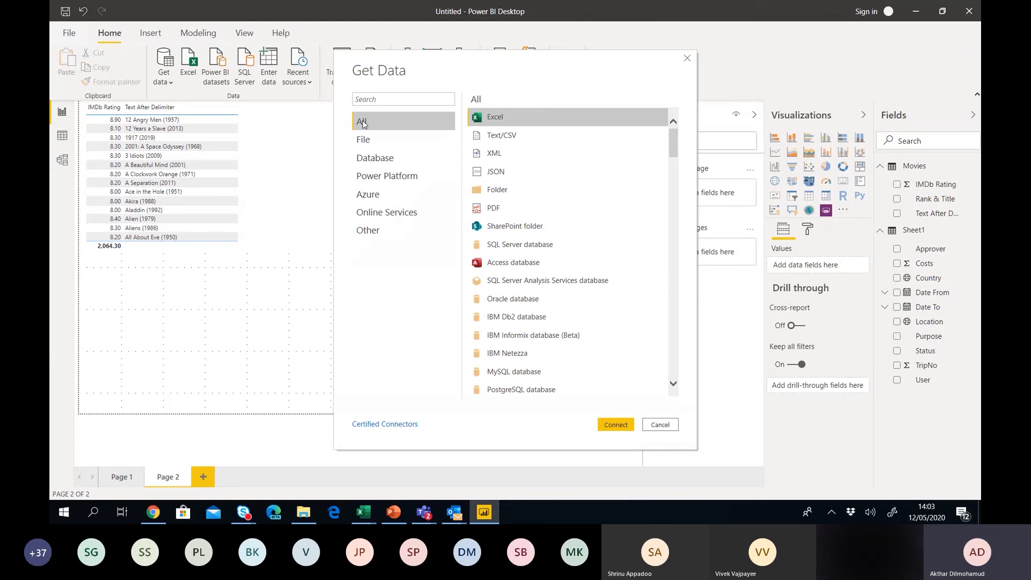
drag(674, 153, 662, 385)
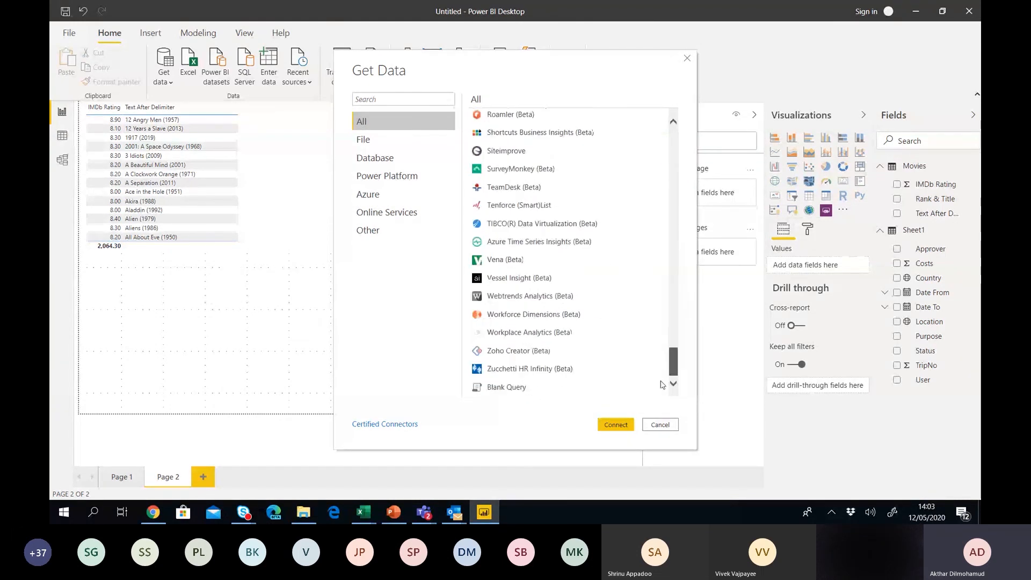
scroll(661, 384, up, 2)
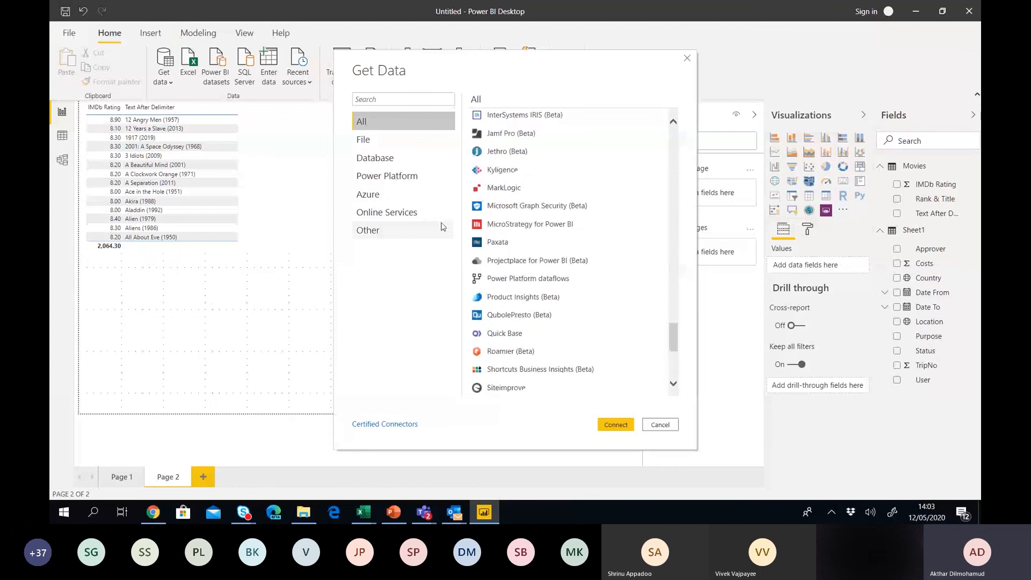
click(406, 231)
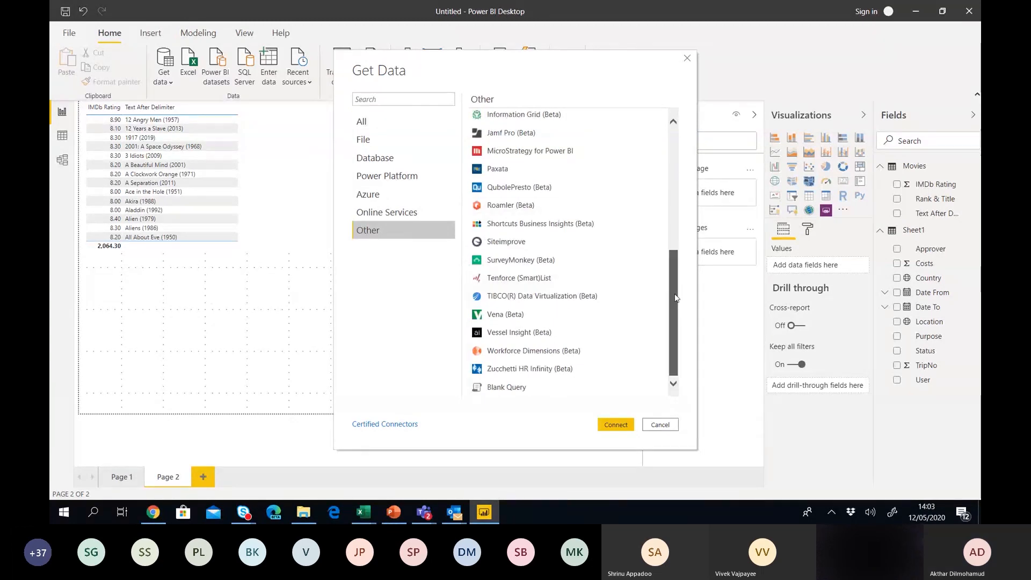
drag(675, 297, 685, 109)
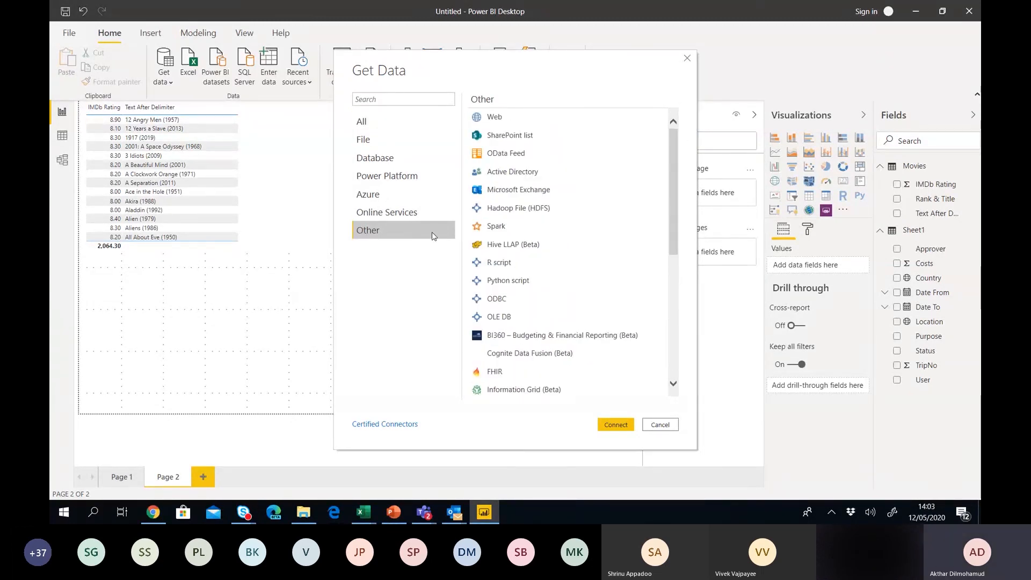
click(415, 218)
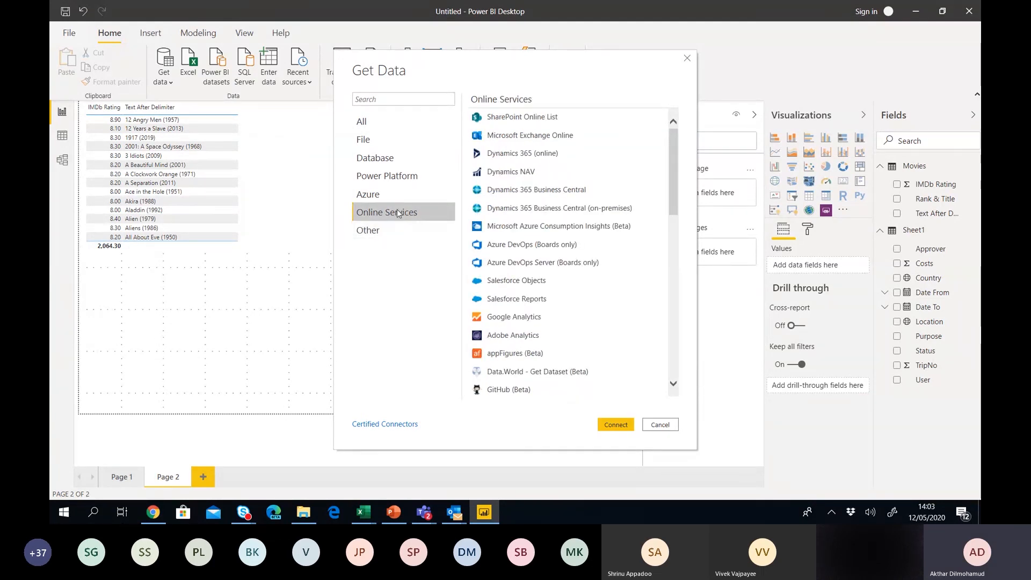
click(671, 424)
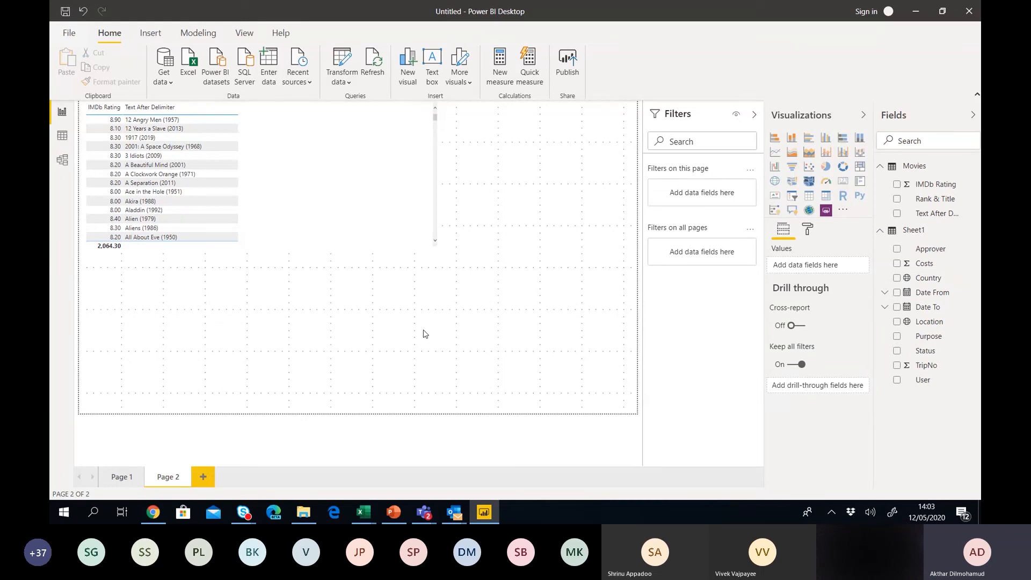
Switch to report Page 1 with the 37K Costs card, slicer, map and country chart.
click(116, 483)
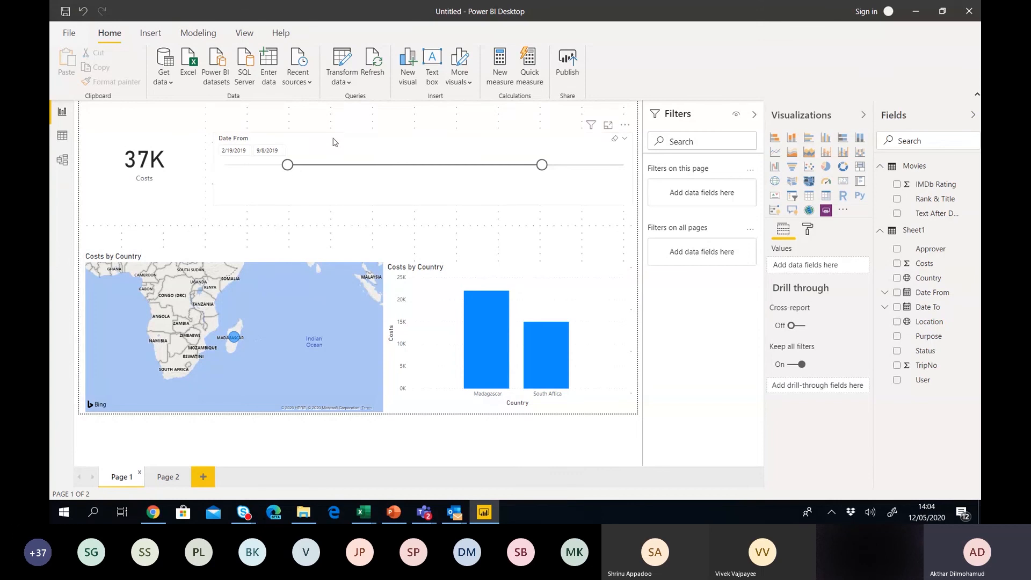
Stretch the Date From slicer from 1/1/2019 to 11/11/2019 so the Costs card reads 452K.
drag(267, 171, 221, 171)
click(543, 170)
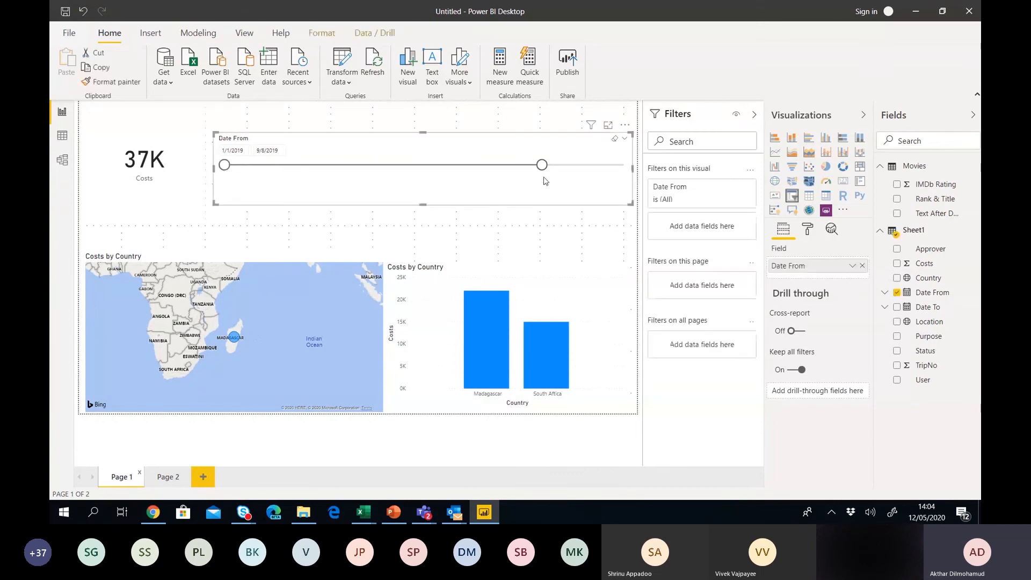
drag(543, 170, 642, 163)
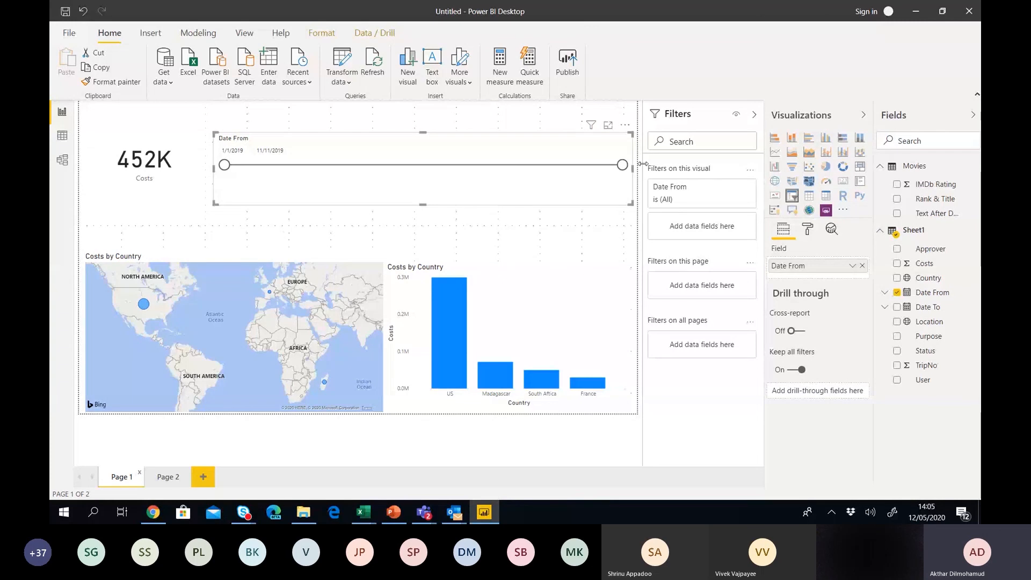
click(565, 225)
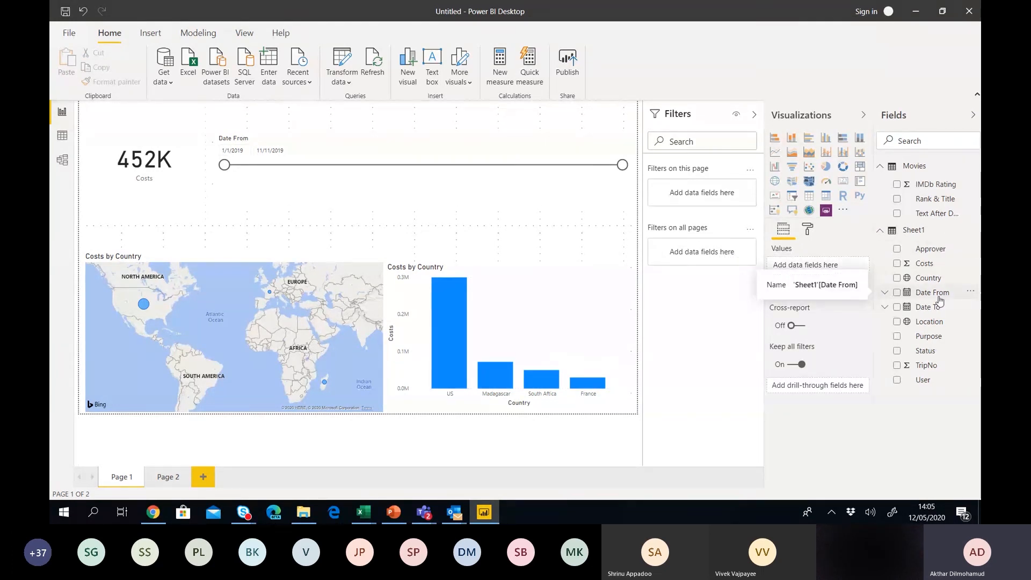
Add Date From as a relative-date page filter, 'is in the last 3 days'.
drag(939, 301, 724, 203)
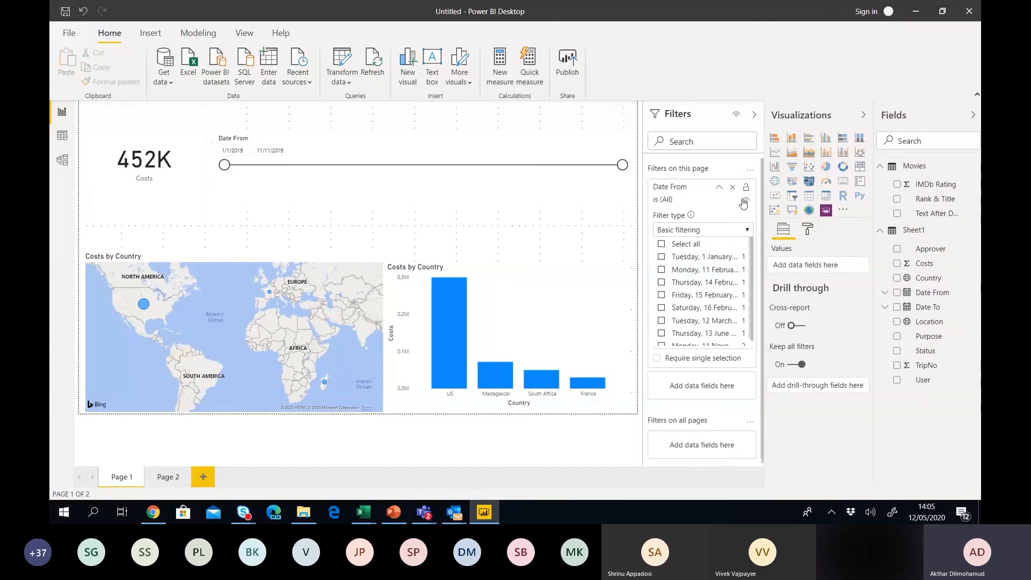
click(748, 231)
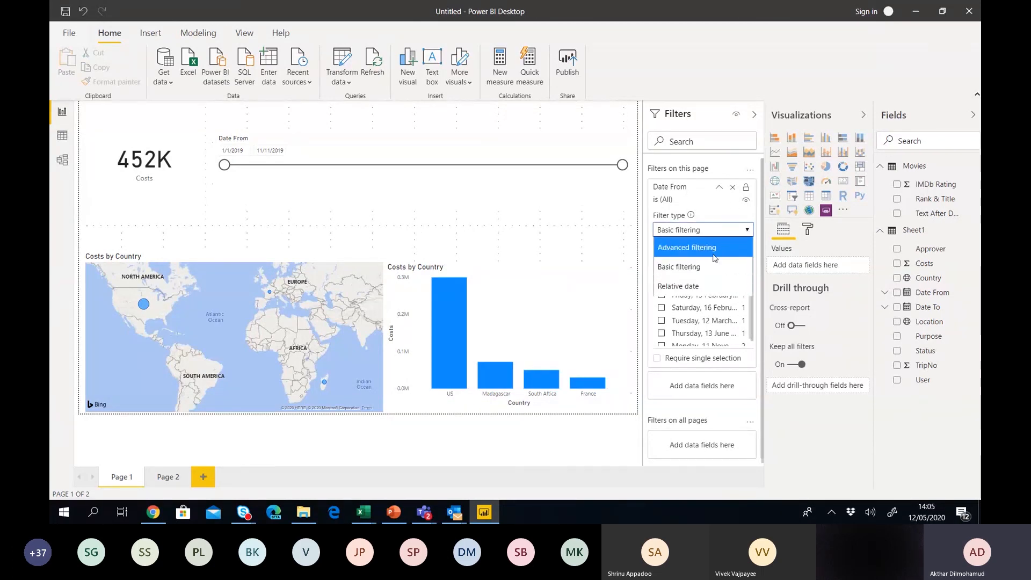
click(689, 286)
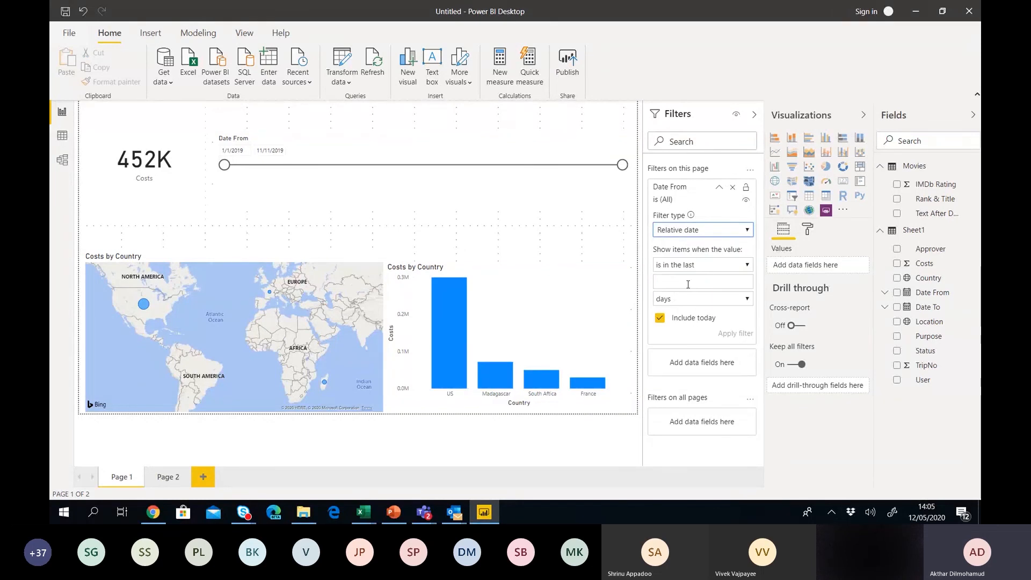
click(735, 265)
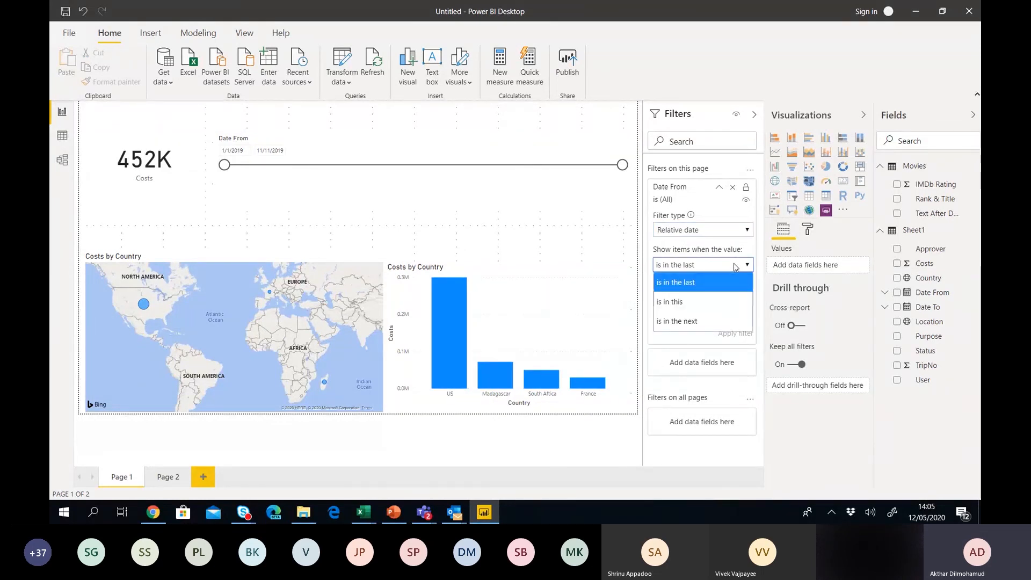
click(693, 289)
click(688, 282)
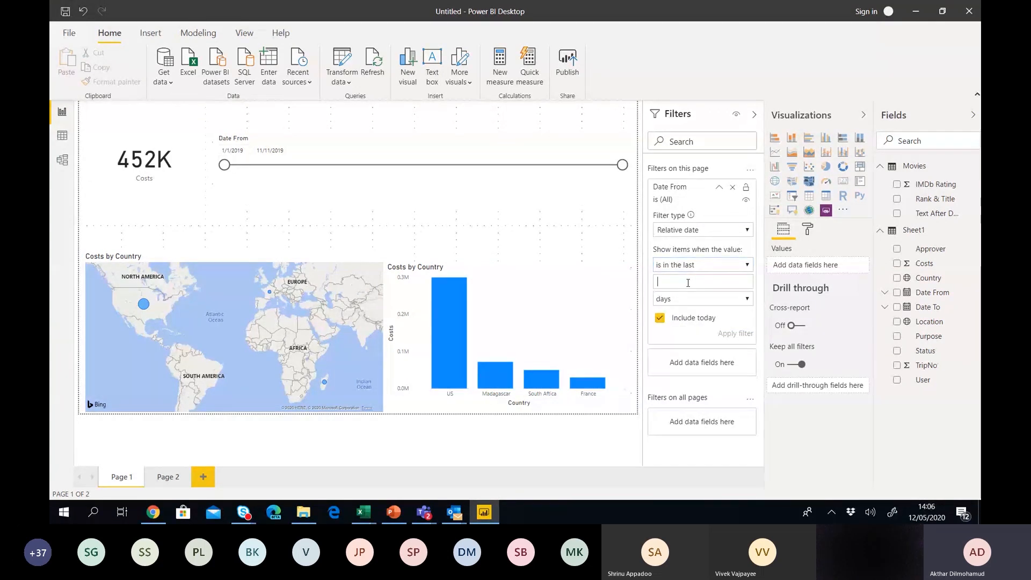
text(3)
click(743, 335)
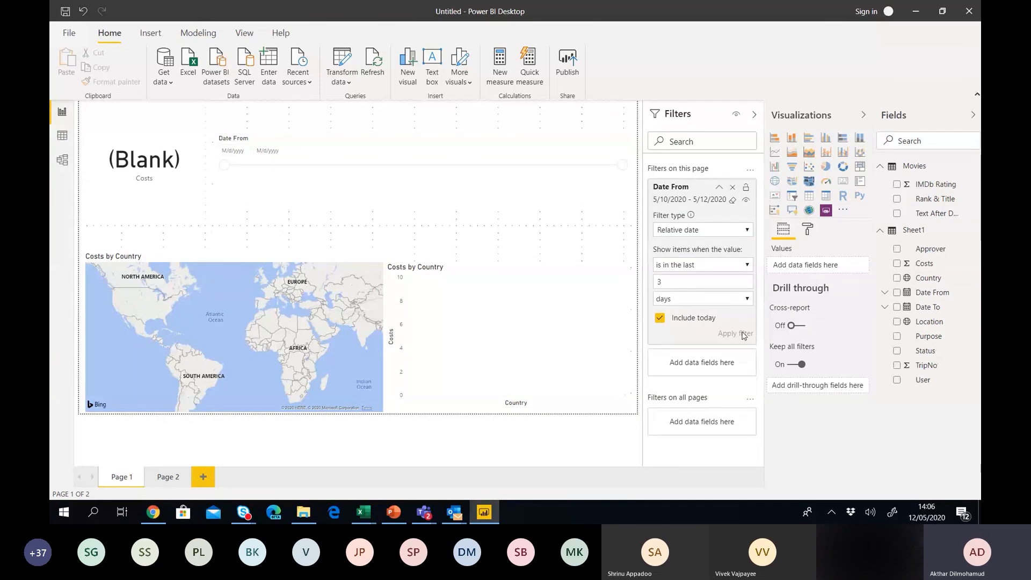
Try the 'is in the next 3 days' and 'is in this year' filter conditions.
click(698, 264)
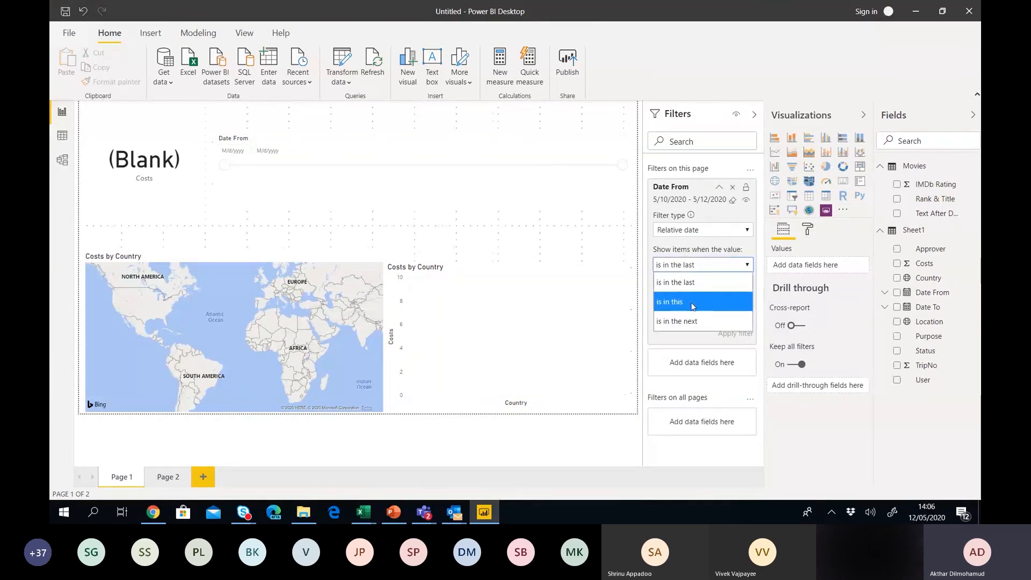
click(690, 317)
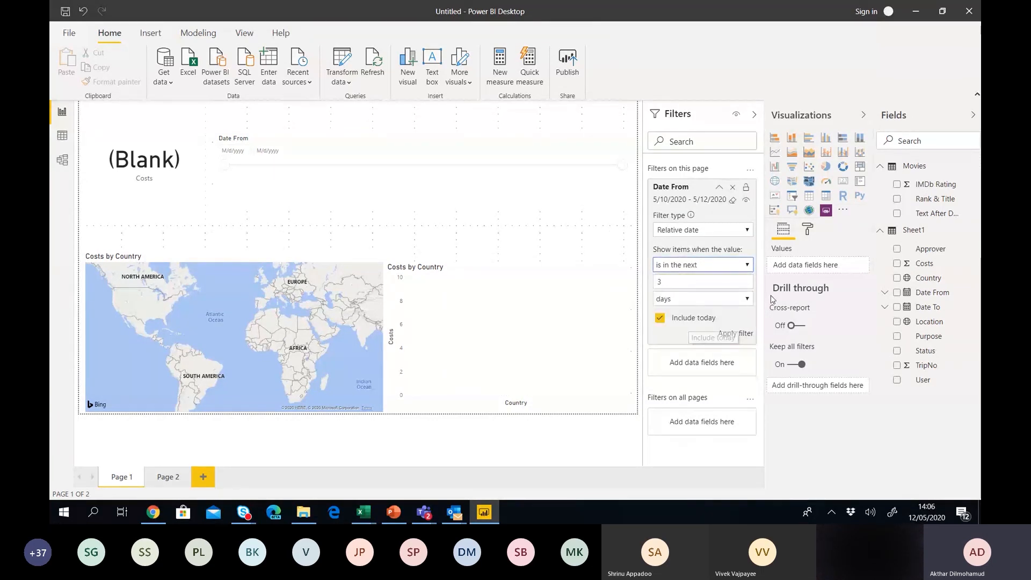
click(742, 334)
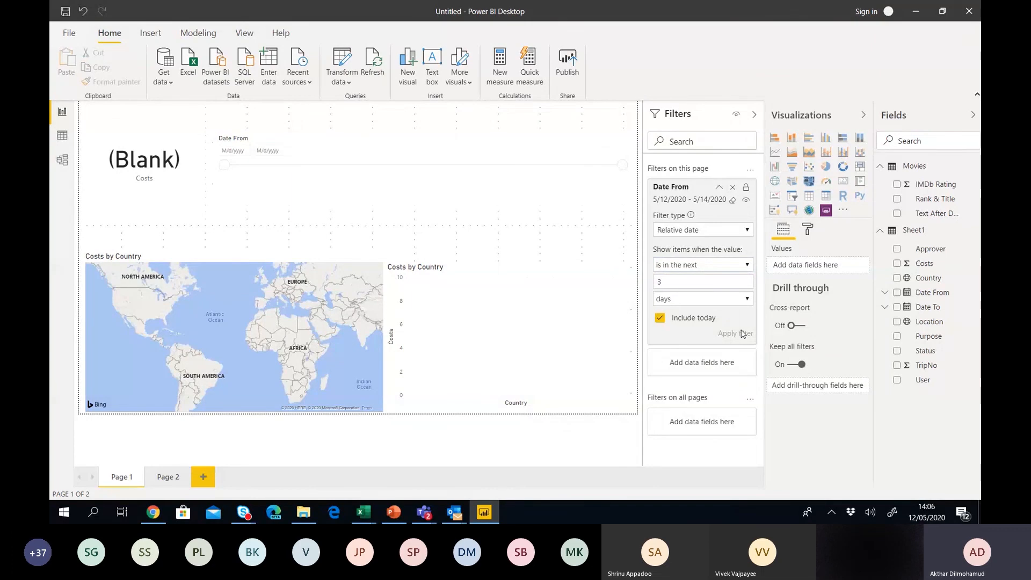
click(700, 265)
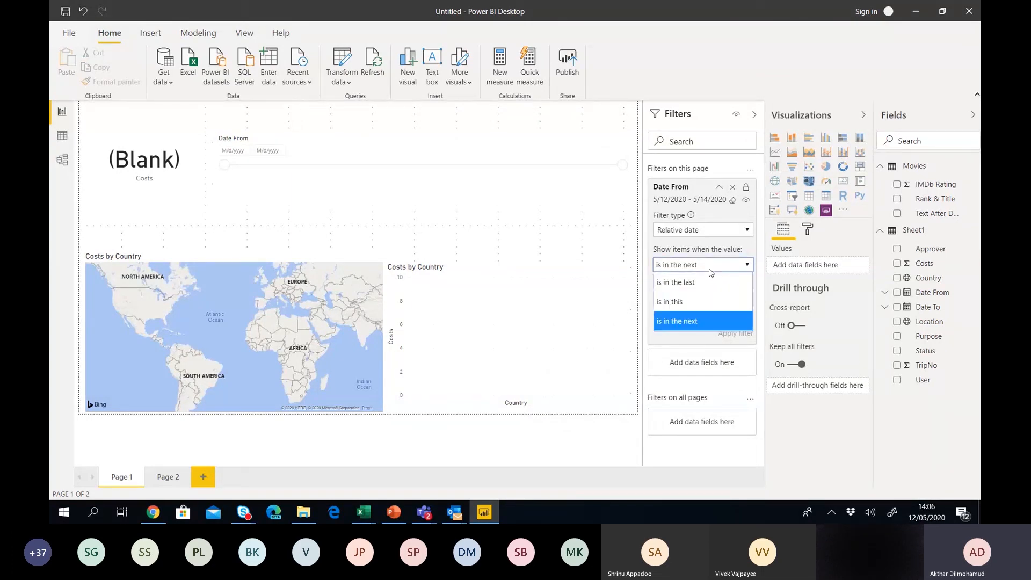
click(688, 299)
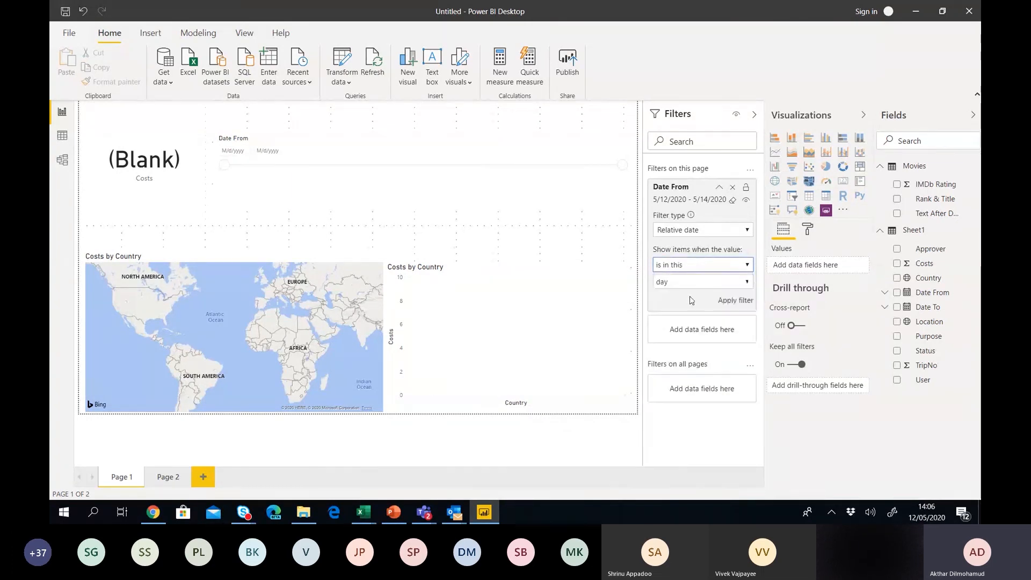
click(694, 282)
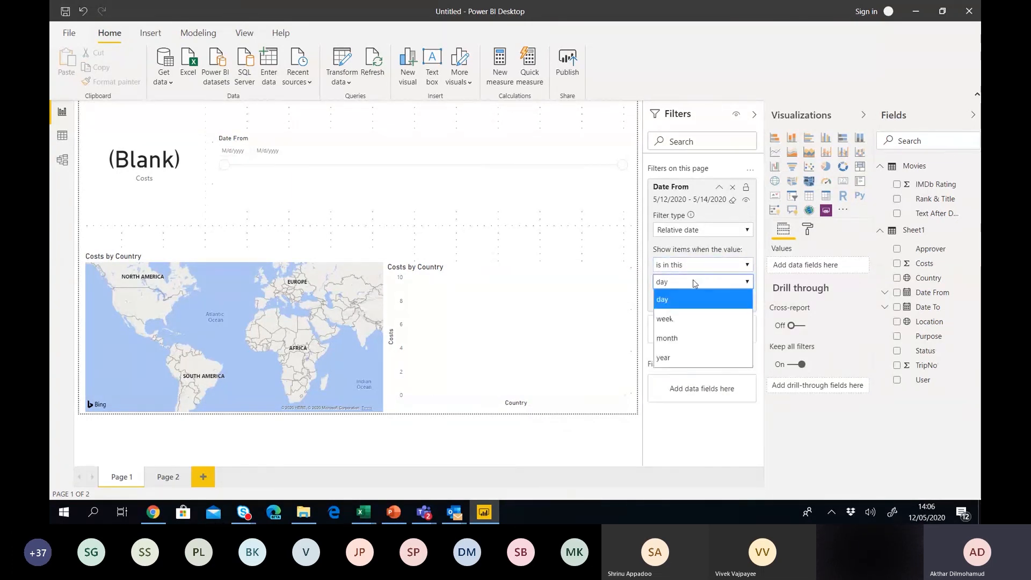
click(672, 353)
click(735, 302)
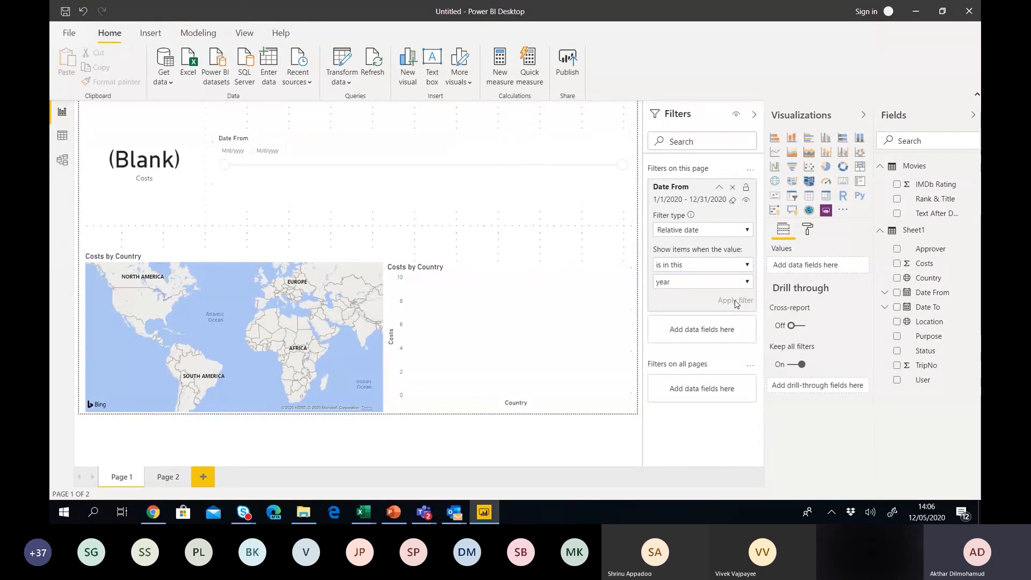
Set the Date From filter to 'is in the last 2 years' and apply it.
click(721, 270)
click(676, 282)
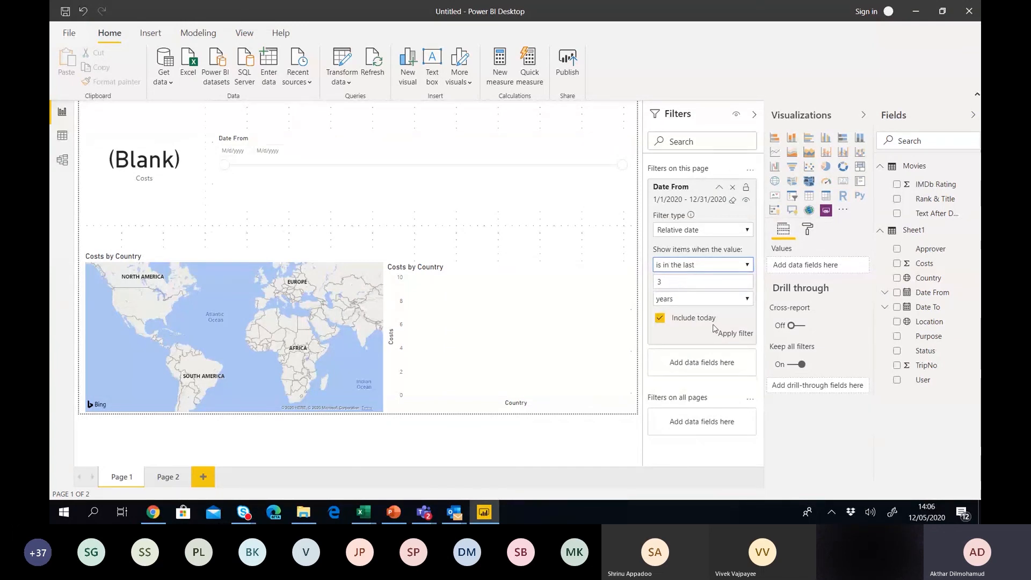
click(741, 335)
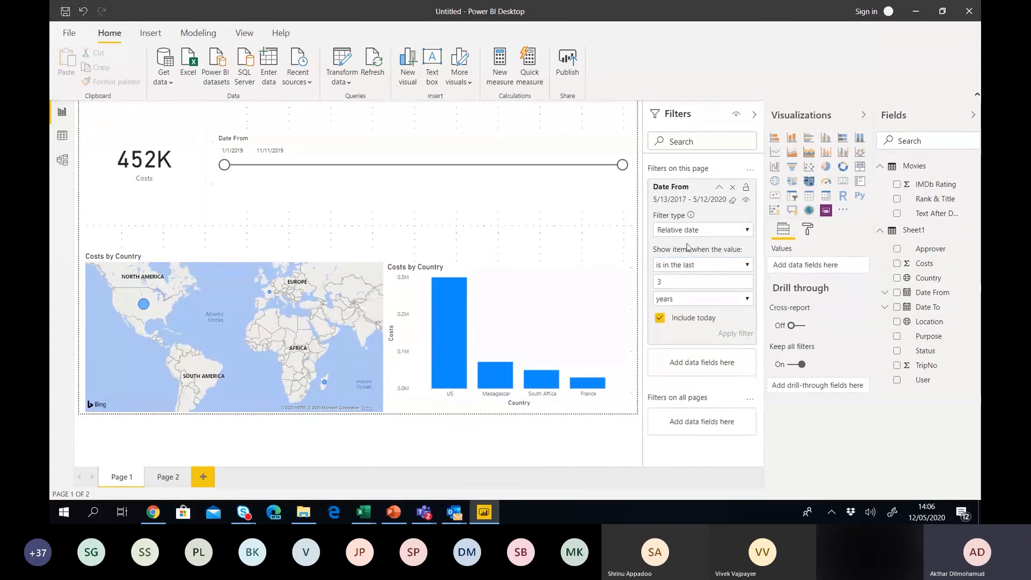
drag(666, 282, 634, 285)
text(2)
click(743, 335)
Remove the Date From page filter and delete the Date From range slider.
click(549, 189)
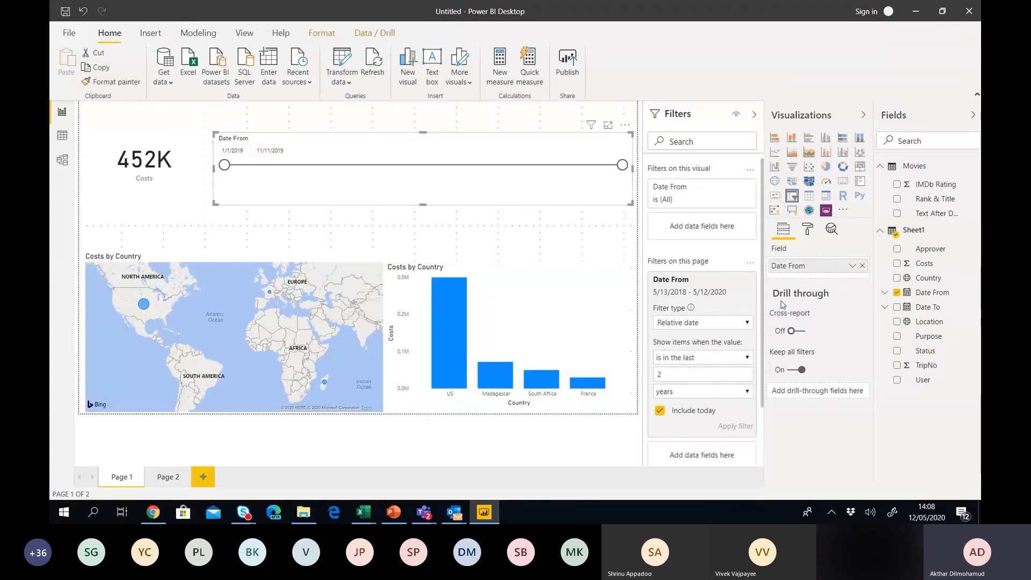
click(733, 279)
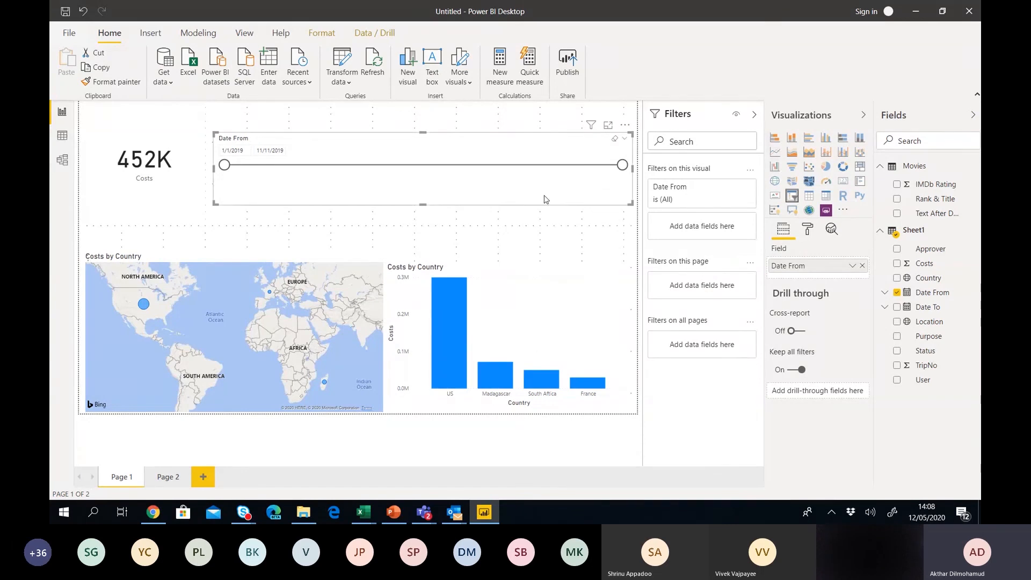
key(Delete)
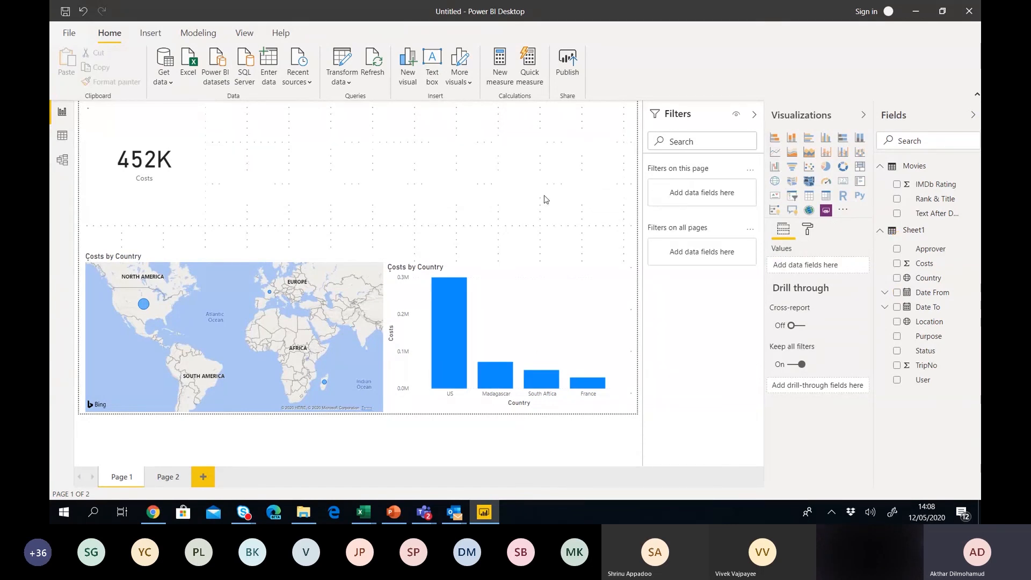
Insert a narrow slicer with Date From shown as its Year date hierarchy.
click(792, 196)
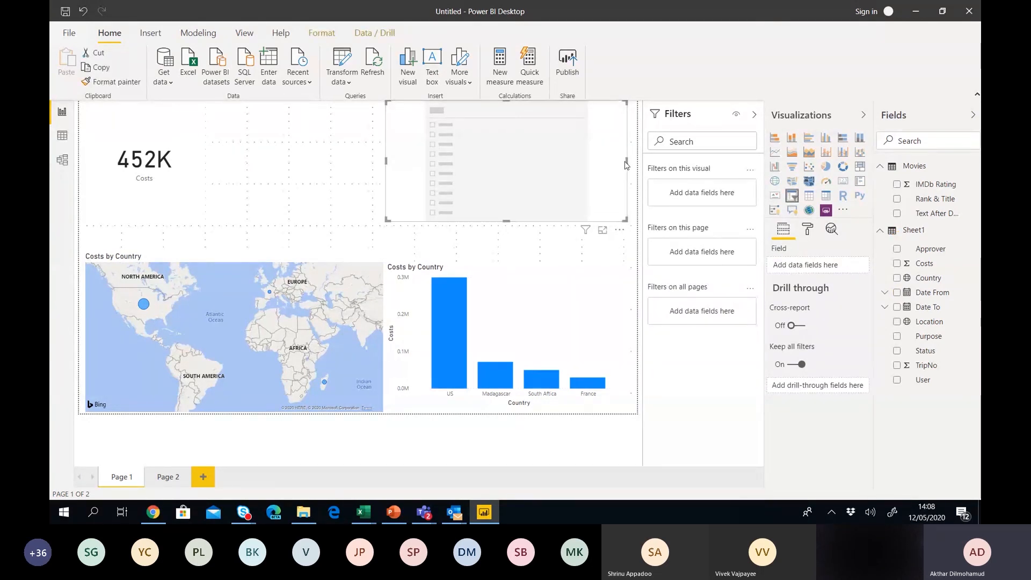
drag(626, 161, 487, 145)
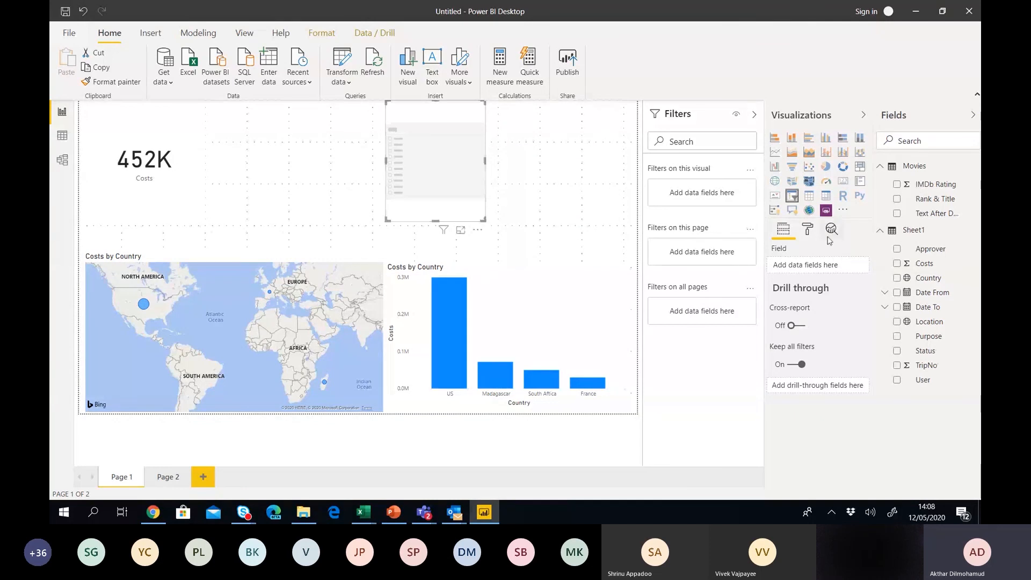
click(897, 293)
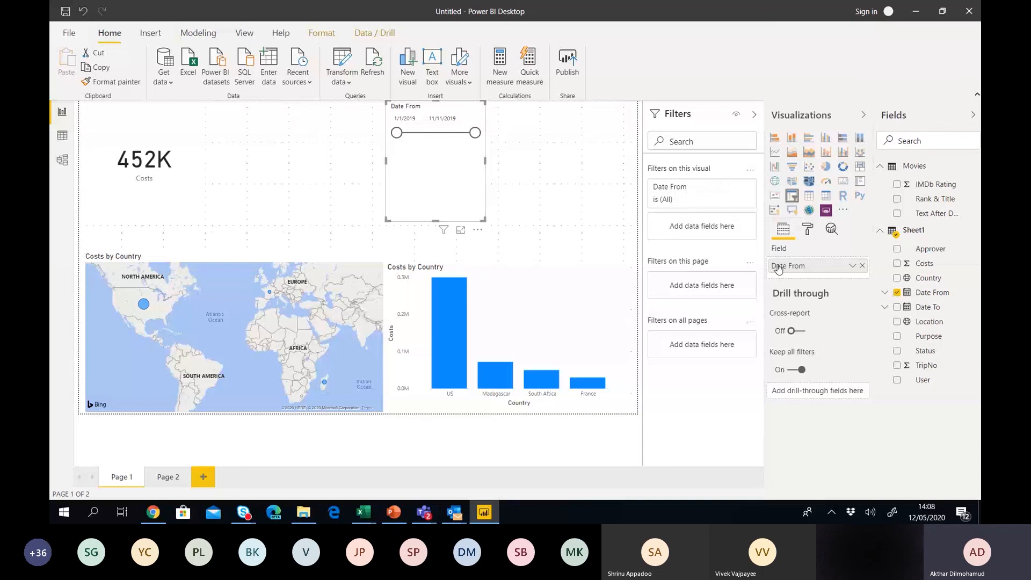
click(852, 266)
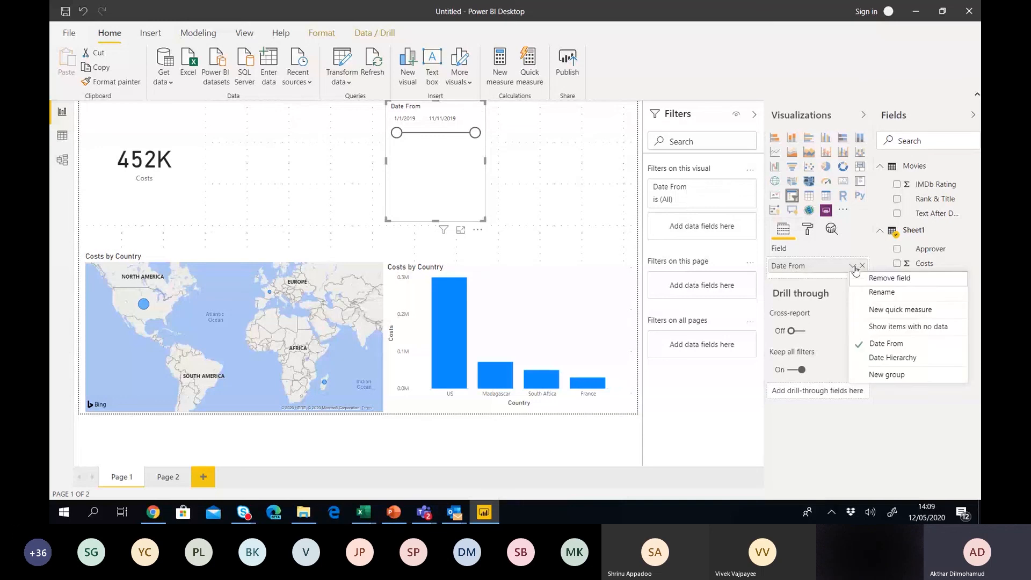
click(889, 357)
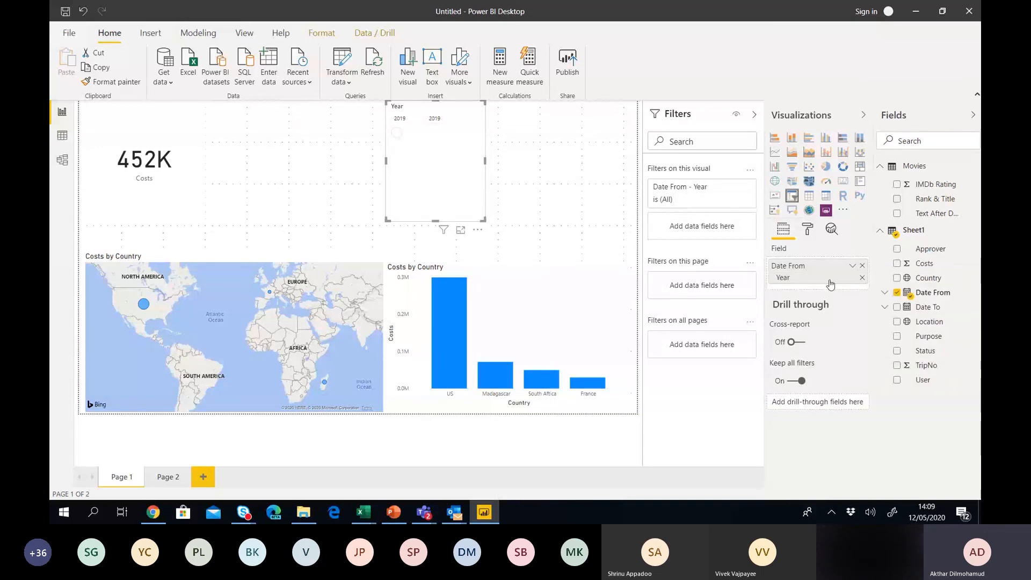
Make the Year slicer a dropdown and shrink its height.
click(478, 108)
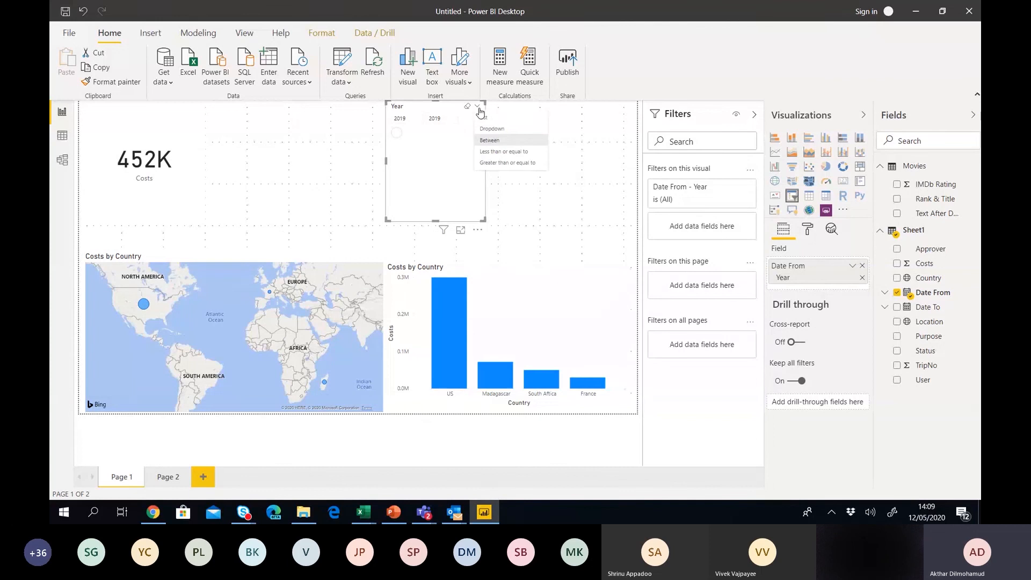
click(486, 128)
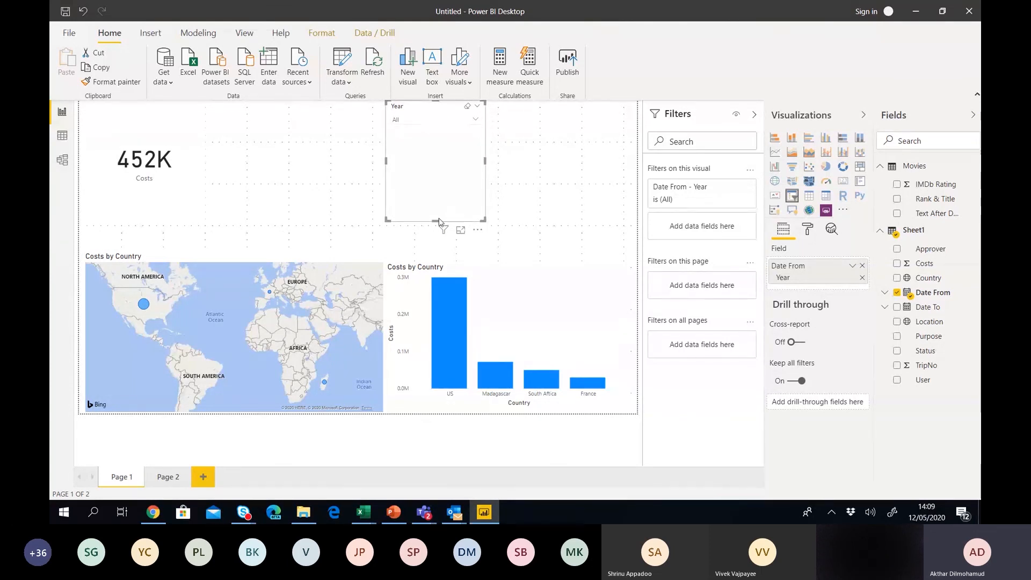
drag(435, 221, 439, 134)
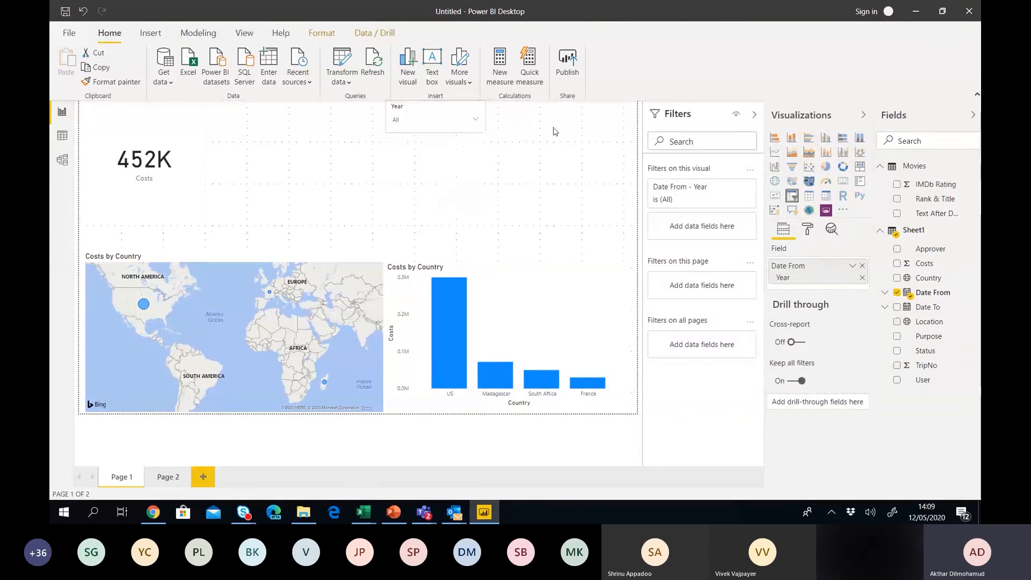
click(545, 129)
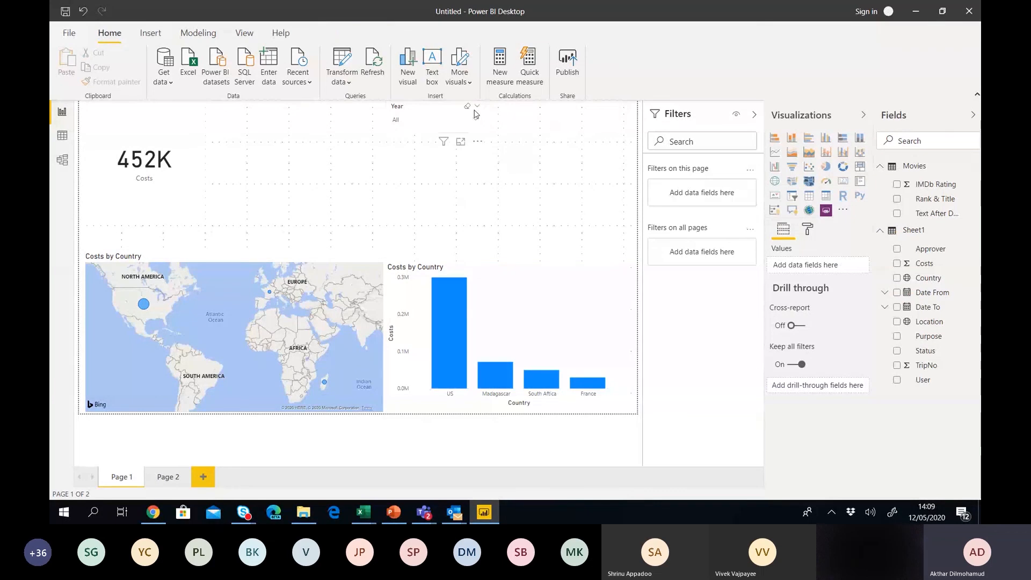
click(454, 114)
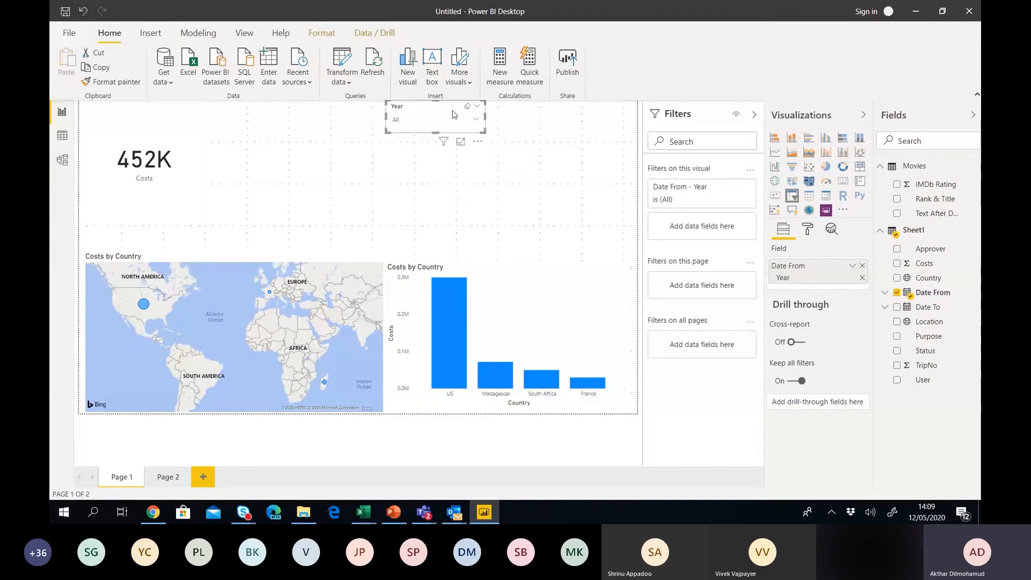
Duplicate the Year slicer beside it and swap its field from Date From to Country.
key(ctrl+c)
key(ctrl+v)
drag(454, 114, 545, 116)
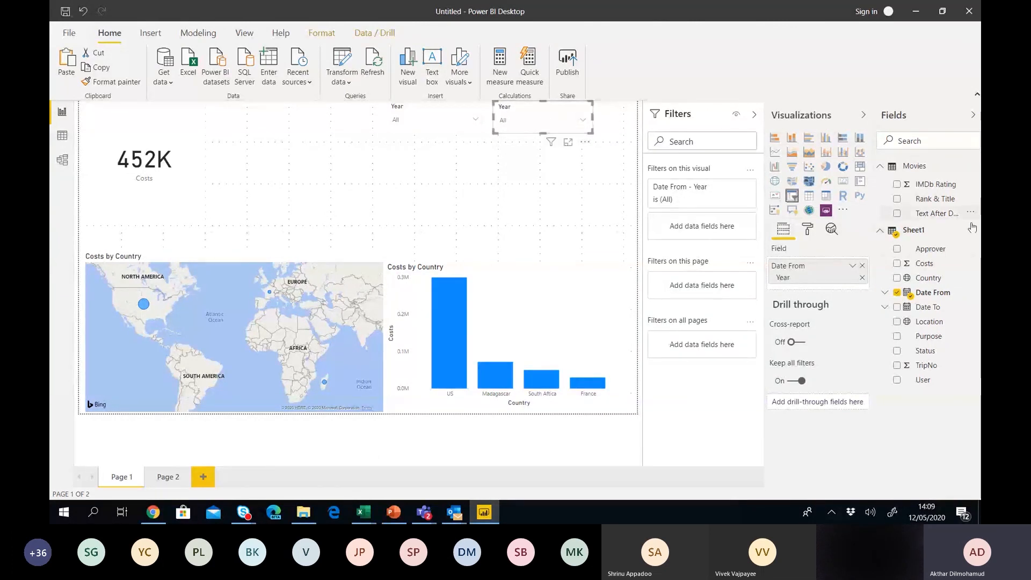
drag(933, 278, 831, 274)
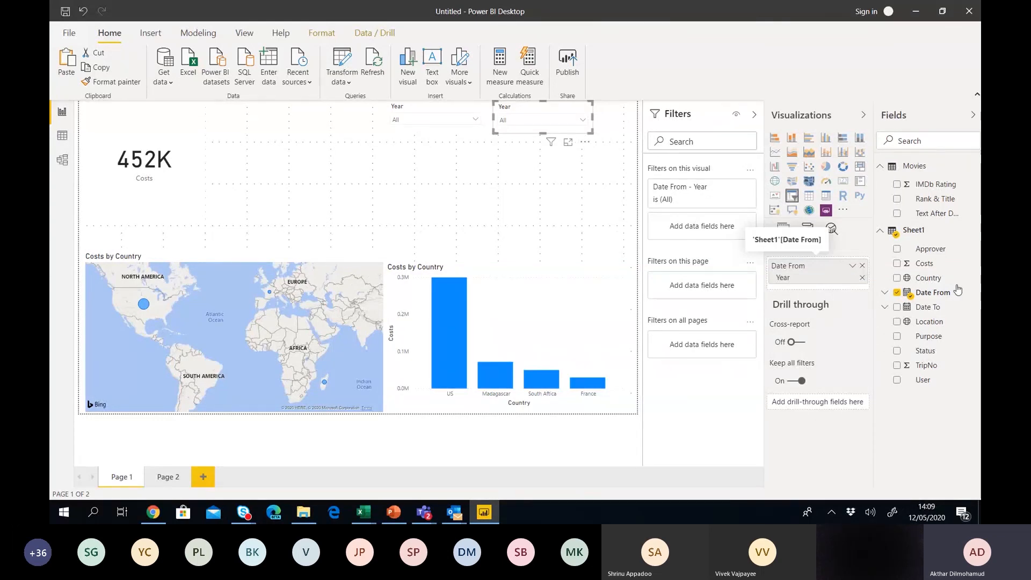
click(954, 291)
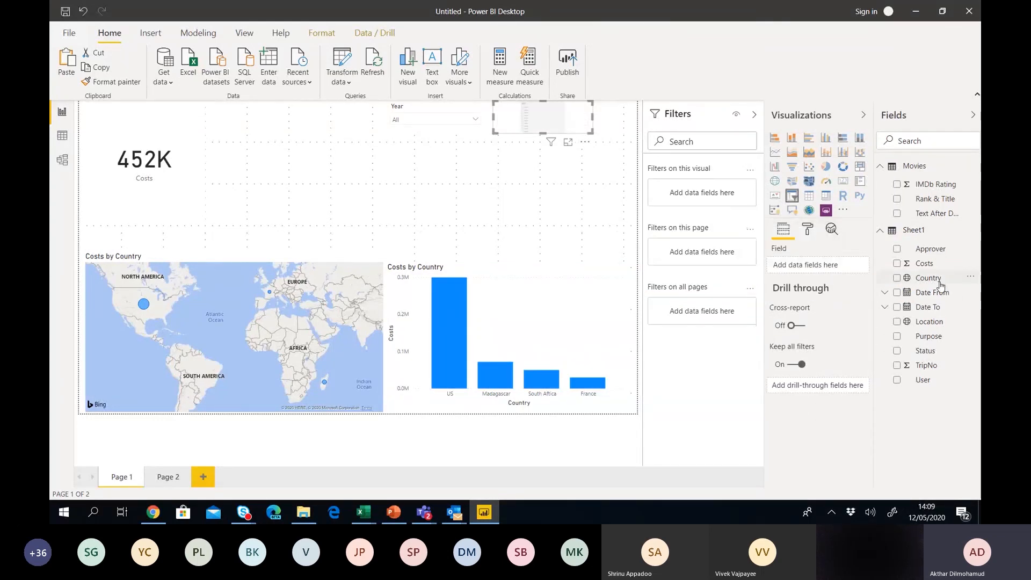
drag(940, 285, 822, 267)
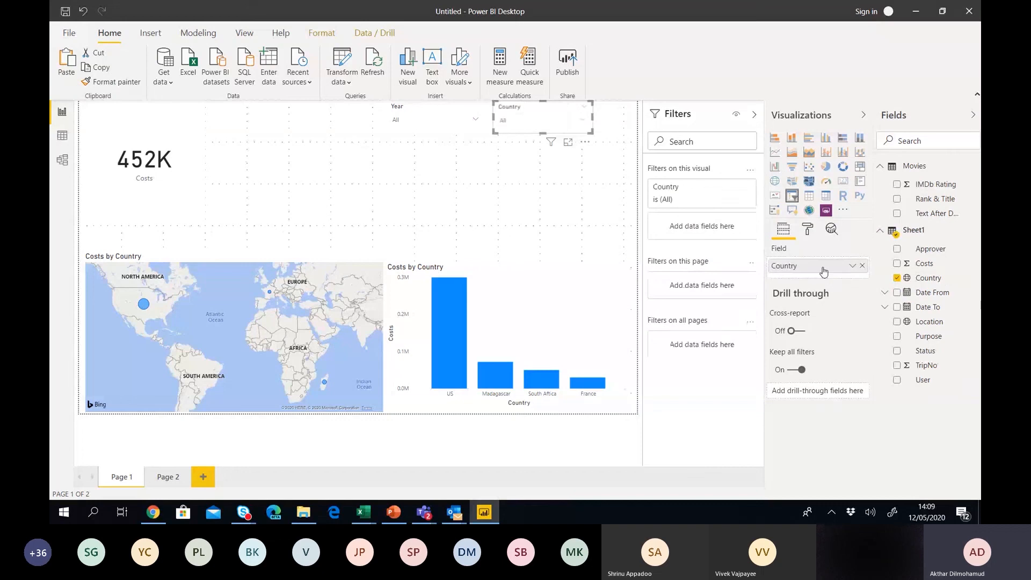
click(491, 186)
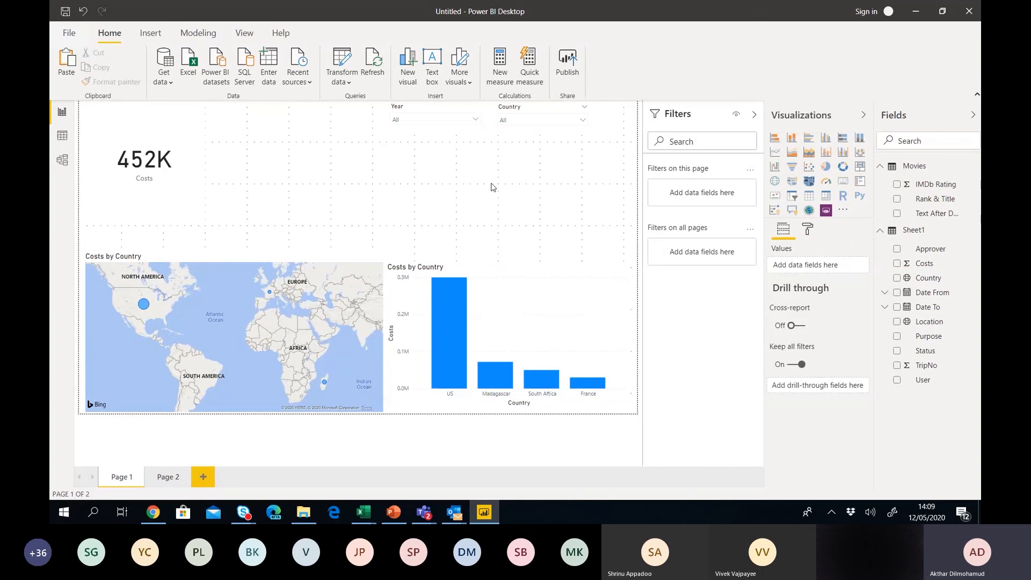
Set Year to 2019 and Country to France, so the Costs card reads 30K.
click(475, 122)
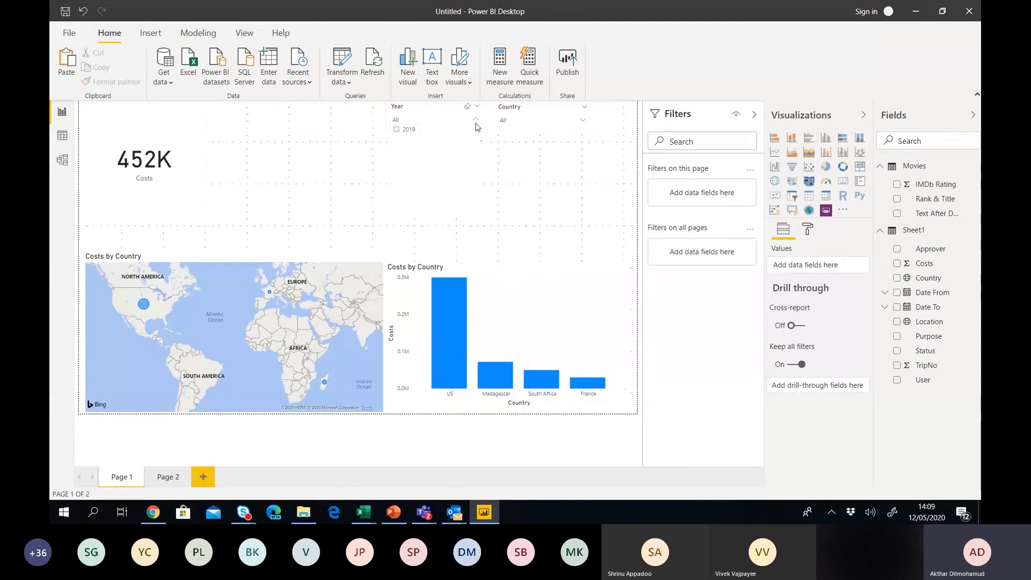
click(397, 130)
click(527, 120)
click(527, 146)
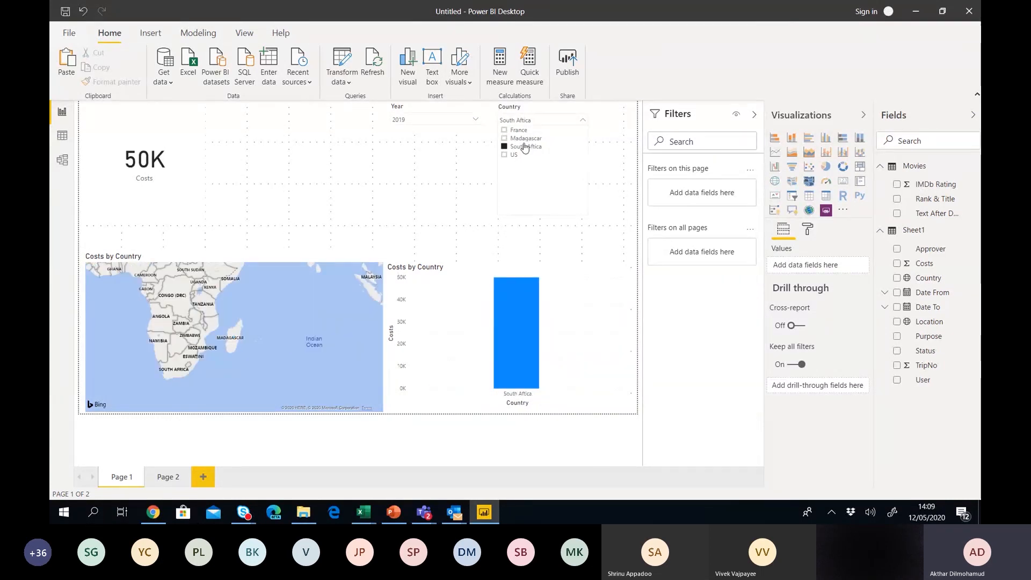
click(519, 130)
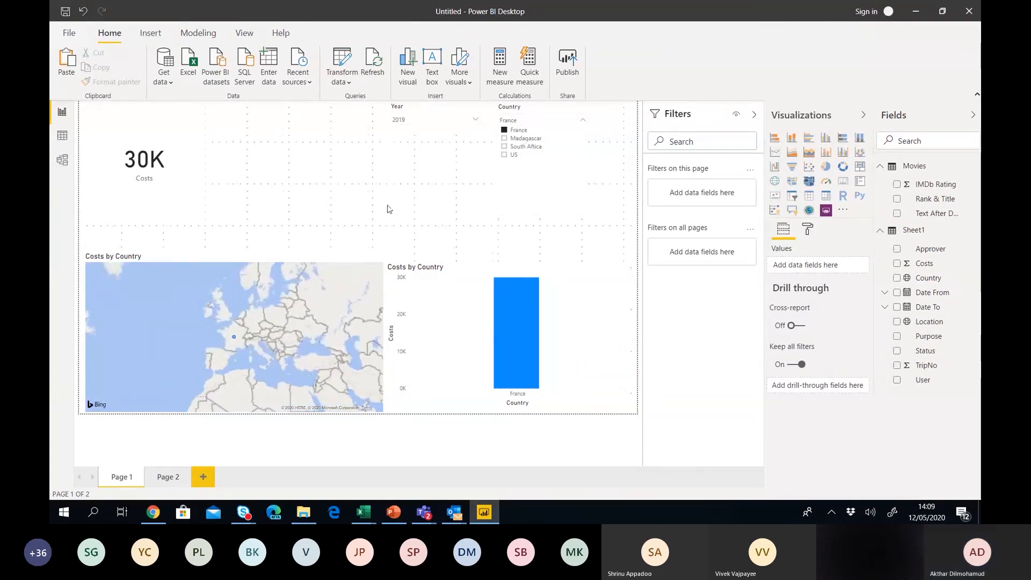
click(437, 199)
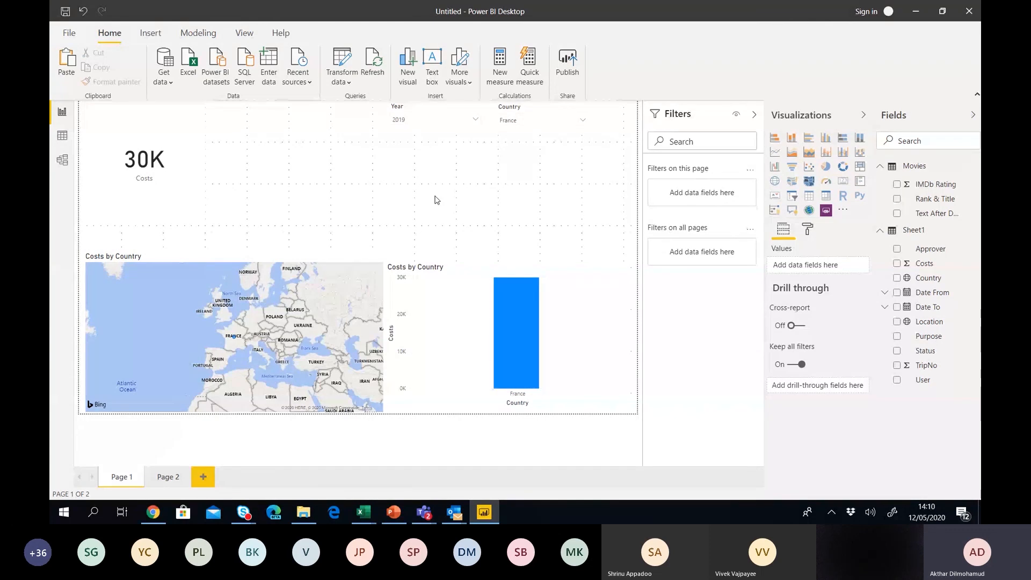
From Office Home, launch Power BI and open Retail Analysis Sample PBIX (1) from Recents.
click(152, 512)
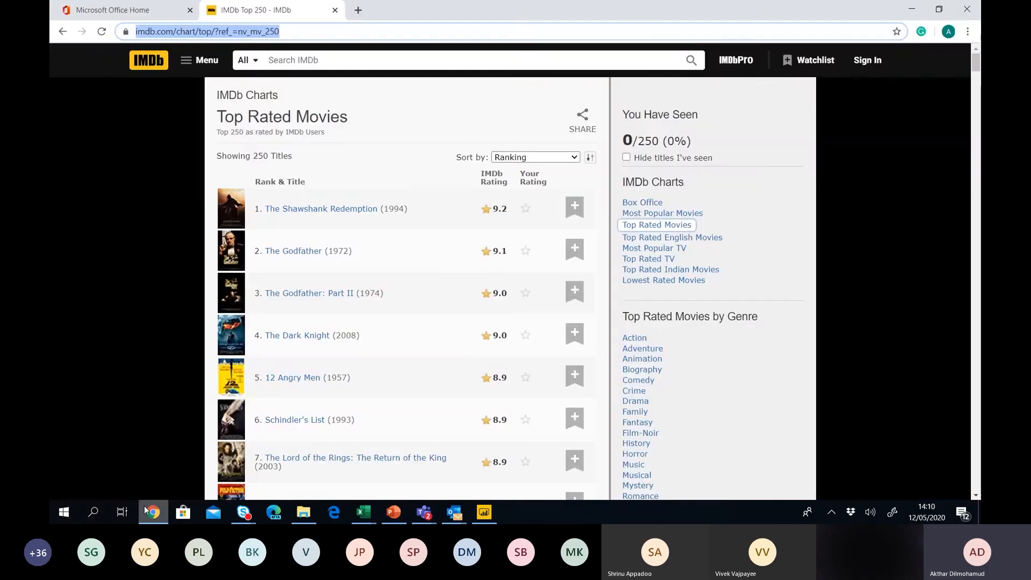
click(110, 11)
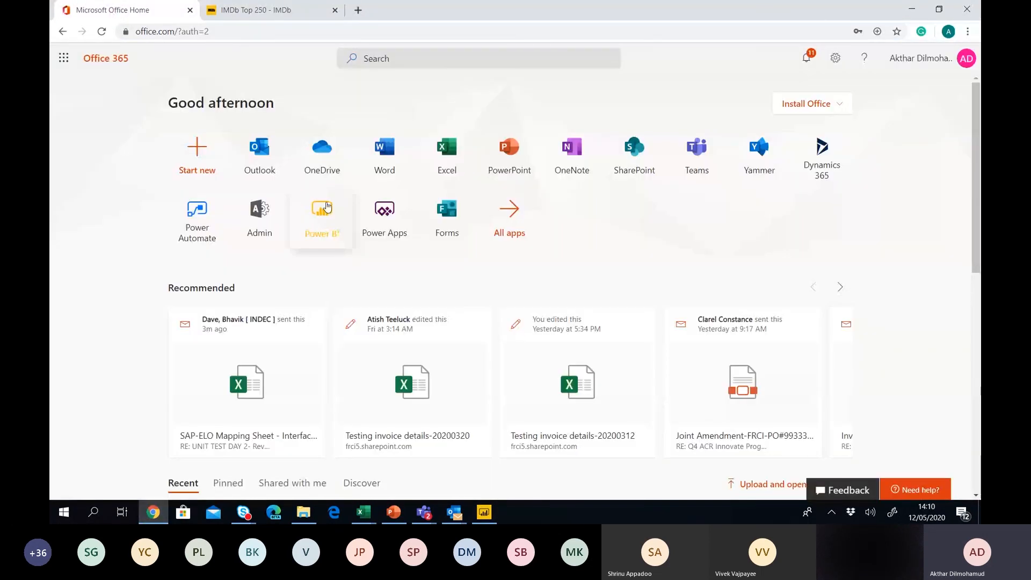
click(327, 207)
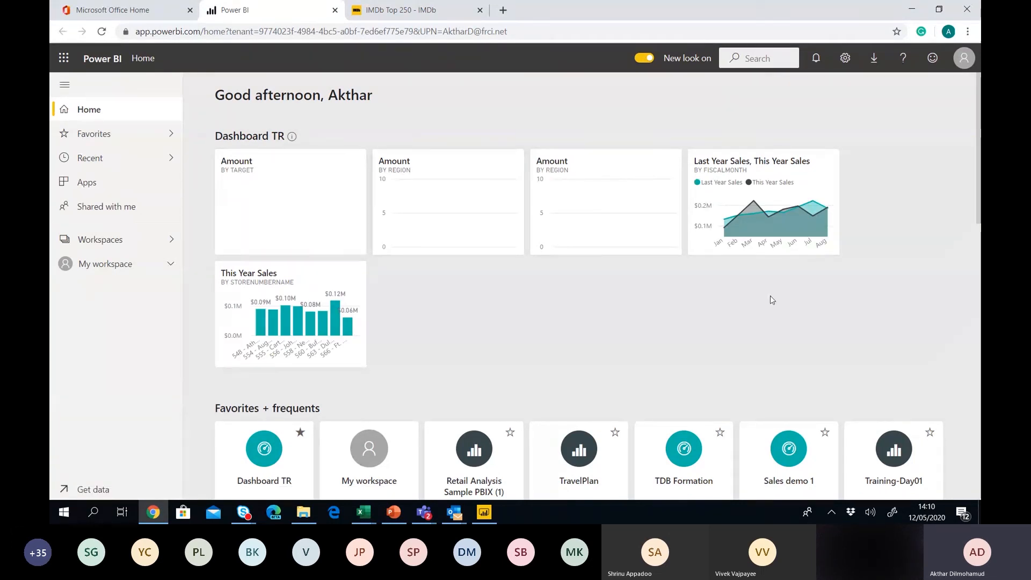
scroll(948, 200, down, 4)
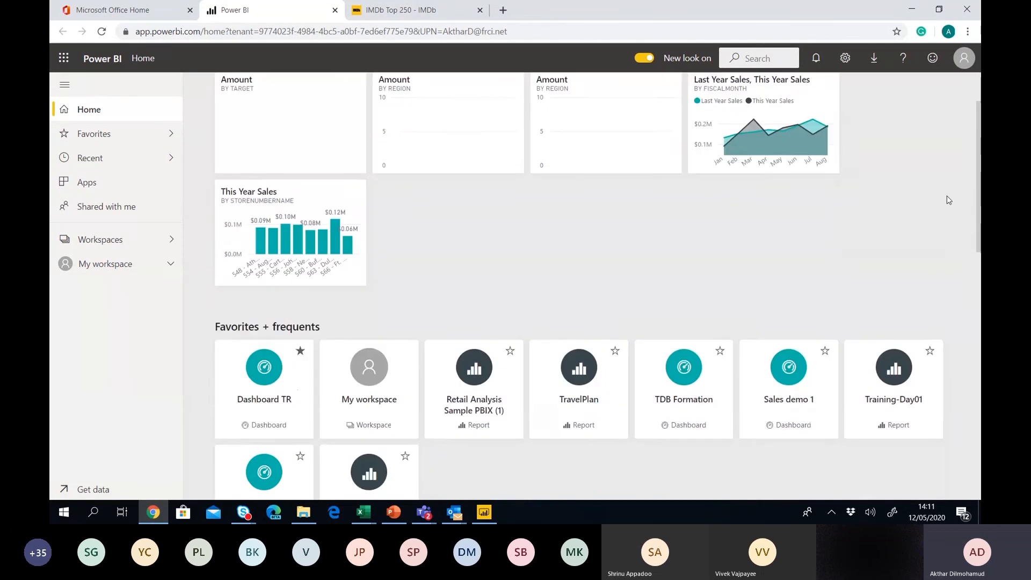
scroll(948, 200, down, 4)
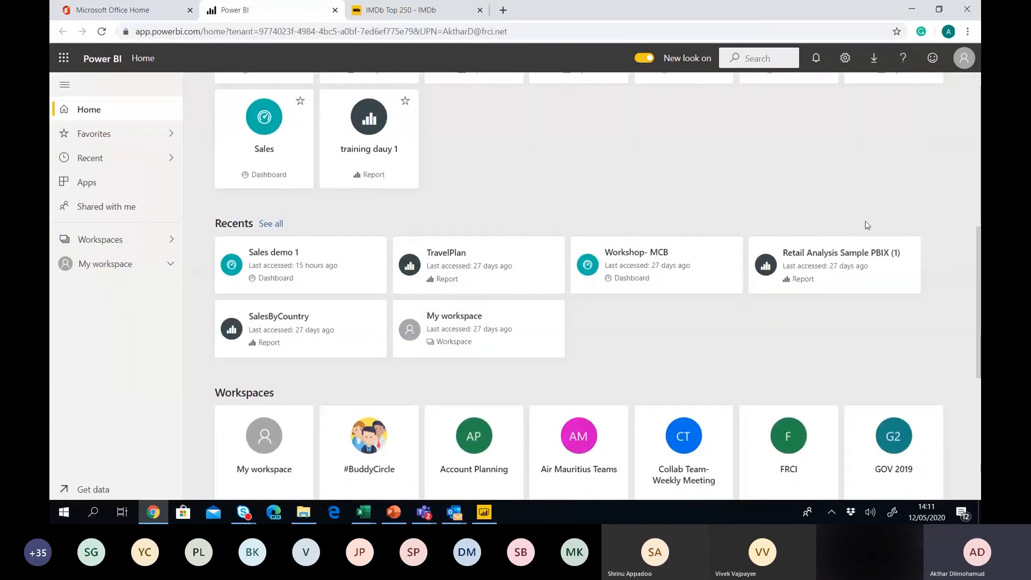
click(814, 265)
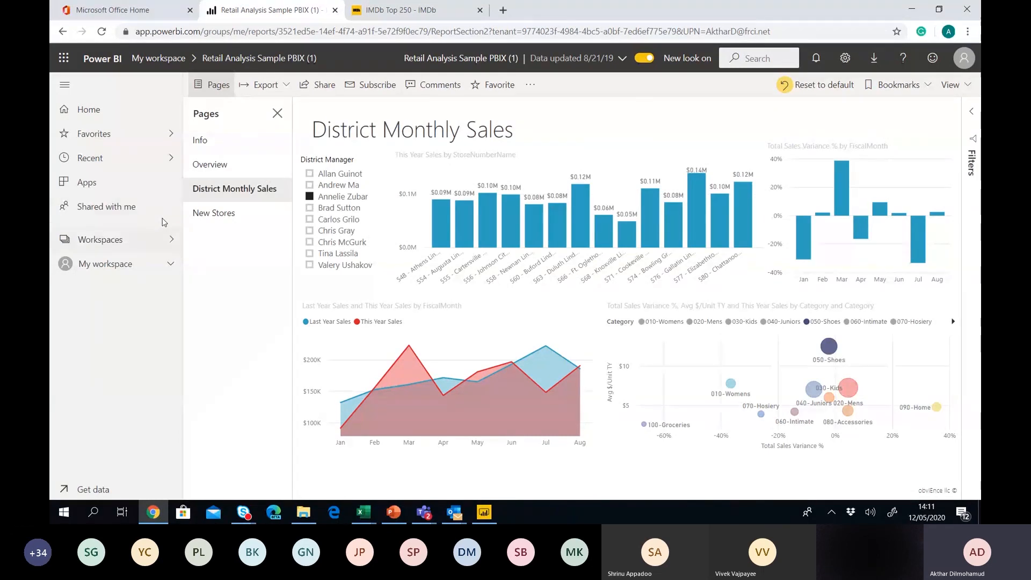
Filter to one district manager, cross-highlight store 504 and 020-Mens, then expand My workspace.
click(277, 114)
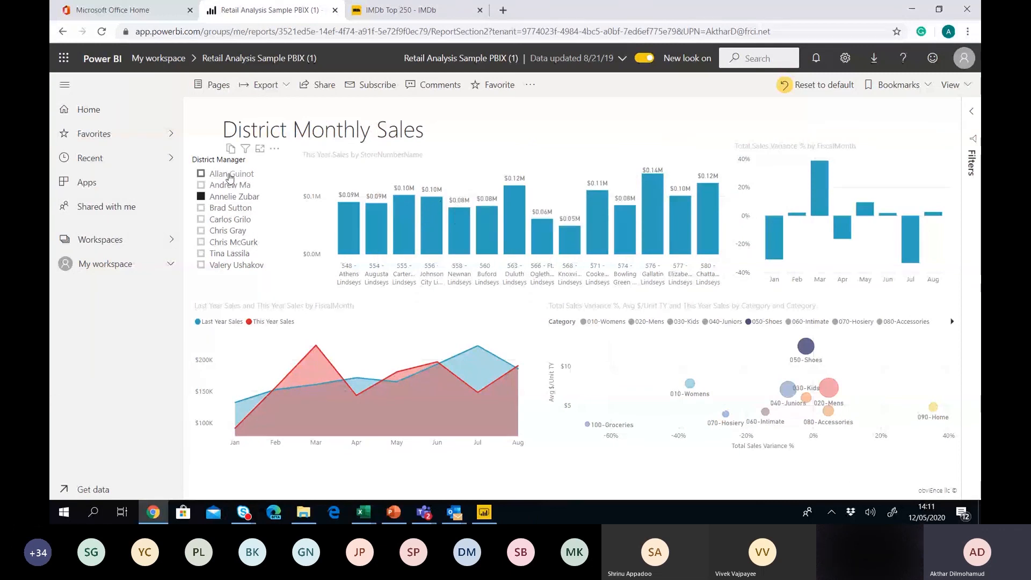
click(200, 174)
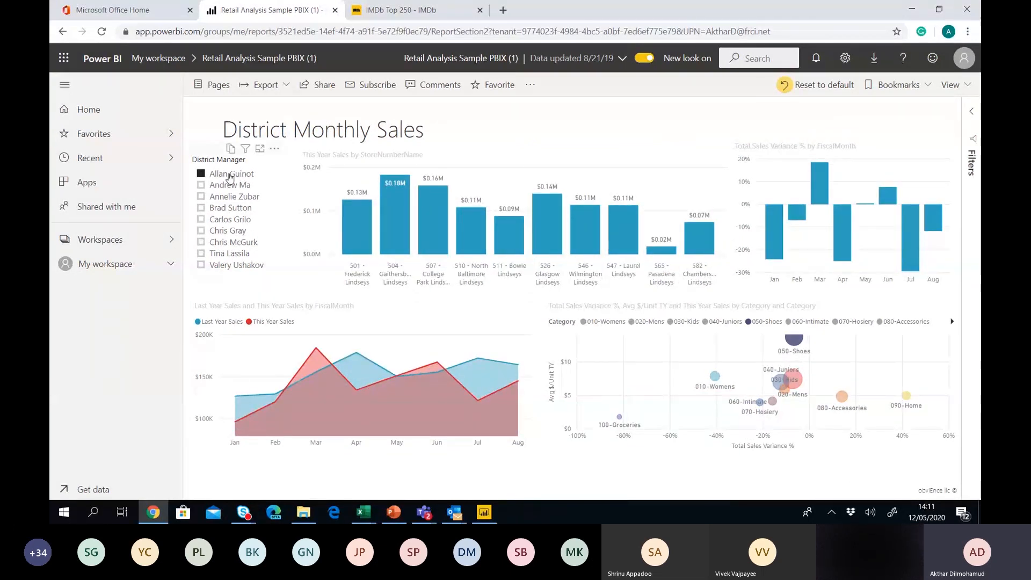
click(402, 233)
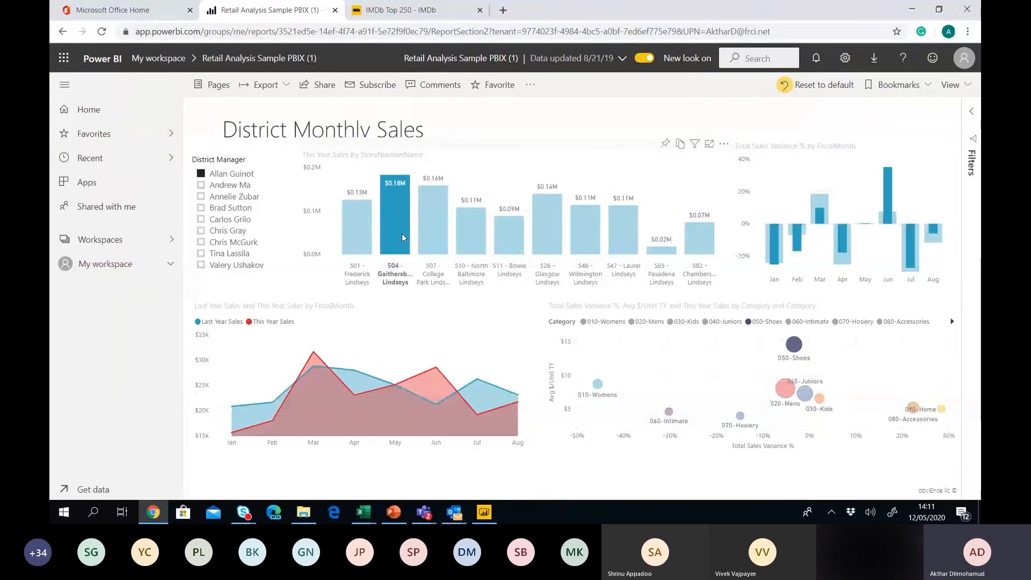
click(785, 393)
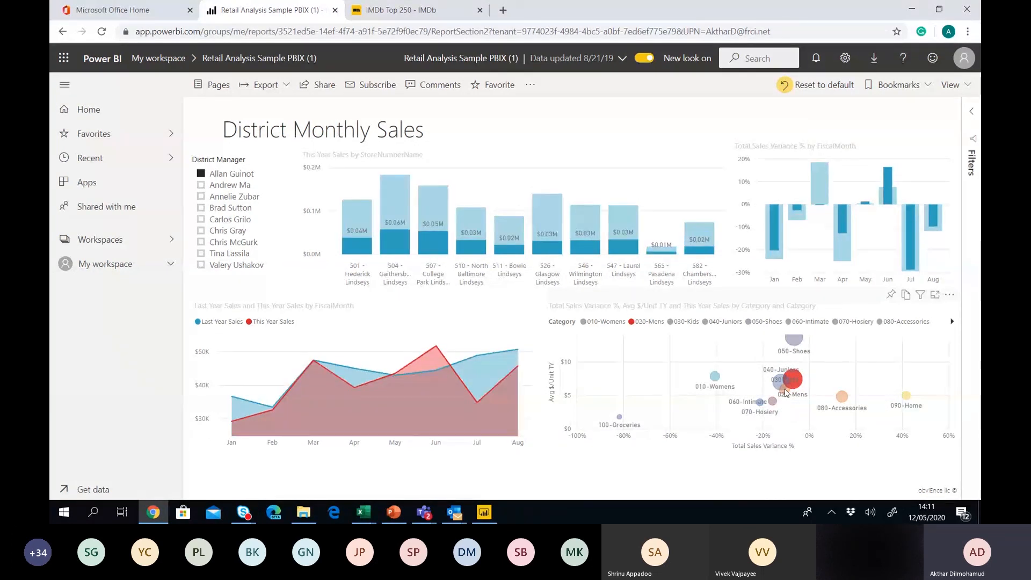
click(245, 210)
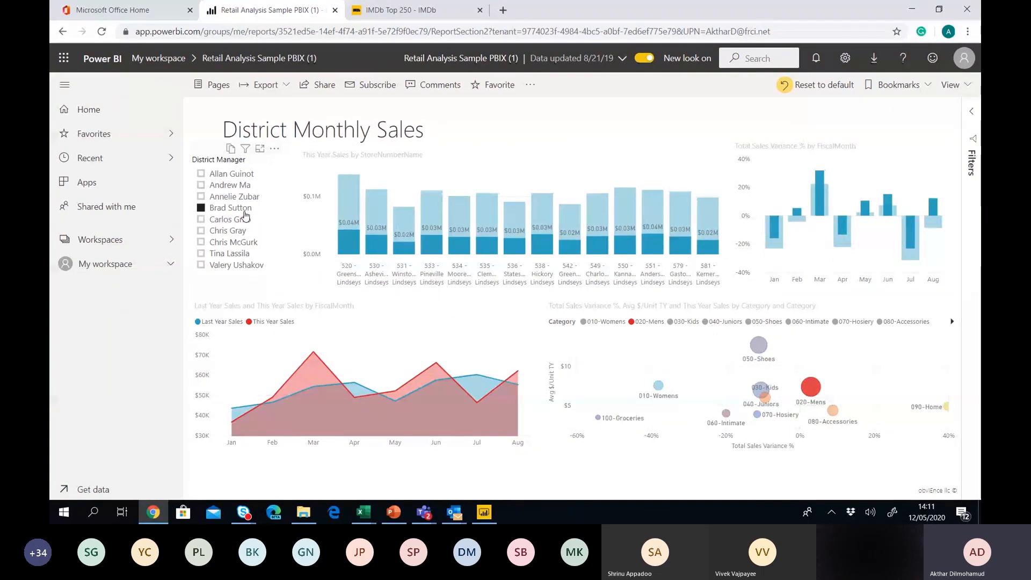
click(167, 267)
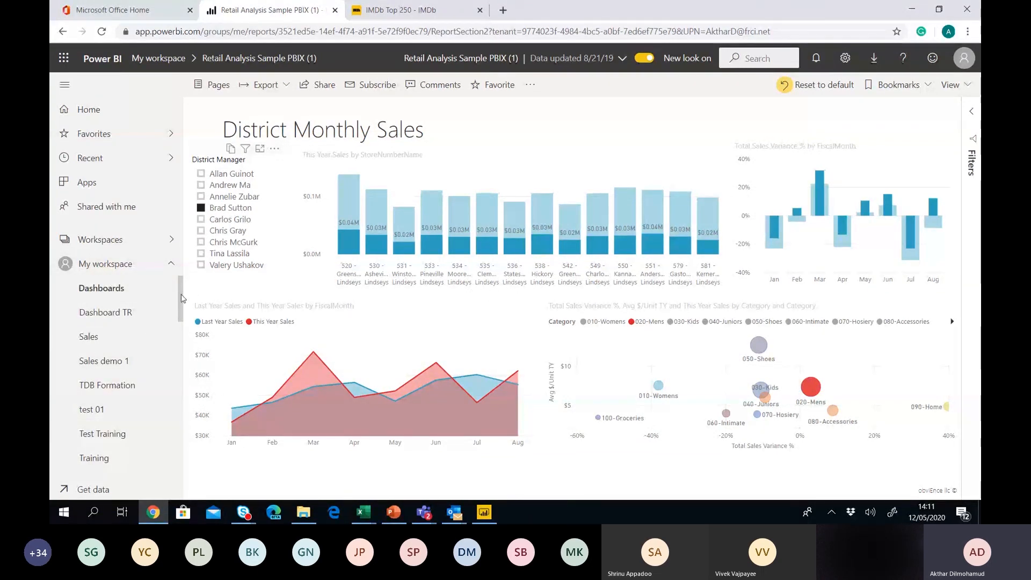
mouse_move(181, 298)
mouse_down()
mouse_move(182, 374)
mouse_move(186, 301)
mouse_up()
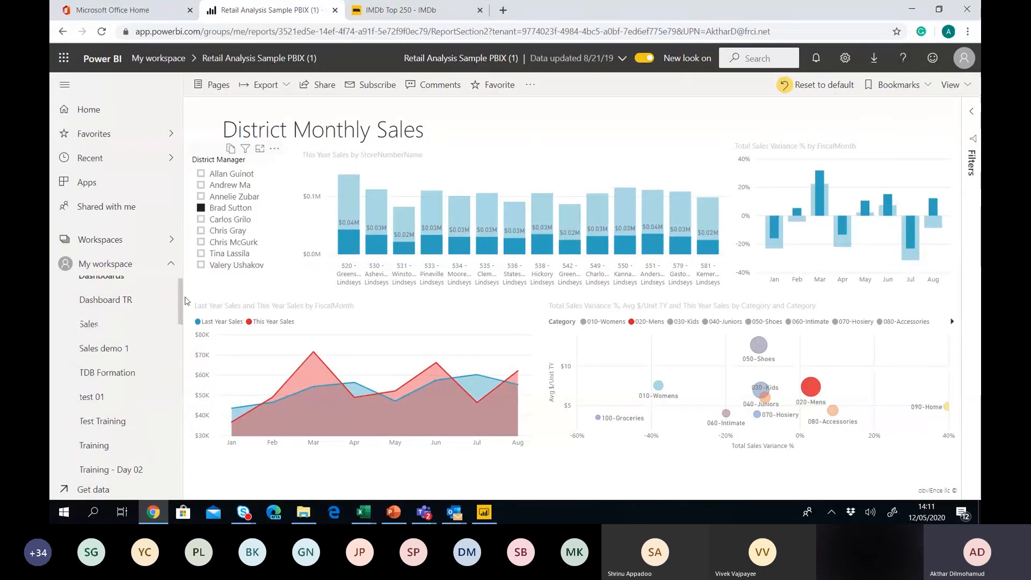
Open the Sales dashboard's Total Sales Variance report on its Store Sales Overview page.
click(102, 332)
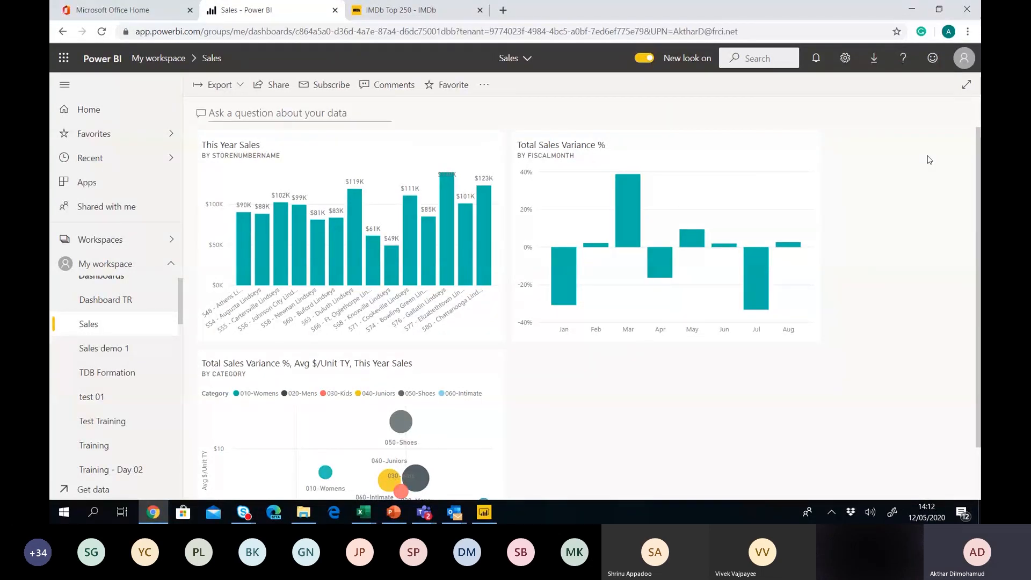
click(720, 159)
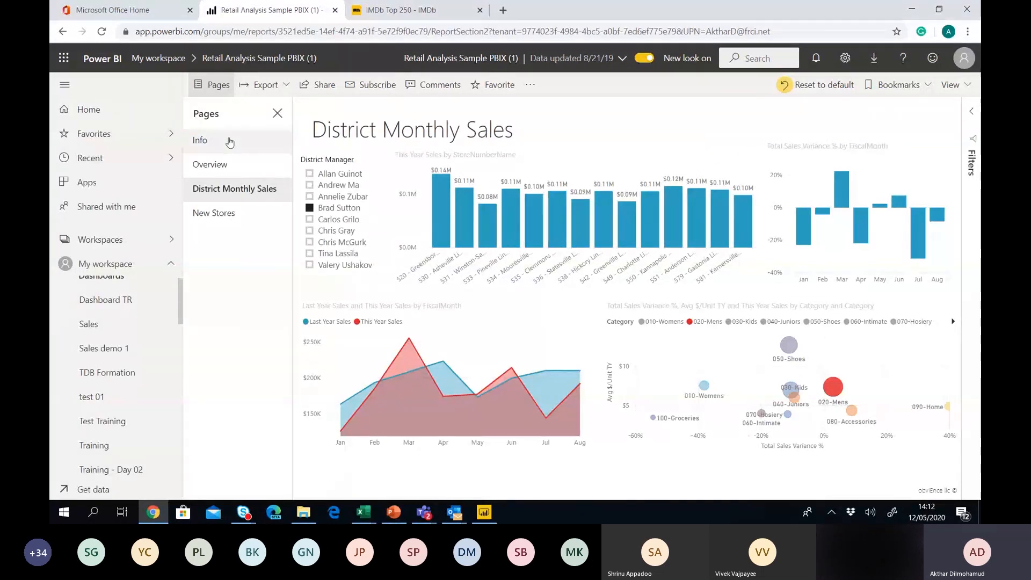
click(223, 167)
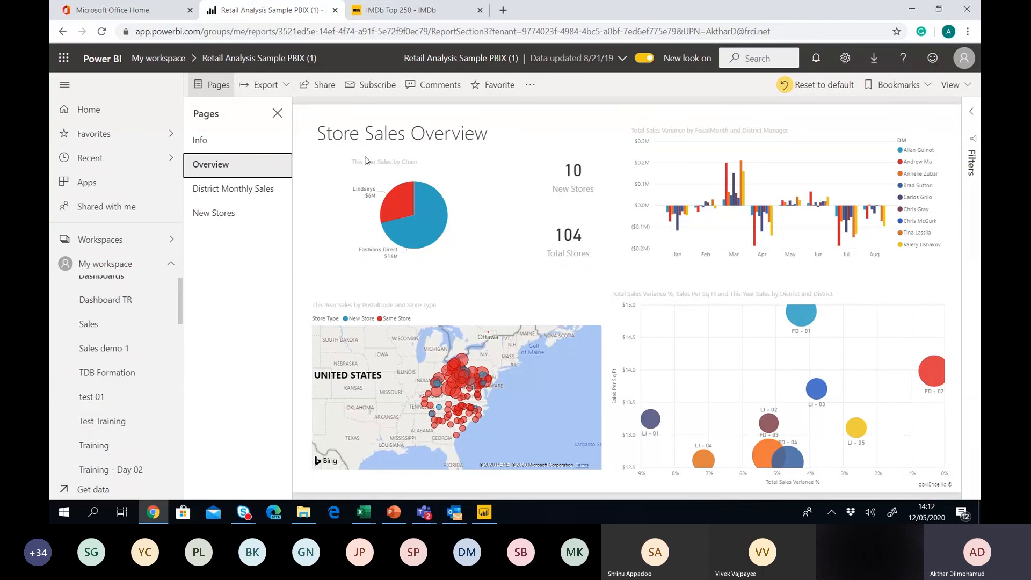
click(277, 114)
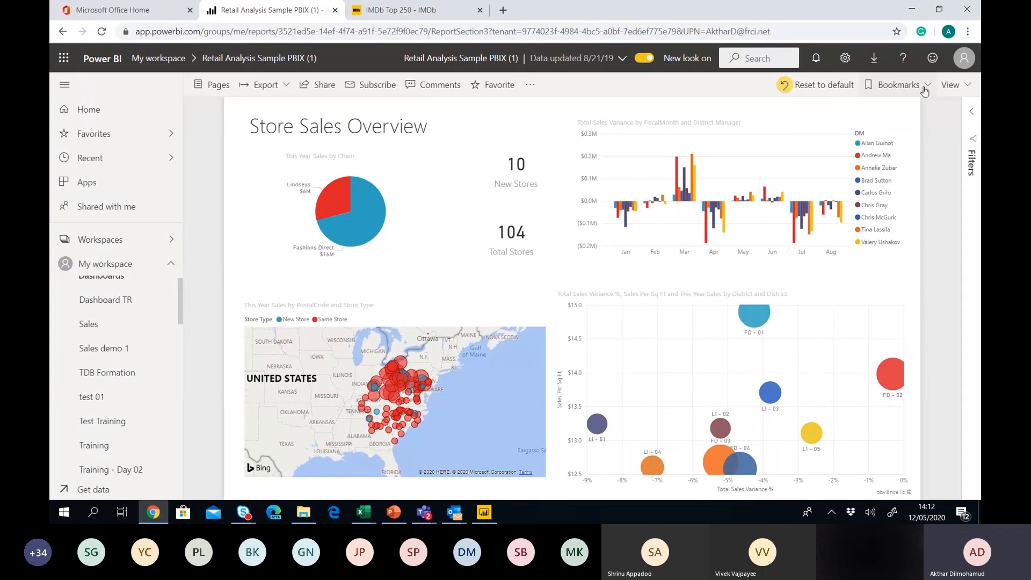
click(974, 149)
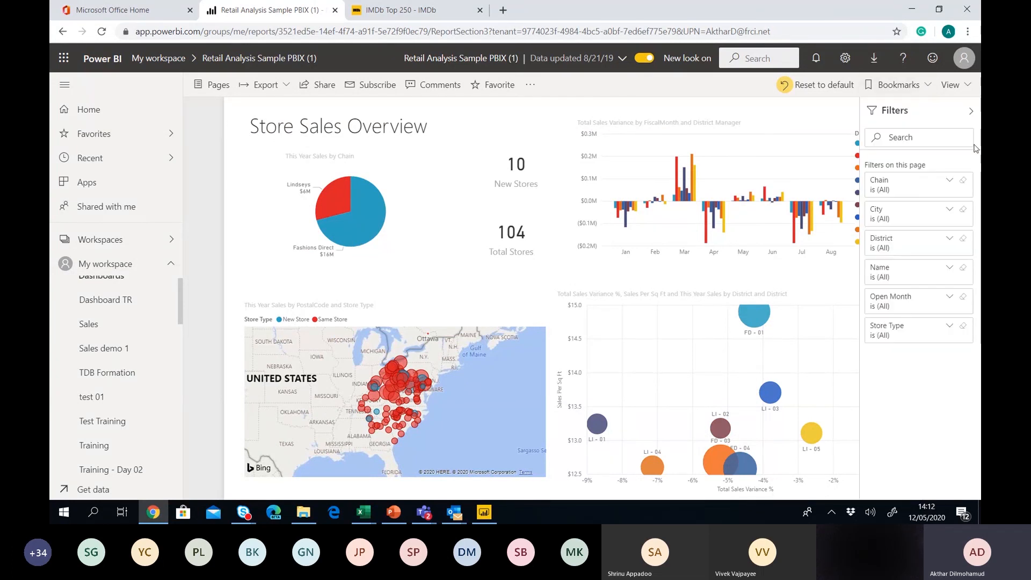
click(971, 111)
click(973, 114)
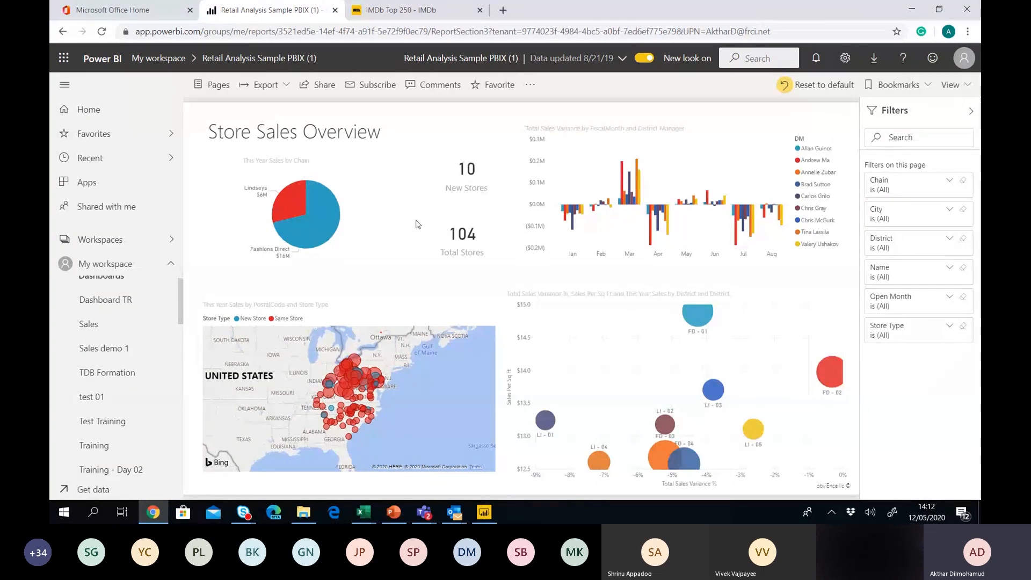
click(971, 111)
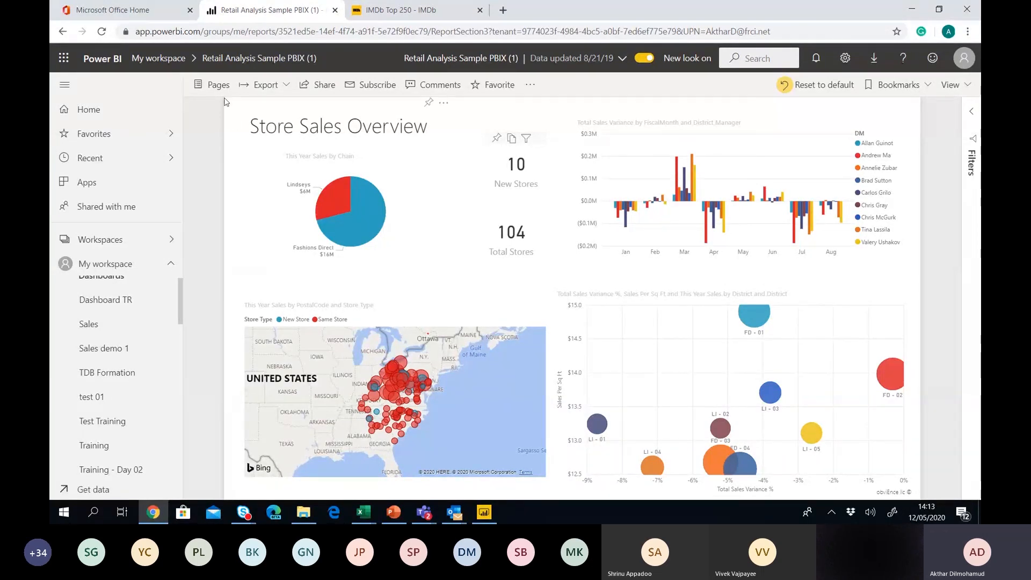
Pick New Stores from the report's page list to show the New Stores Analysis page.
click(215, 84)
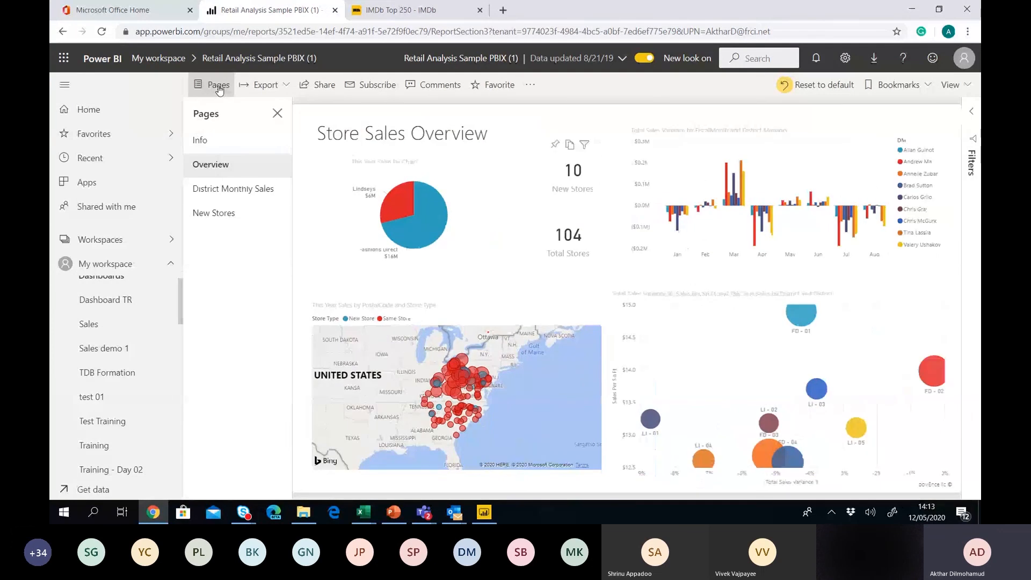
click(222, 214)
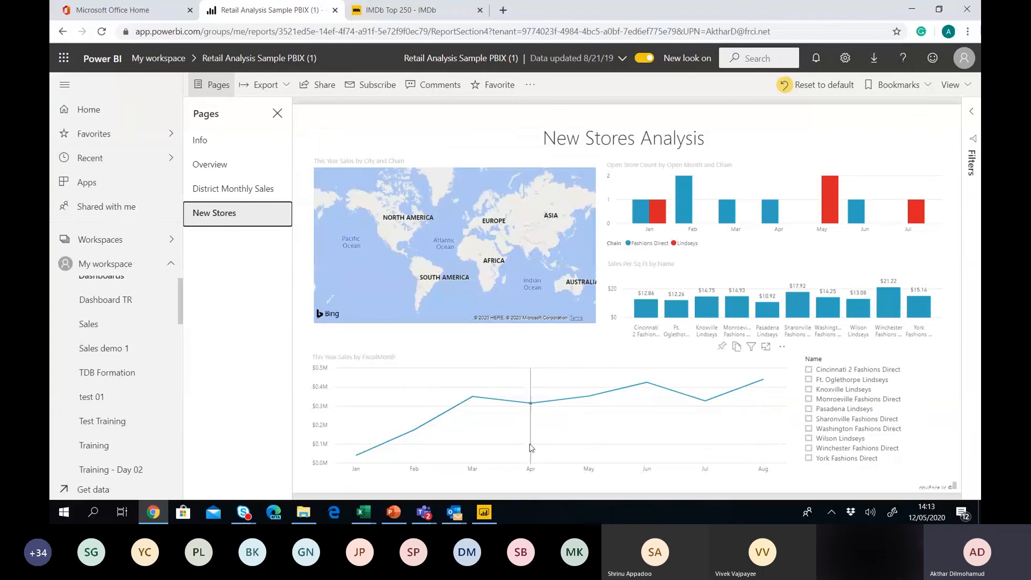
mouse_move(746, 423)
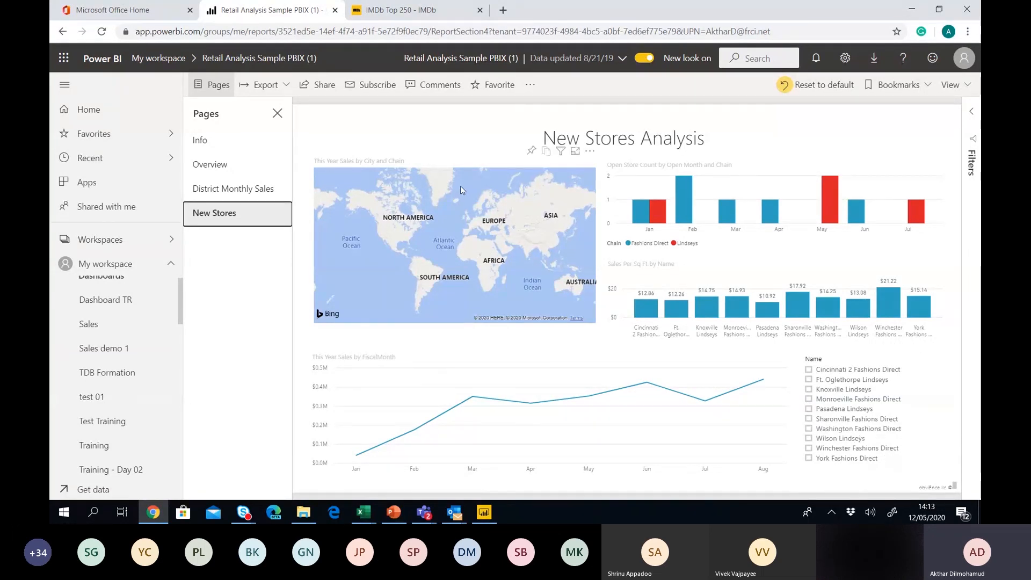
click(320, 94)
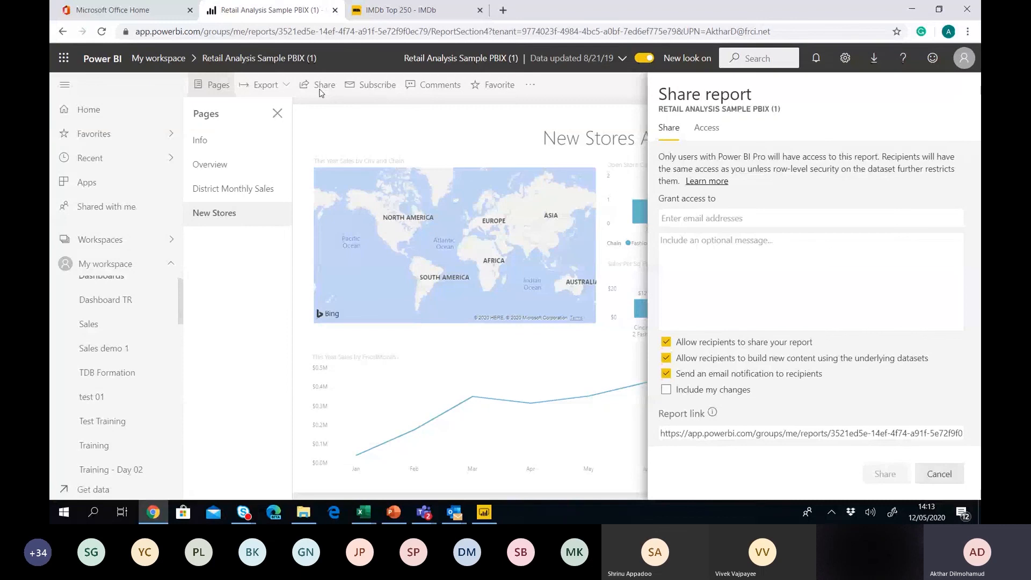
click(713, 221)
text(didier)
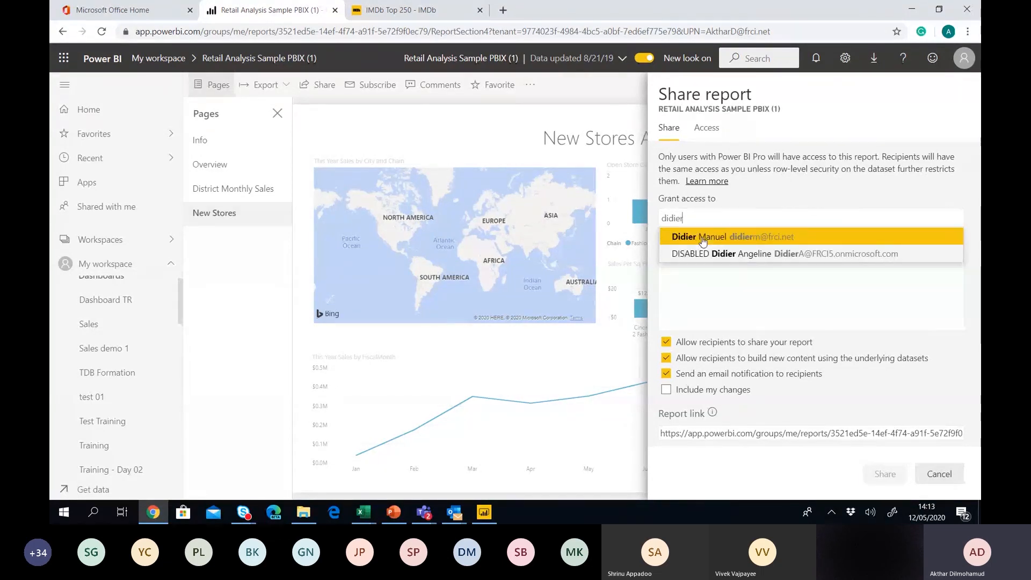
click(702, 238)
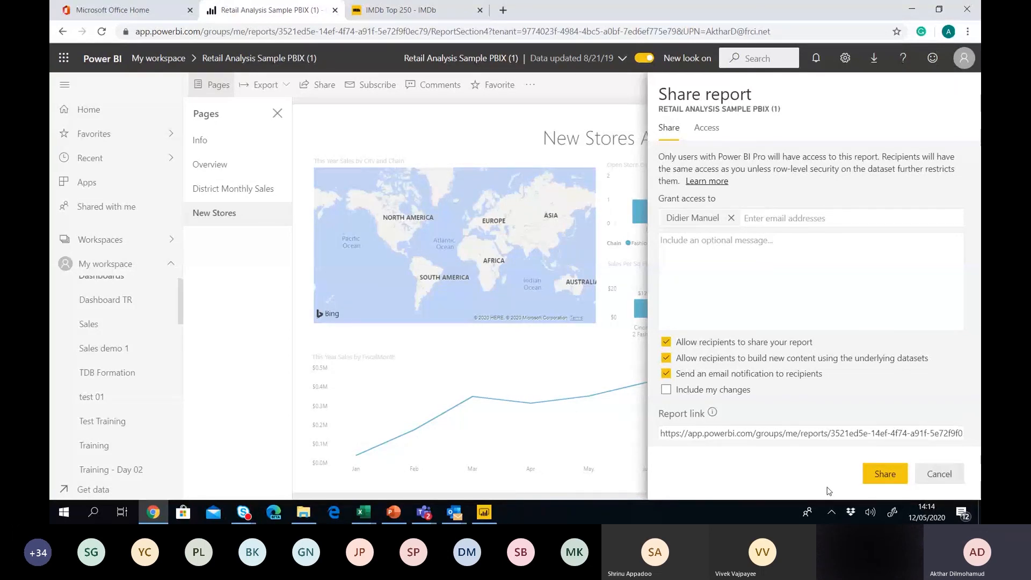
click(940, 474)
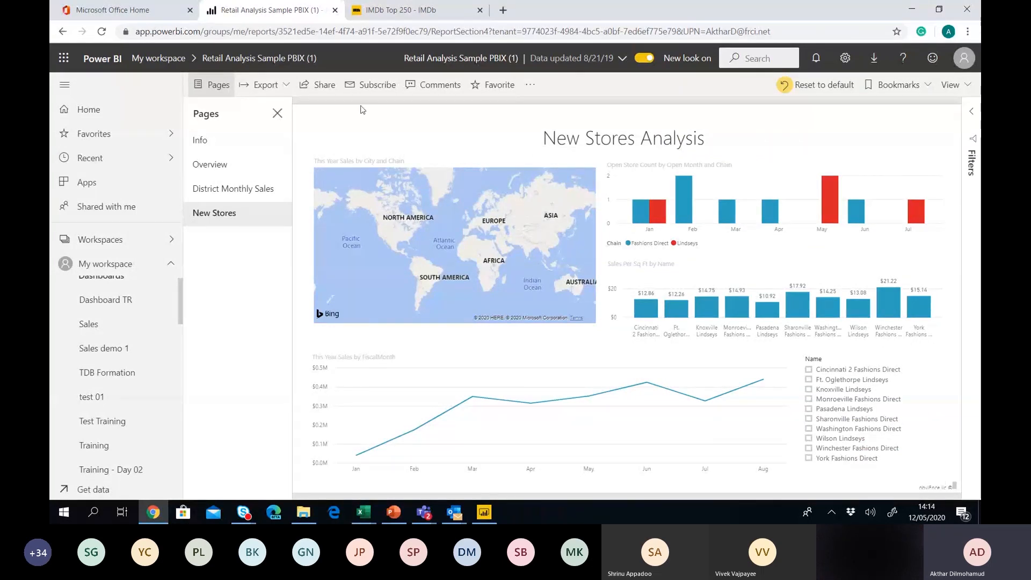
Back in Power BI Desktop, save the report as 'WebPowerBi Day 1'.
click(485, 514)
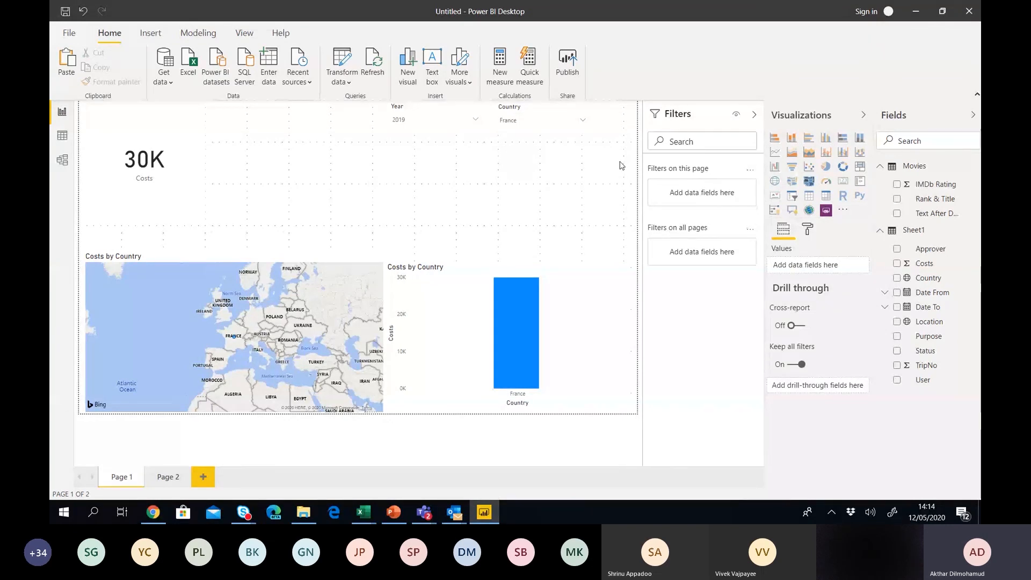
click(79, 37)
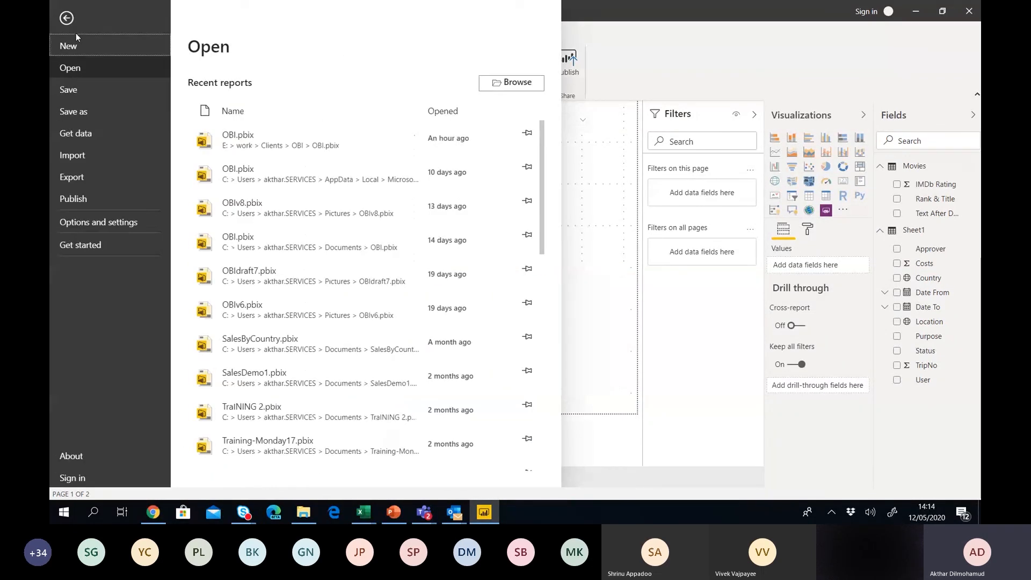
key(Escape)
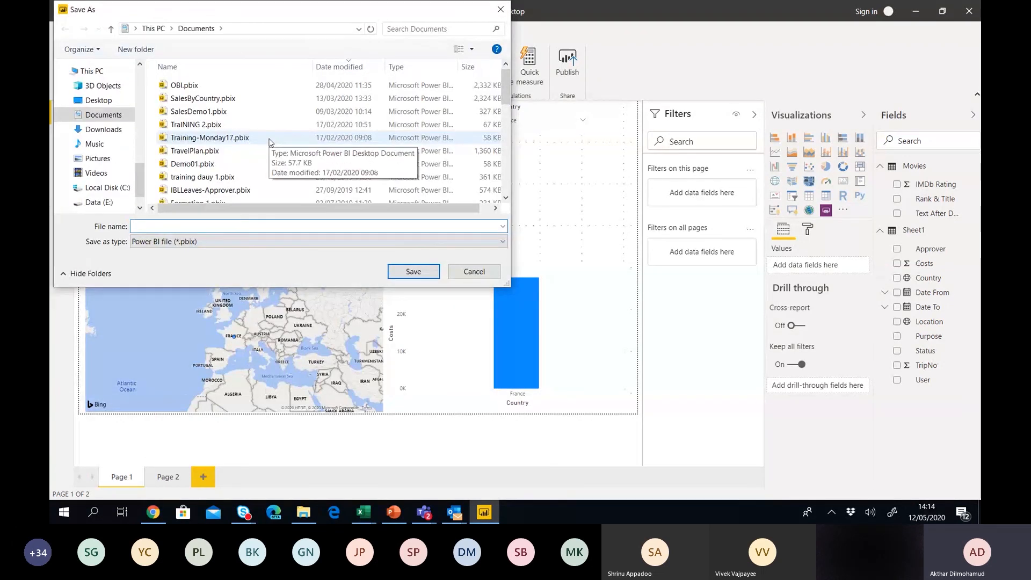
text(Web)
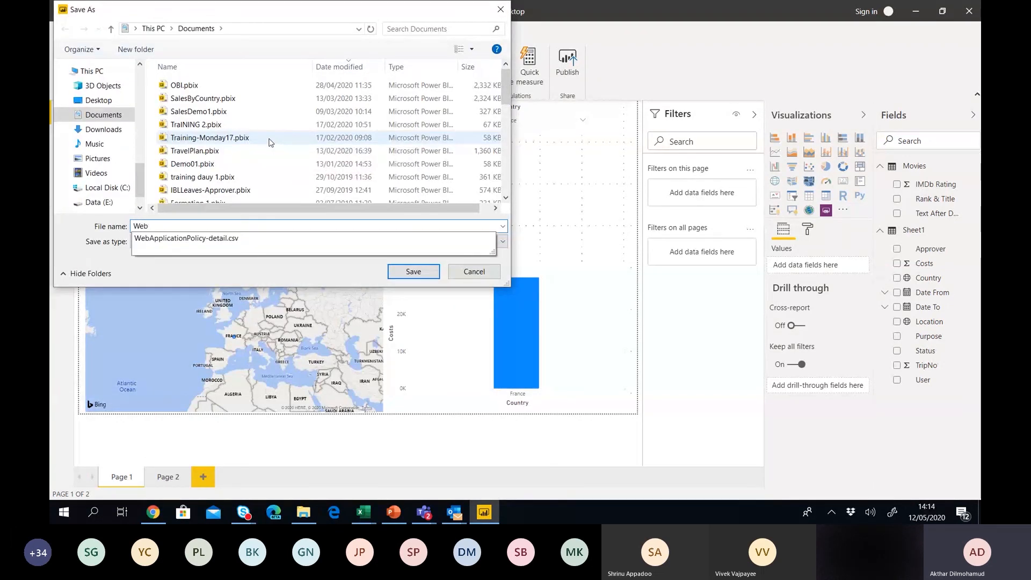
text(PowerBi Day 1)
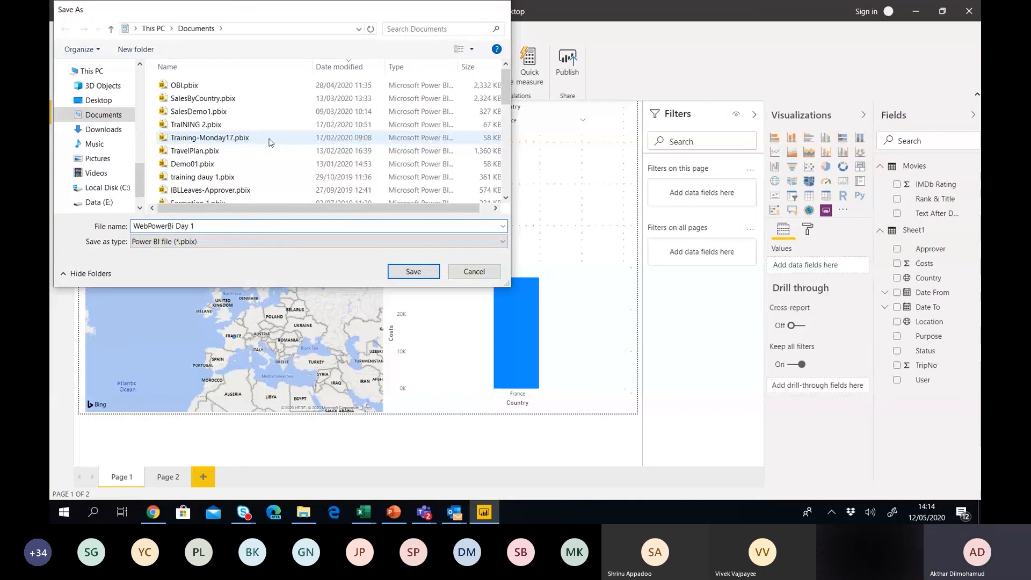
key(Return)
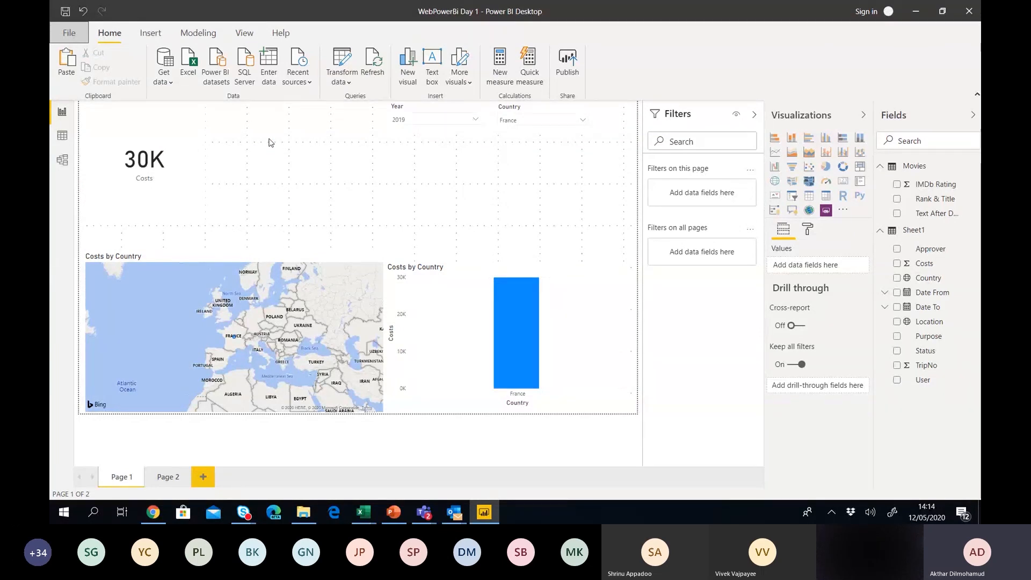
Start publishing the report to Power BI and sign in with the account e-mail.
click(68, 33)
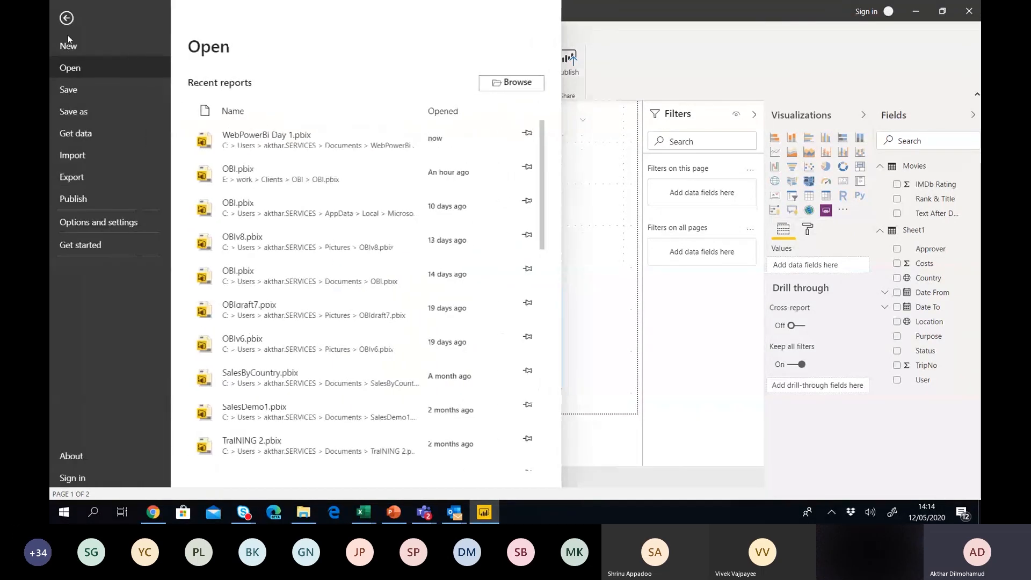
click(73, 198)
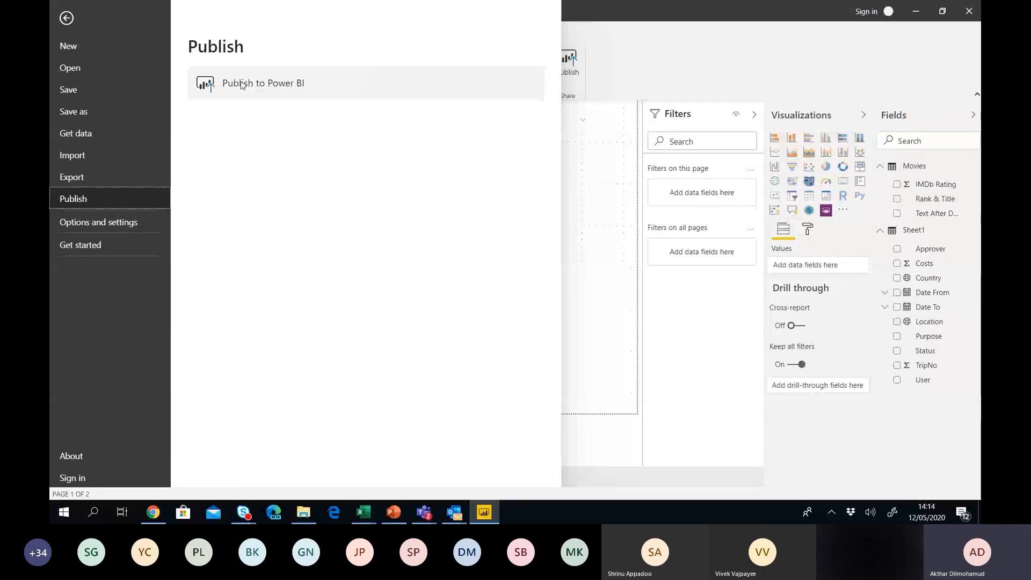
click(226, 99)
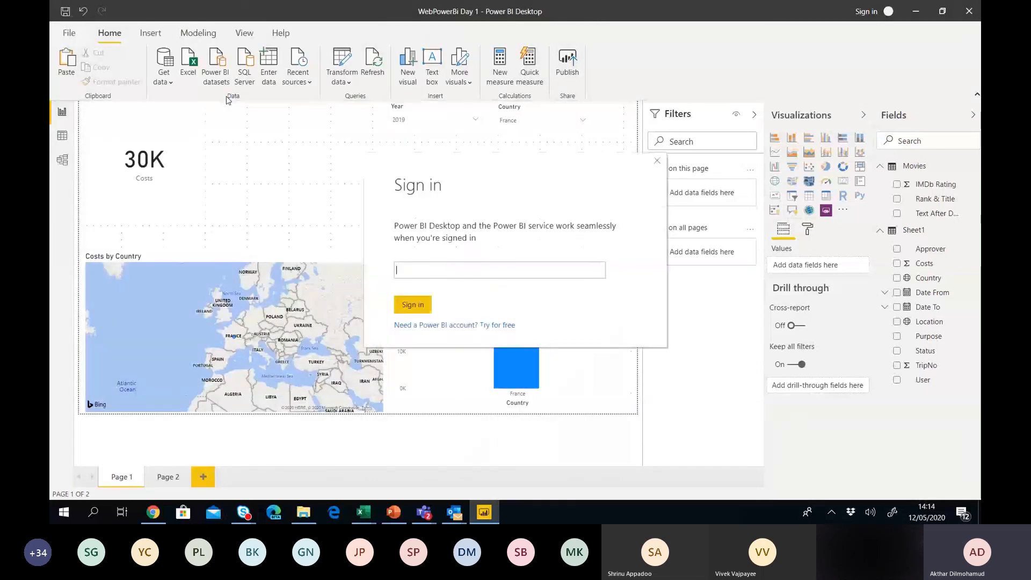
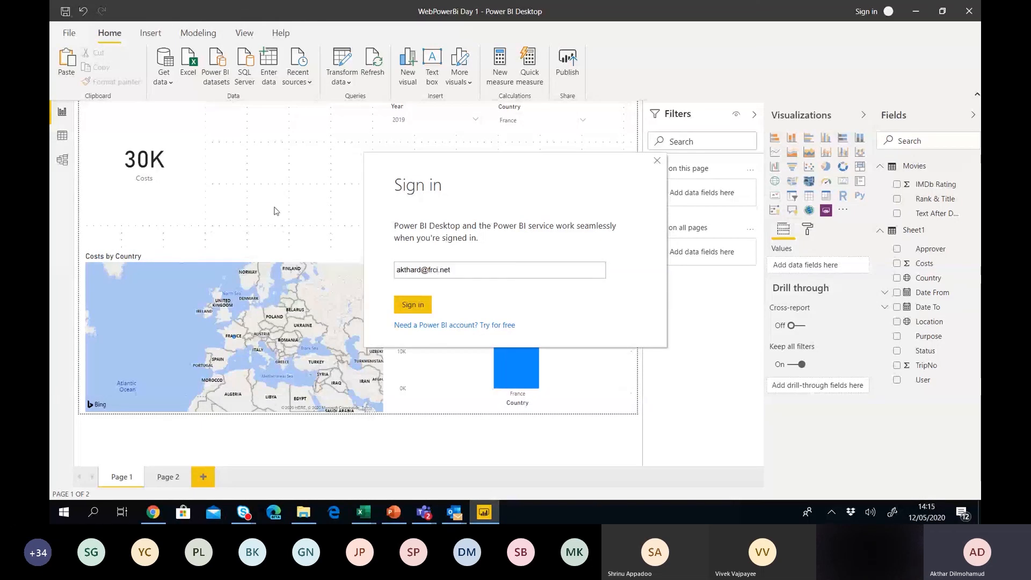
click(412, 304)
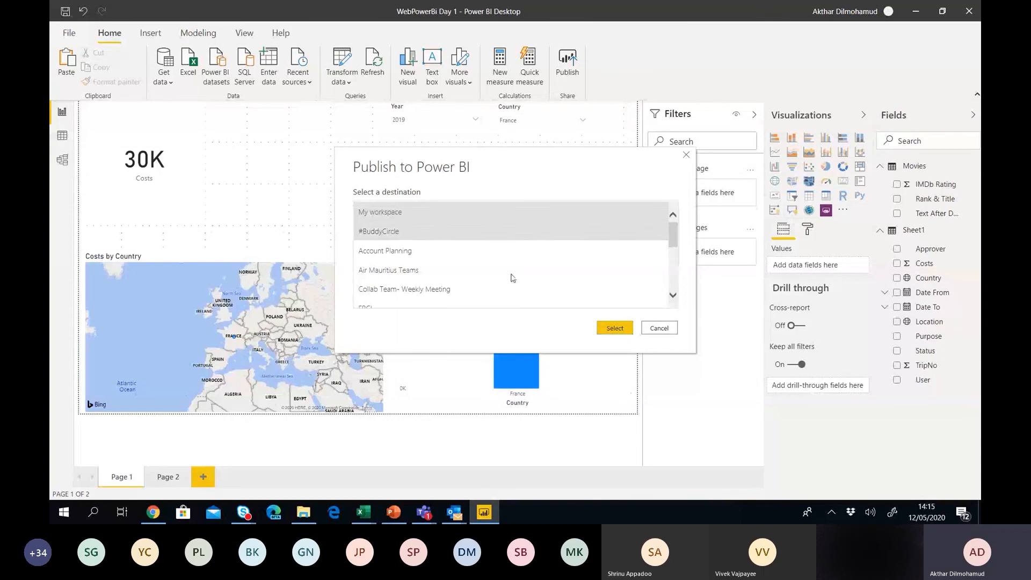
Publish WebPowerBi Day 1 to My workspace, dismiss the success message and return to the browser.
click(614, 328)
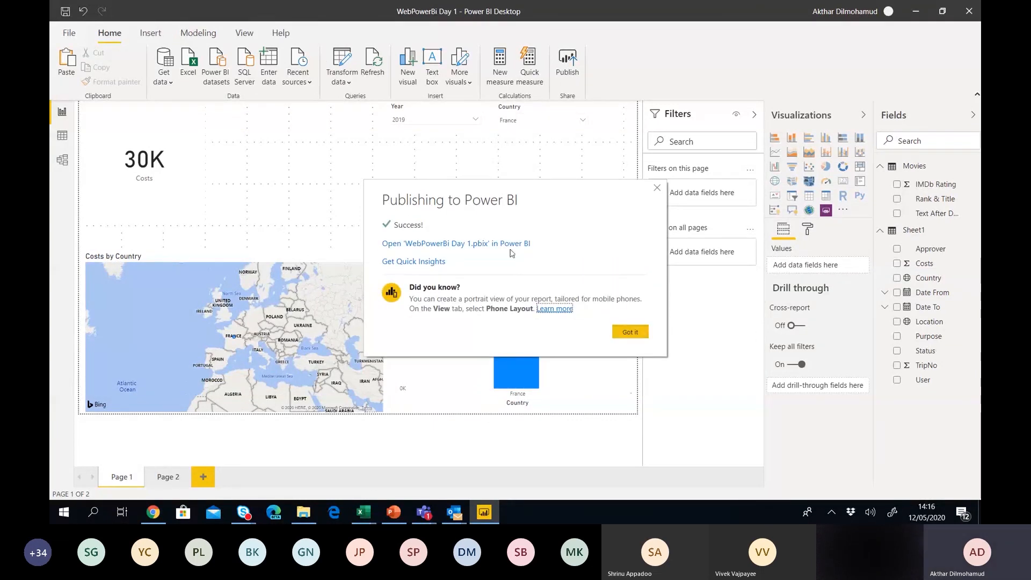
click(625, 330)
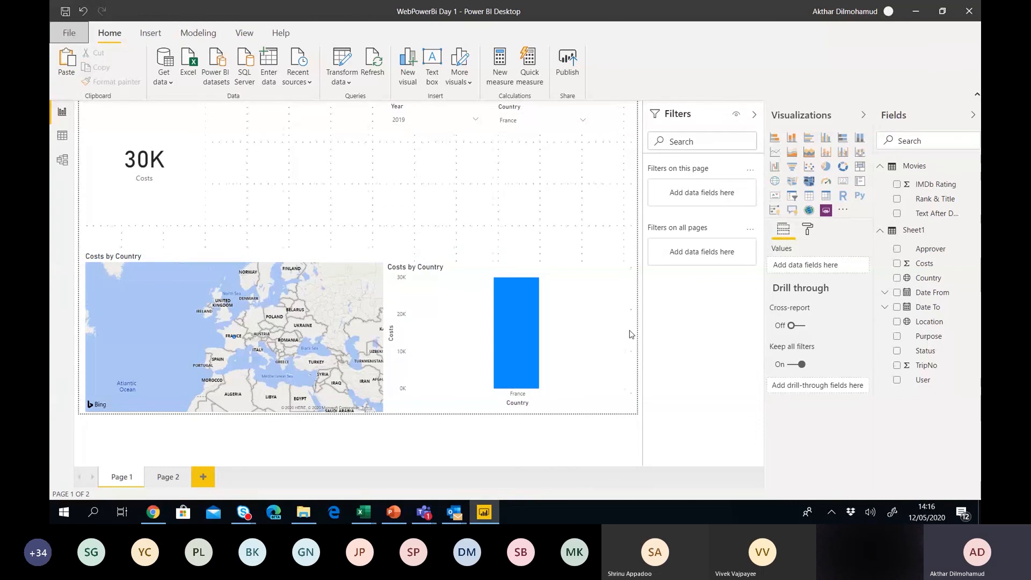
click(153, 512)
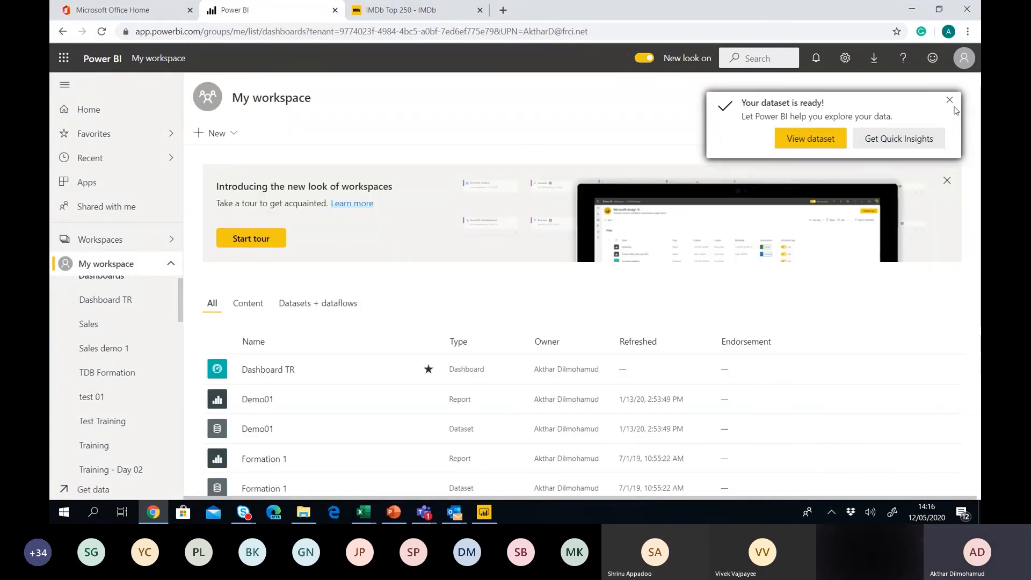
Dismiss the dataset-ready notice and scroll My workspace to find the WebPowerBi Day 1 report and dataset.
click(950, 100)
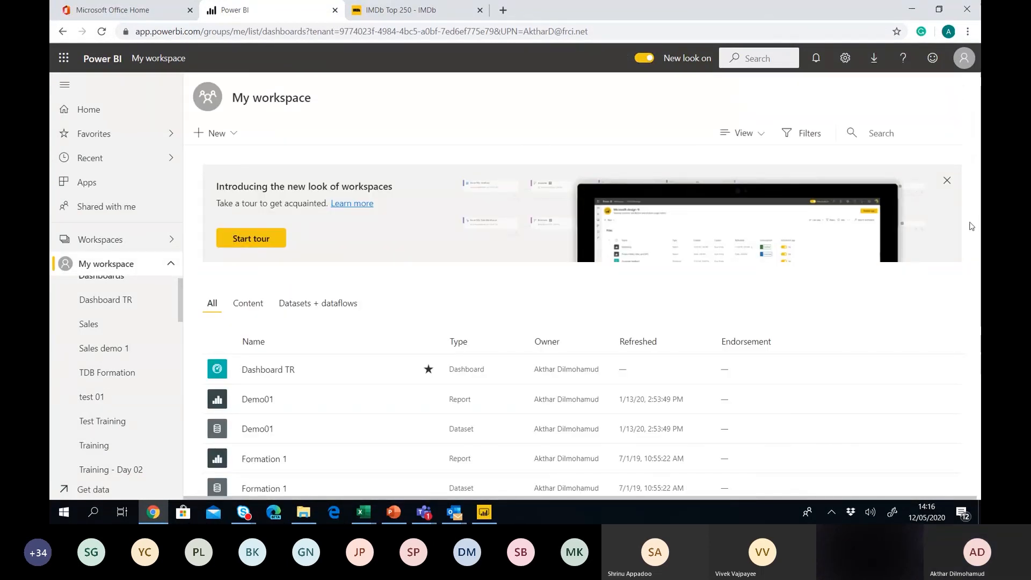
double_click(253, 342)
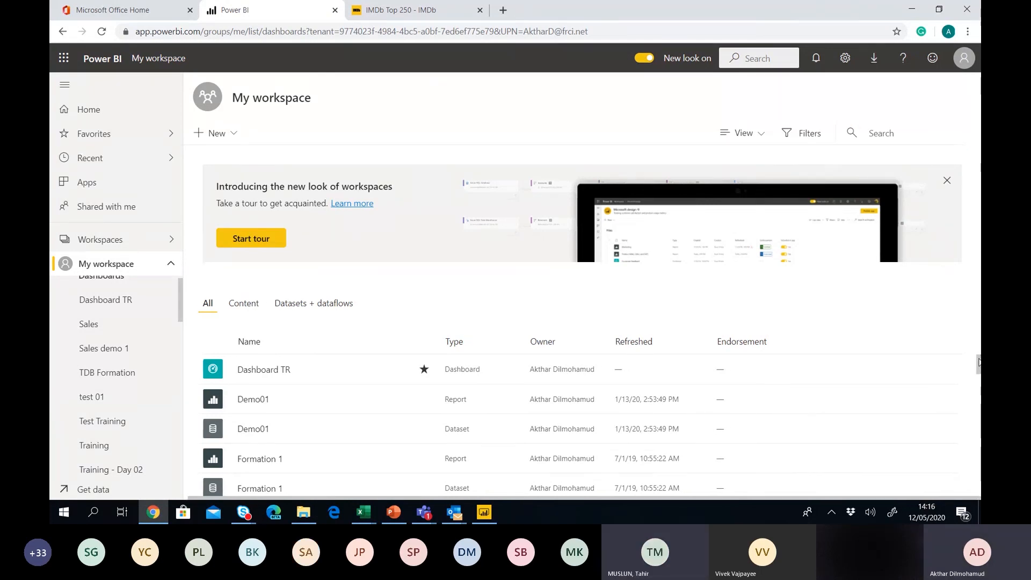
drag(978, 362, 978, 431)
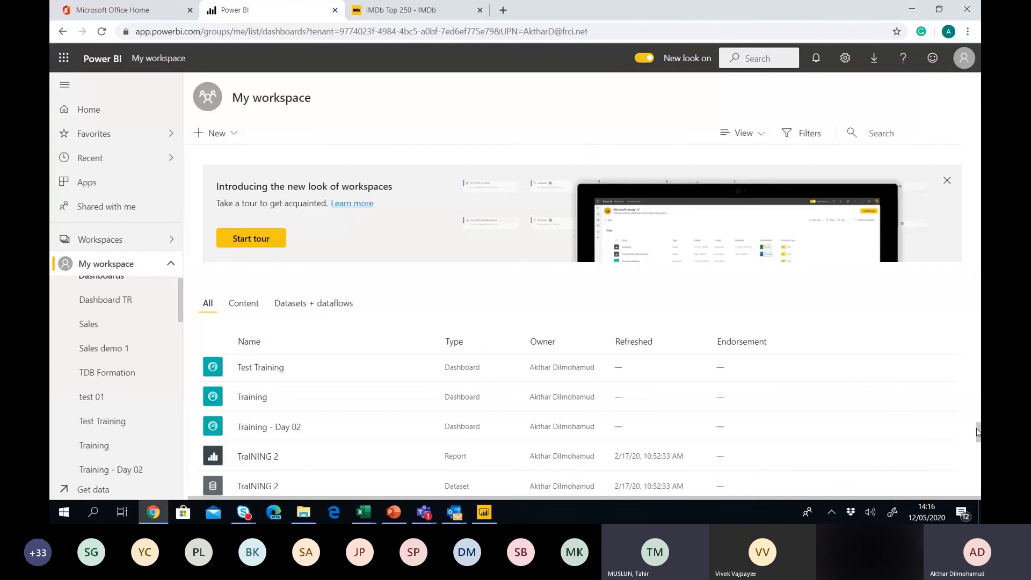
drag(978, 431, 979, 483)
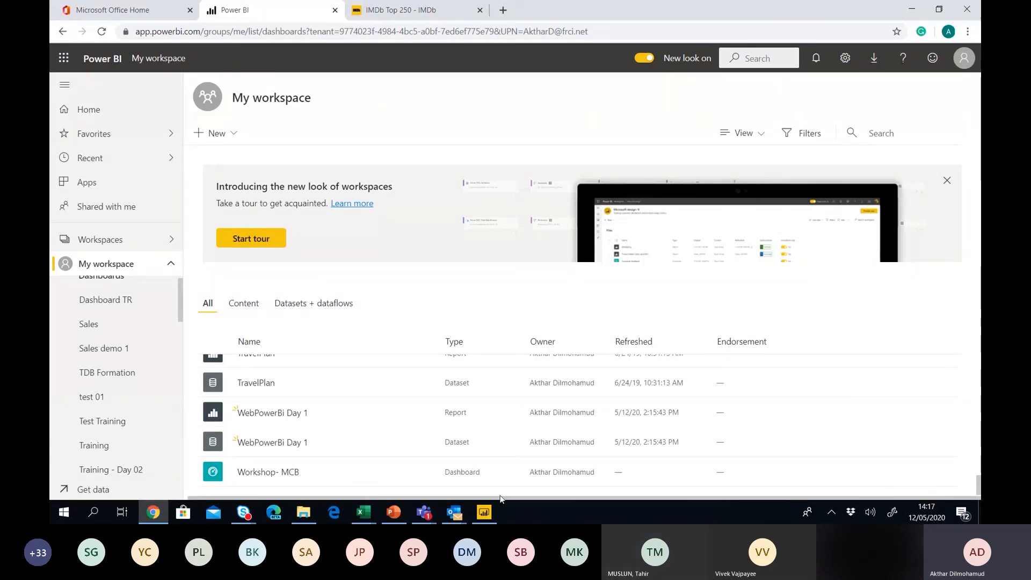
Start republishing from Power BI Desktop, cancel at the Save As prompt, and go back to the browser.
click(484, 512)
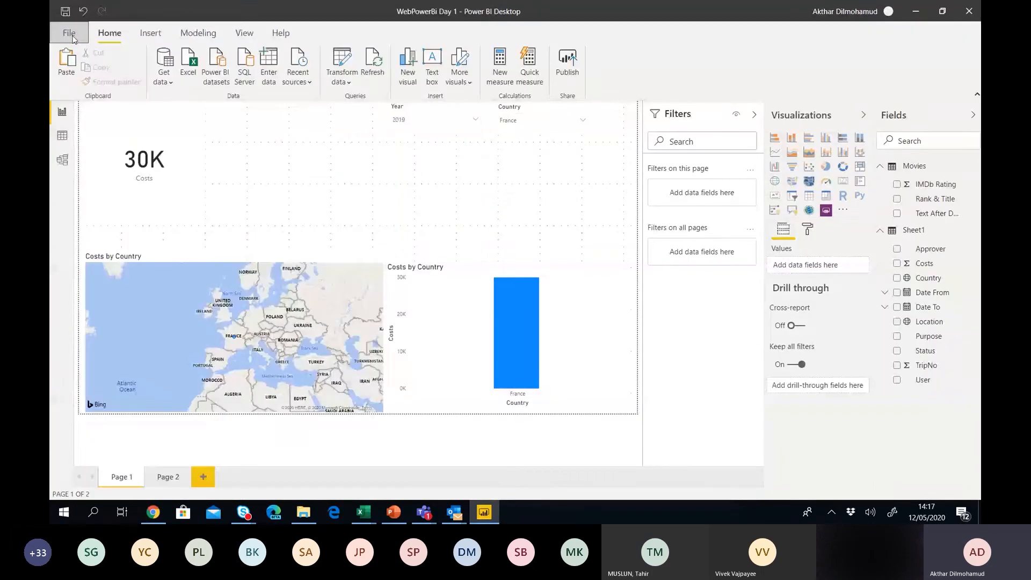
click(72, 34)
click(73, 198)
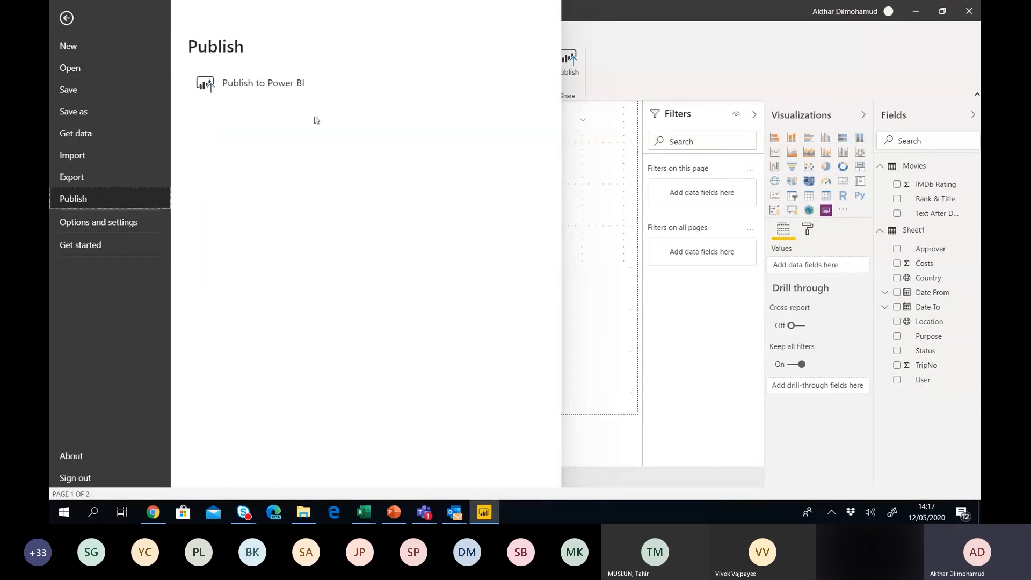
click(263, 83)
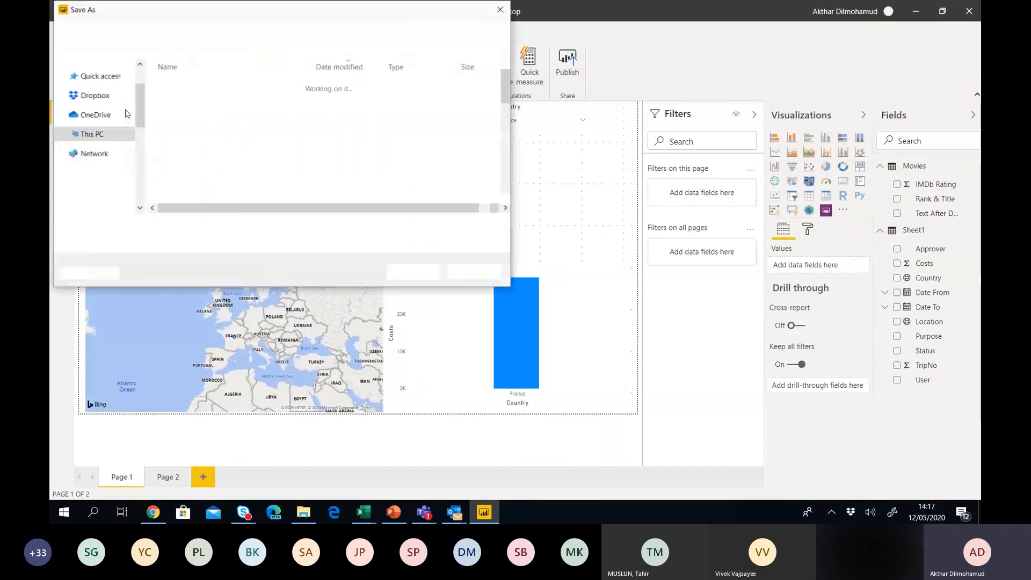
click(475, 273)
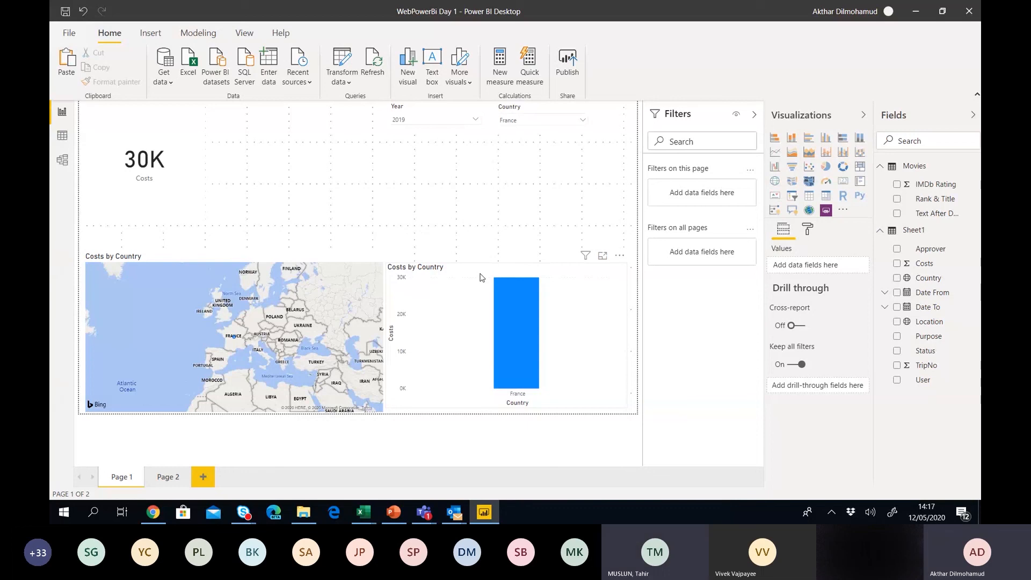
key(alt+Tab)
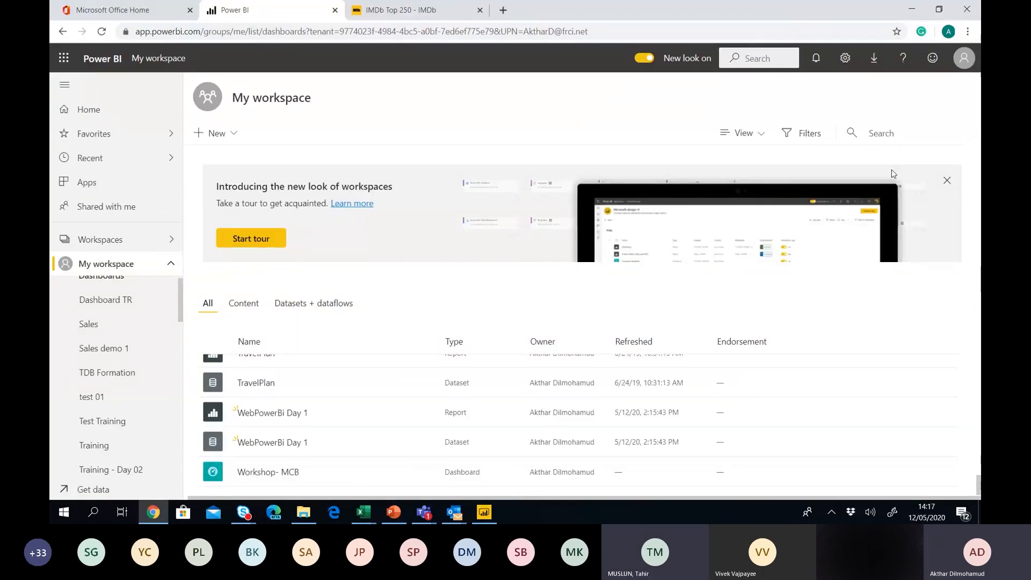
Dismiss the new-look banner, open the WebPowerBi Day 1 report and hide its Pages pane.
click(947, 181)
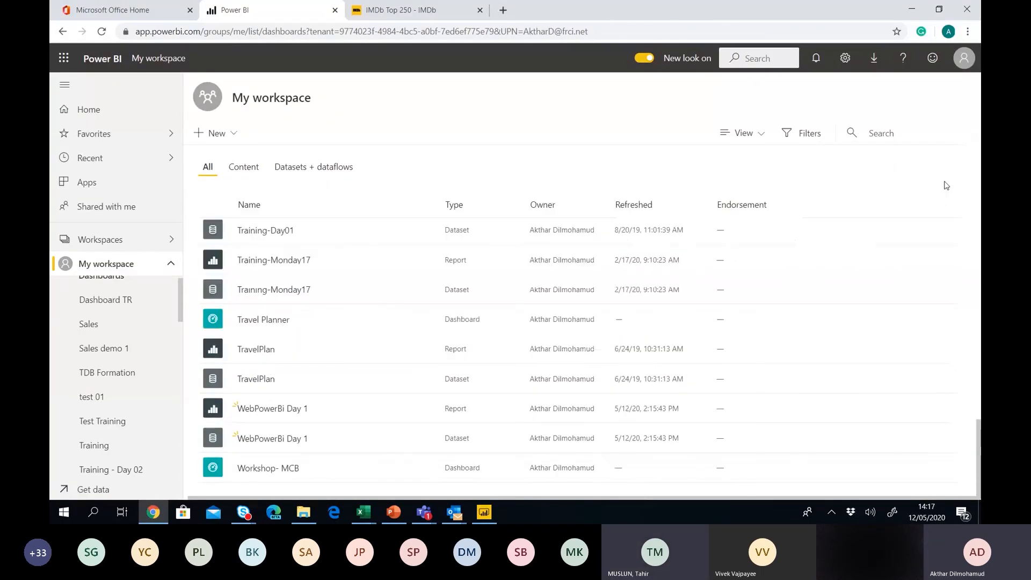
click(261, 408)
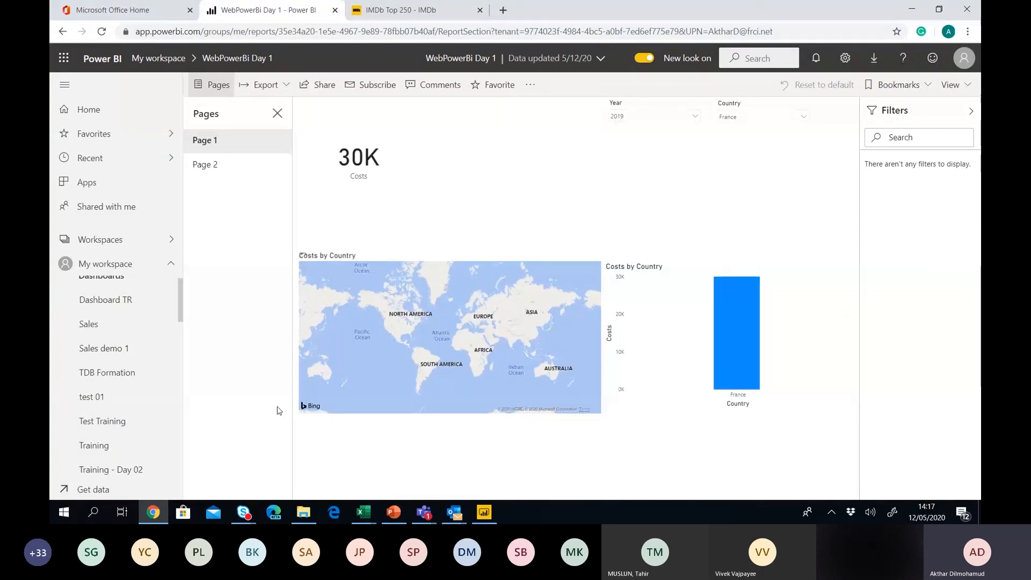
click(276, 114)
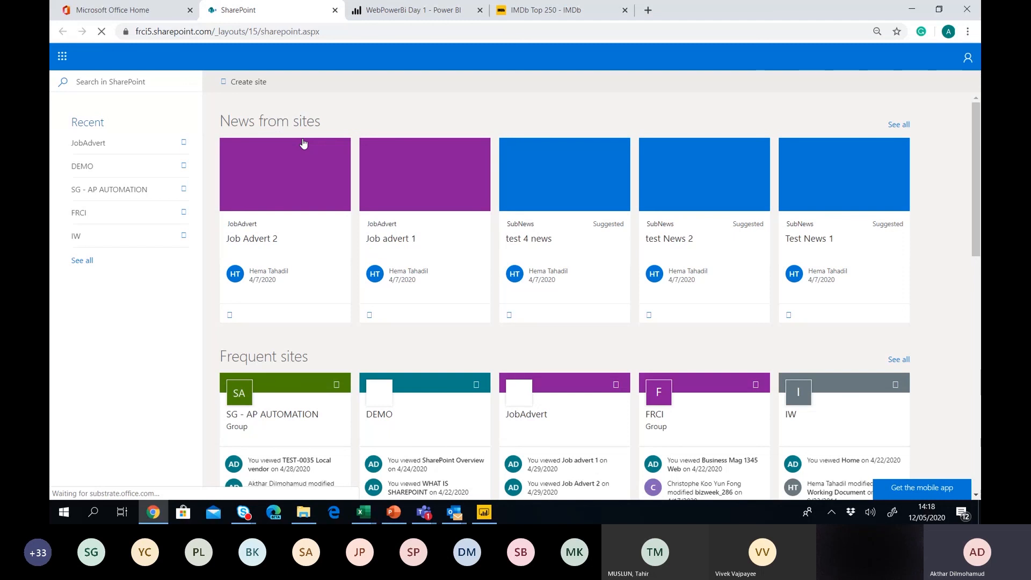
Open the DEMO site from the Recent list on the SharePoint start page.
click(83, 166)
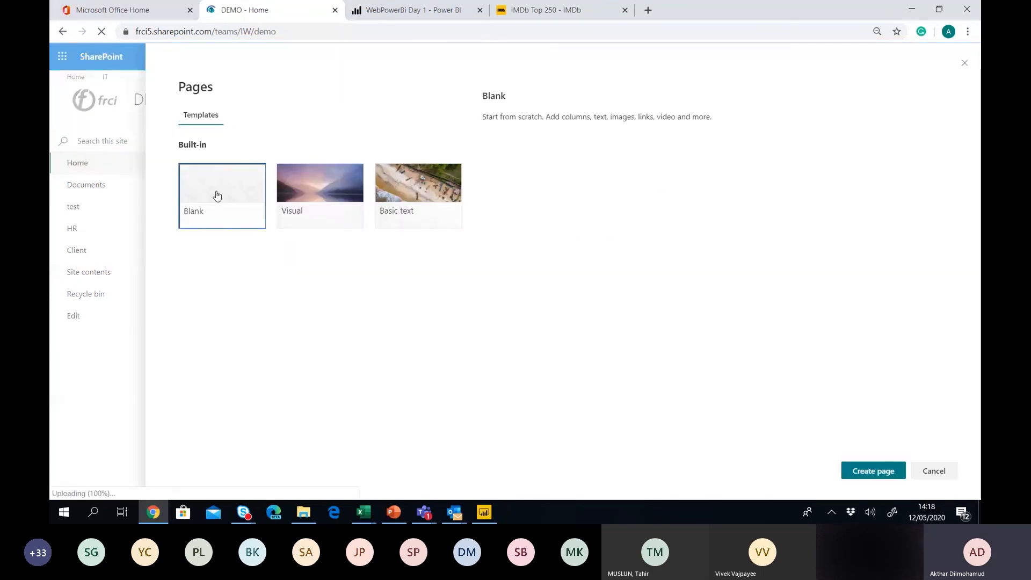
Create a new DEMO site page from the Blank template.
click(859, 474)
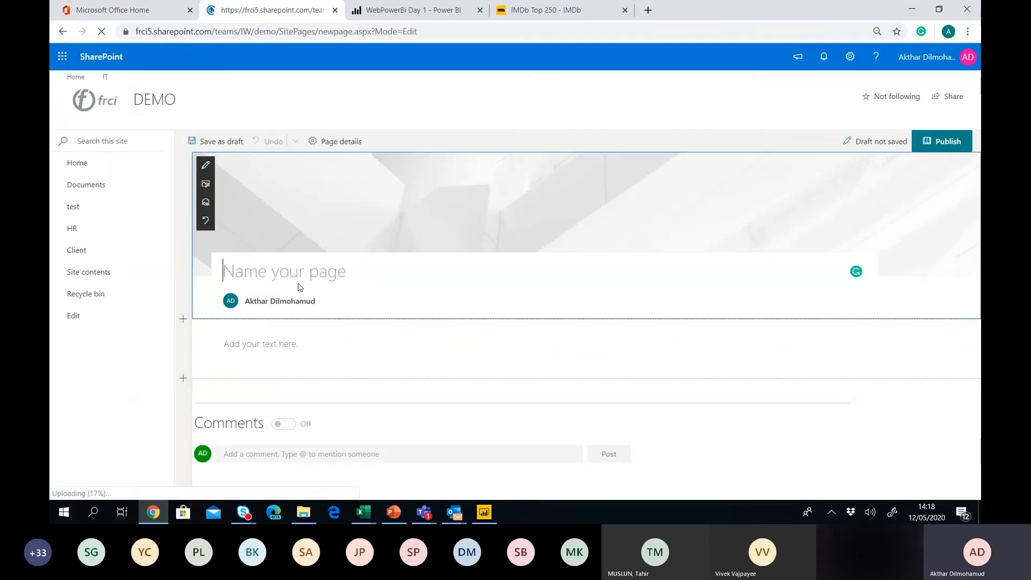
Title the page 'Travel Expense Report', correcting typos along the way.
text(Pow)
key(BackSpace)
key(BackSpace)
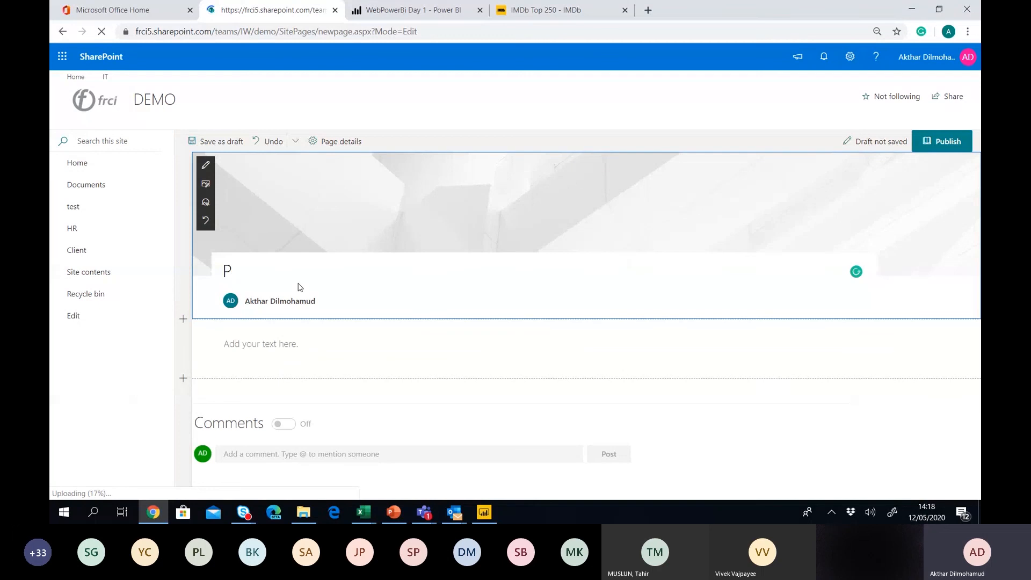
key(BackSpace)
text(Tr)
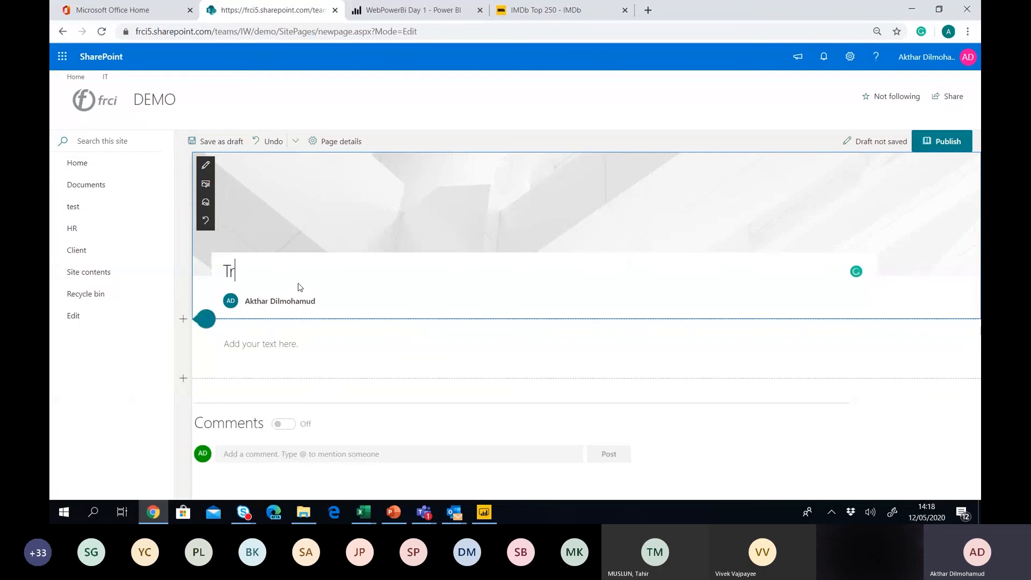
text(avel Report)
key(BackSpace)
key(BackSpace)
key(BackSpace)
key(BackSpace)
key(BackSpace)
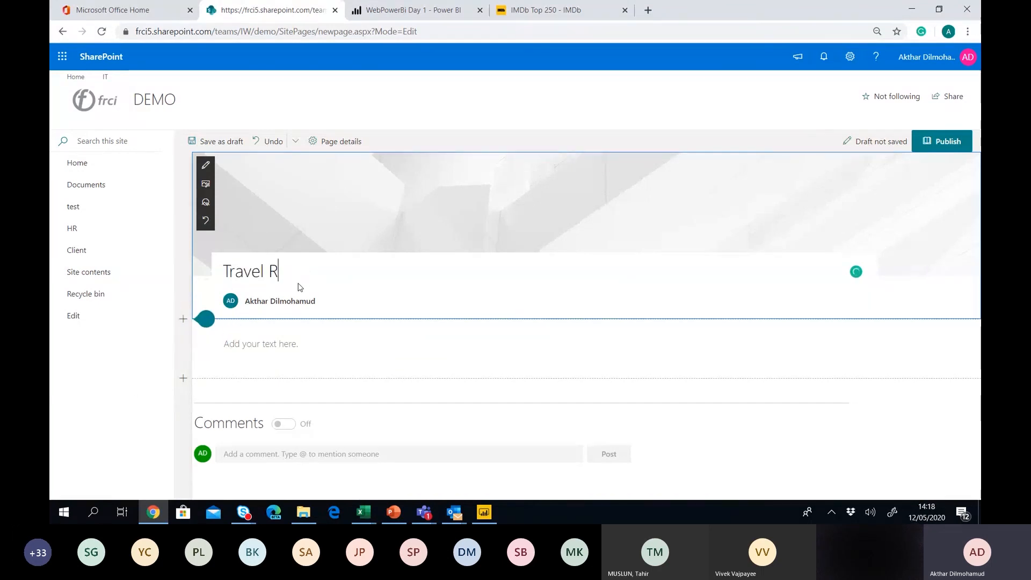
key(BackSpace)
text(Expe)
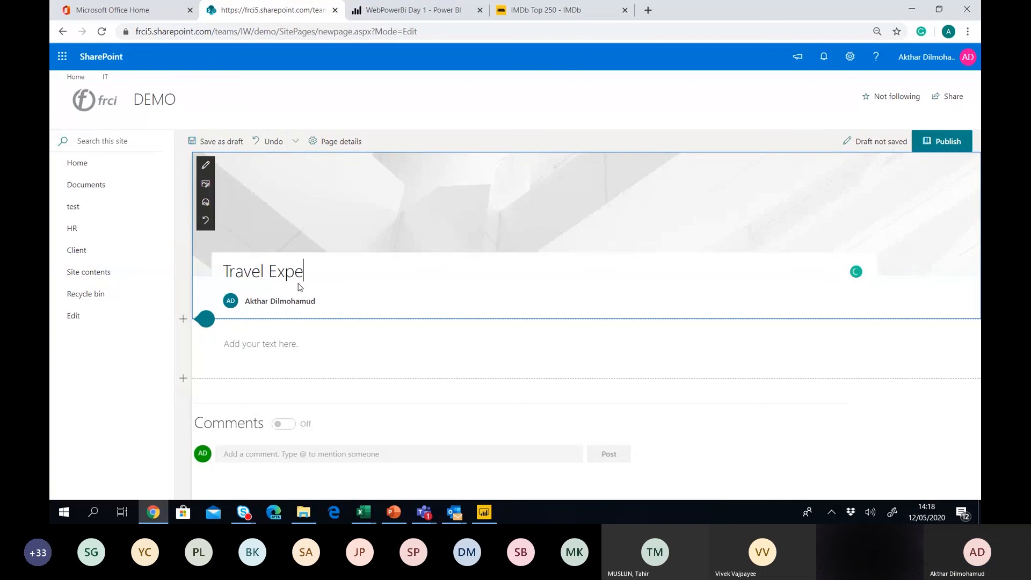
text(nse report)
key(Left)
key(Left)
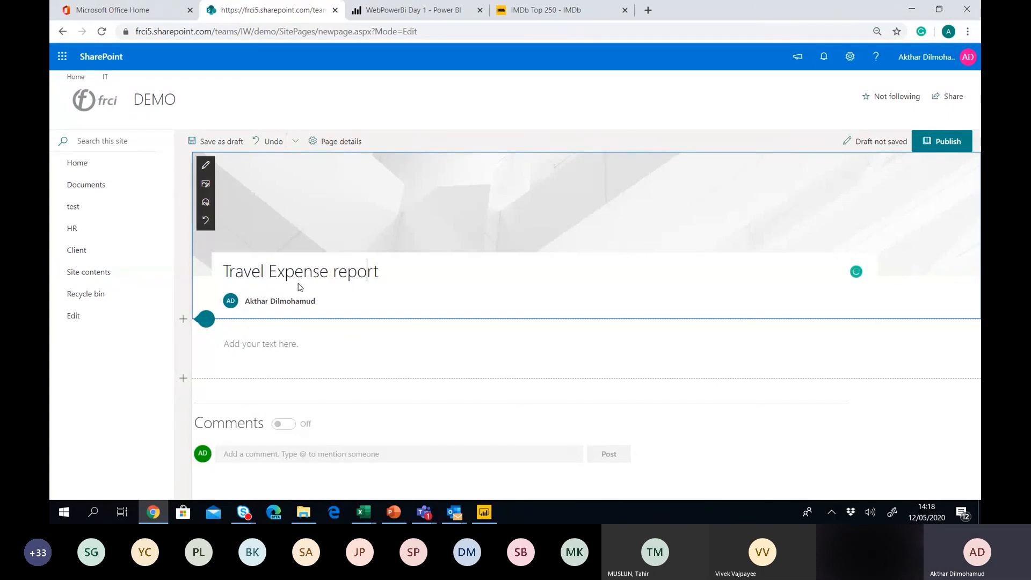
key(Left)
key(Left)
key(Left)
key(BackSpace)
text(R)
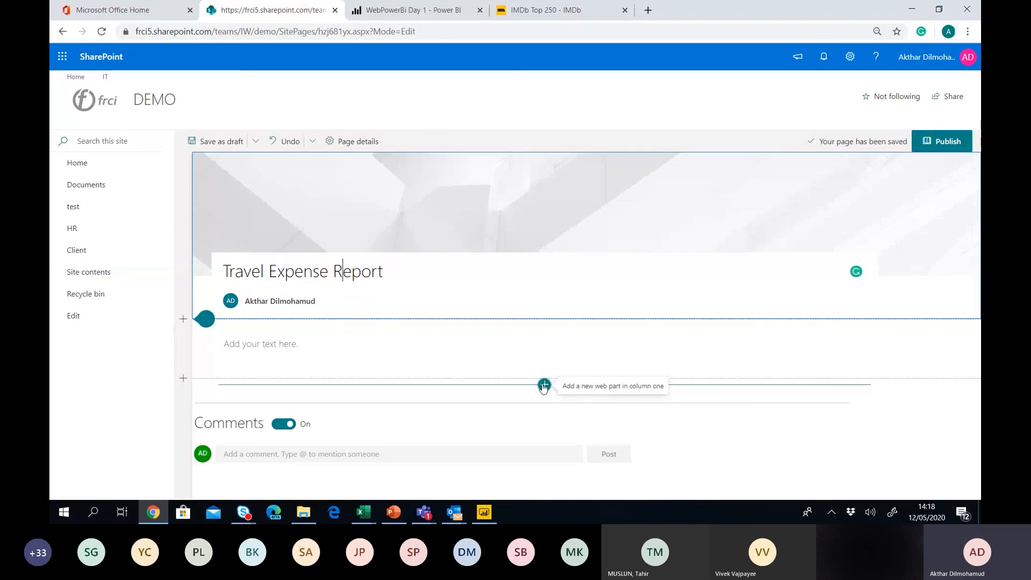
Insert a Power BI web part below the text section via a 'power' search and begin adding a report.
click(543, 386)
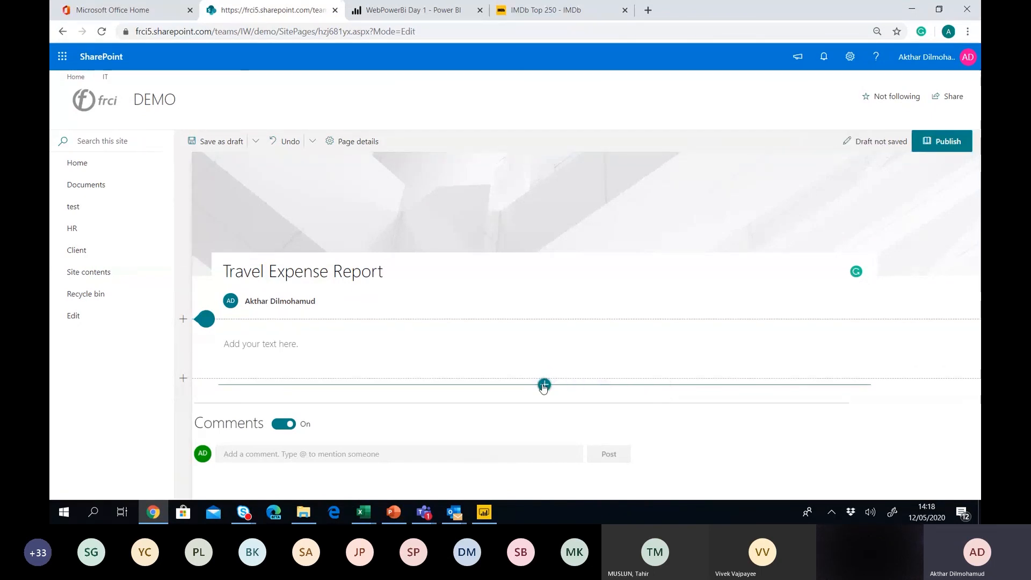
text(pow)
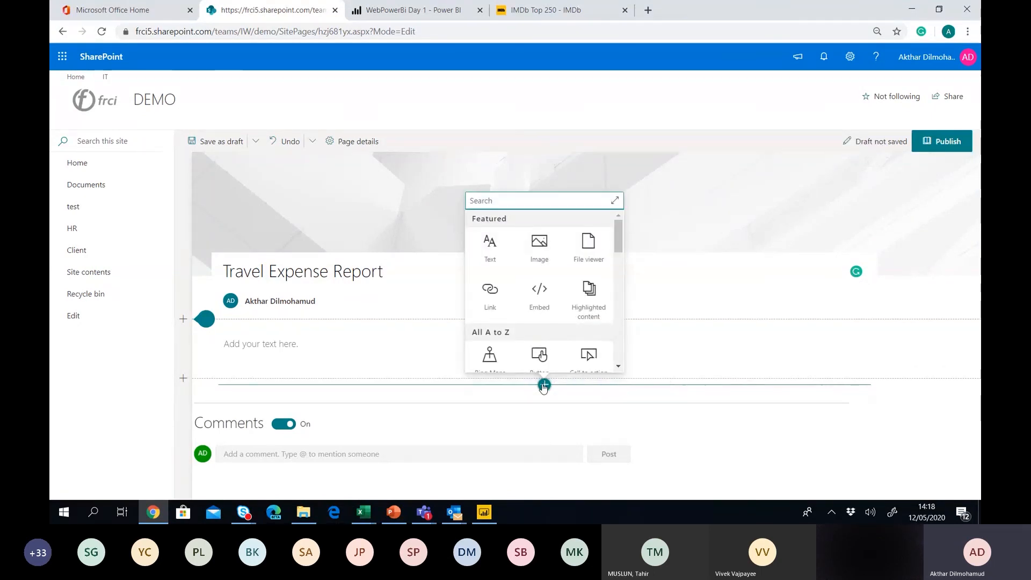
text(er)
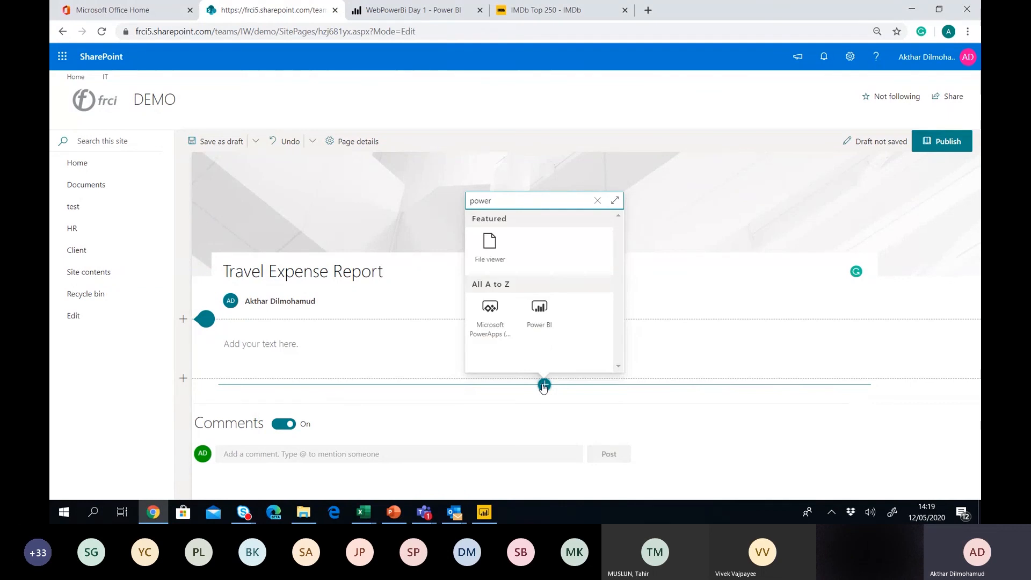
click(534, 318)
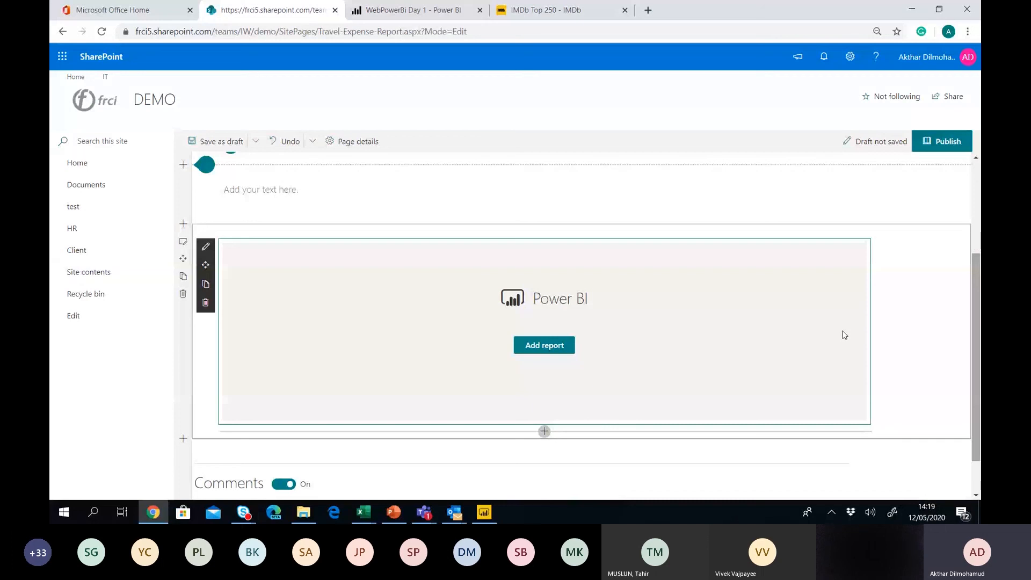
click(556, 351)
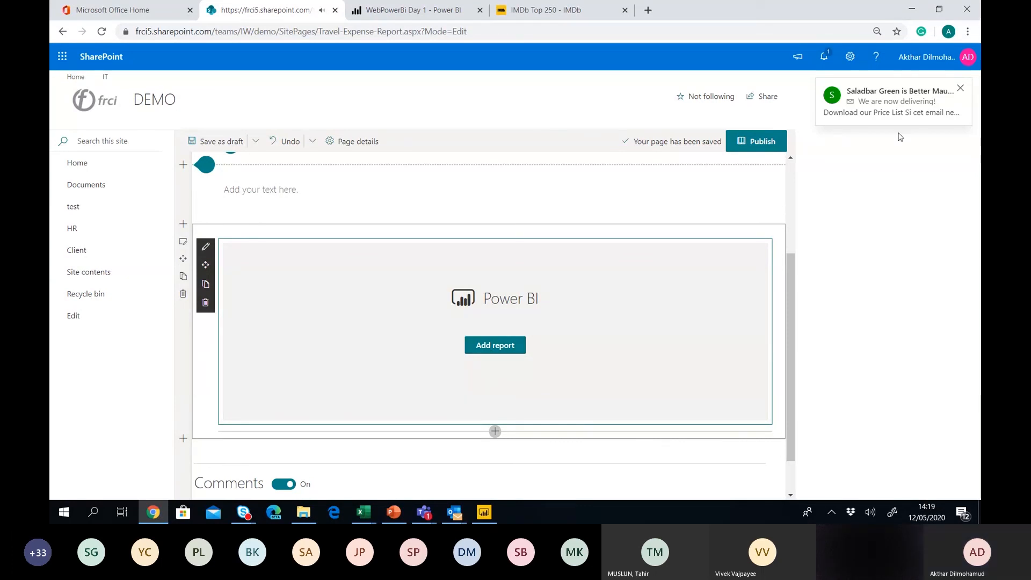
Paste the WebPowerBi Day 1 report URL into the Power BI web part's report link field.
mouse_move(786, 269)
mouse_down()
mouse_move(787, 302)
mouse_move(788, 285)
mouse_up()
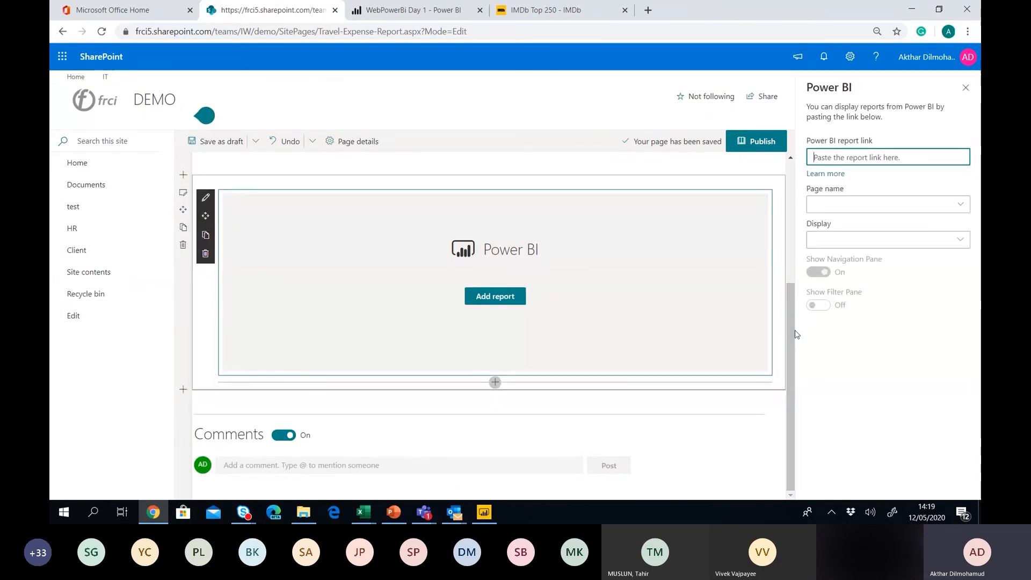
click(405, 4)
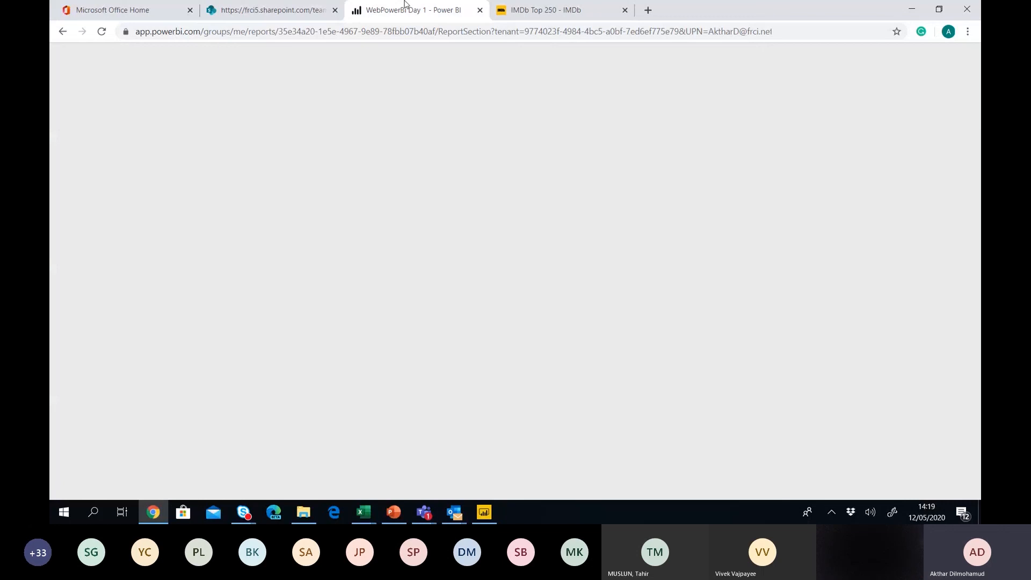
click(349, 34)
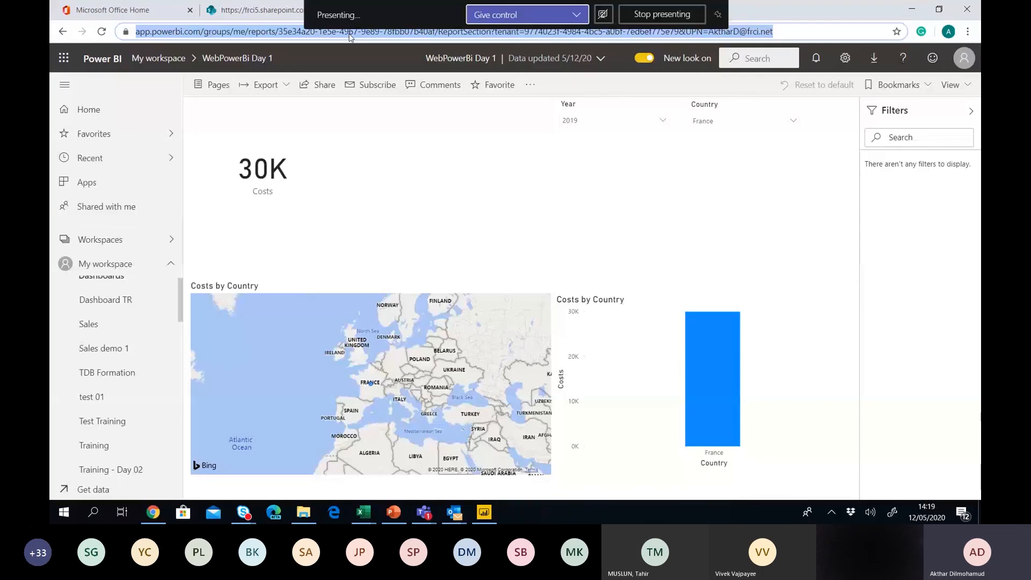
click(252, 10)
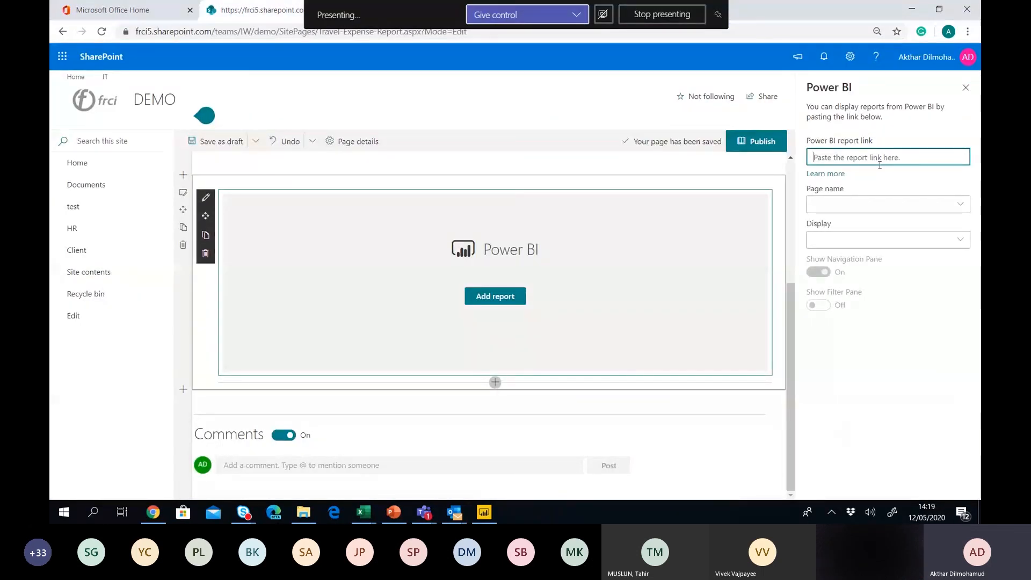
key(ctrl+v)
key(Tab)
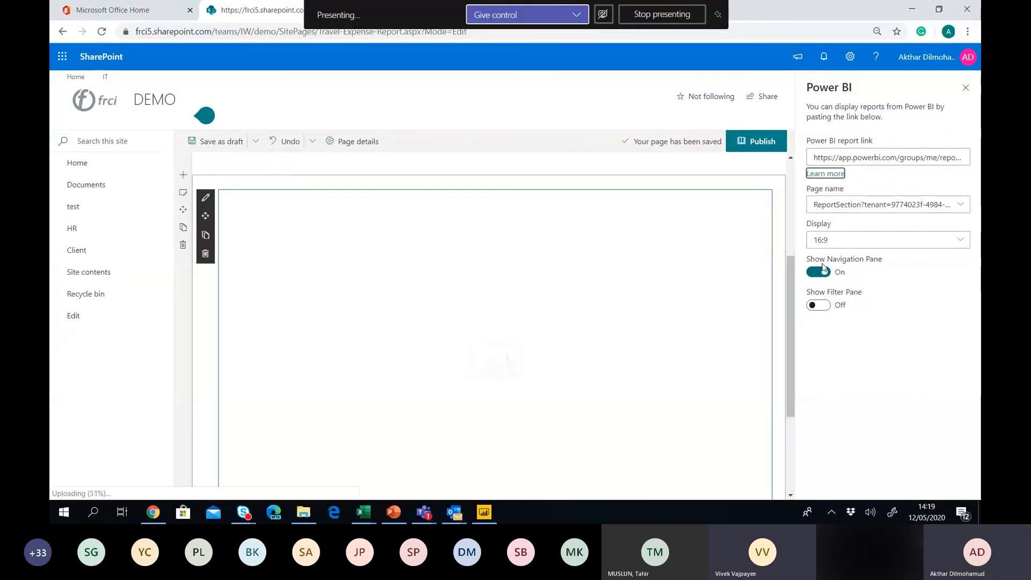
Publish the Travel Expense Report page and dismiss the 'Help others find your page' panel.
click(763, 141)
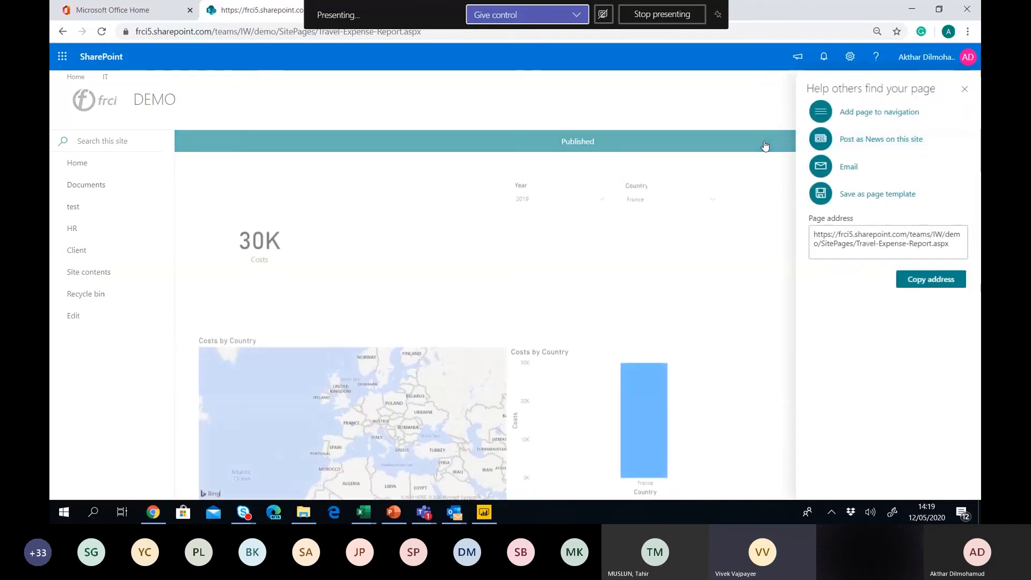
click(965, 90)
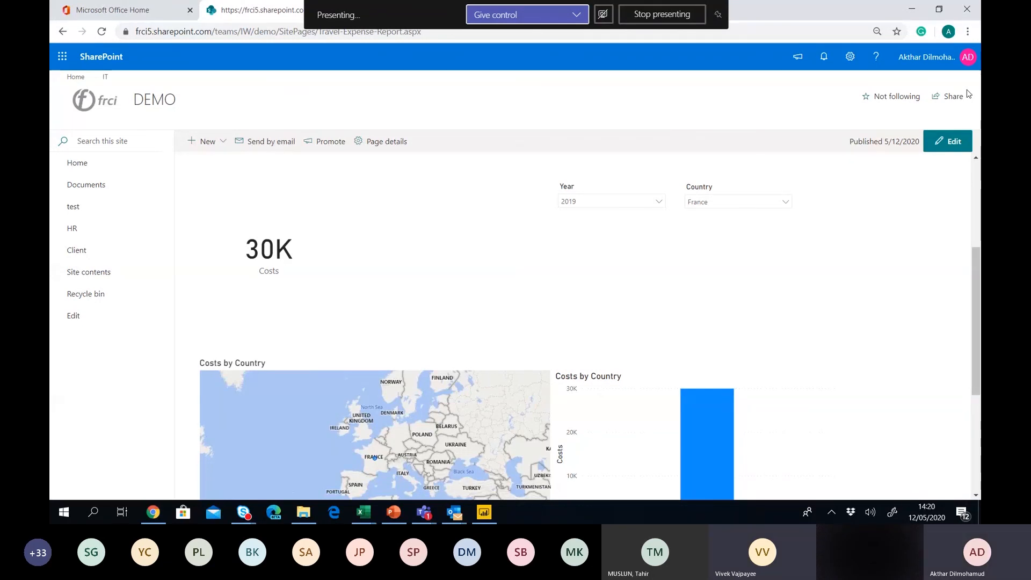
Filter the embedded report's Country slicer to South Africa, toggling it off and back on.
click(646, 203)
click(738, 203)
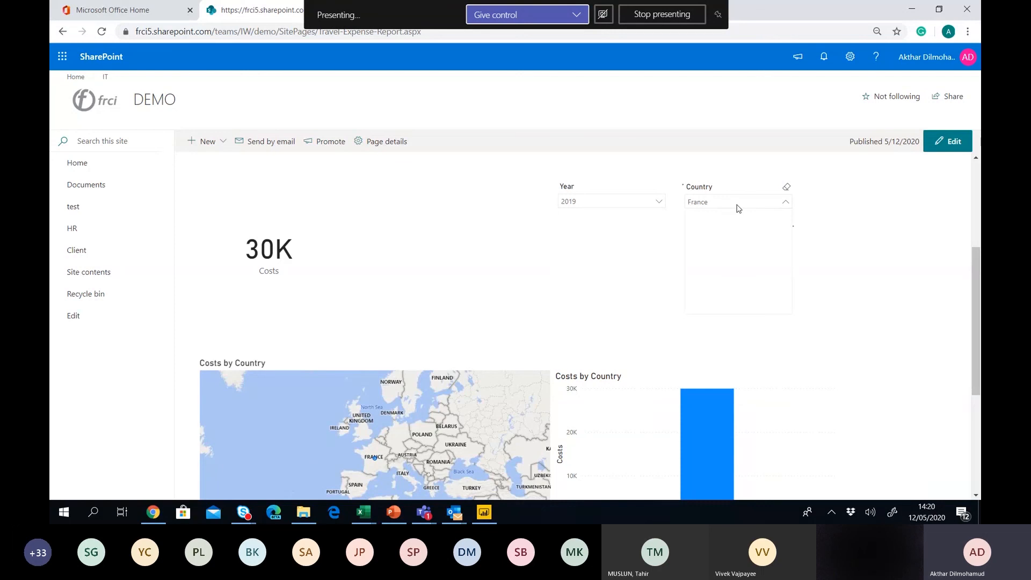
click(737, 205)
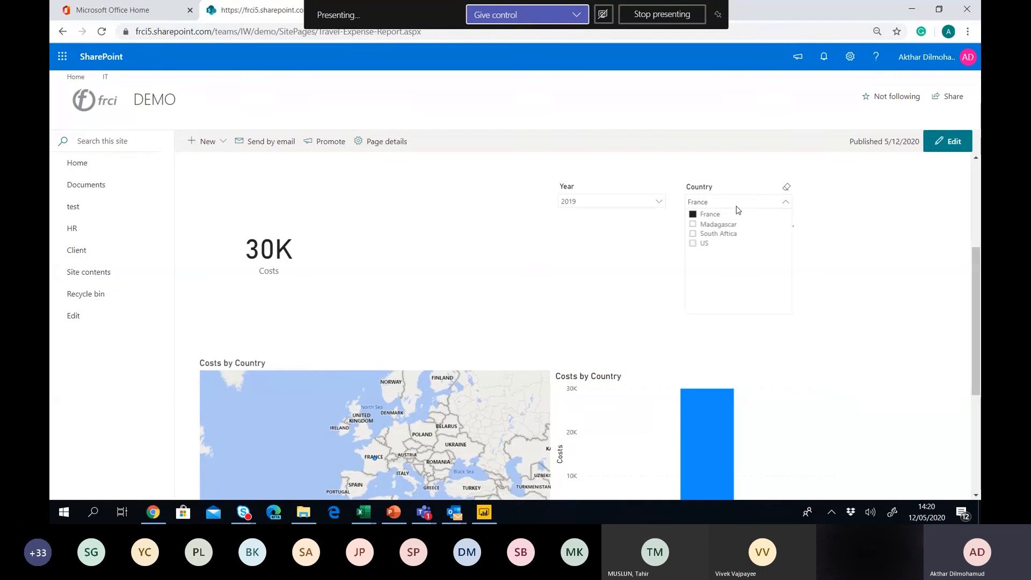
click(721, 236)
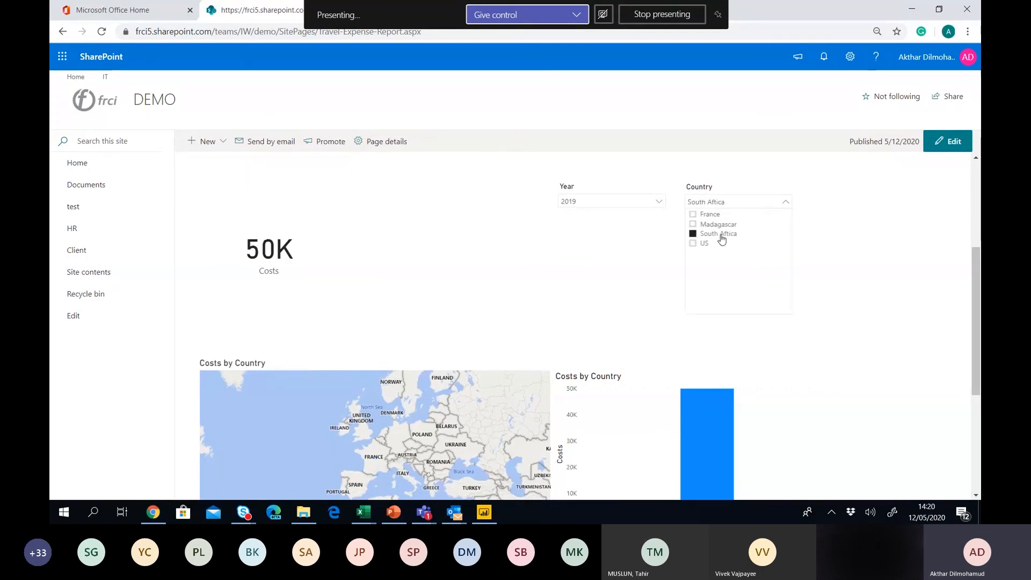
click(693, 235)
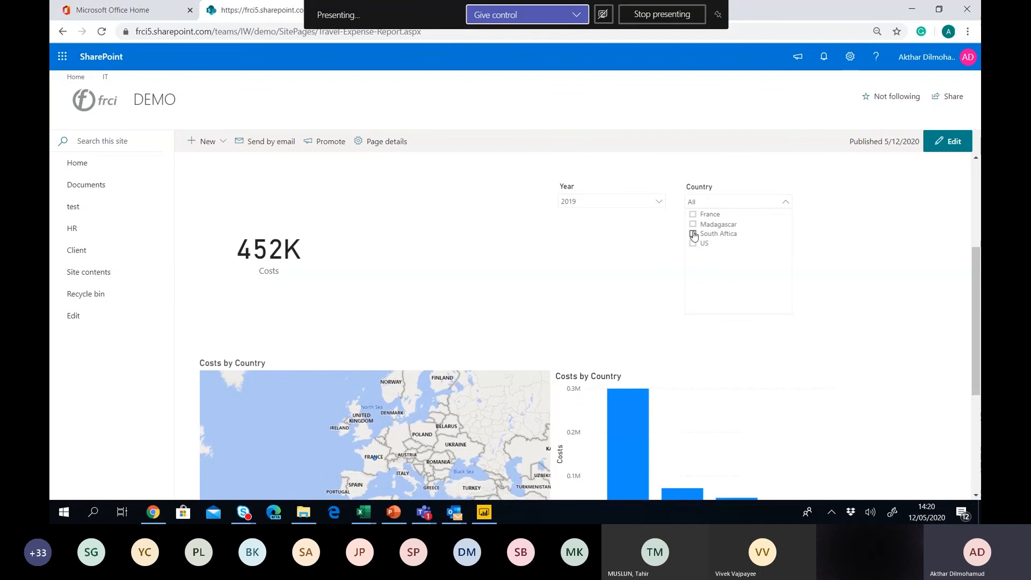
click(694, 235)
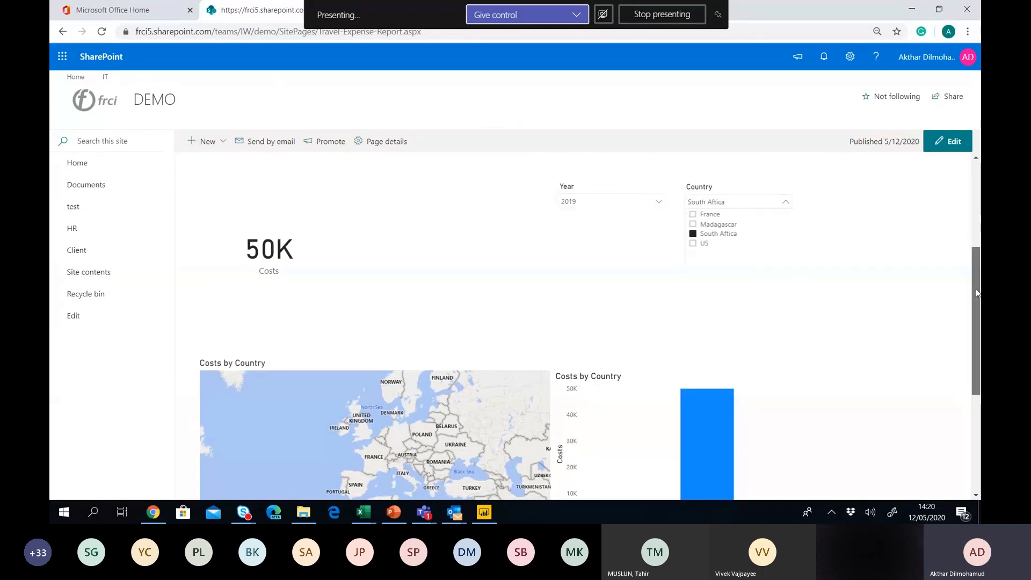
drag(977, 292, 977, 313)
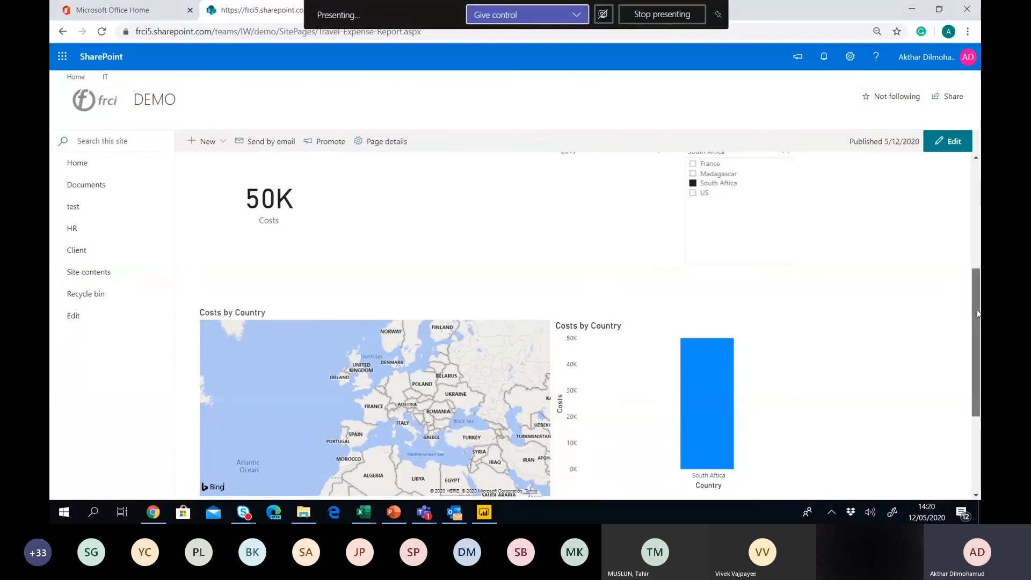
drag(977, 315, 979, 274)
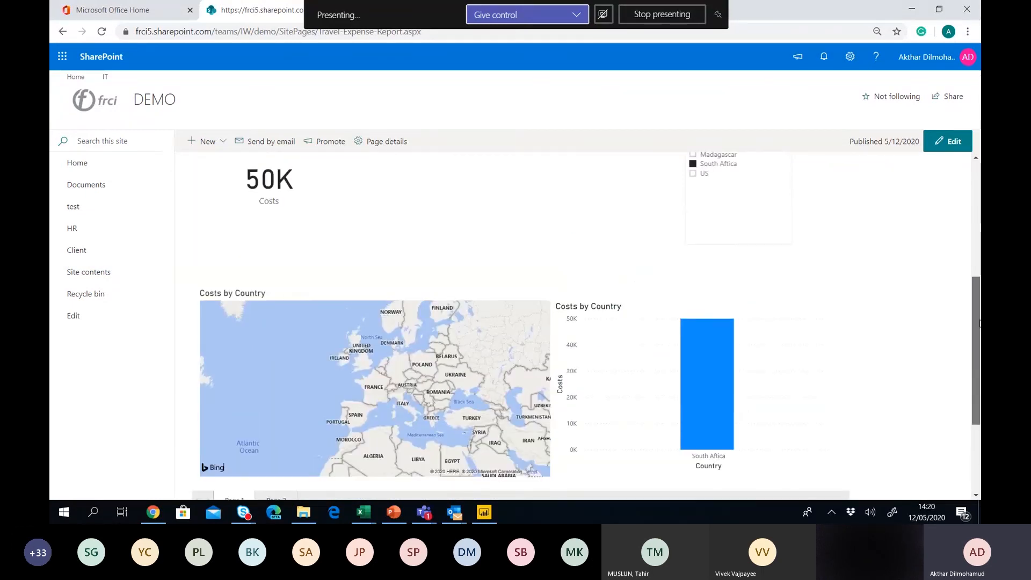
Clear the South Africa filter, highlight US then Madagascar costs, and remove the highlight.
click(722, 277)
scroll(945, 295, down, 4)
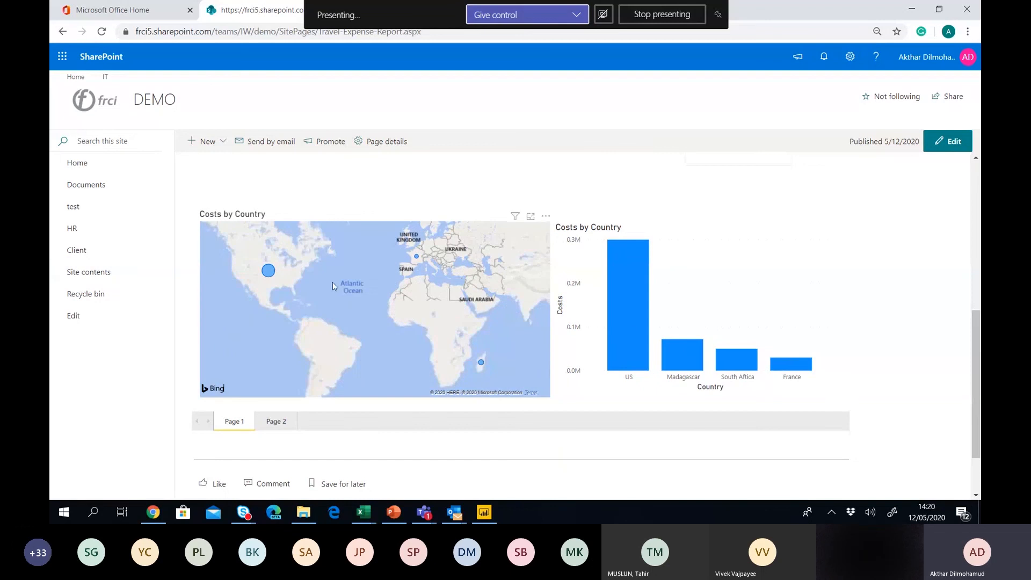
click(270, 276)
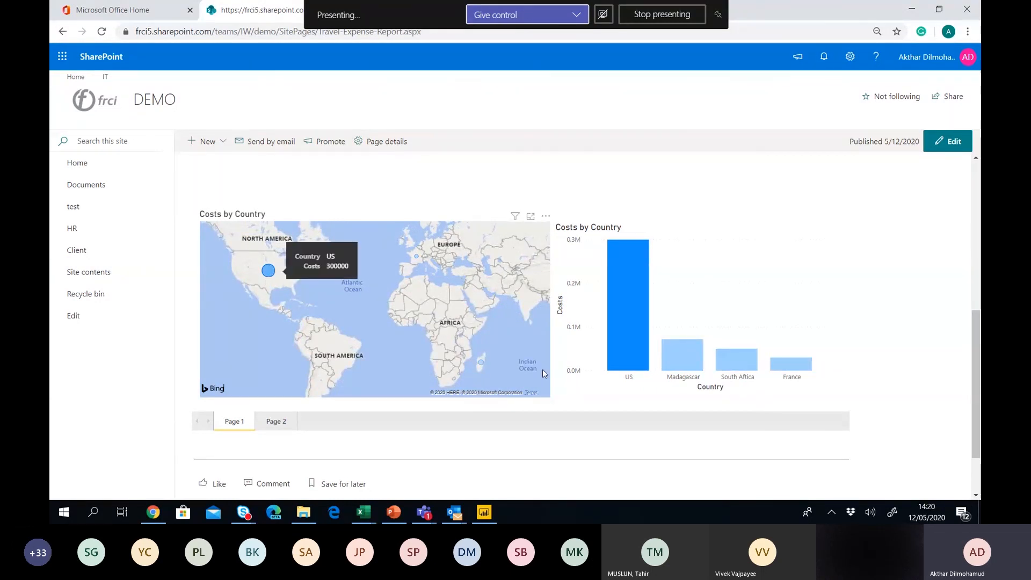
click(688, 363)
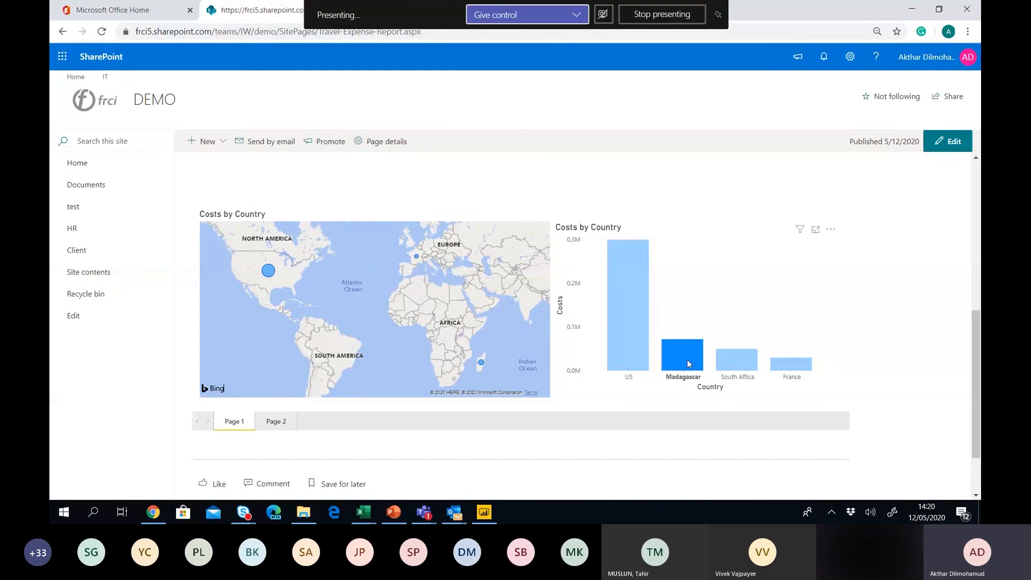
click(688, 364)
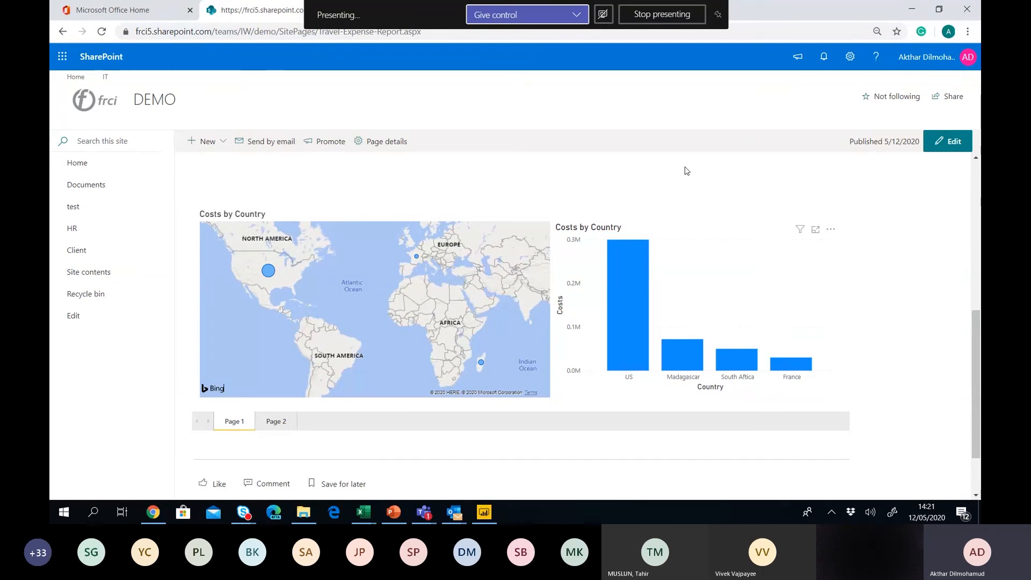
Glance at the My account panel, then launch Power BI from the Office Home tab's tile.
click(911, 63)
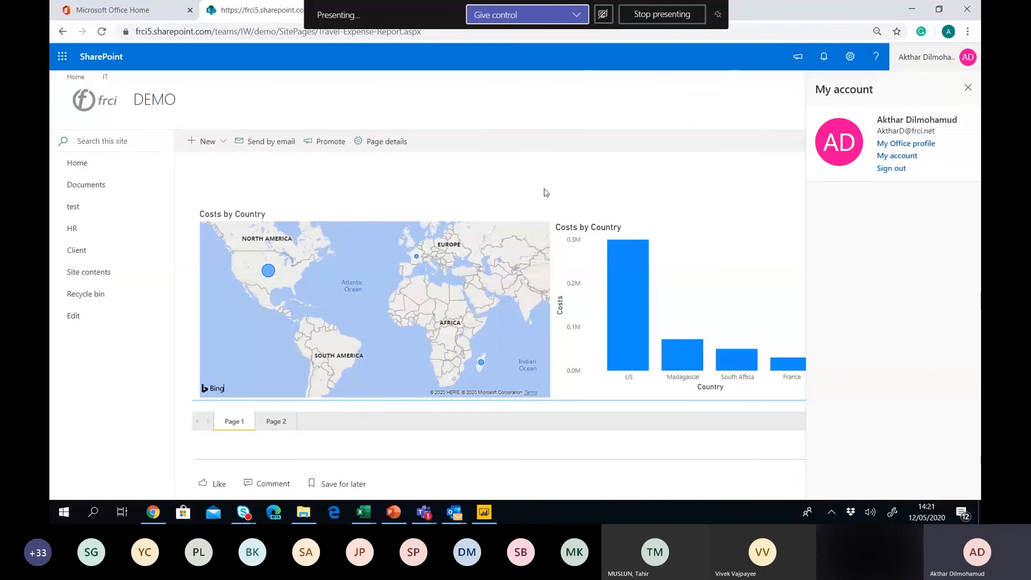
click(969, 89)
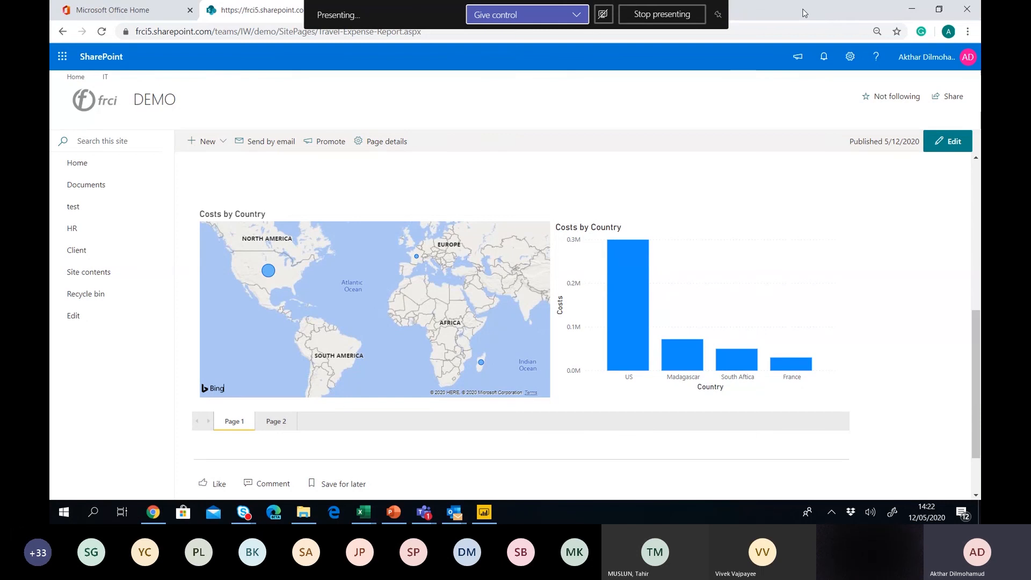
click(62, 7)
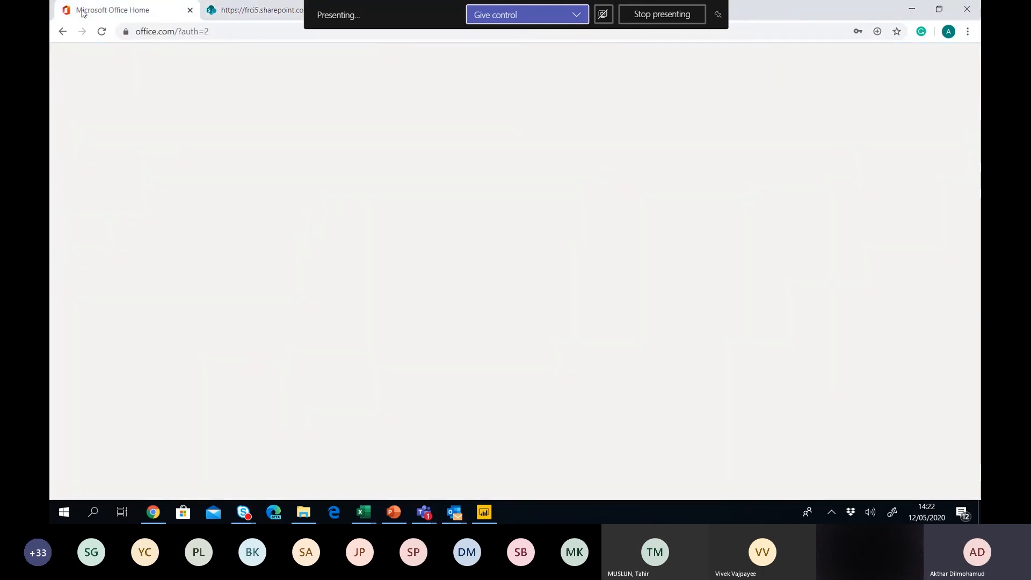
click(320, 218)
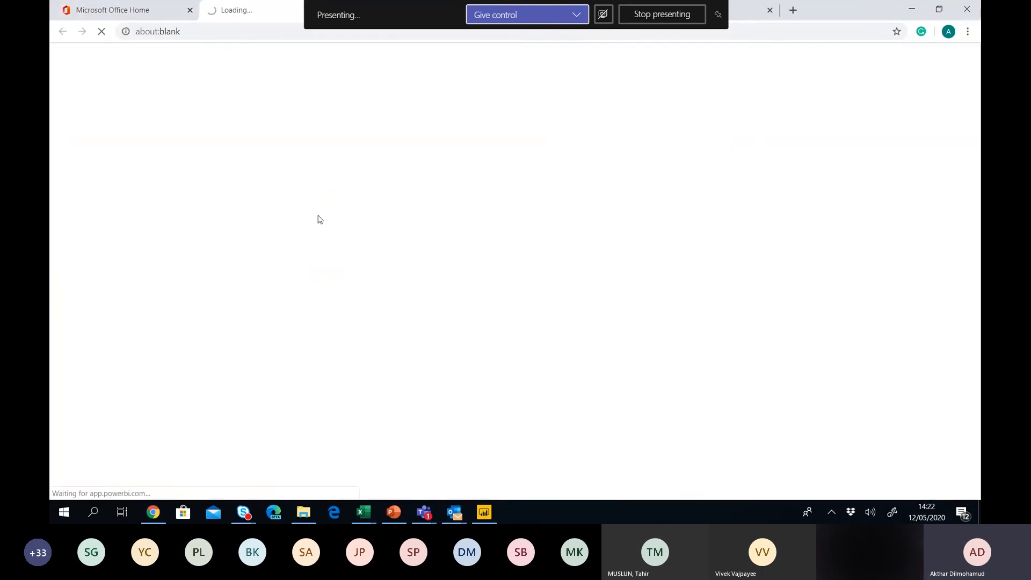
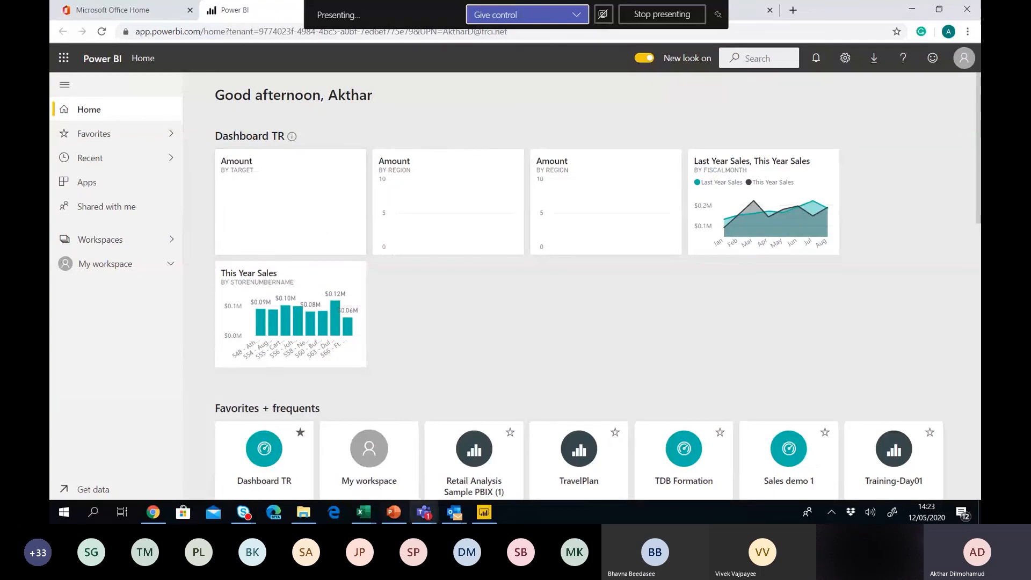
Switch to Power BI Desktop, browse the Insert and View tabs, and open Manage roles from Modeling.
click(485, 513)
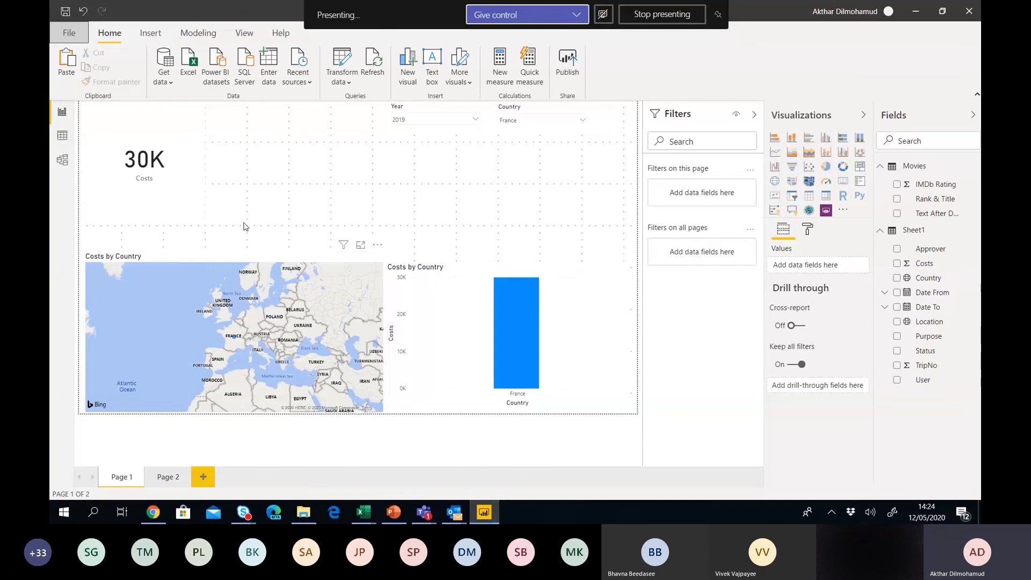
click(150, 33)
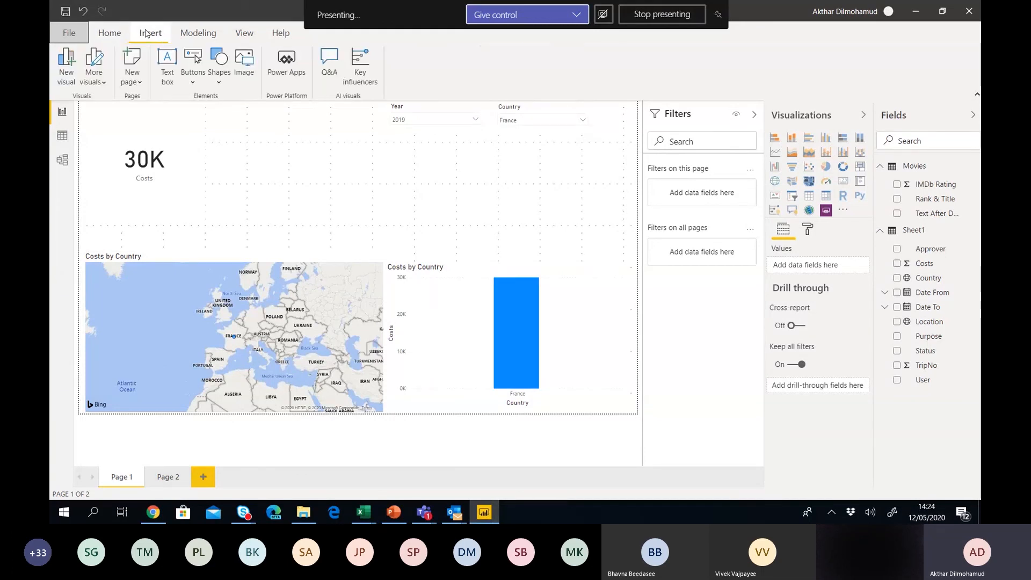
click(237, 36)
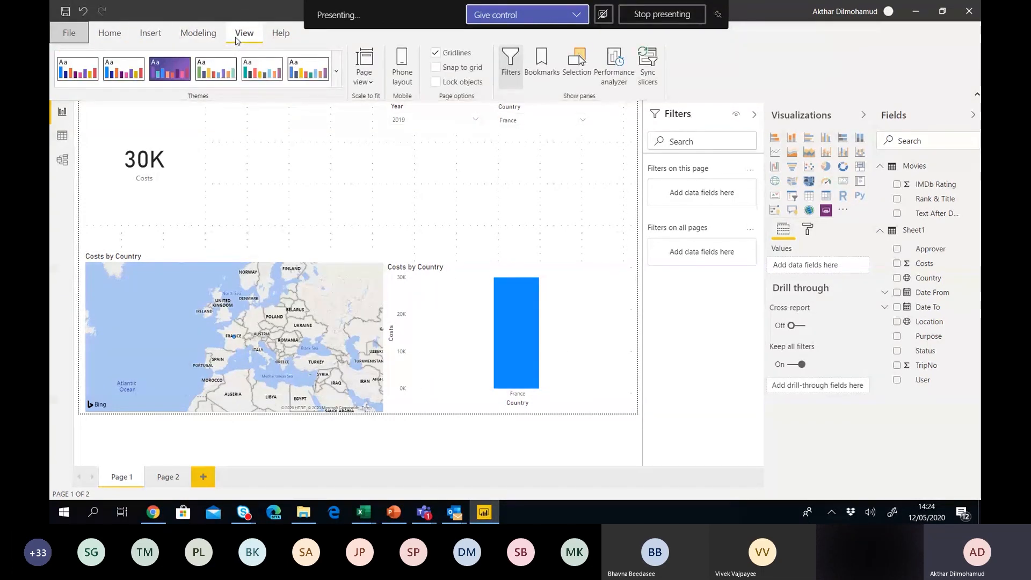
click(198, 36)
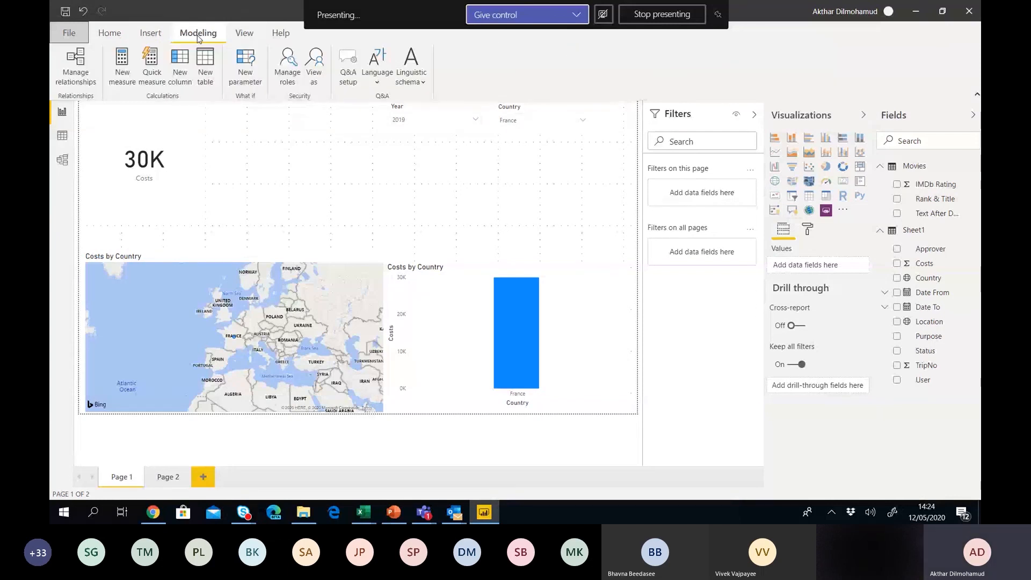
click(286, 76)
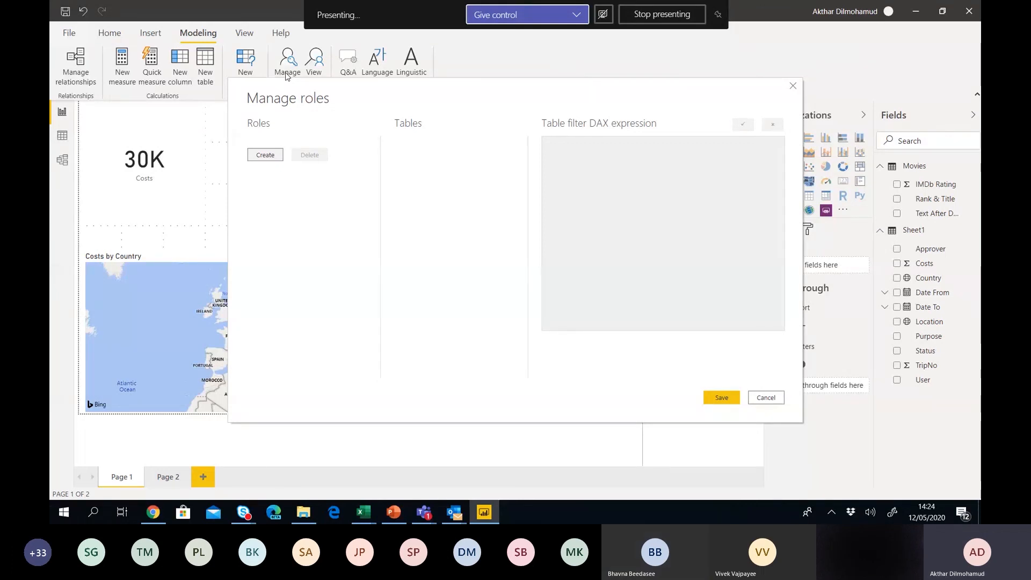
Create a new role named 'EU Regional manager' and select the Sheet1 table.
click(259, 156)
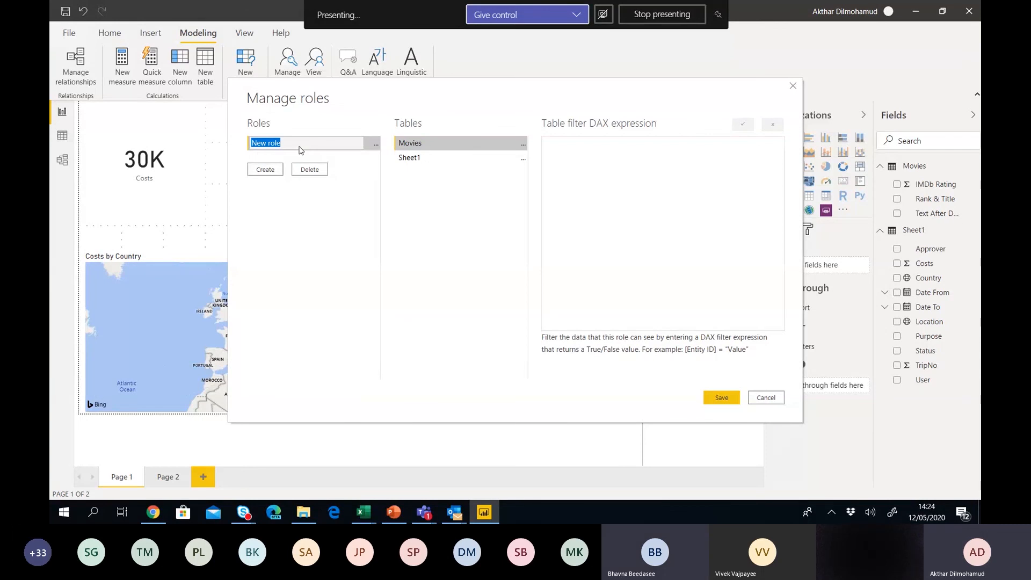
key(BackSpace)
text(Regiona)
key(BackSpace)
key(BackSpace)
key(BackSpace)
key(BackSpace)
key(BackSpace)
key(BackSpace)
key(BackSpace)
text(EU)
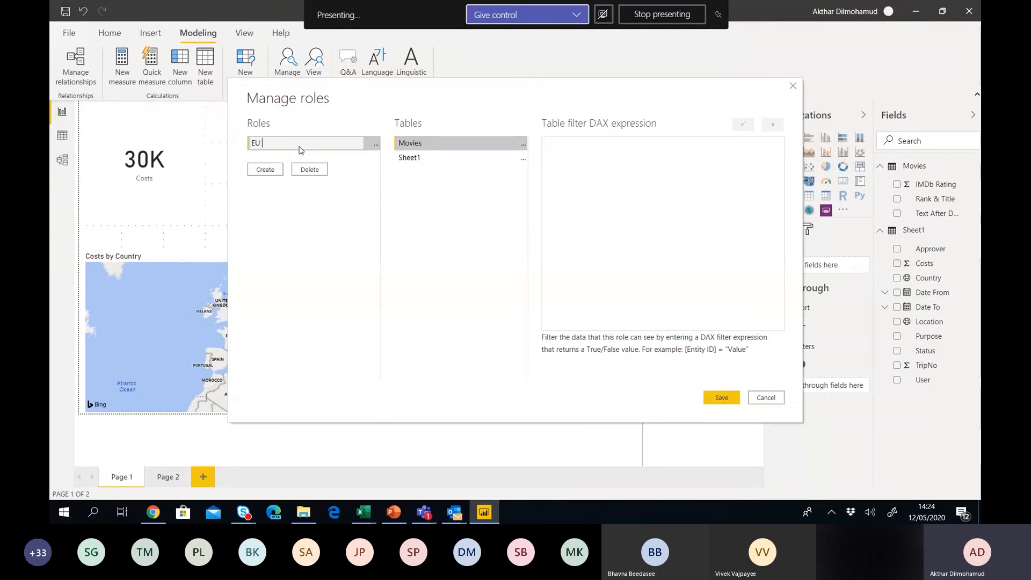
text( Rewgio)
key(BackSpace)
key(BackSpace)
key(BackSpace)
key(BackSpace)
text(gio)
key(BackSpace)
text(onal manager)
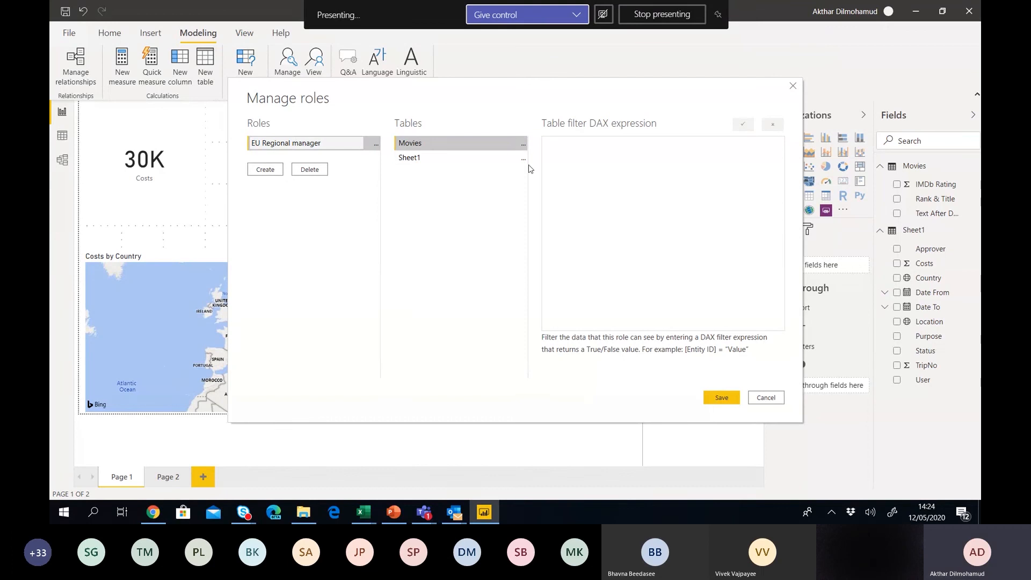
click(458, 162)
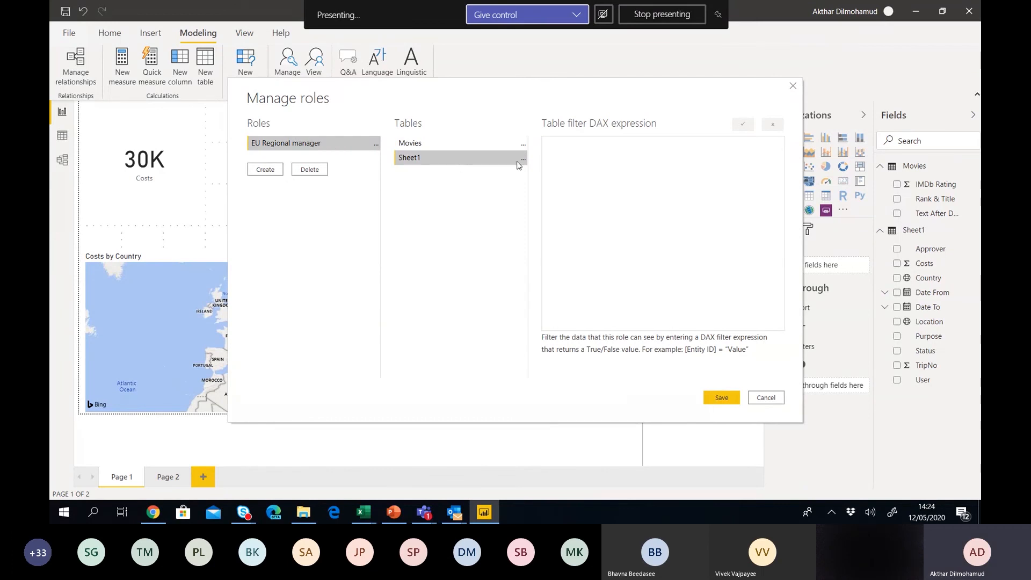
Start the Sheet1 DAX filter with [Country]="France" && a column equal to a user's name.
click(551, 148)
text([])
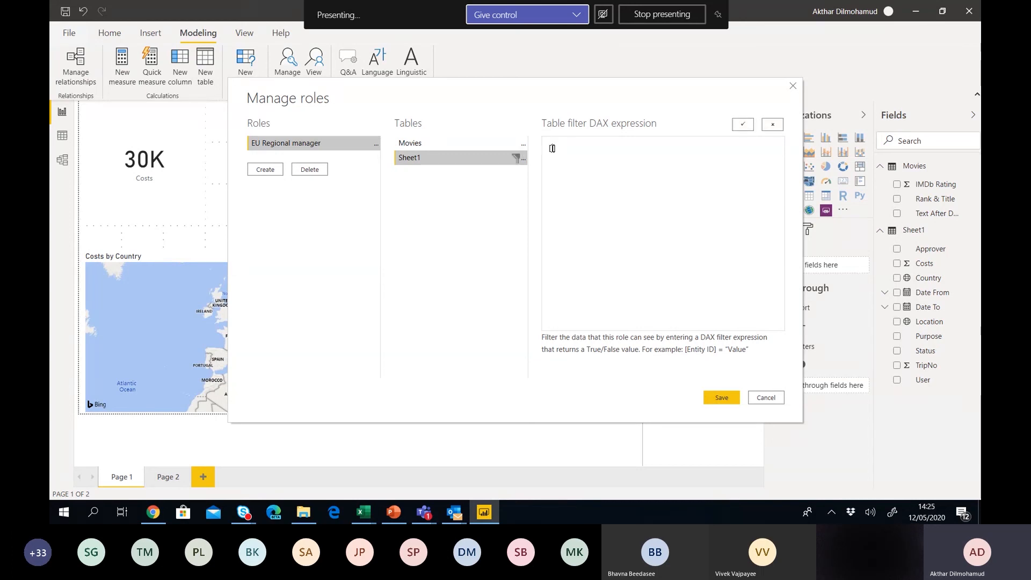
text(Country)
text(="")
text(France)
text( &&)
text(Manager)
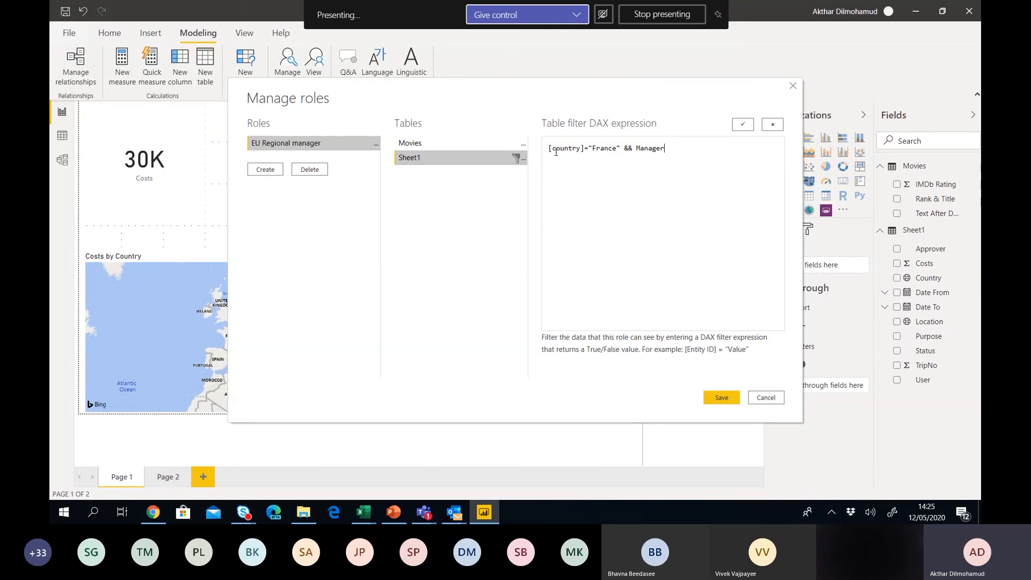
text( = "Jane)
key(shift+Left)
key(shift+Left)
key(shift+Left)
key(shift+Left)
key(shift+Left)
key(shift+Left)
key(shift+Left)
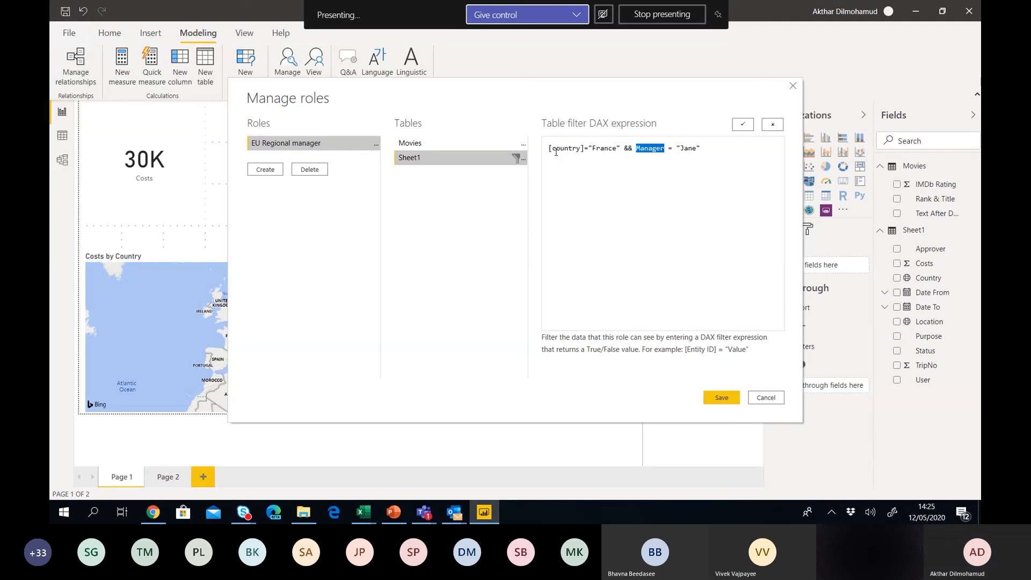
text(Approver)
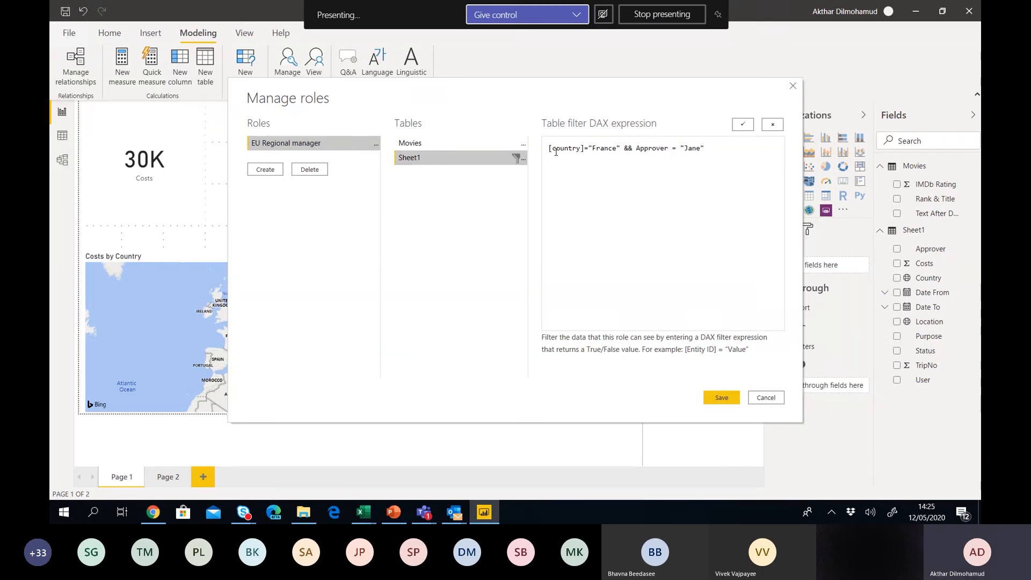
text(])
Fix the column brackets and the user value's spelling, and rename the column reference to [Username].
key(Left)
key(Left)
key(Left)
key(Left)
key(Left)
text([)
key(Right)
key(Right)
key(Right)
key(Right)
key(Right)
key(Right)
key(Right)
key(Right)
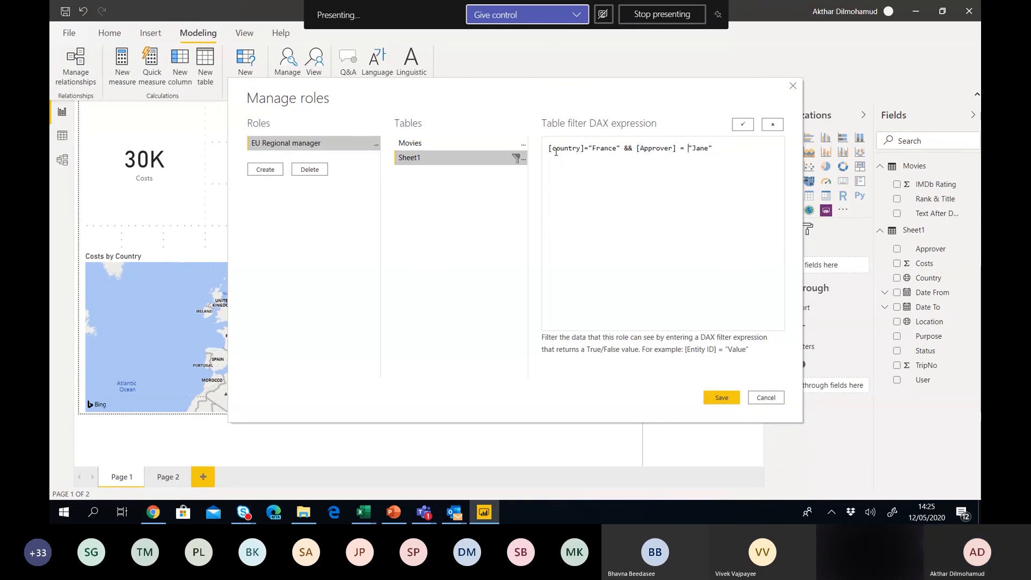
key(Right)
key(shift+Right)
key(shift+Right)
key(shift+Right)
key(shift+Right)
key(shift+Left)
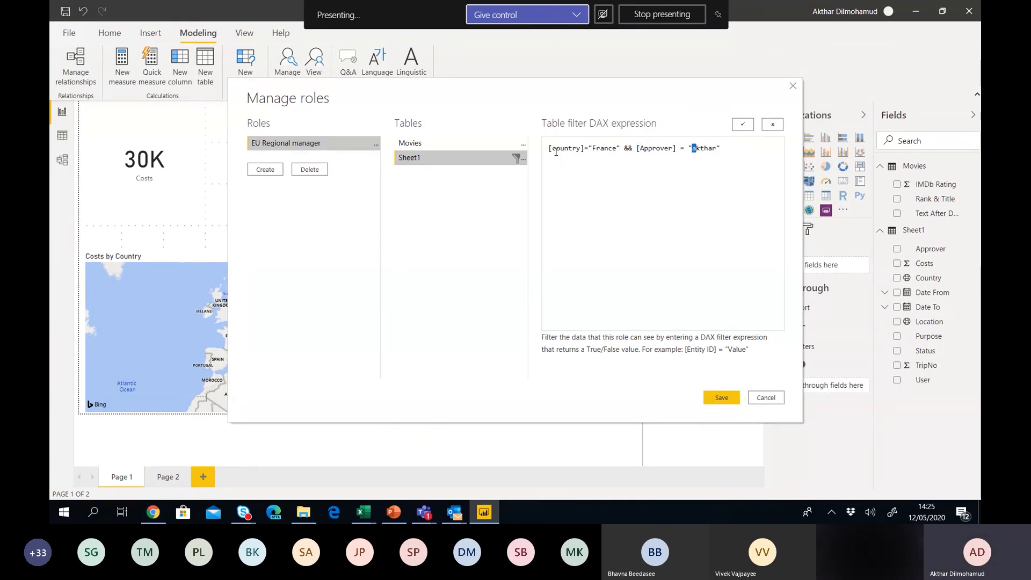
text(A)
key(Right)
key(Right)
key(Right)
key(Right)
key(shift+Right)
key(shift+Right)
key(shift+Right)
key(shift+Right)
key(shift+Right)
key(shift+Right)
key(shift+Right)
key(shift+Right)
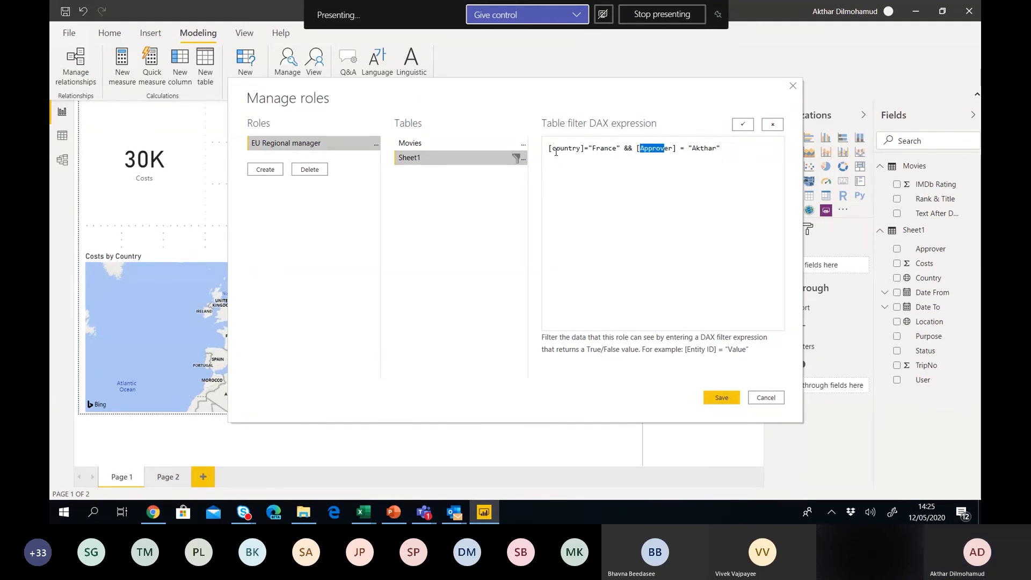
text(User)
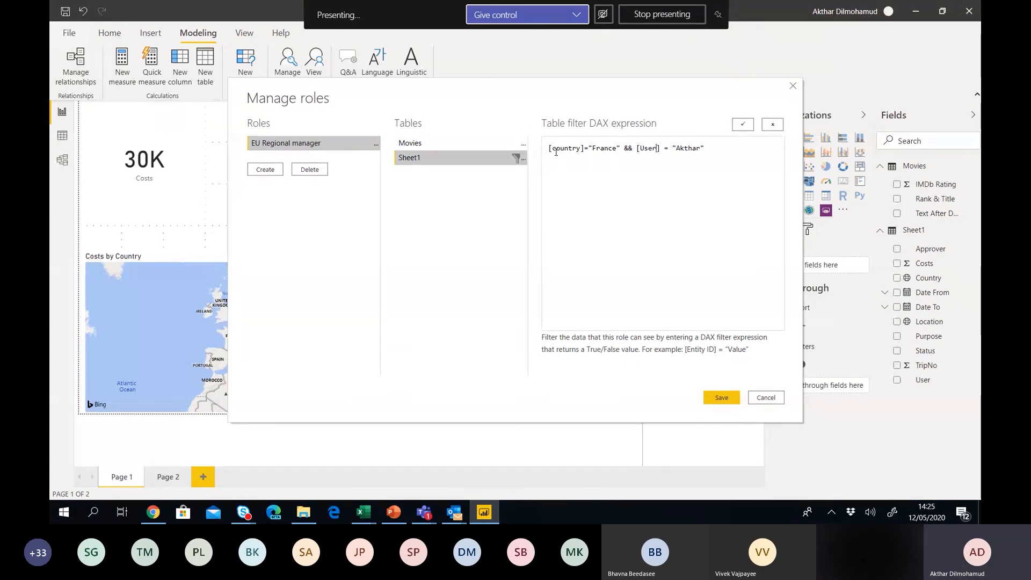
text(name)
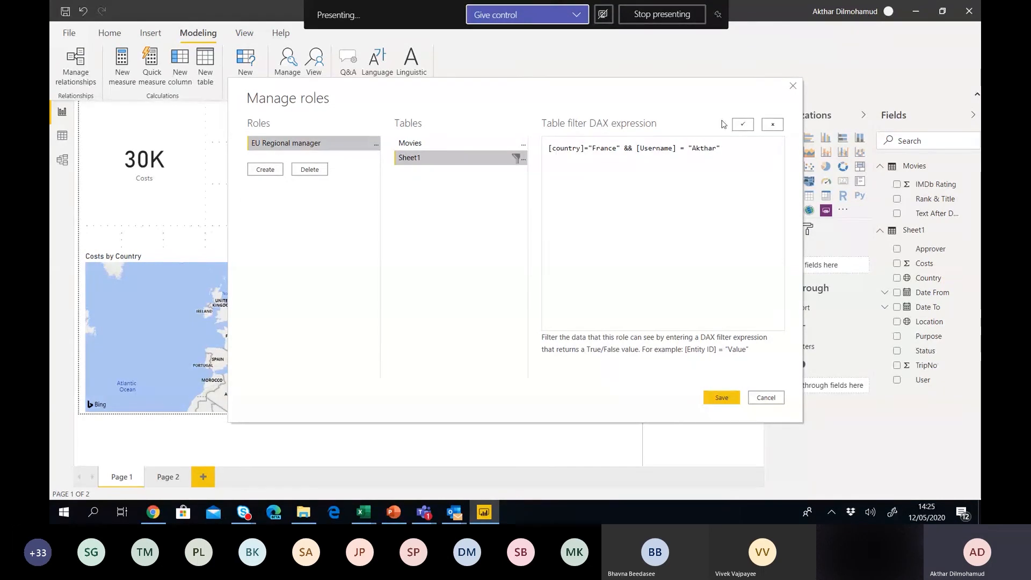
Validate the filter, shorten [Username] to [User] after the error, and validate it again.
click(743, 125)
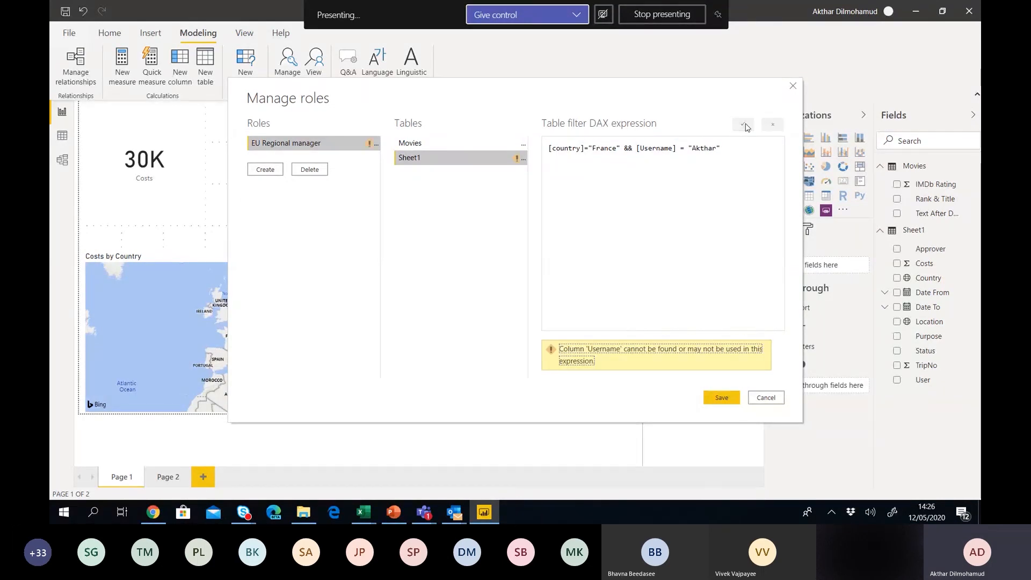
click(660, 148)
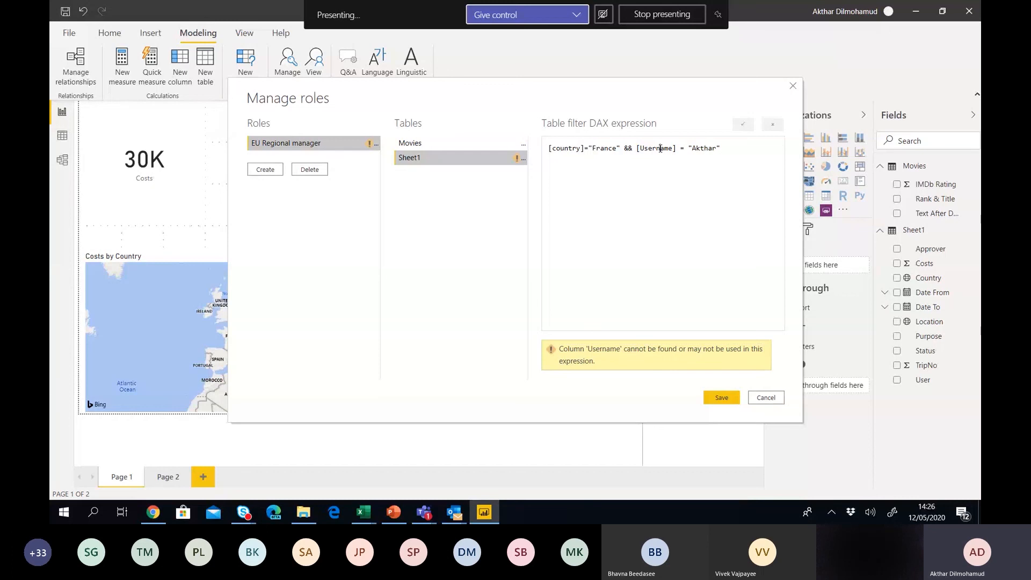
drag(657, 148, 672, 148)
key(BackSpace)
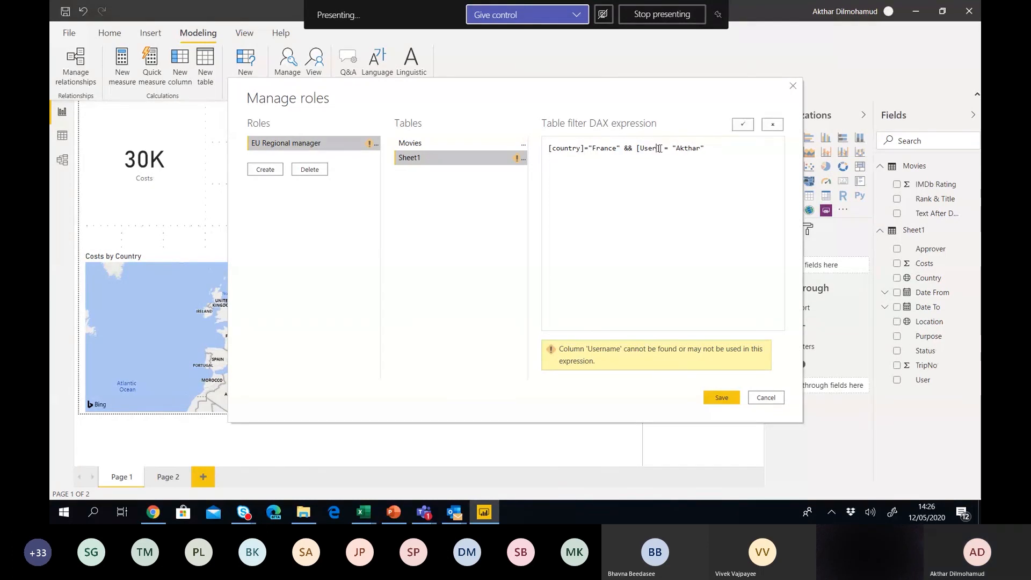
click(744, 124)
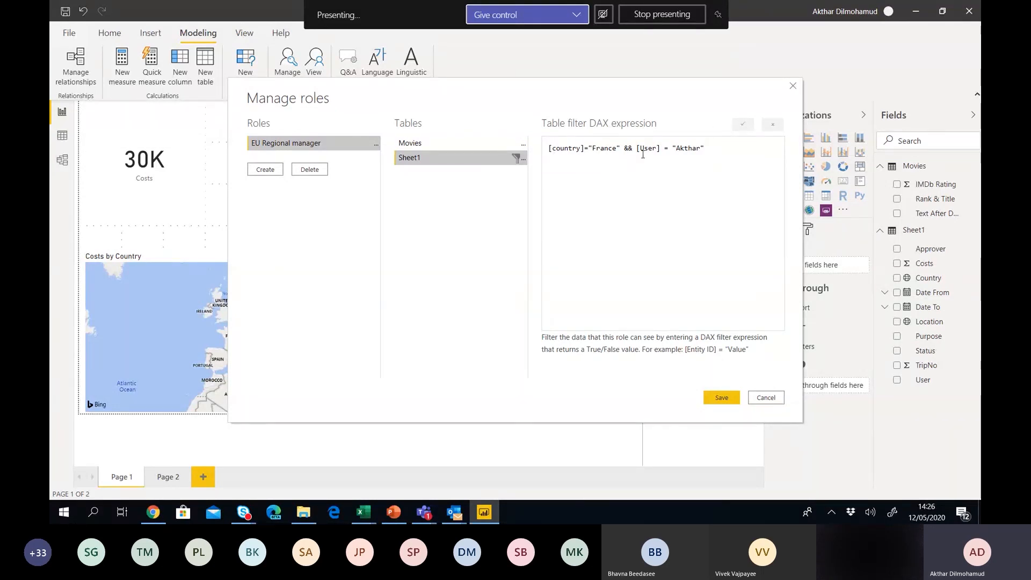
Highlight the [User] reference in the expression, then save the EU Regional manager role.
drag(637, 147, 660, 149)
click(723, 392)
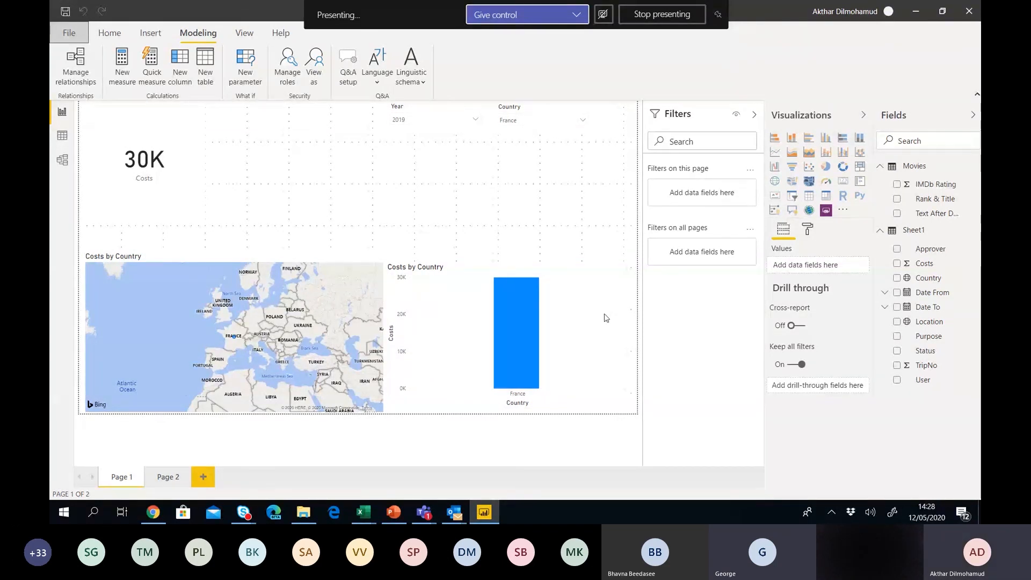
Glance at Power BI Desktop and the Power BI Service home page, then bring up the POWERBIOnline.pptx deck.
key(alt+Tab)
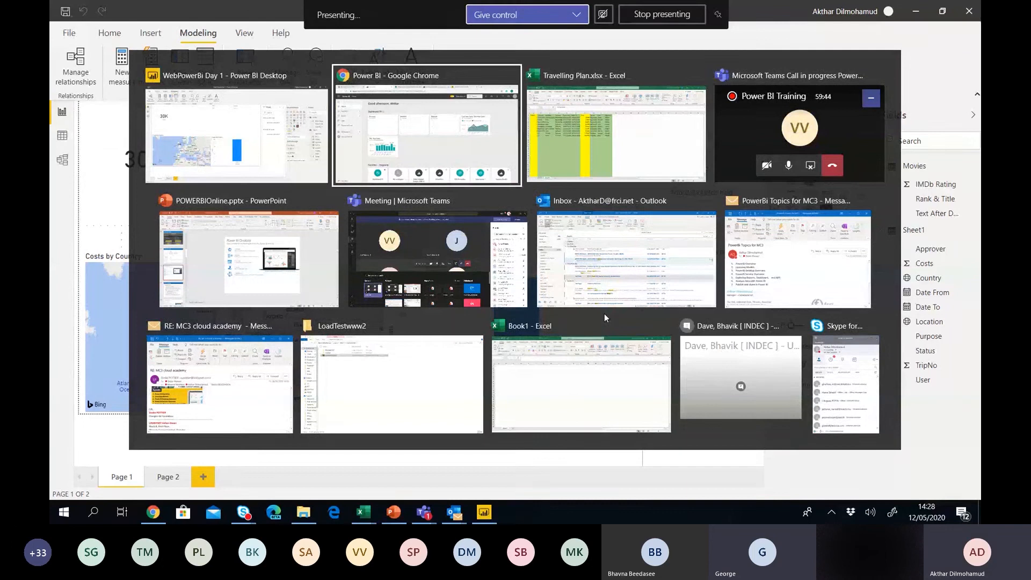
click(257, 114)
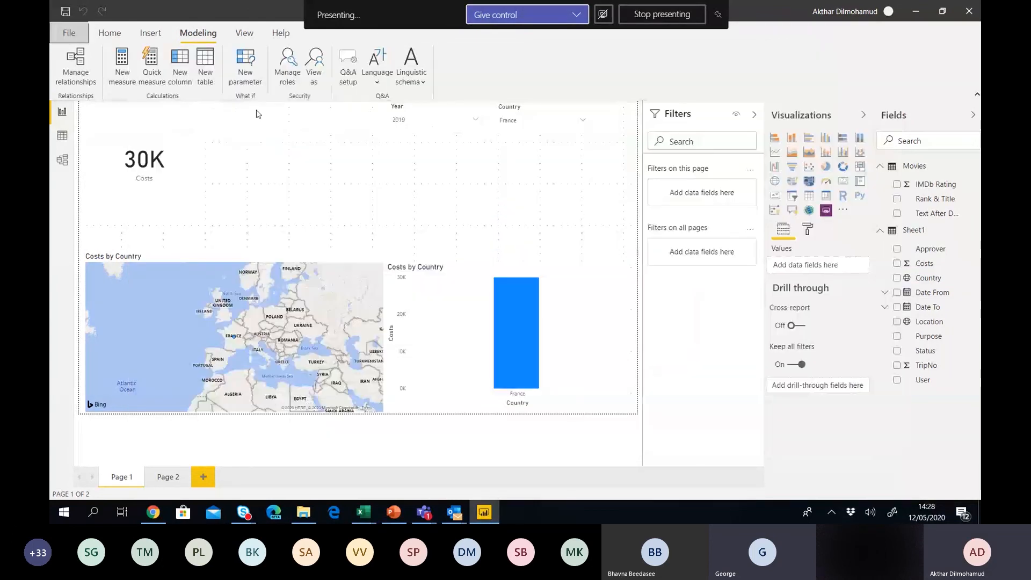
key(alt+Tab)
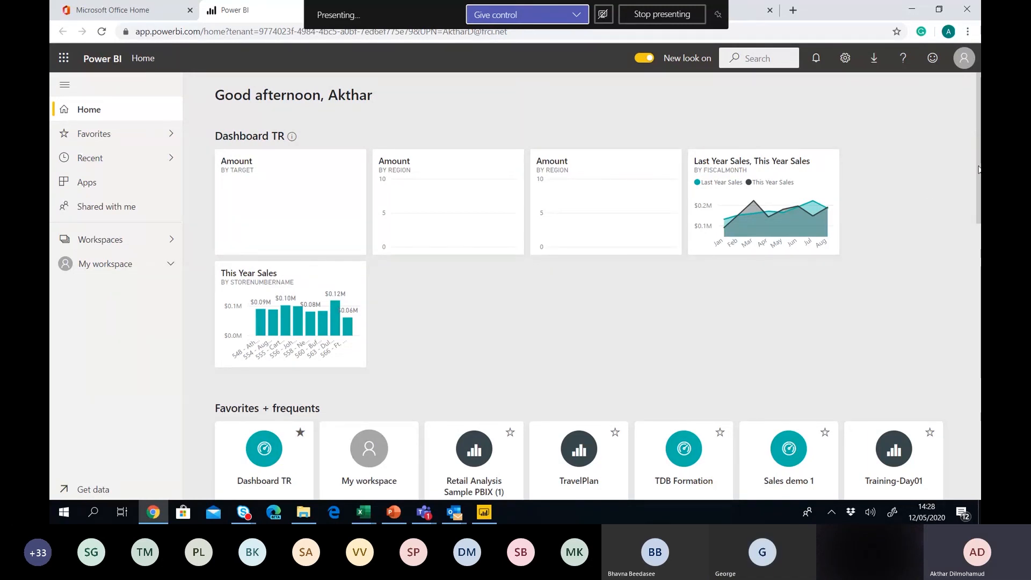
scroll(979, 169, down, 7)
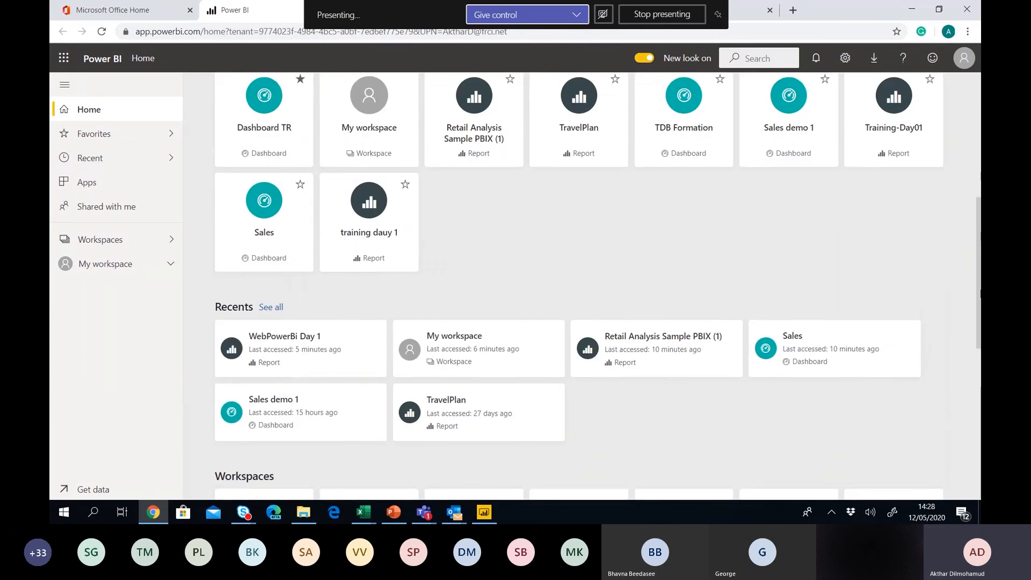
scroll(977, 394, down, 5)
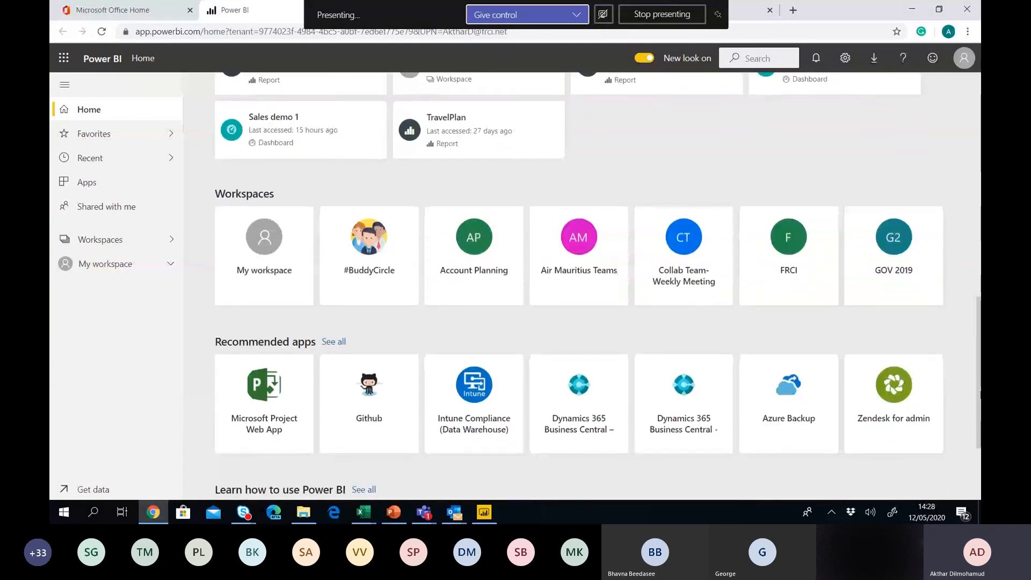
scroll(977, 394, up, 12)
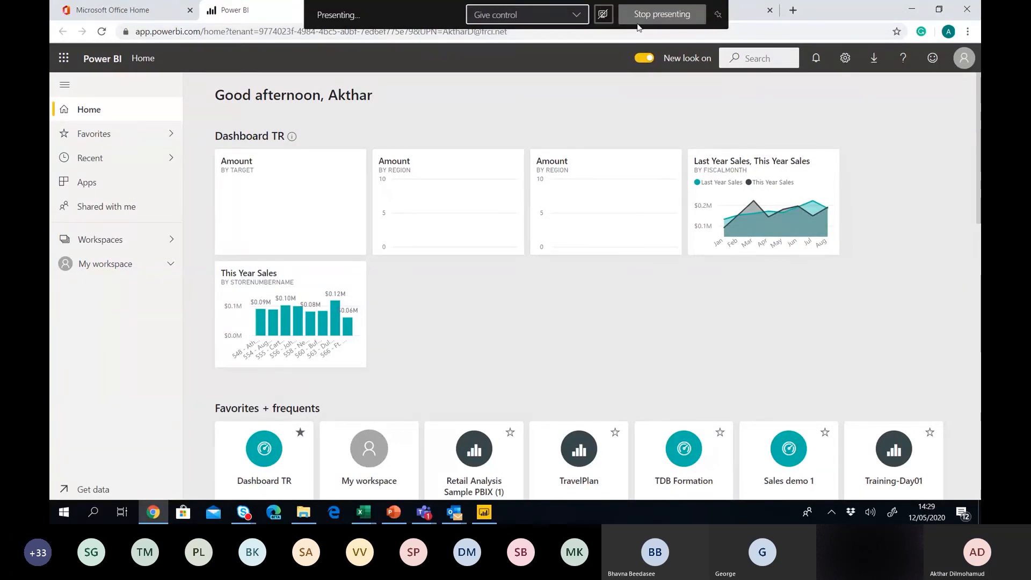
mouse_move(394, 515)
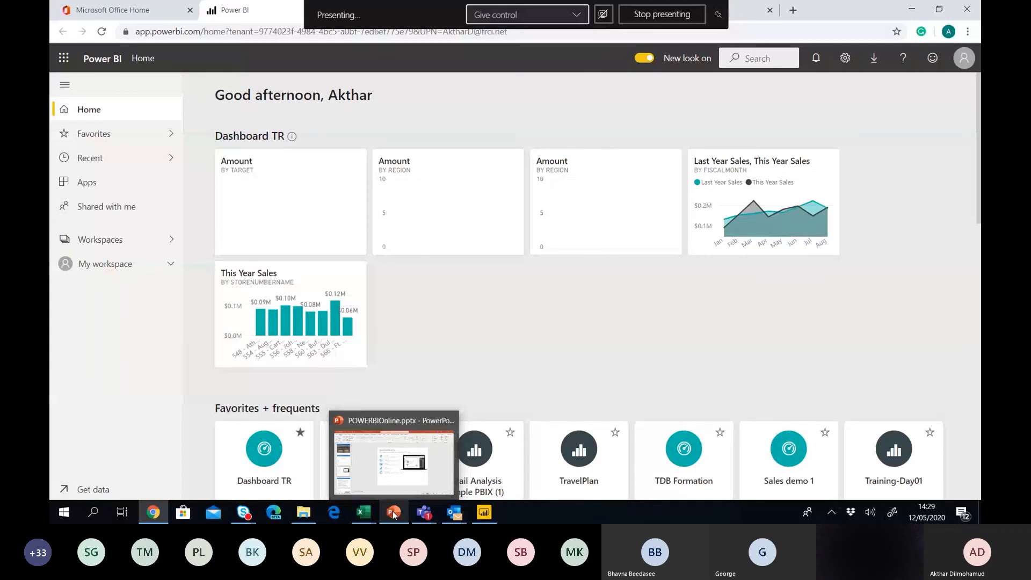
click(393, 513)
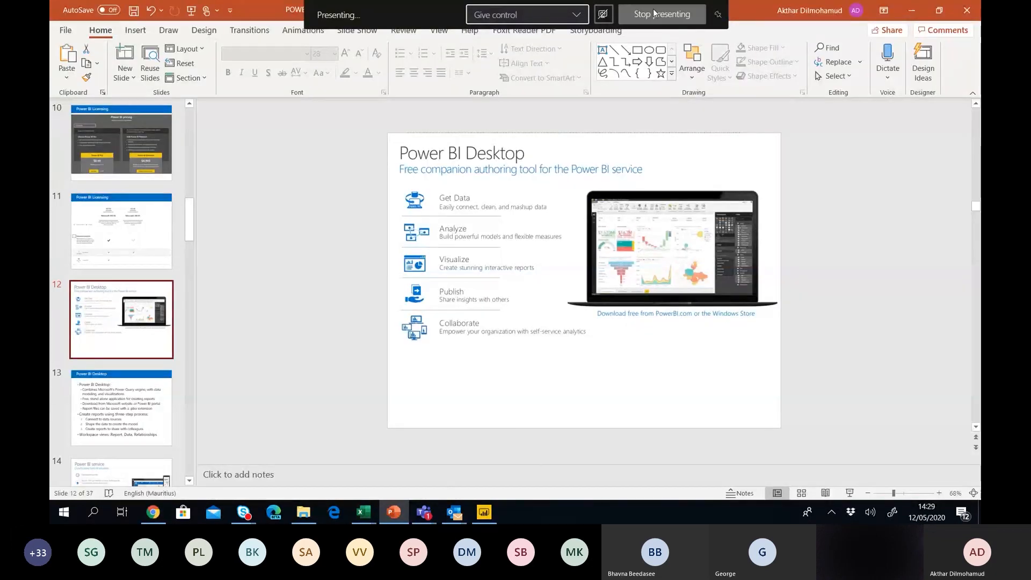